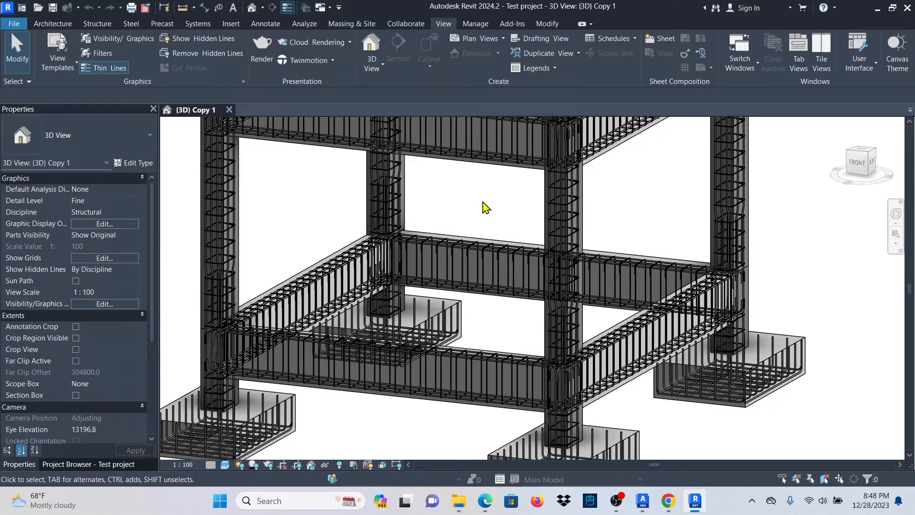
Pan across the reinforced frame from the upper beam cages down to the footings.
{"action": "middle_click_drag", "start_coordinate": [485, 204], "coordinate": [548, 359]}
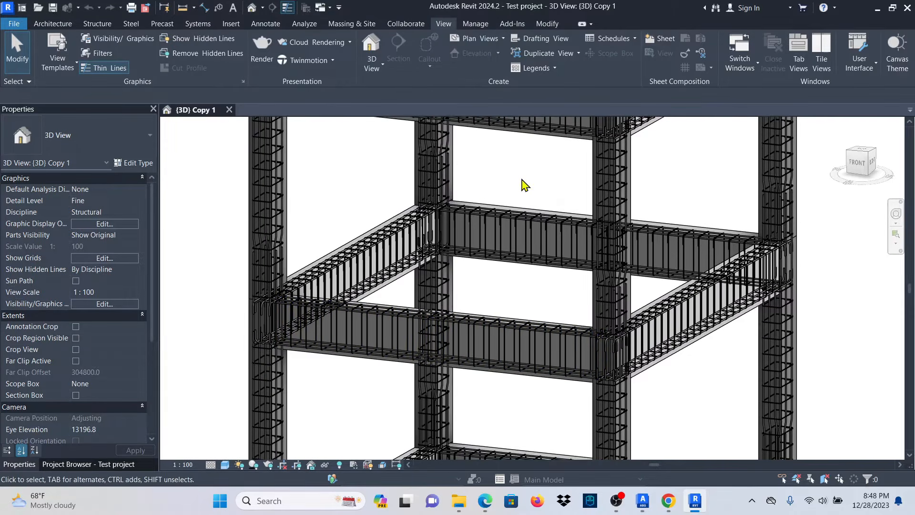
{"action": "middle_click_drag", "start_coordinate": [524, 184], "coordinate": [543, 310]}
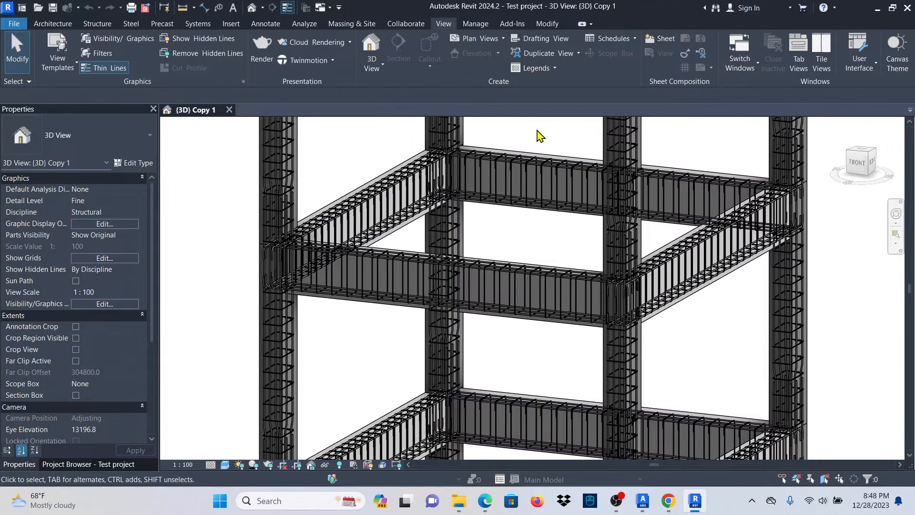
{"action": "middle_click_drag", "start_coordinate": [539, 135], "coordinate": [548, 253]}
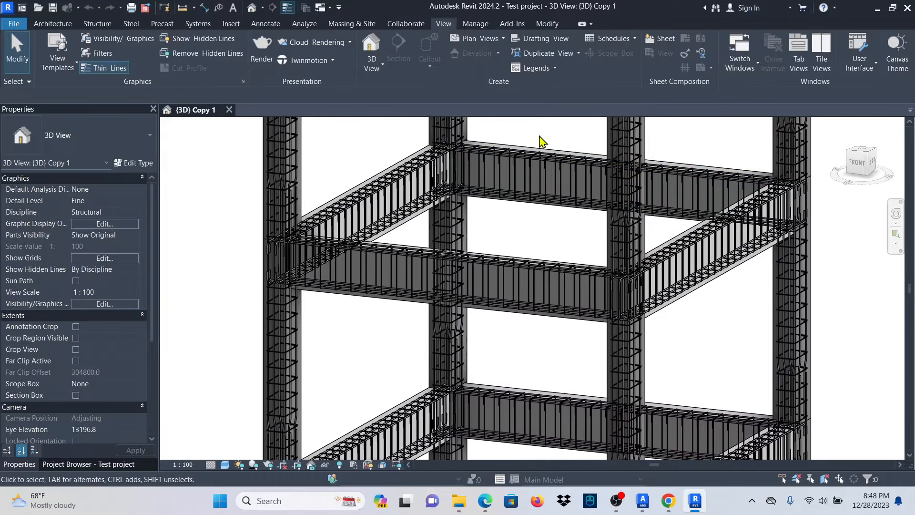
{"action": "middle_click_drag", "start_coordinate": [541, 141], "coordinate": [546, 389]}
{"action": "middle_click_drag", "start_coordinate": [557, 241], "coordinate": [552, 106]}
{"action": "middle_click_drag", "start_coordinate": [538, 355], "coordinate": [548, 169]}
{"action": "middle_click_drag", "start_coordinate": [535, 288], "coordinate": [531, 160]}
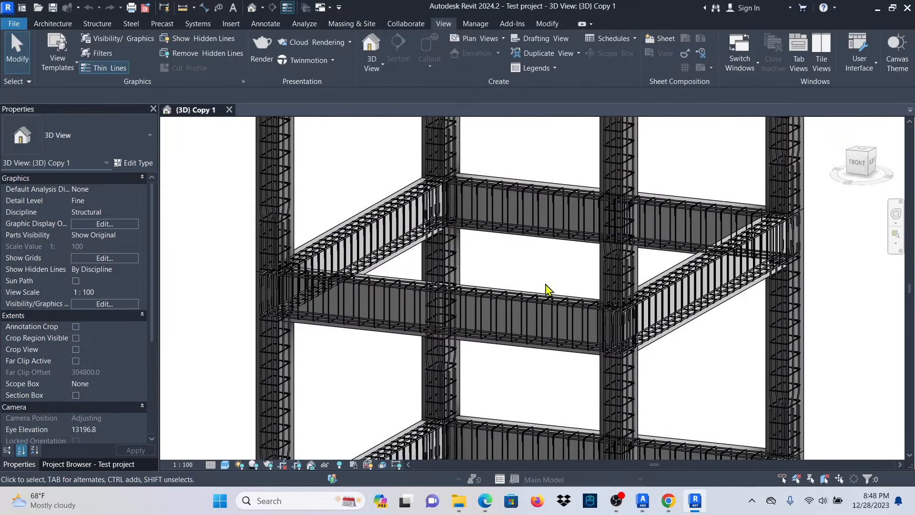
{"action": "middle_click_drag", "start_coordinate": [543, 395], "coordinate": [545, 229]}
{"action": "middle_click_drag", "start_coordinate": [529, 411], "coordinate": [540, 187]}
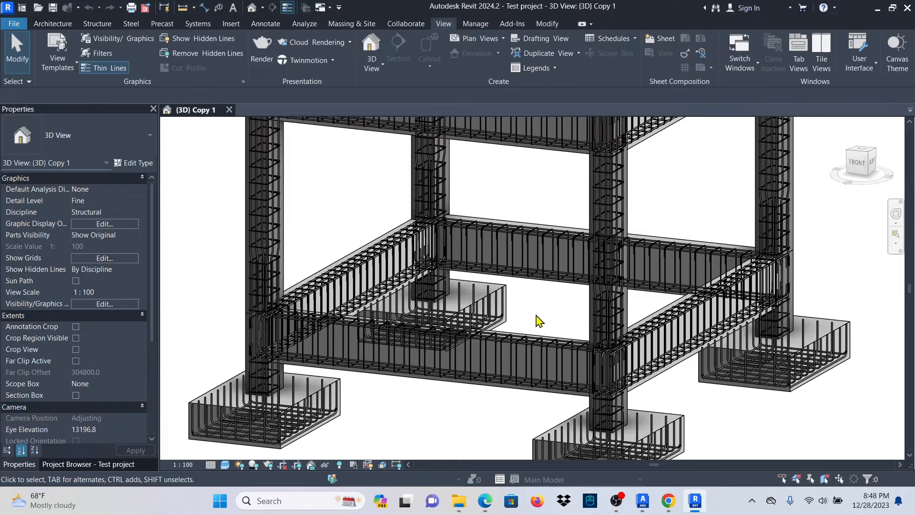
Pan back up to the beam cages, then close the {3D} Copy 1 view.
{"action": "middle_click_drag", "start_coordinate": [542, 316], "coordinate": [541, 359]}
{"action": "scroll", "coordinate": [509, 237], "scroll_direction": "up", "scroll_amount": 1}
{"action": "middle_click_drag", "start_coordinate": [517, 247], "coordinate": [519, 313]}
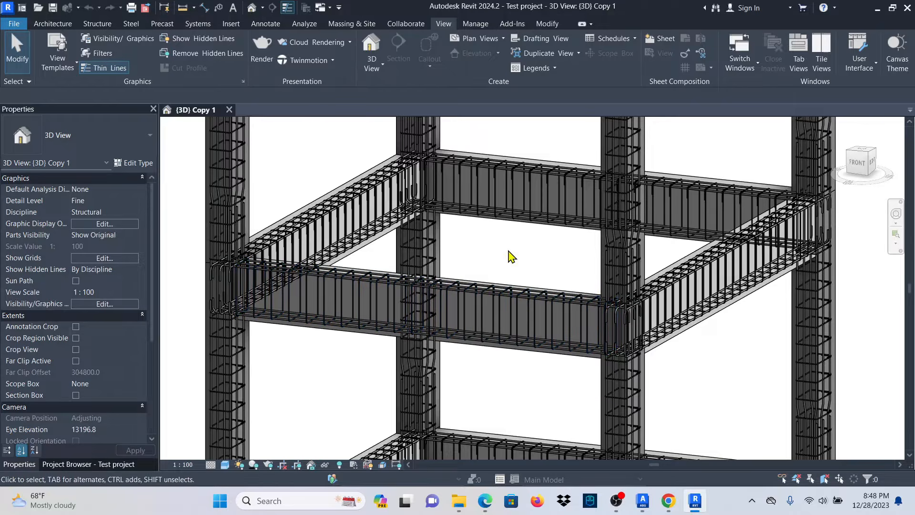
{"action": "middle_click_drag", "start_coordinate": [509, 255], "coordinate": [517, 388]}
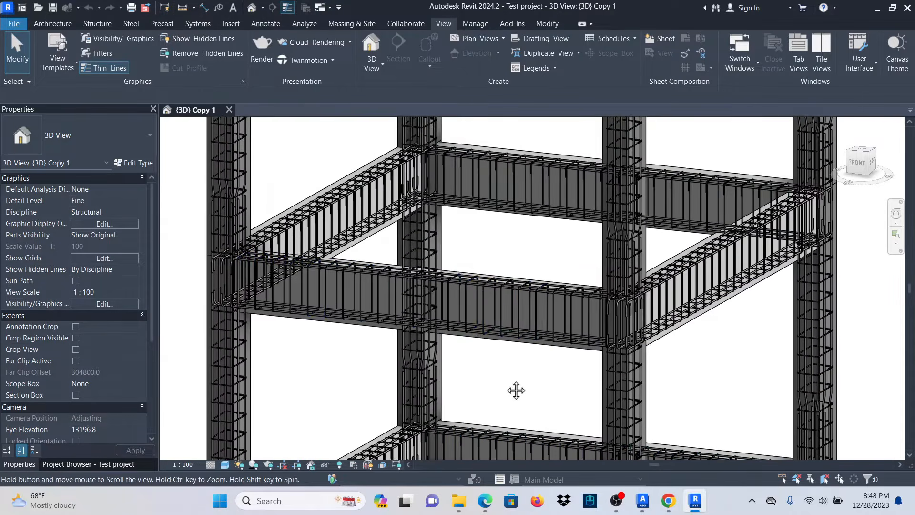
{"action": "middle_click_drag", "start_coordinate": [504, 245], "coordinate": [514, 366]}
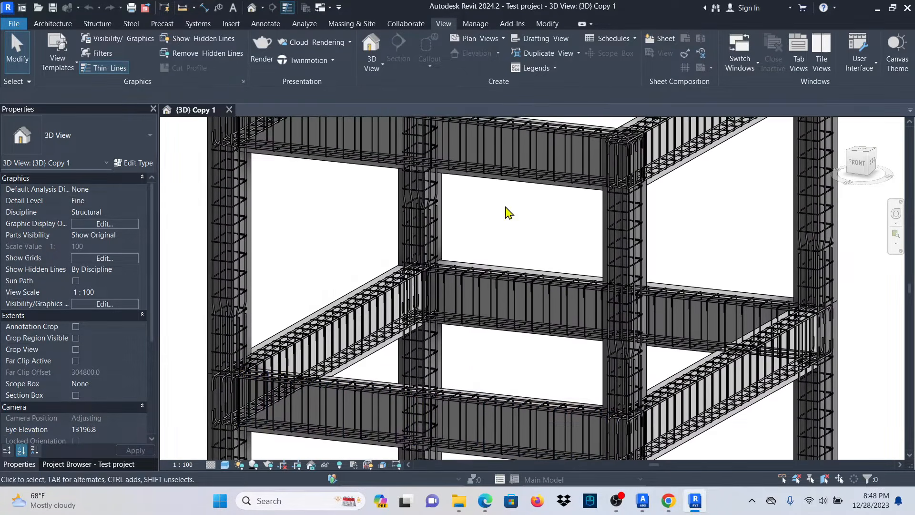
{"action": "middle_click_drag", "start_coordinate": [507, 210], "coordinate": [499, 149]}
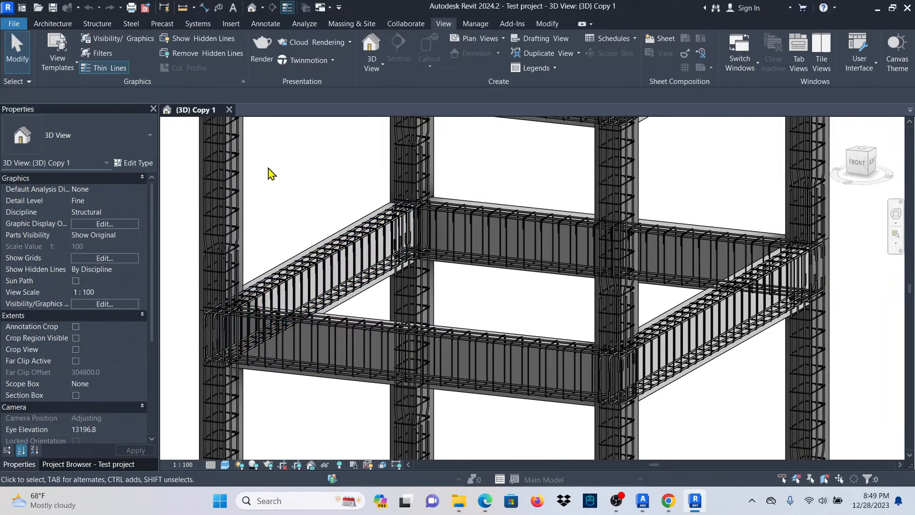
{"action": "left_click", "coordinate": [229, 110]}
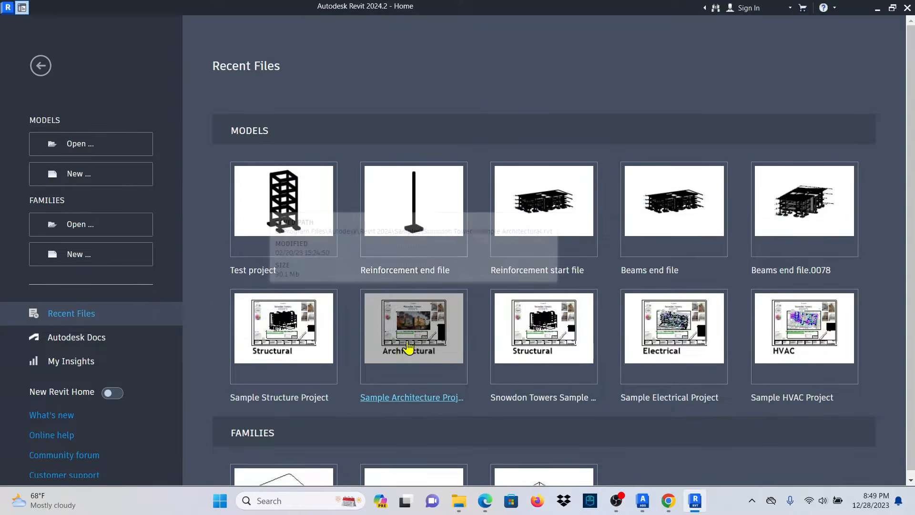
{"action": "scroll", "coordinate": [540, 301], "scroll_direction": "down", "scroll_amount": 2}
{"action": "scroll", "coordinate": [540, 301], "scroll_direction": "down", "scroll_amount": 1}
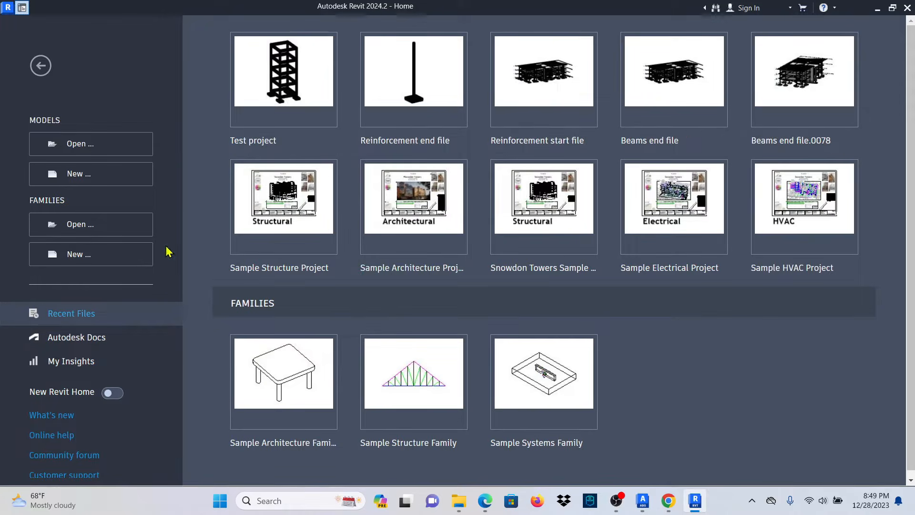
Start a new project and look through the template list without changing it.
{"action": "left_click", "coordinate": [76, 177]}
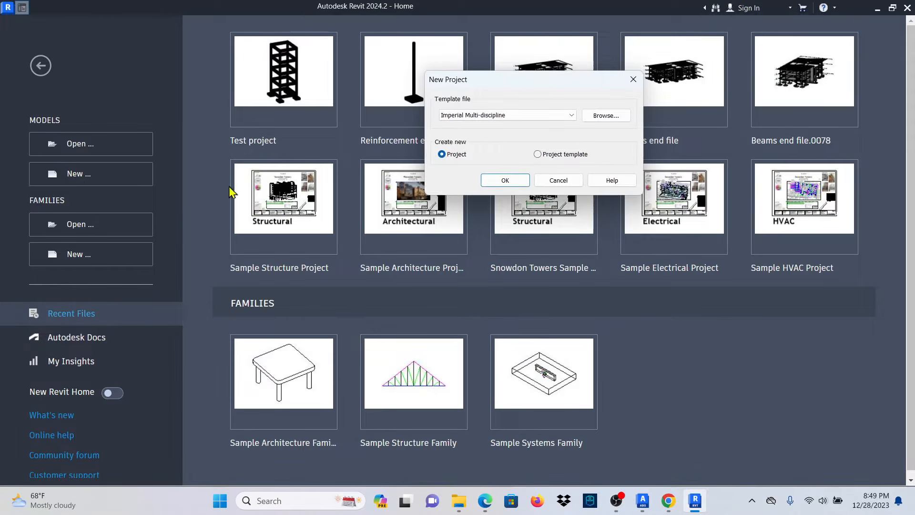
{"action": "left_click_drag", "start_coordinate": [498, 85], "coordinate": [474, 143]}
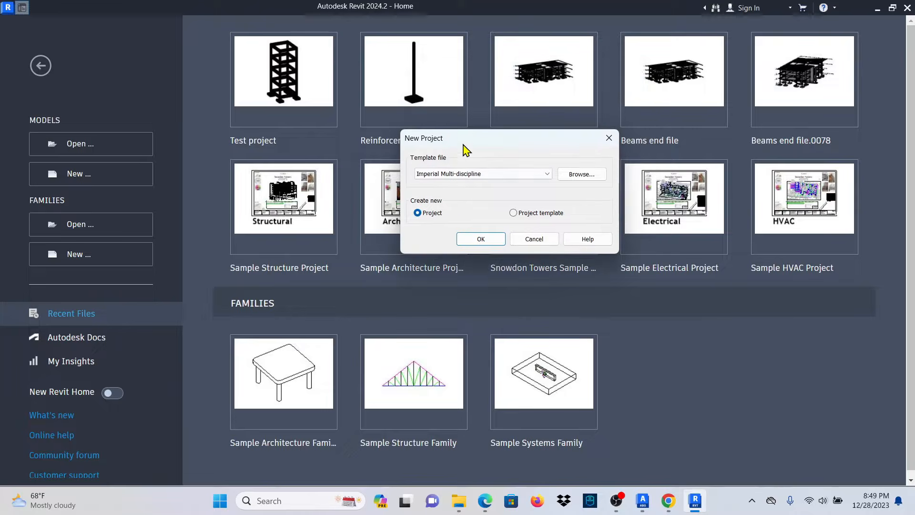
{"action": "left_click", "coordinate": [545, 174]}
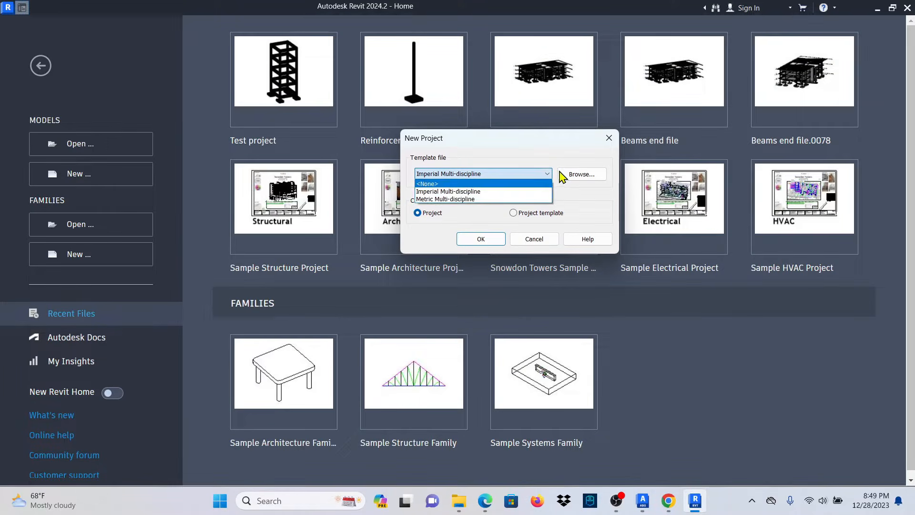
{"action": "left_click", "coordinate": [548, 175]}
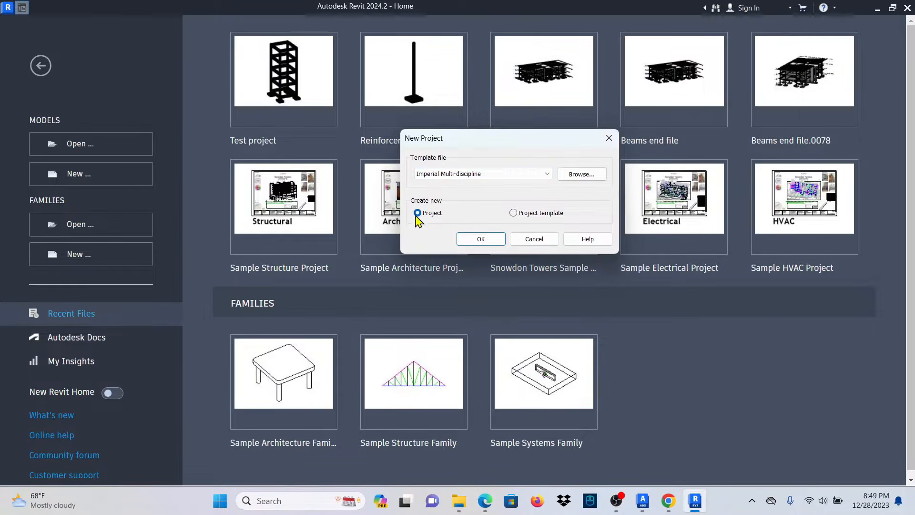
{"action": "left_click", "coordinate": [500, 174]}
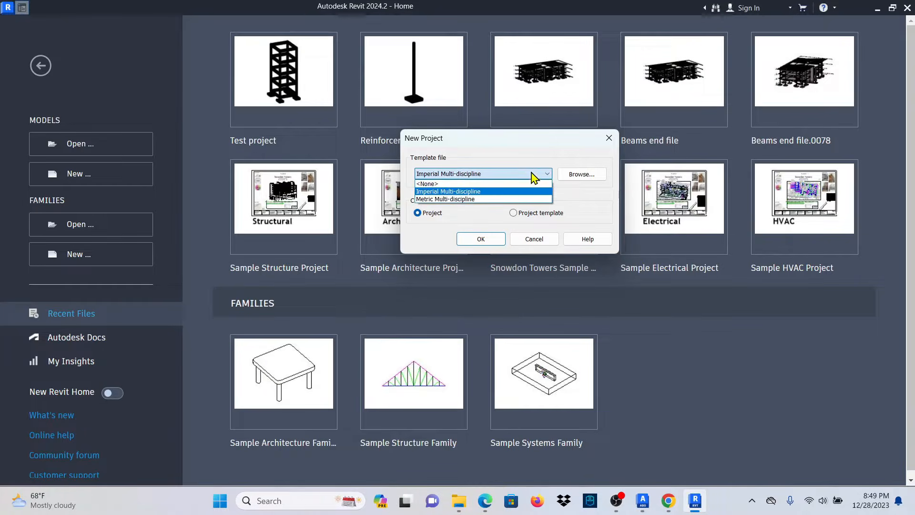
{"action": "left_click", "coordinate": [544, 176]}
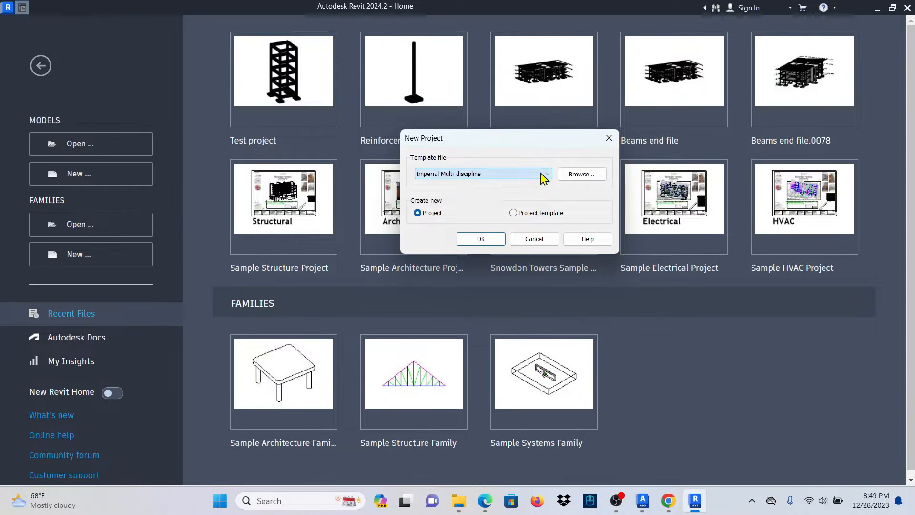
Browse to Templates > English > Egypt and create the project from Structural Analysis-DefaultEGYENU.rte.
{"action": "left_click", "coordinate": [580, 175]}
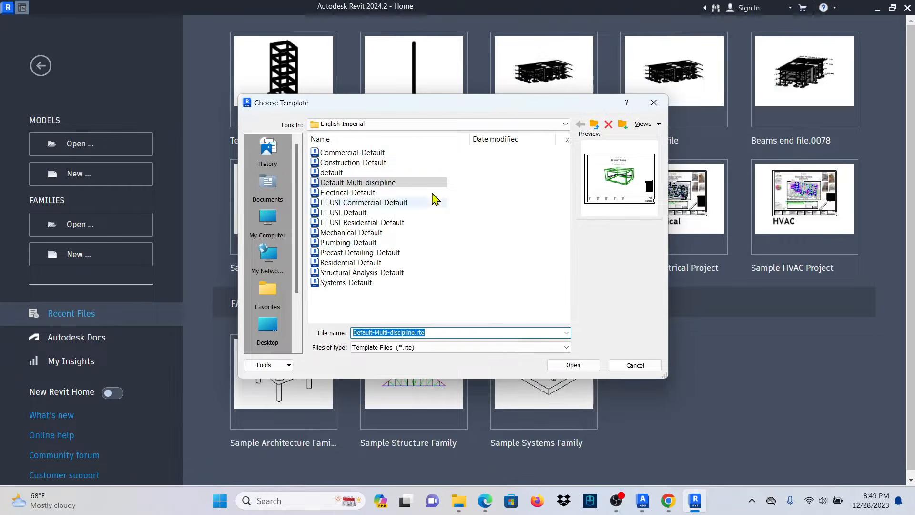
{"action": "left_click", "coordinate": [565, 124]}
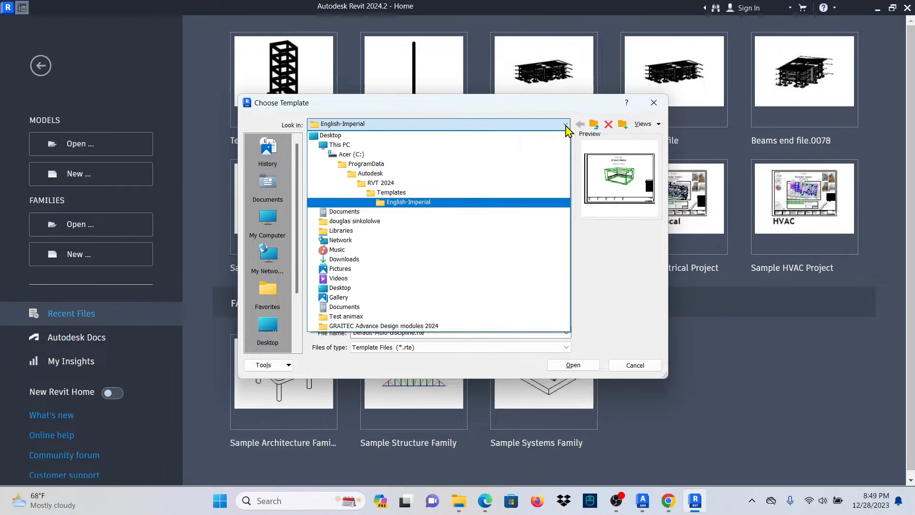
{"action": "left_click", "coordinate": [408, 199]}
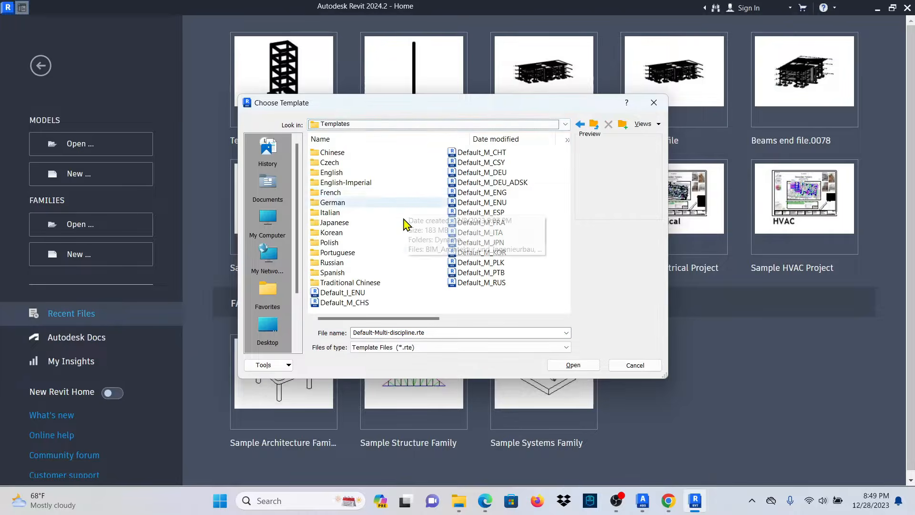
{"action": "double_click", "coordinate": [344, 172]}
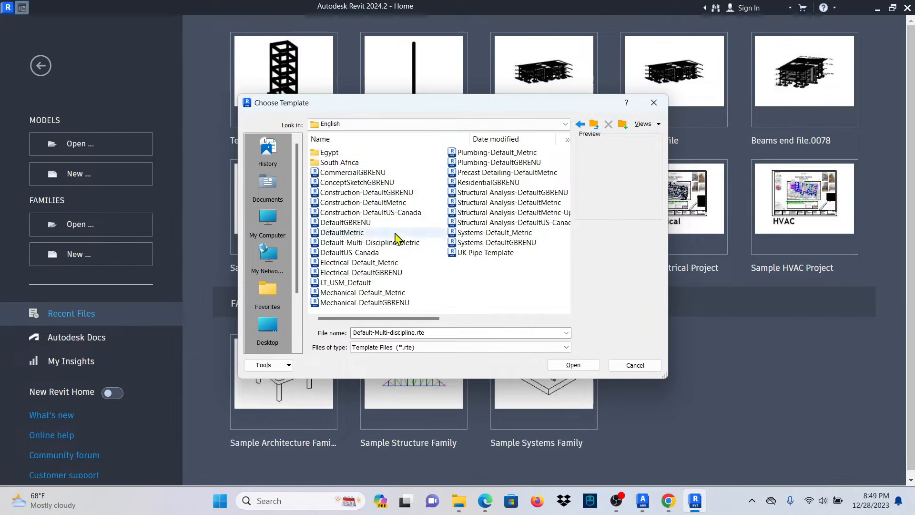
{"action": "double_click", "coordinate": [340, 153]}
{"action": "left_click", "coordinate": [383, 155]}
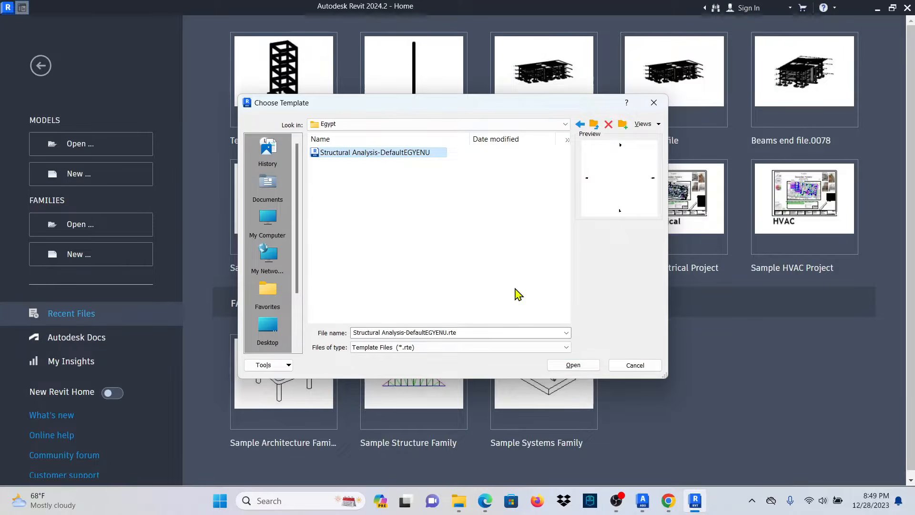
{"action": "left_click", "coordinate": [574, 365]}
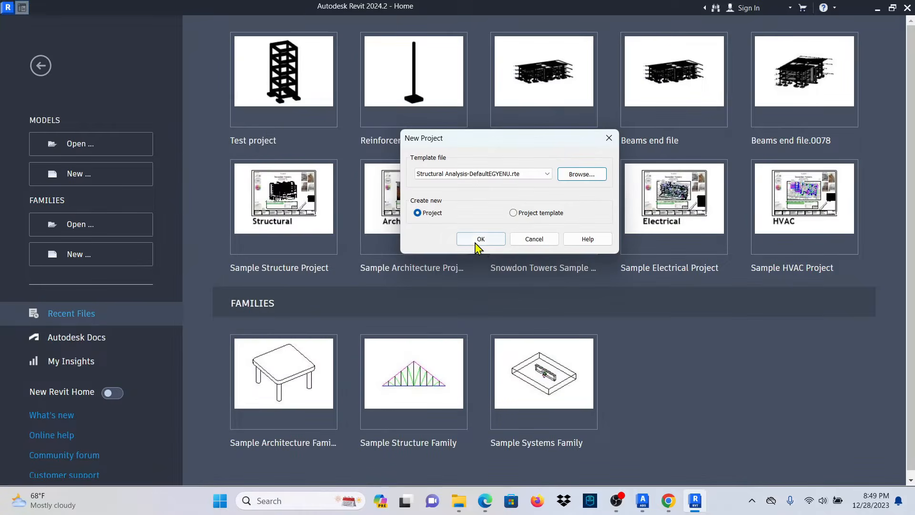
{"action": "left_click", "coordinate": [481, 241]}
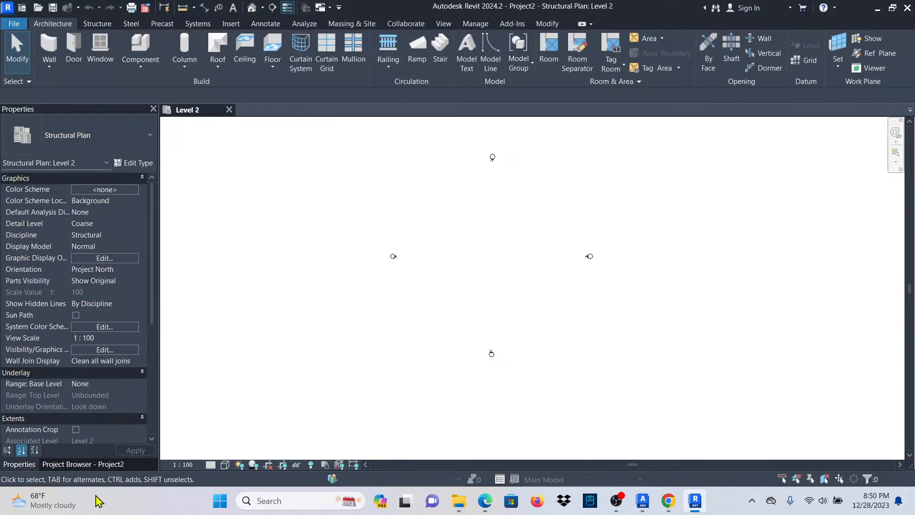
Open Elevations > South from the Project Browser, showing Level 1 (0) and Level 2 (3000).
{"action": "left_click", "coordinate": [77, 464]}
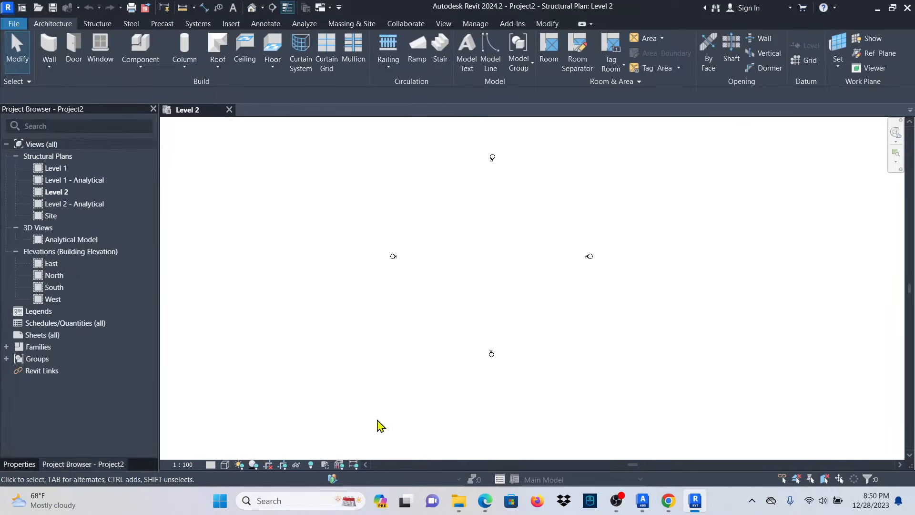
{"action": "double_click", "coordinate": [54, 288]}
{"action": "scroll", "coordinate": [586, 302], "scroll_direction": "up", "scroll_amount": 5}
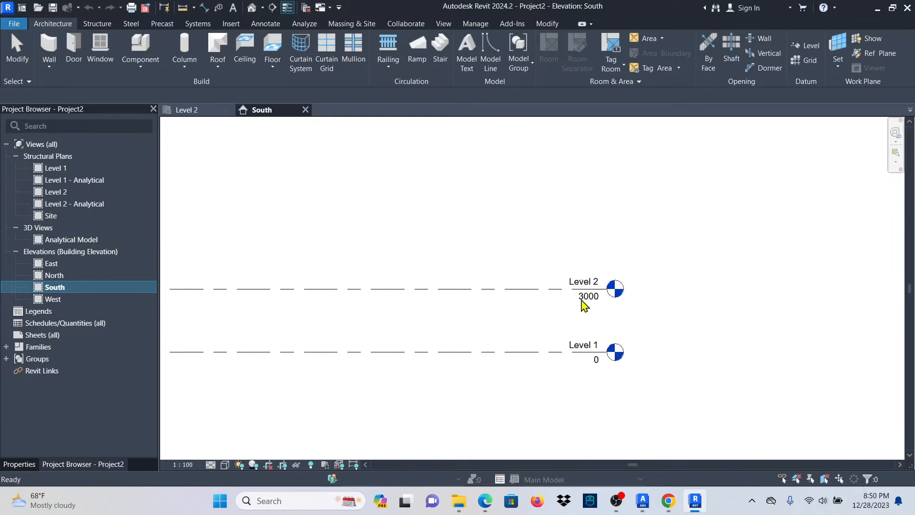
{"action": "scroll", "coordinate": [690, 290], "scroll_direction": "down", "scroll_amount": 4}
{"action": "scroll", "coordinate": [498, 366], "scroll_direction": "up", "scroll_amount": 2}
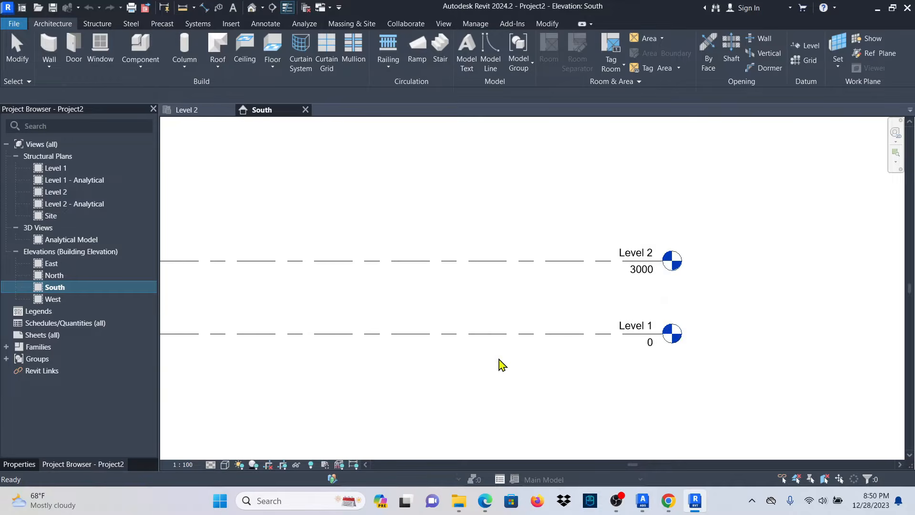
{"action": "scroll", "coordinate": [504, 354], "scroll_direction": "down", "scroll_amount": 1}
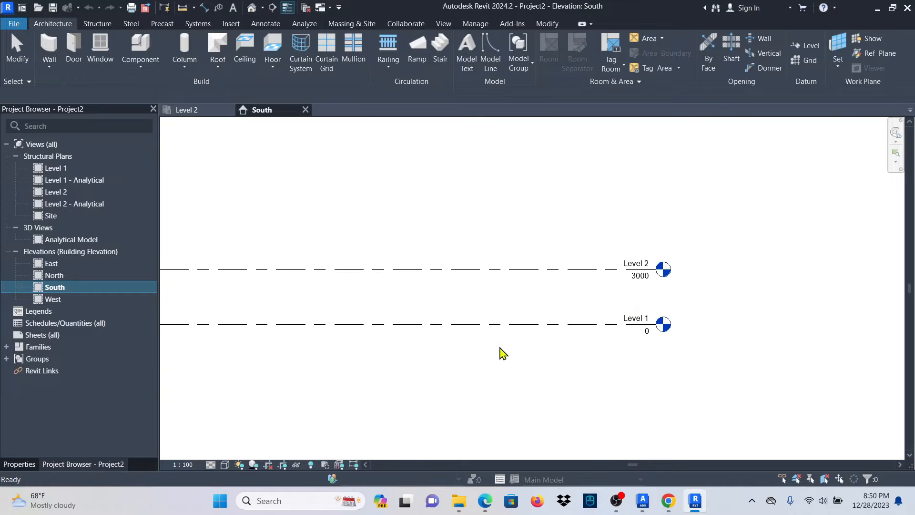
Add a new level at -1000, just below Level 1.
{"action": "left_click", "coordinate": [464, 325]}
{"action": "right_click", "coordinate": [466, 329]}
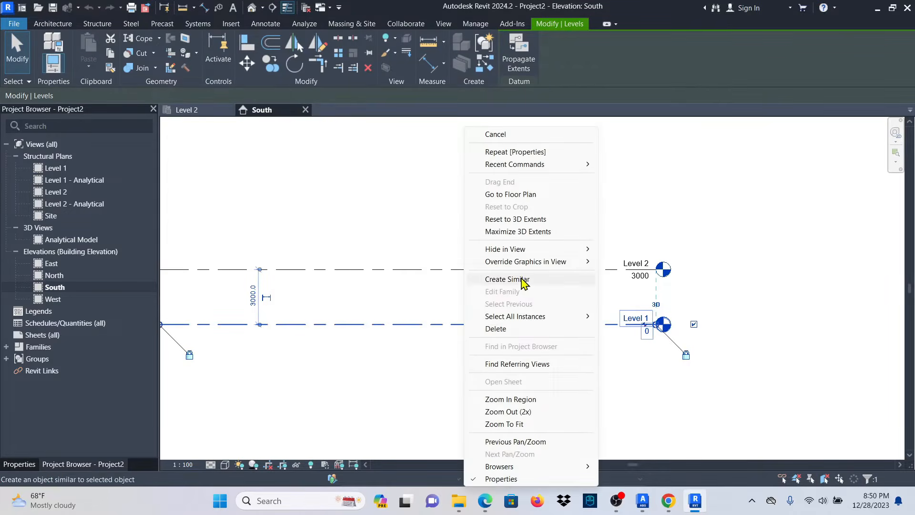
{"action": "left_click", "coordinate": [523, 282]}
{"action": "scroll", "coordinate": [558, 283], "scroll_direction": "down", "scroll_amount": 2}
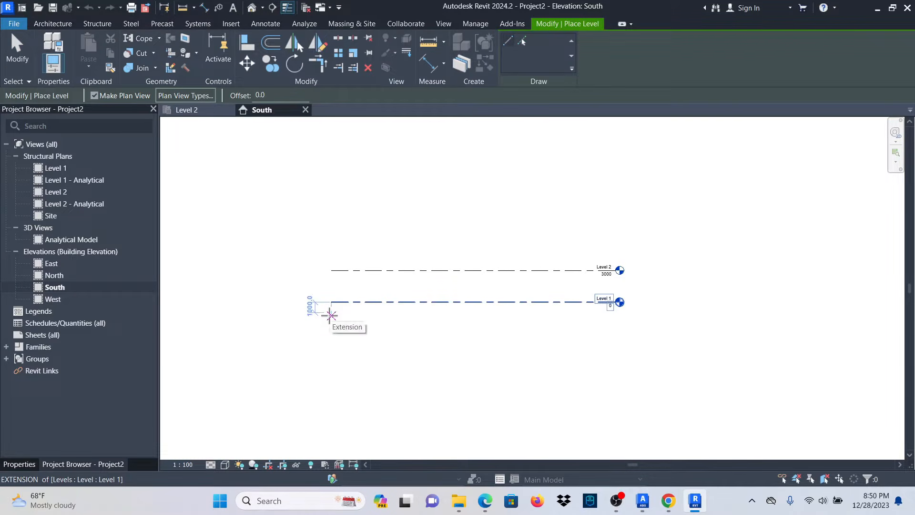
{"action": "left_click", "coordinate": [330, 315]}
{"action": "scroll", "coordinate": [600, 312], "scroll_direction": "up", "scroll_amount": 3}
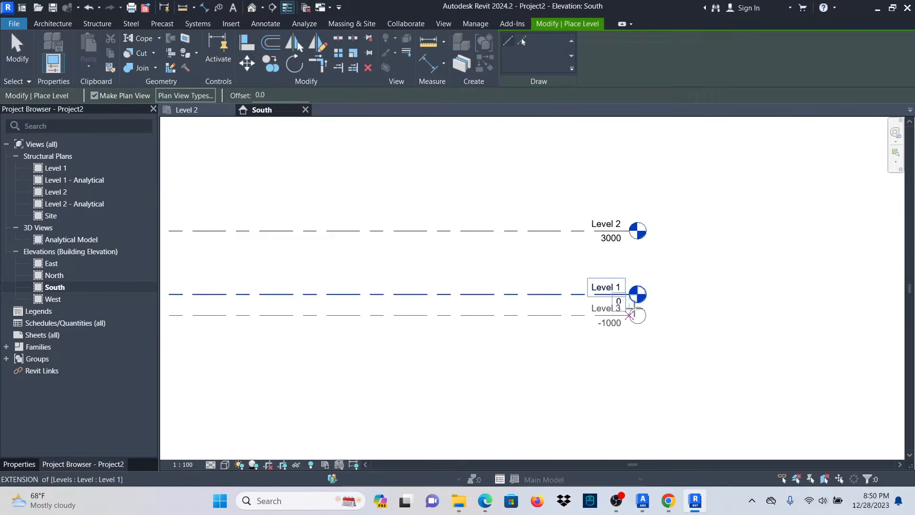
{"action": "left_click", "coordinate": [628, 314]}
{"action": "scroll", "coordinate": [496, 350], "scroll_direction": "down", "scroll_amount": 3}
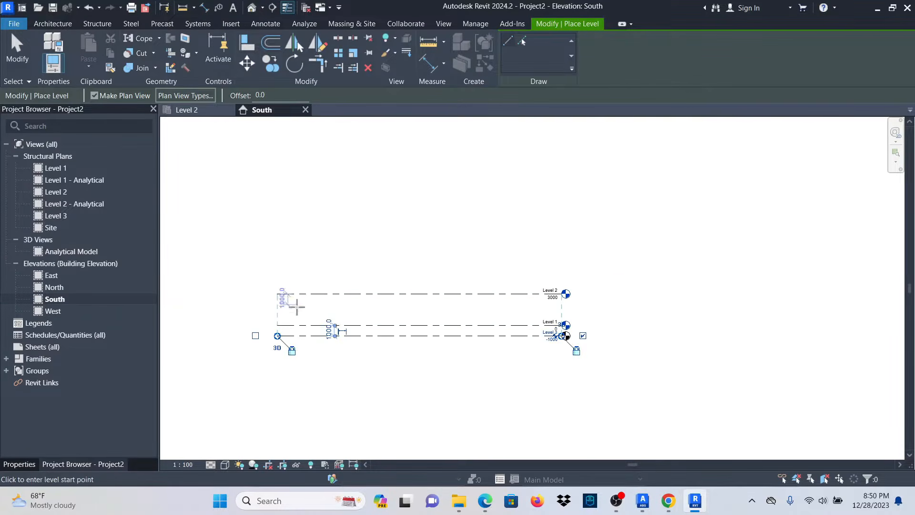
{"action": "scroll", "coordinate": [291, 305], "scroll_direction": "up", "scroll_amount": 2}
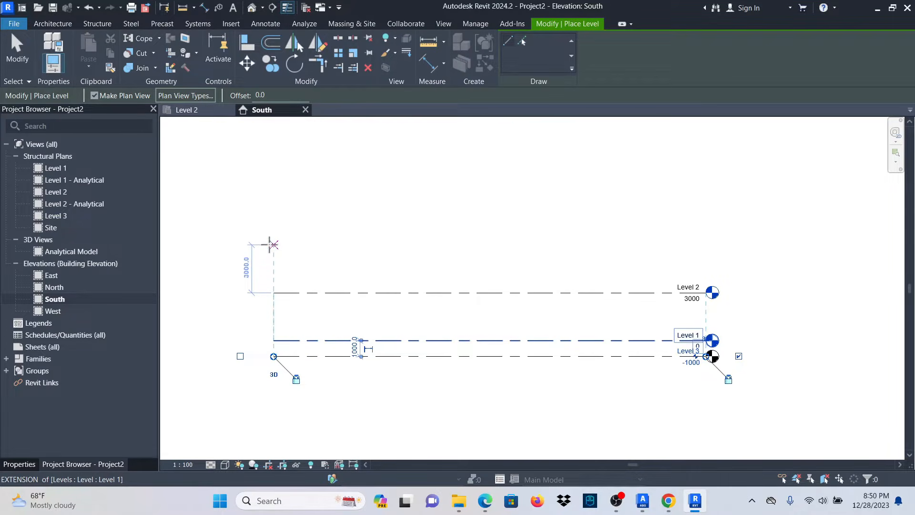
Draw Levels 4, 5 and 6 above Level 2.
{"action": "left_click", "coordinate": [270, 244]}
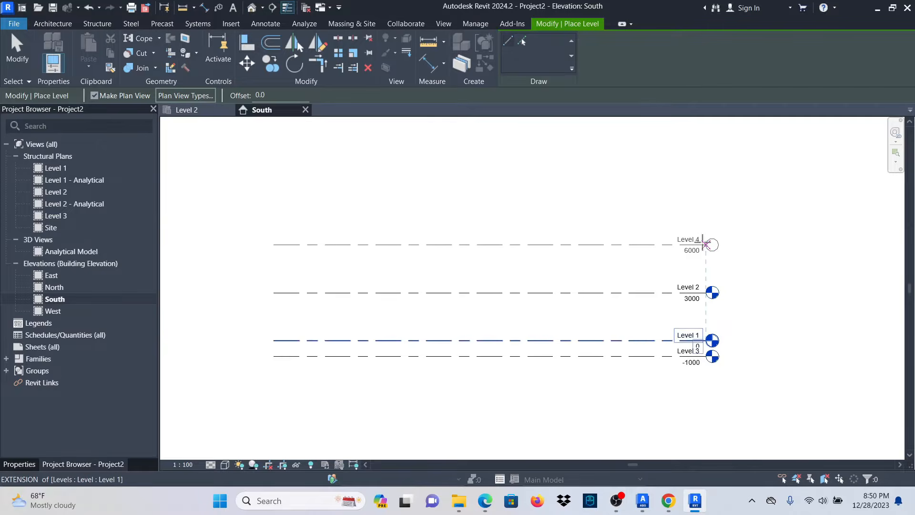
{"action": "left_click", "coordinate": [706, 244]}
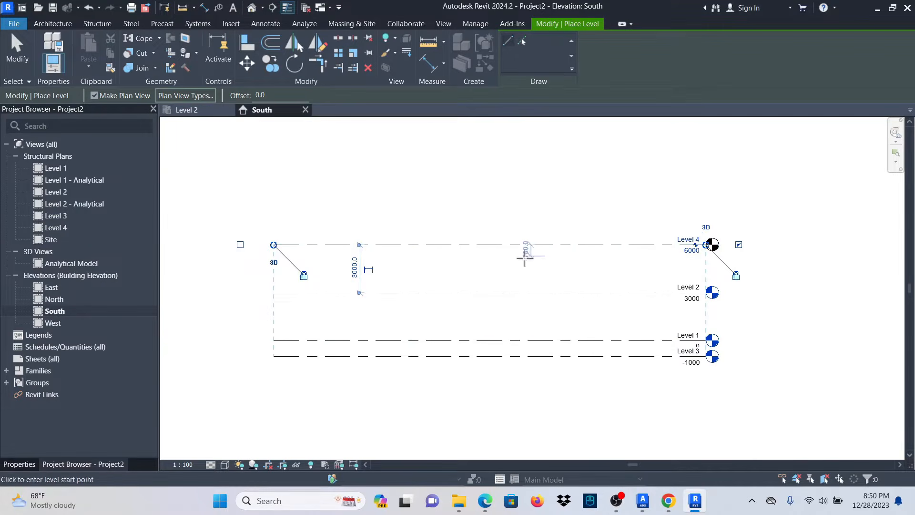
{"action": "left_click", "coordinate": [274, 192]}
{"action": "left_click", "coordinate": [722, 192]}
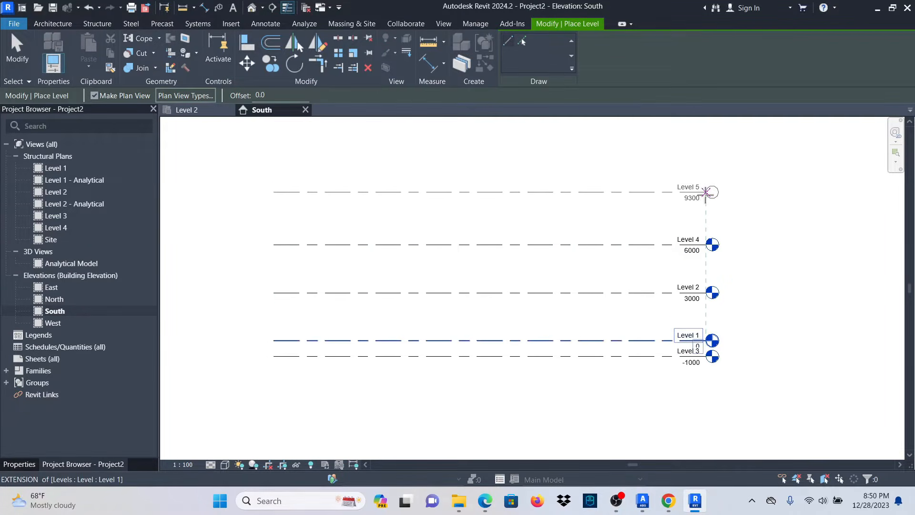
{"action": "scroll", "coordinate": [380, 289], "scroll_direction": "down", "scroll_amount": 2}
{"action": "left_click", "coordinate": [325, 207]}
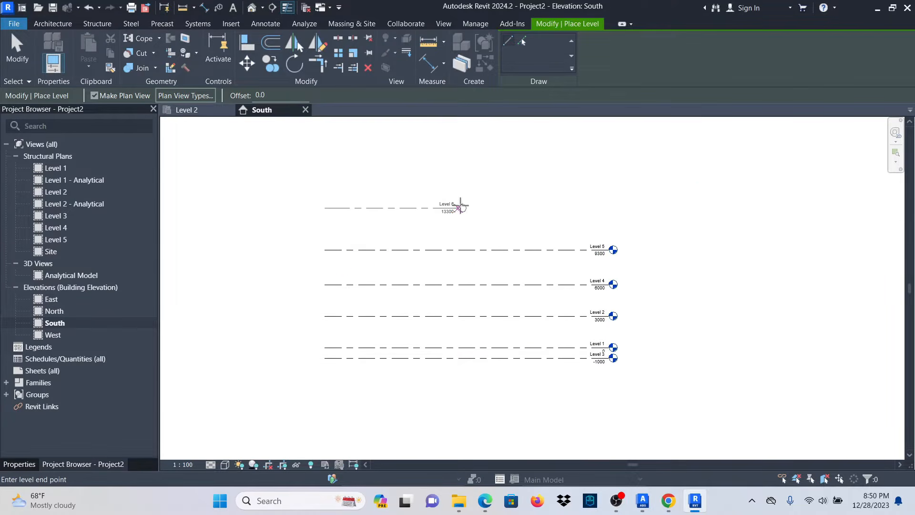
{"action": "left_click", "coordinate": [610, 207]}
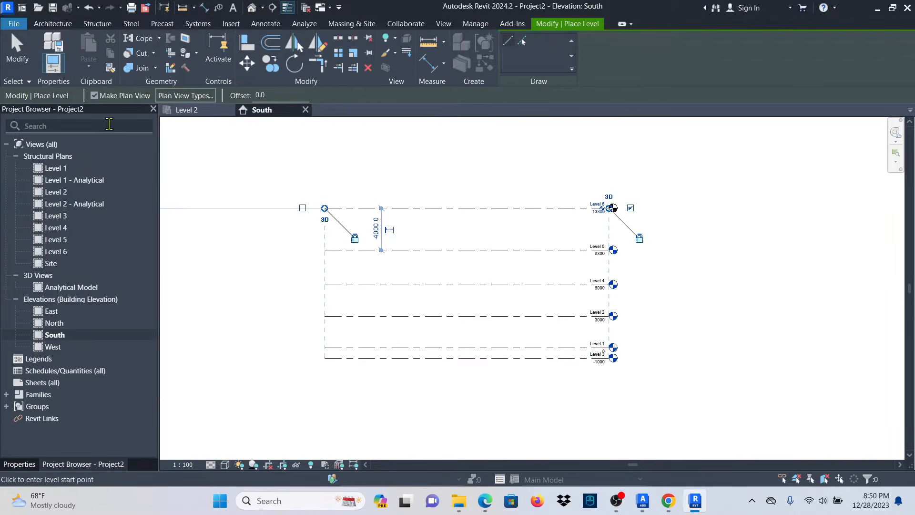
{"action": "left_click", "coordinate": [20, 62]}
{"action": "scroll", "coordinate": [353, 284], "scroll_direction": "up", "scroll_amount": 2}
Change Level 5's spacing from 3300 to 3000 above Level 4.
{"action": "left_click", "coordinate": [423, 286]}
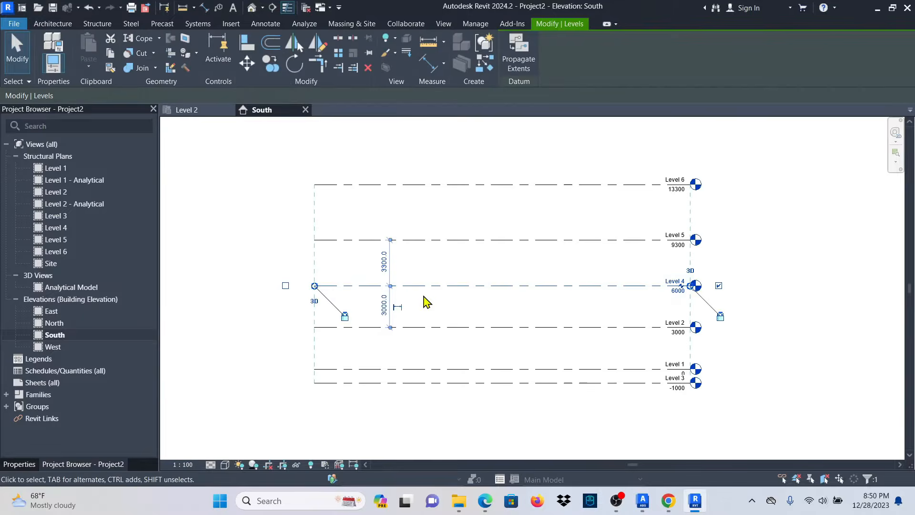
{"action": "scroll", "coordinate": [403, 277], "scroll_direction": "up", "scroll_amount": 2}
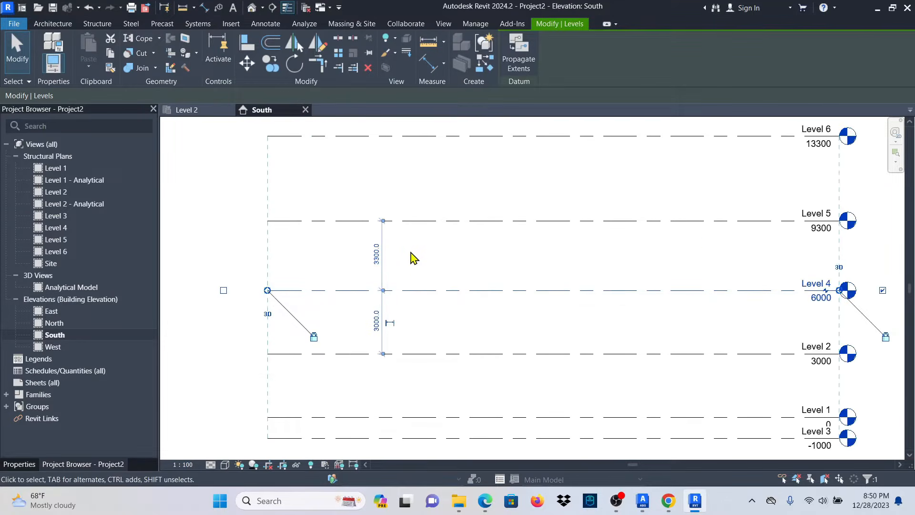
{"action": "left_click", "coordinate": [411, 253]}
{"action": "left_click", "coordinate": [413, 221]}
{"action": "left_click", "coordinate": [377, 257]}
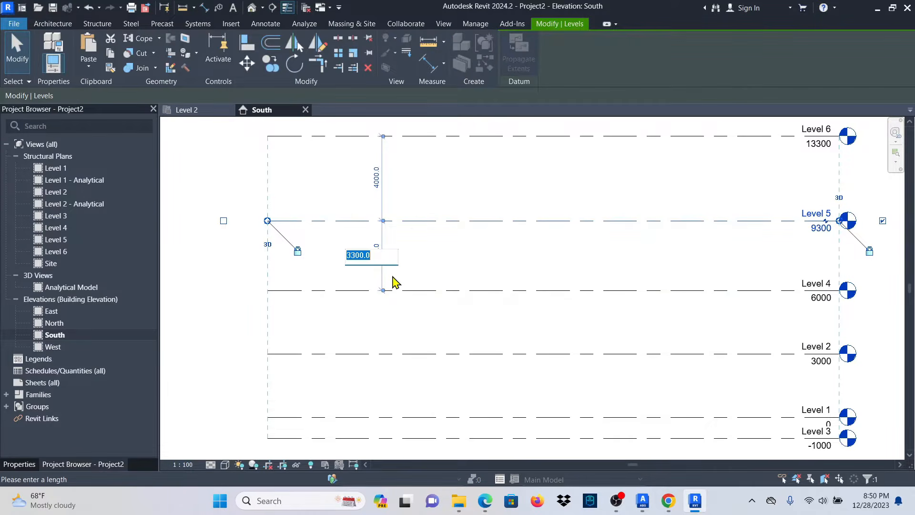
{"action": "type", "text": "3m"}
{"action": "key", "text": "Return"}
Change Level 6's spacing from 4300 to 3000 above Level 5, placing it at 12000.
{"action": "scroll", "coordinate": [393, 281], "scroll_direction": "down", "scroll_amount": 2}
{"action": "left_click", "coordinate": [437, 205]}
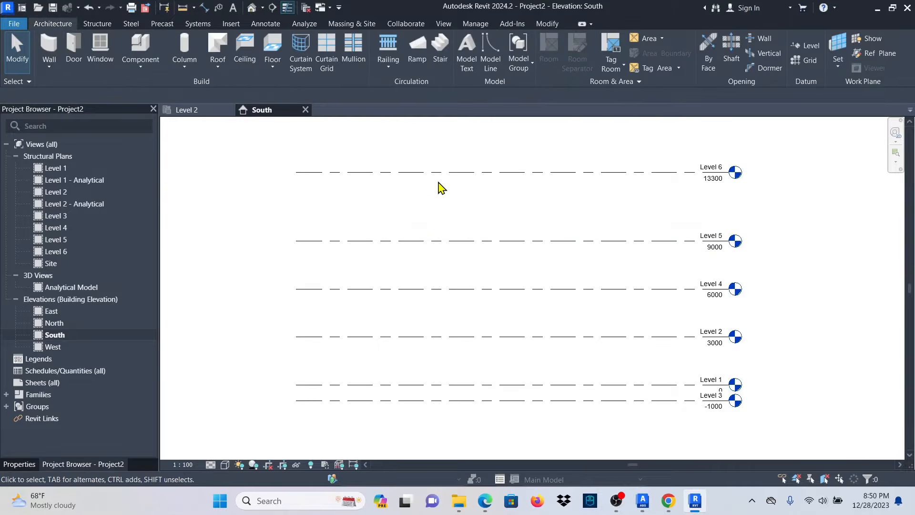
{"action": "left_click", "coordinate": [438, 173]}
{"action": "left_click", "coordinate": [376, 206]}
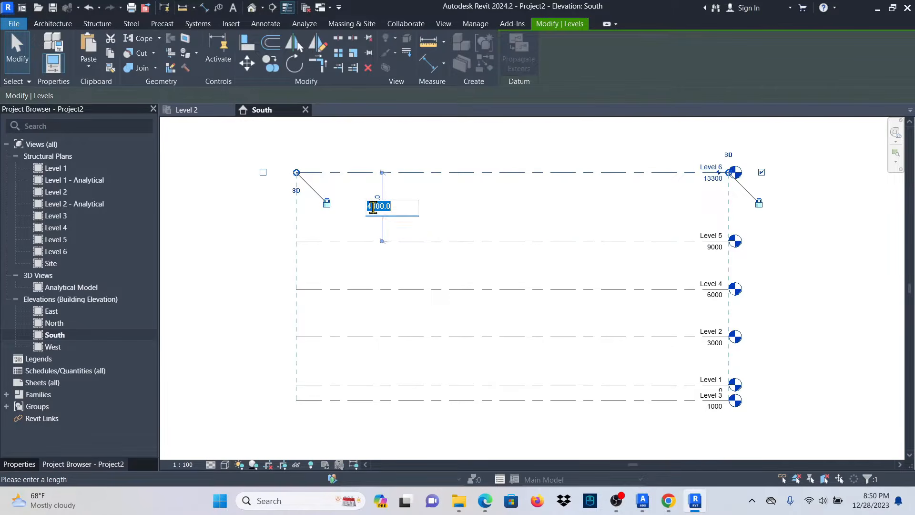
{"action": "key", "text": "Return"}
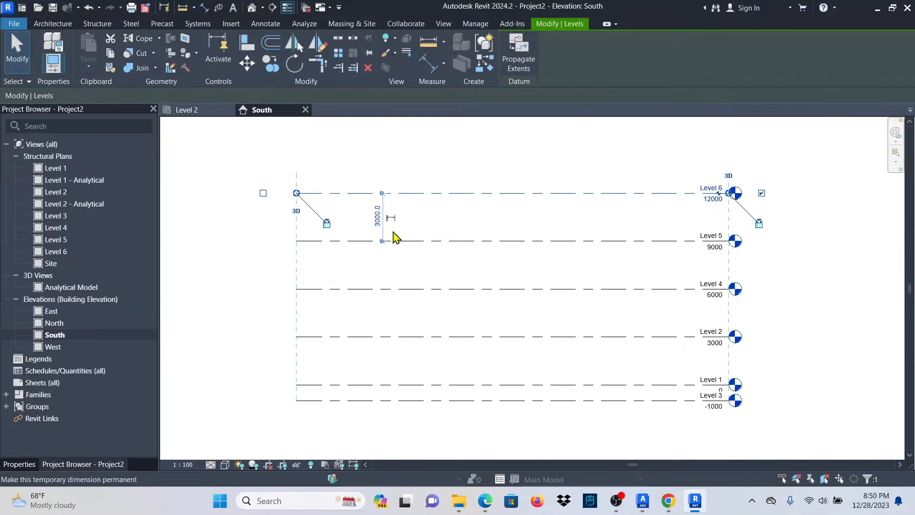
{"action": "left_click", "coordinate": [498, 221]}
{"action": "scroll", "coordinate": [429, 226], "scroll_direction": "down", "scroll_amount": 1}
{"action": "scroll", "coordinate": [715, 333], "scroll_direction": "up", "scroll_amount": 5}
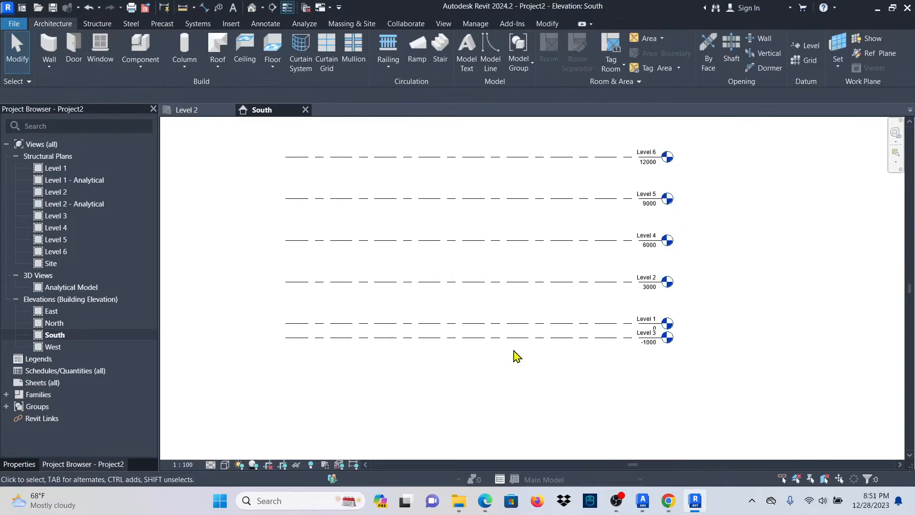
{"action": "scroll", "coordinate": [514, 347], "scroll_direction": "down", "scroll_amount": 2}
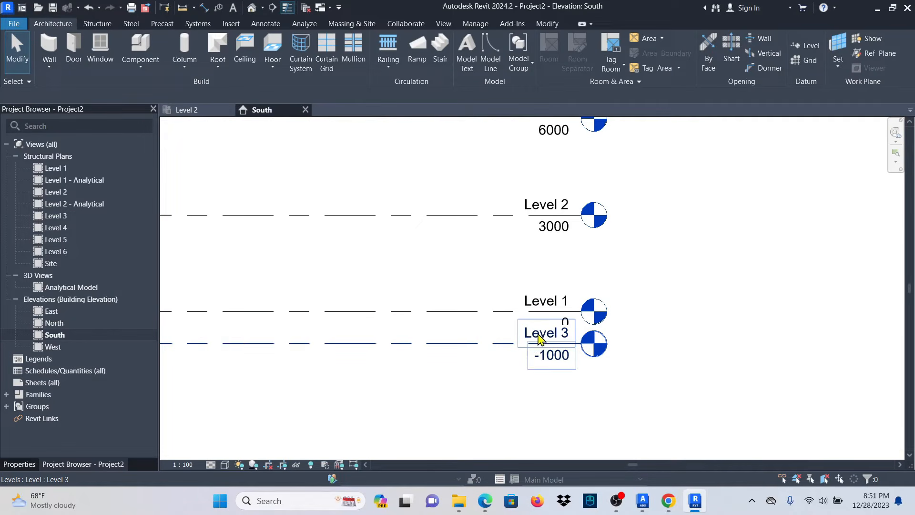
Rename Level 3 to TOF, renaming its matching views too.
{"action": "left_click", "coordinate": [540, 339]}
{"action": "left_click", "coordinate": [543, 334]}
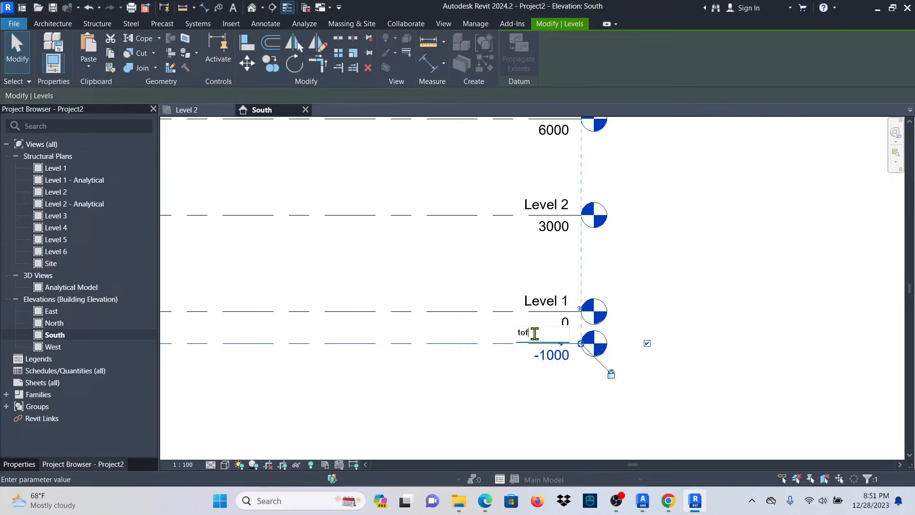
{"action": "key", "text": "Caps_Lock"}
{"action": "type", "text": "TOF"}
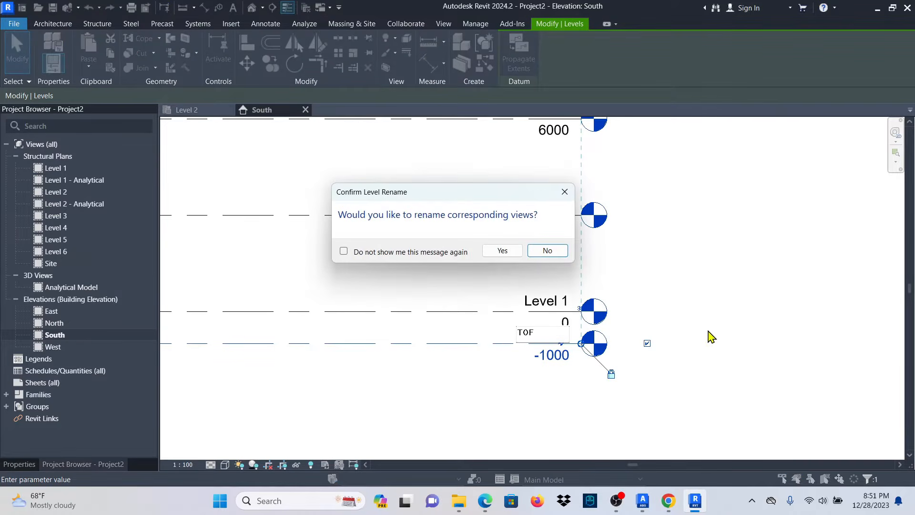
{"action": "left_click", "coordinate": [494, 256]}
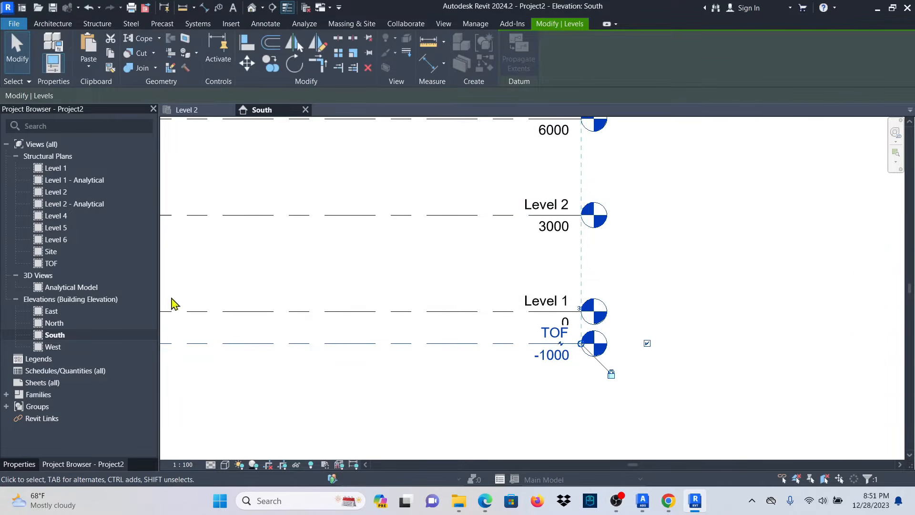
{"action": "scroll", "coordinate": [752, 362], "scroll_direction": "down", "scroll_amount": 4}
{"action": "left_click", "coordinate": [748, 300]}
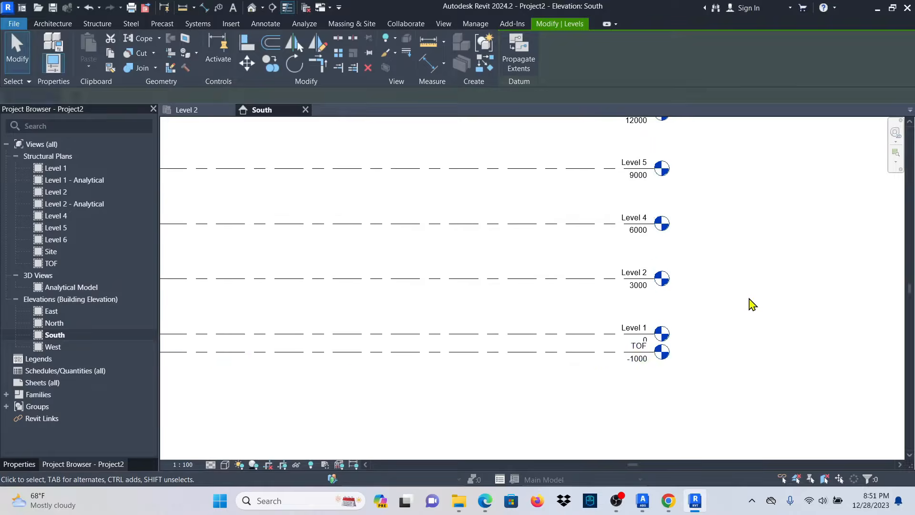
{"action": "scroll", "coordinate": [734, 303], "scroll_direction": "down", "scroll_amount": 3}
{"action": "scroll", "coordinate": [409, 352], "scroll_direction": "up", "scroll_amount": 2}
Lower TOF to -1100 by setting its gap below Level 1 to 1100.
{"action": "left_click", "coordinate": [477, 328]}
{"action": "scroll", "coordinate": [427, 324], "scroll_direction": "up", "scroll_amount": 5}
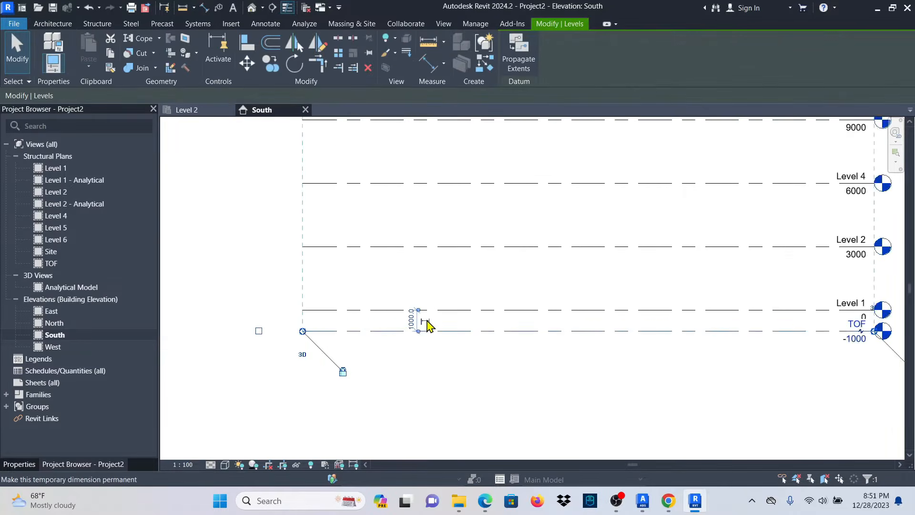
{"action": "left_click", "coordinate": [399, 317]}
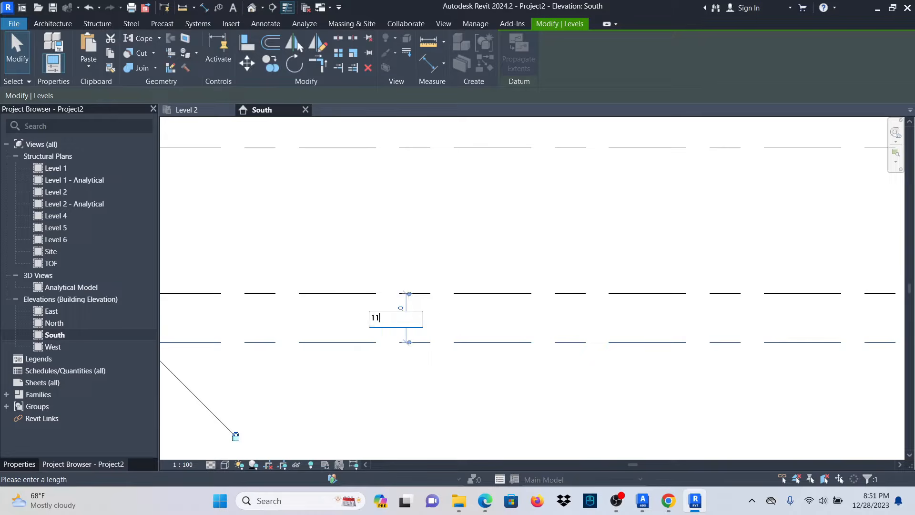
{"action": "left_click", "coordinate": [399, 317]}
{"action": "type", "text": "1100"}
{"action": "key", "text": "Return"}
{"action": "scroll", "coordinate": [403, 395], "scroll_direction": "down", "scroll_amount": 6}
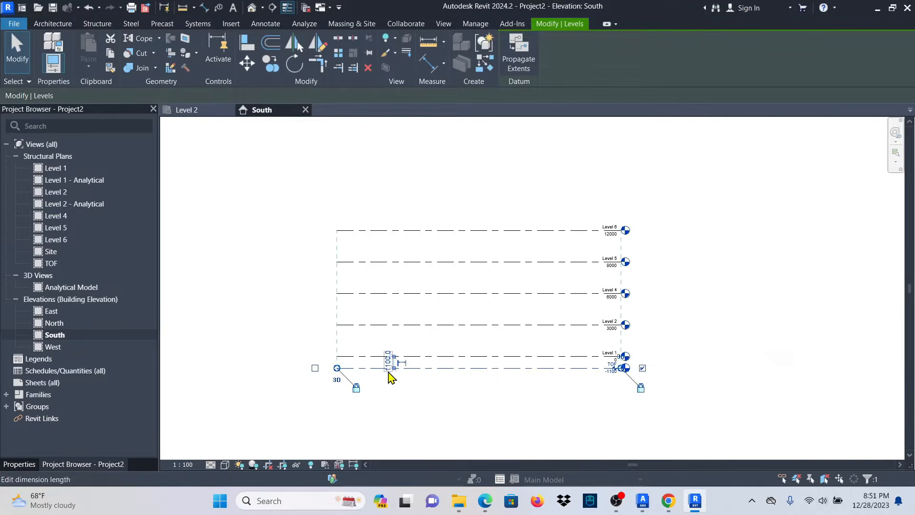
{"action": "left_click", "coordinate": [731, 340]}
{"action": "scroll", "coordinate": [607, 364], "scroll_direction": "up", "scroll_amount": 4}
{"action": "scroll", "coordinate": [627, 290], "scroll_direction": "down", "scroll_amount": 5}
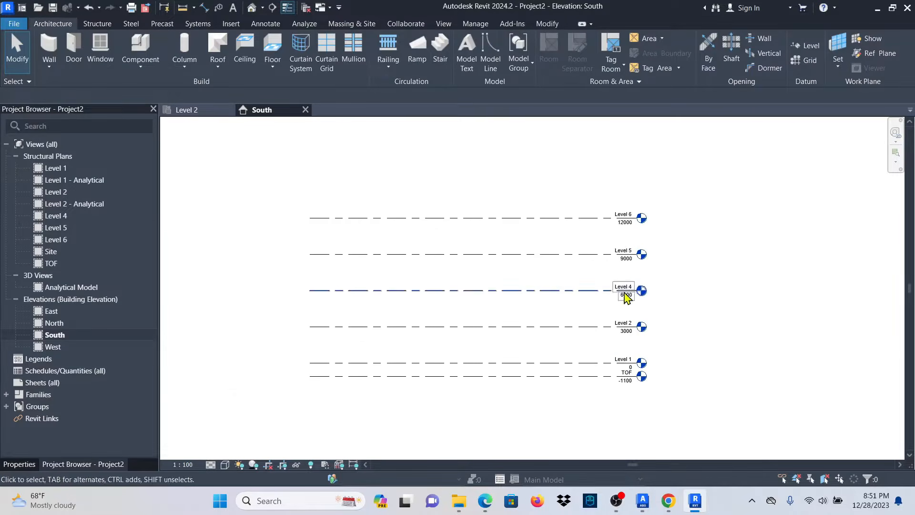
{"action": "scroll", "coordinate": [620, 238], "scroll_direction": "up", "scroll_amount": 1}
{"action": "scroll", "coordinate": [550, 231], "scroll_direction": "down", "scroll_amount": 1}
{"action": "scroll", "coordinate": [470, 250], "scroll_direction": "up", "scroll_amount": 2}
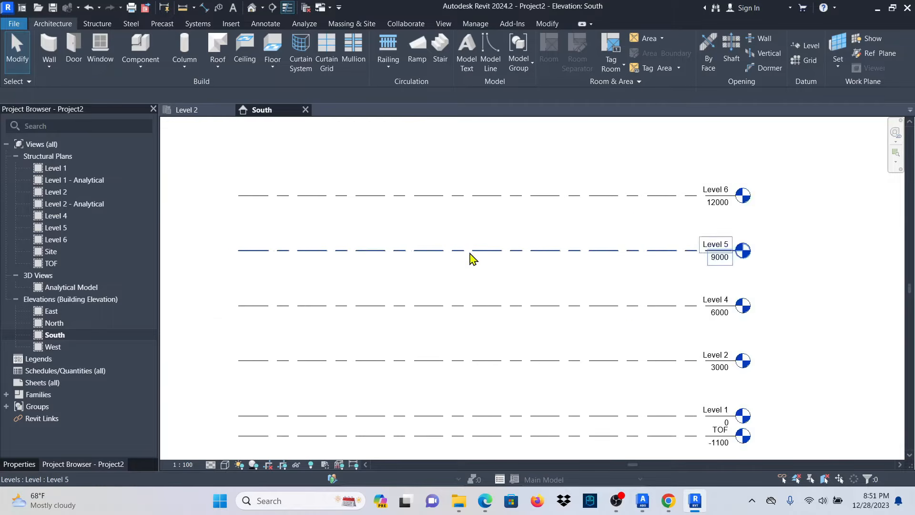
{"action": "scroll", "coordinate": [472, 258], "scroll_direction": "down", "scroll_amount": 1}
{"action": "scroll", "coordinate": [652, 395], "scroll_direction": "up", "scroll_amount": 3}
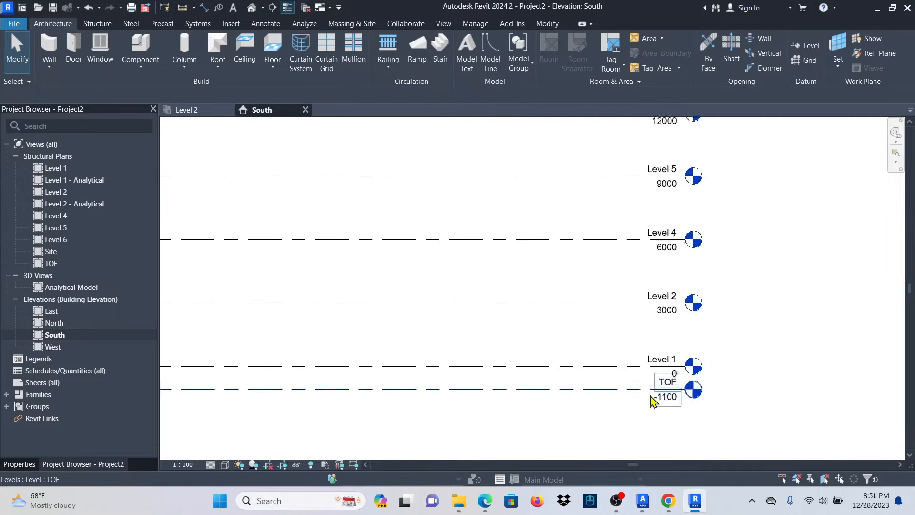
{"action": "scroll", "coordinate": [634, 357], "scroll_direction": "up", "scroll_amount": 2}
{"action": "scroll", "coordinate": [620, 354], "scroll_direction": "down", "scroll_amount": 2}
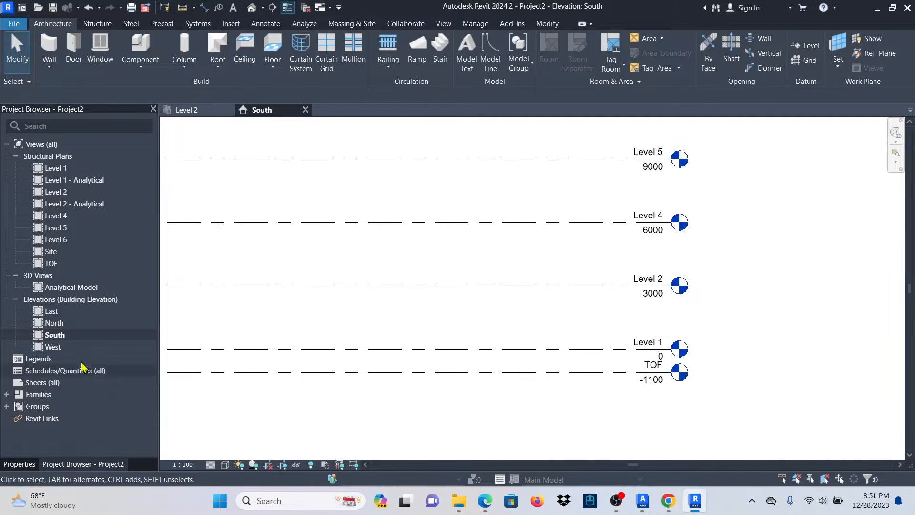
In the Level 1 plan, draw horizontal grids 1 and 2, 6000 apart.
{"action": "double_click", "coordinate": [61, 168]}
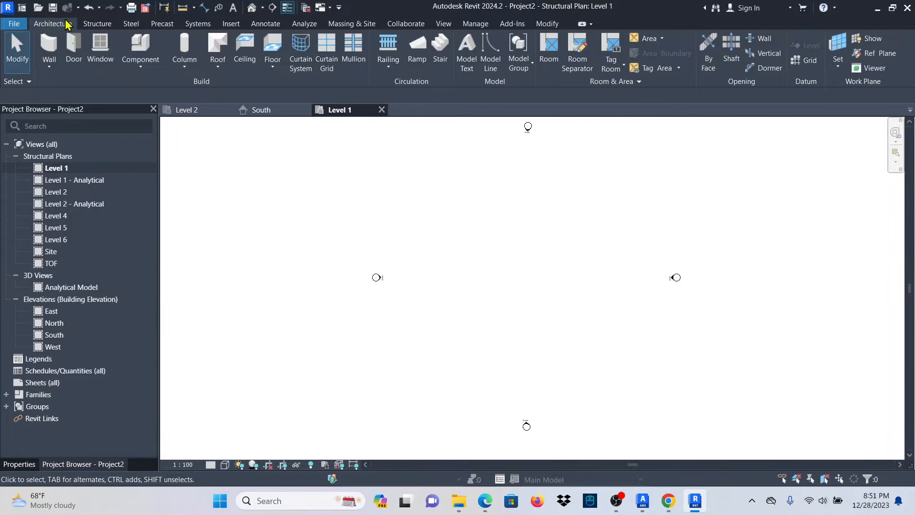
{"action": "left_click", "coordinate": [89, 25]}
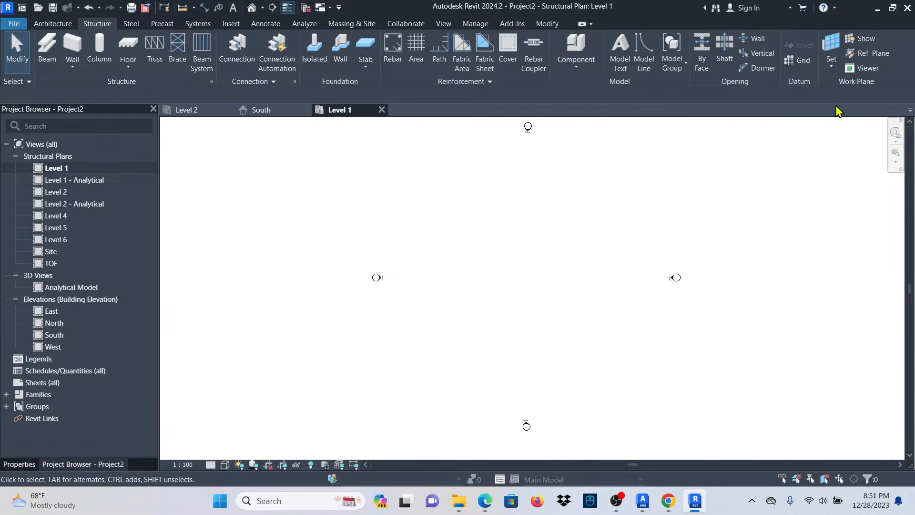
{"action": "left_click", "coordinate": [803, 62]}
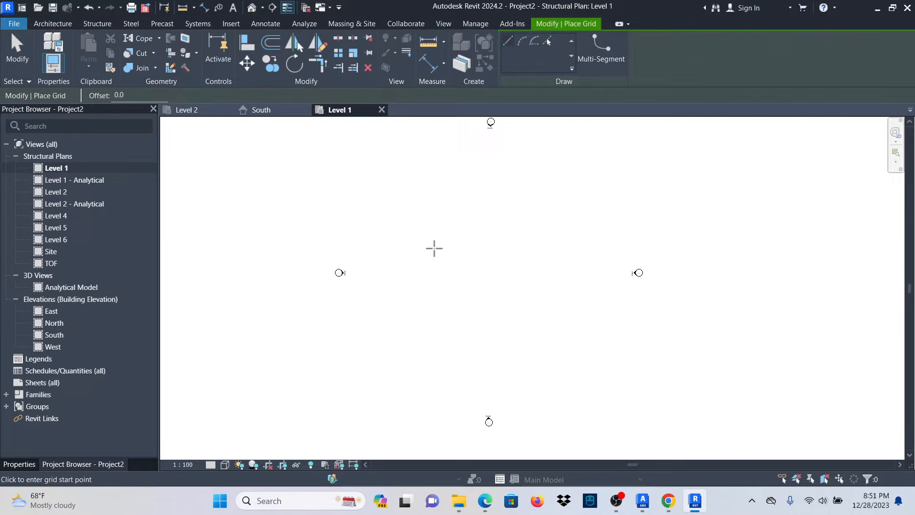
{"action": "left_click", "coordinate": [434, 248]}
{"action": "left_click", "coordinate": [547, 248]}
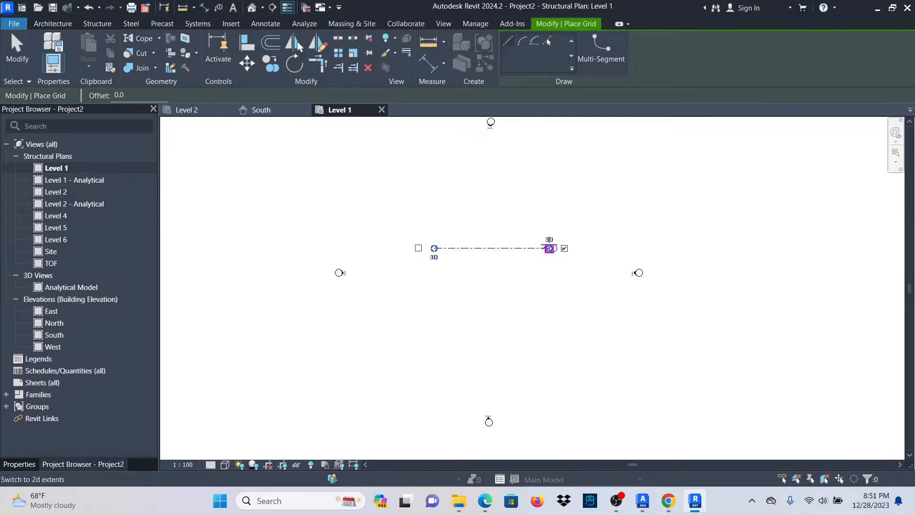
{"action": "scroll", "coordinate": [456, 276], "scroll_direction": "up", "scroll_amount": 2}
{"action": "scroll", "coordinate": [374, 281], "scroll_direction": "down", "scroll_amount": 1}
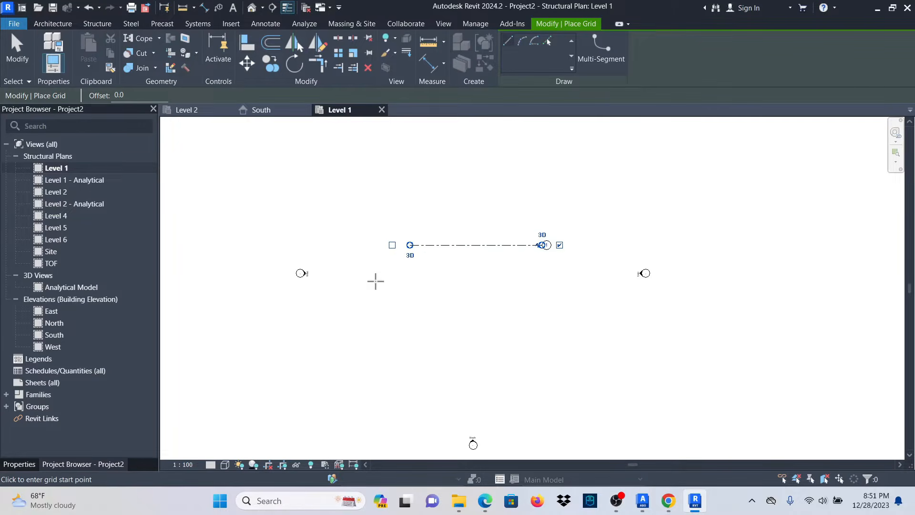
{"action": "left_click", "coordinate": [409, 286]}
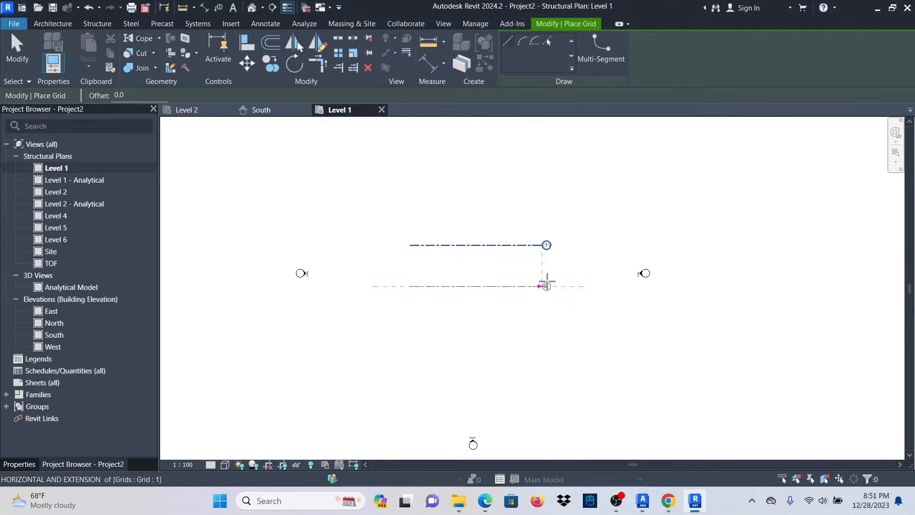
{"action": "left_click", "coordinate": [546, 285]}
{"action": "scroll", "coordinate": [392, 214], "scroll_direction": "down", "scroll_amount": 1}
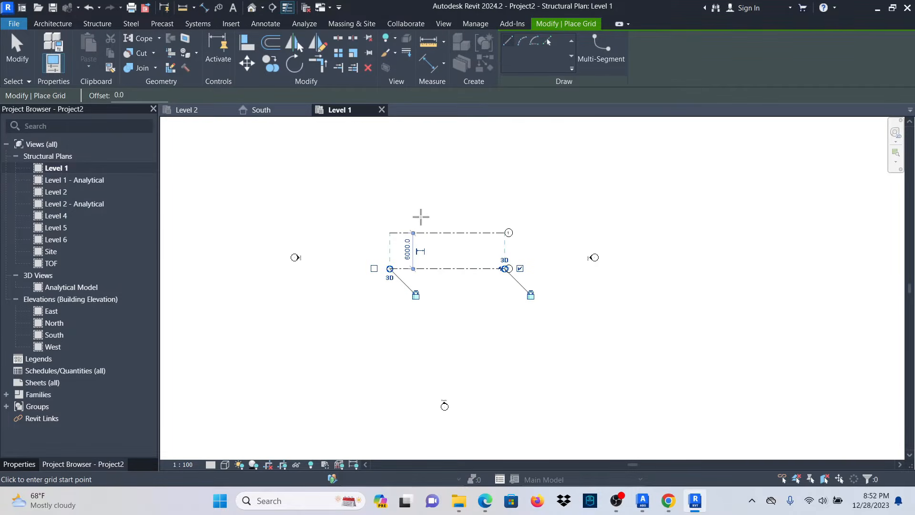
Draw a vertical grid crossing grids 1 and 2 and label it A.
{"action": "left_click", "coordinate": [417, 213]}
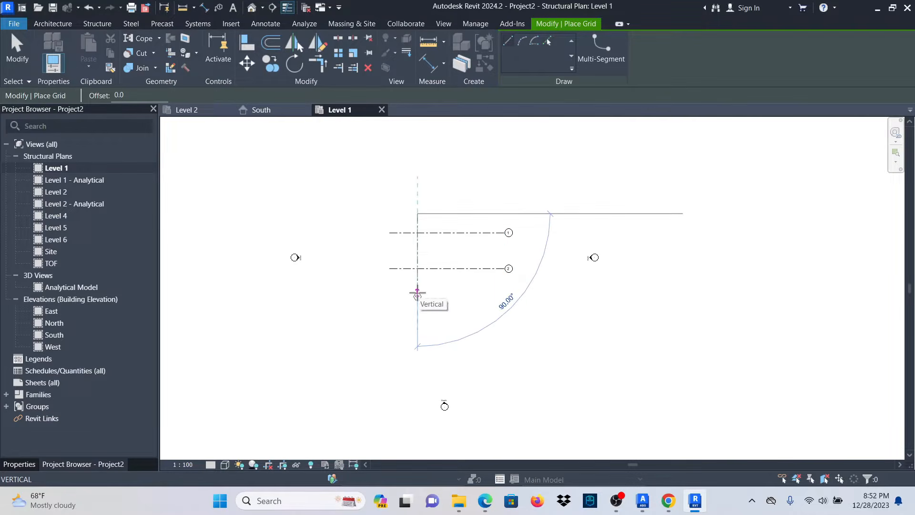
{"action": "left_click", "coordinate": [417, 291]}
{"action": "key", "text": "Escape"}
{"action": "key", "text": "Escape"}
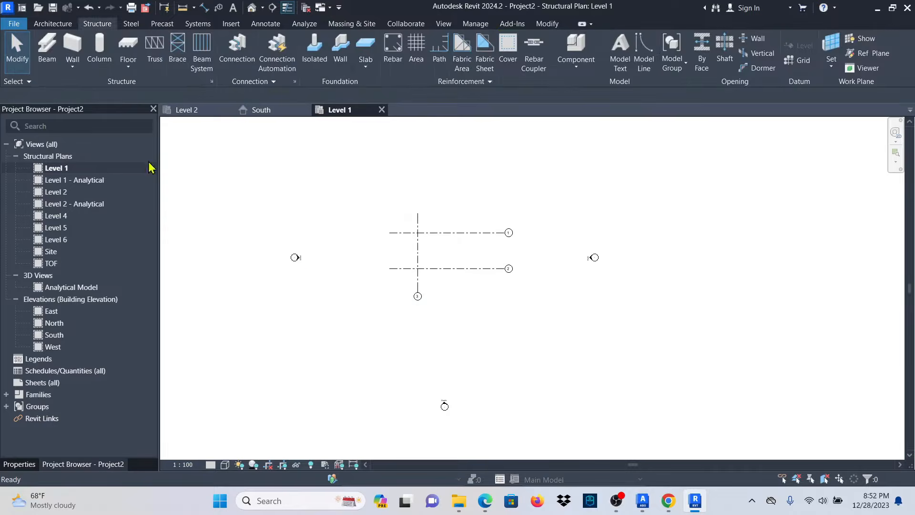
{"action": "scroll", "coordinate": [418, 301], "scroll_direction": "up", "scroll_amount": 6}
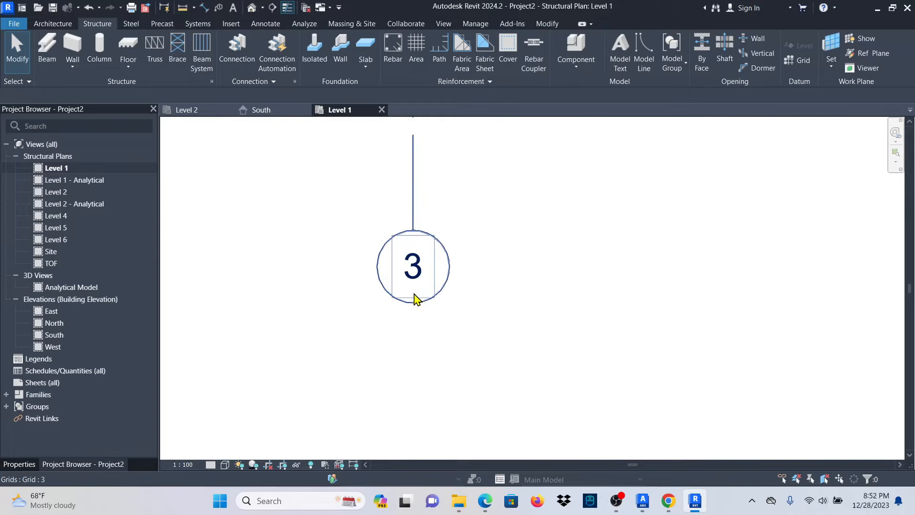
{"action": "left_click", "coordinate": [413, 265]}
{"action": "left_click", "coordinate": [413, 265]}
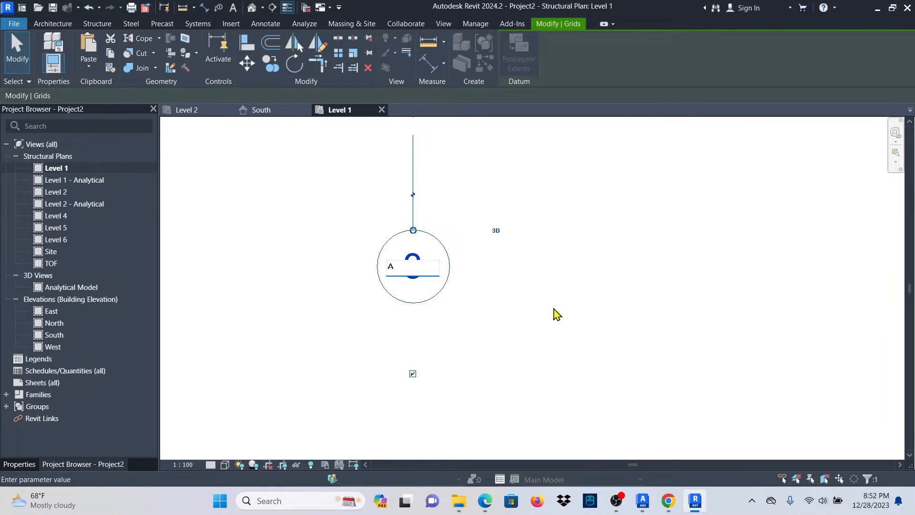
{"action": "key", "text": "Return"}
{"action": "scroll", "coordinate": [405, 353], "scroll_direction": "down", "scroll_amount": 5}
{"action": "left_click", "coordinate": [438, 238]}
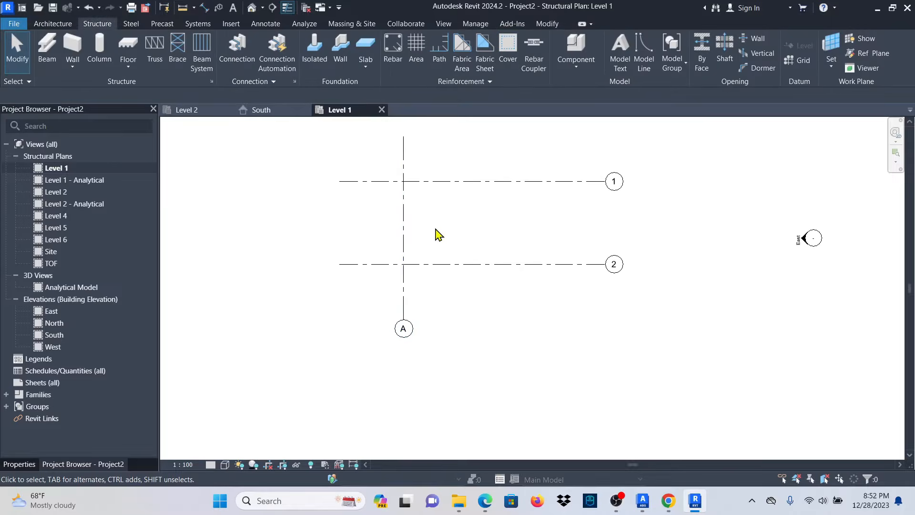
Create vertical grid B 5000 to the right of grid A using Create Similar.
{"action": "left_click", "coordinate": [404, 243]}
{"action": "right_click", "coordinate": [405, 244]}
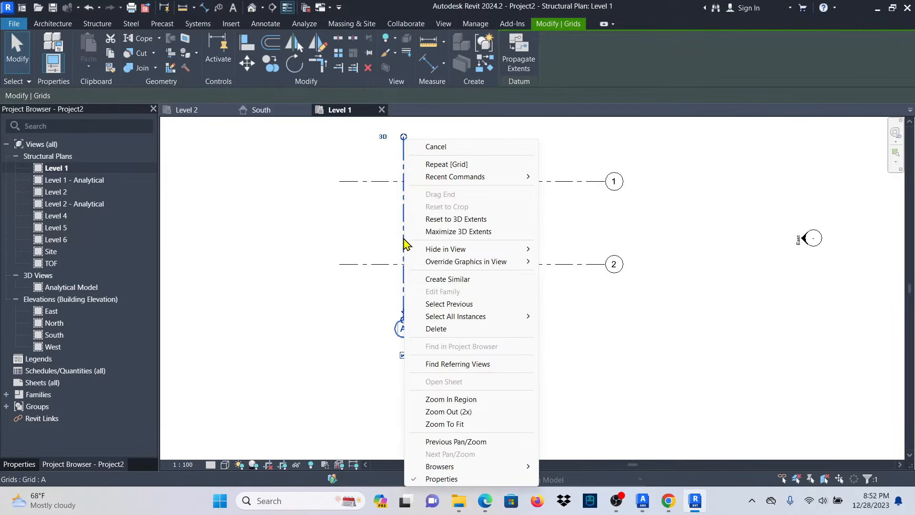
{"action": "left_click", "coordinate": [458, 281]}
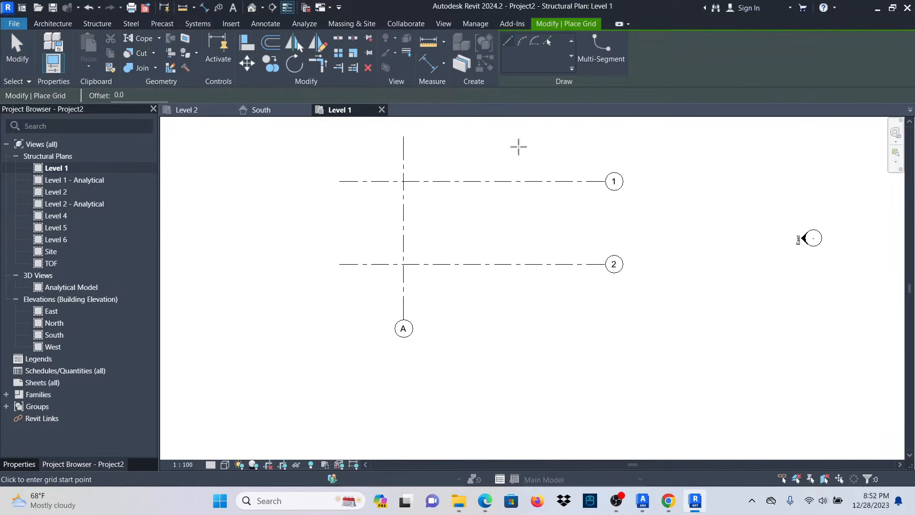
{"action": "scroll", "coordinate": [462, 300], "scroll_direction": "down", "scroll_amount": 3}
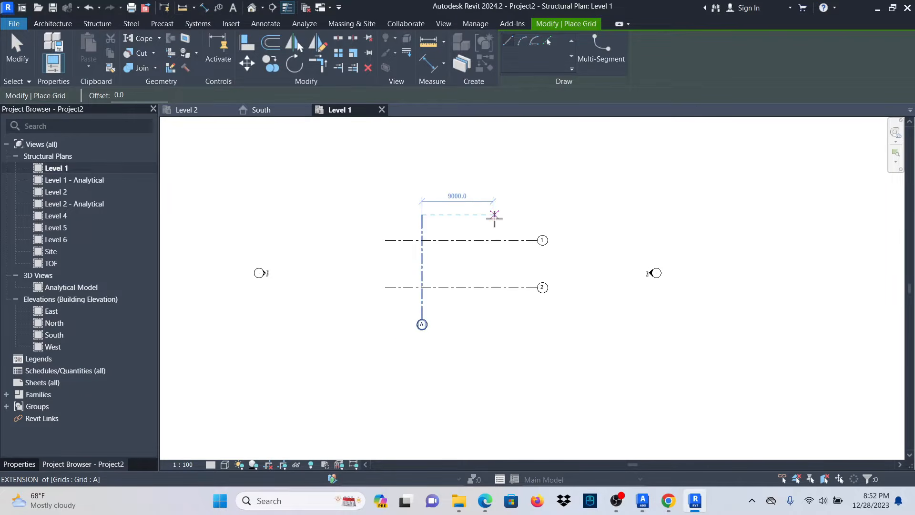
{"action": "left_click", "coordinate": [464, 214]}
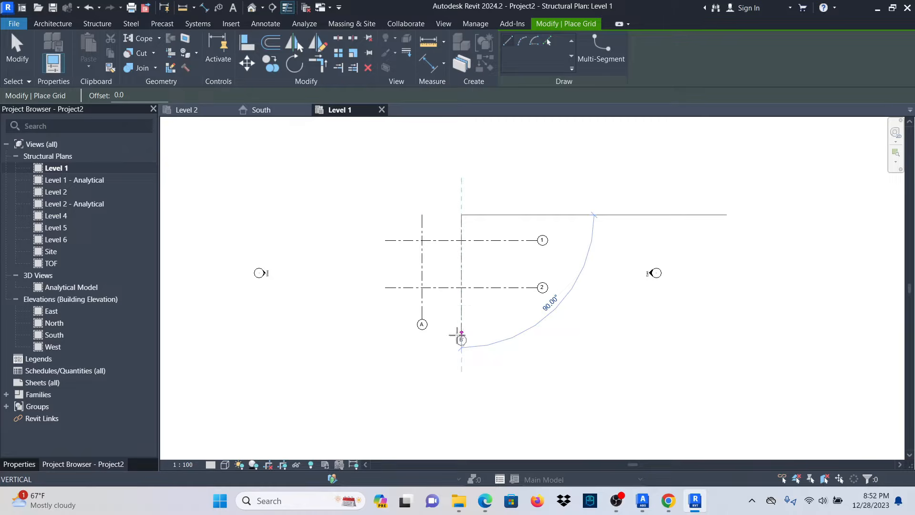
{"action": "key", "text": "Escape"}
{"action": "left_click", "coordinate": [17, 50]}
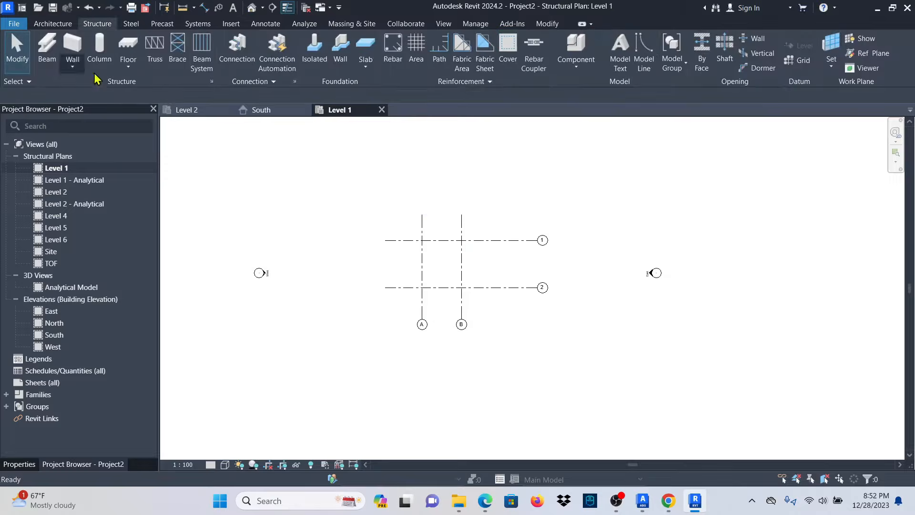
{"action": "scroll", "coordinate": [474, 245], "scroll_direction": "up", "scroll_amount": 3}
Shorten grids 1 and 2 past grid B and align grid B's end with grid A.
{"action": "left_click", "coordinate": [504, 243]}
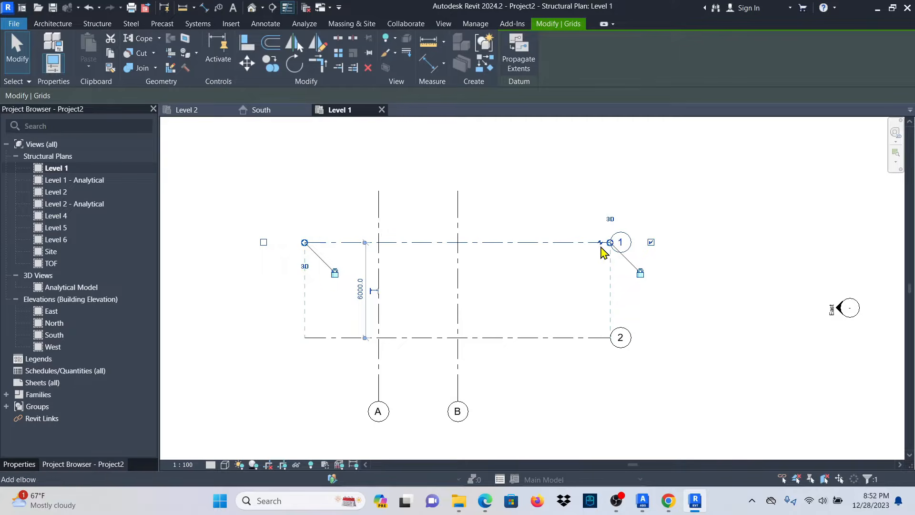
{"action": "left_click_drag", "start_coordinate": [609, 242], "coordinate": [490, 247]}
{"action": "left_click", "coordinate": [539, 198]}
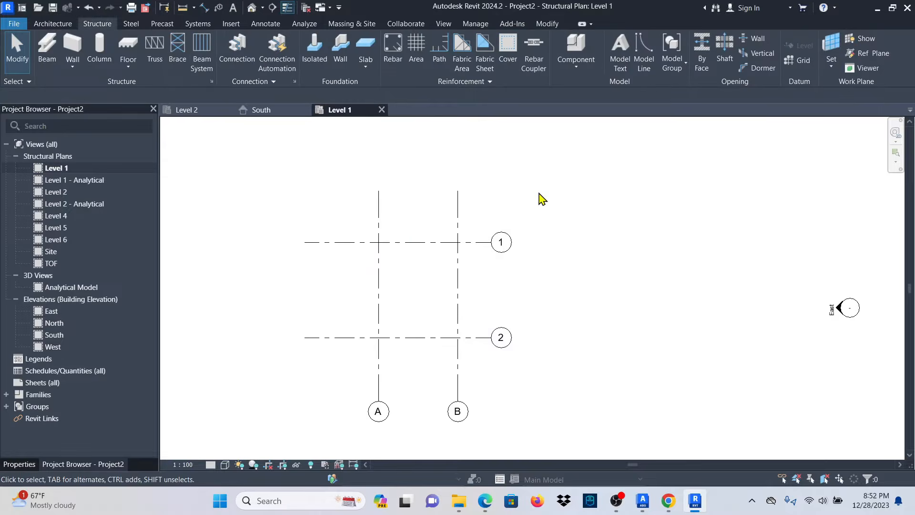
{"action": "scroll", "coordinate": [538, 198], "scroll_direction": "down", "scroll_amount": 4}
{"action": "scroll", "coordinate": [492, 304], "scroll_direction": "up", "scroll_amount": 3}
{"action": "left_click", "coordinate": [493, 308]}
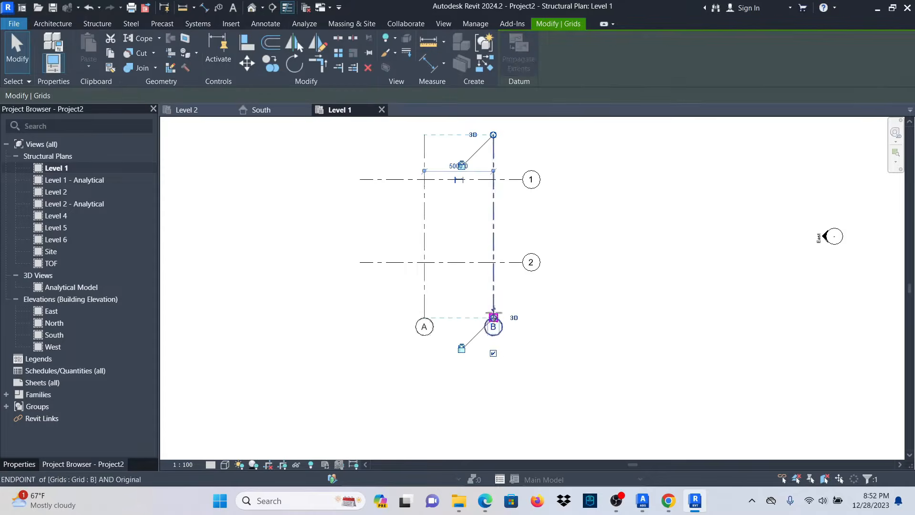
{"action": "left_click_drag", "start_coordinate": [494, 317], "coordinate": [493, 287]}
{"action": "scroll", "coordinate": [494, 292], "scroll_direction": "down", "scroll_amount": 4}
{"action": "scroll", "coordinate": [485, 249], "scroll_direction": "up", "scroll_amount": 3}
{"action": "left_click", "coordinate": [489, 265]}
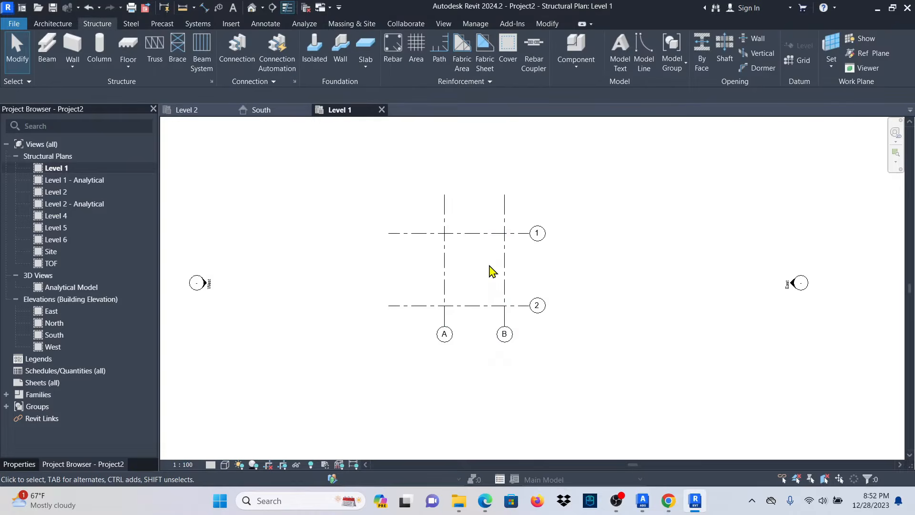
{"action": "scroll", "coordinate": [487, 265], "scroll_direction": "up", "scroll_amount": 6}
{"action": "scroll", "coordinate": [423, 304], "scroll_direction": "down", "scroll_amount": 2}
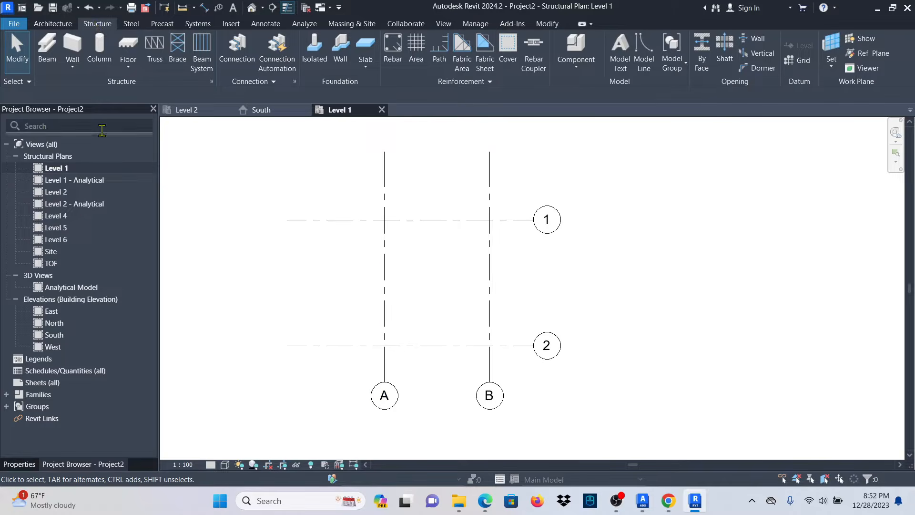
Start the structural Column tool with type Concrete-Rectangular-Column 300 x 450mm.
{"action": "left_click", "coordinate": [99, 48]}
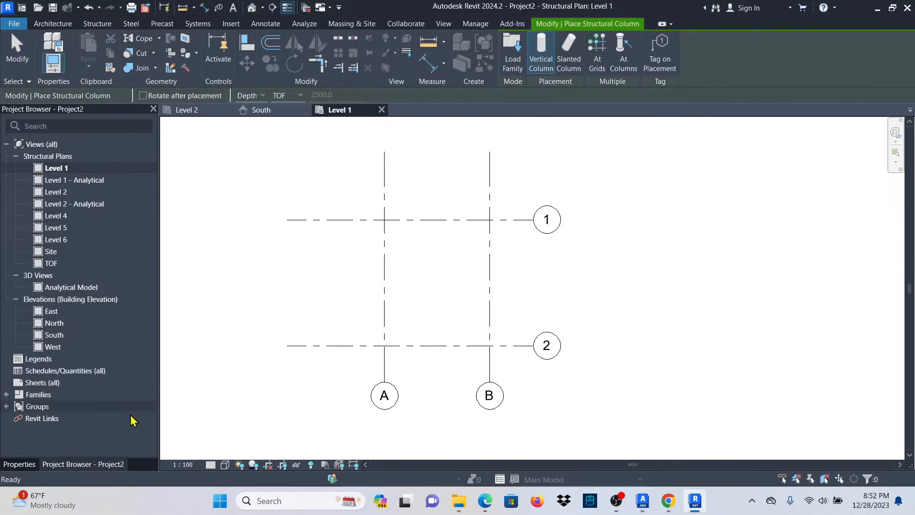
{"action": "left_click", "coordinate": [19, 463]}
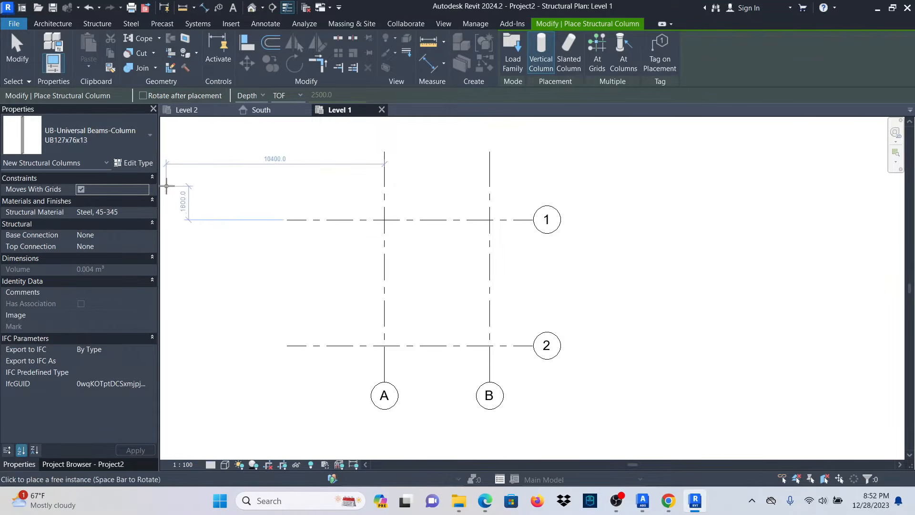
{"action": "left_click", "coordinate": [148, 141]}
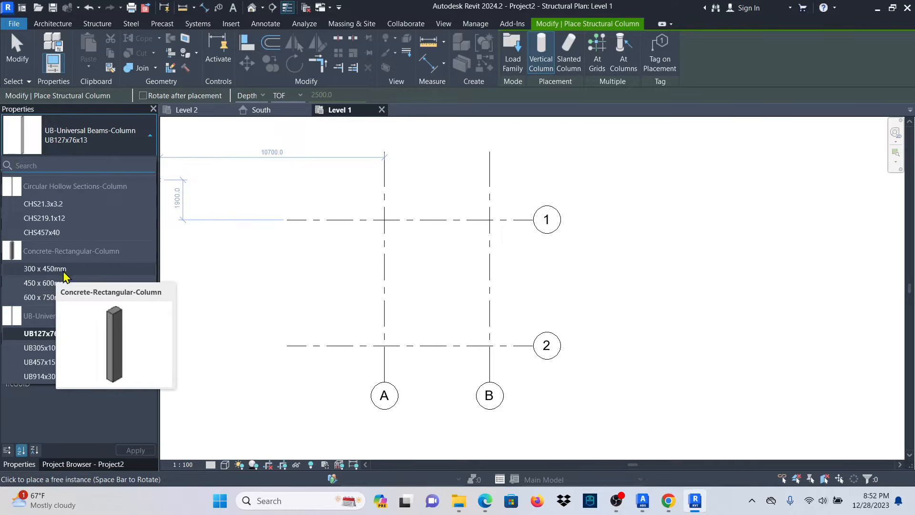
{"action": "left_click", "coordinate": [68, 270]}
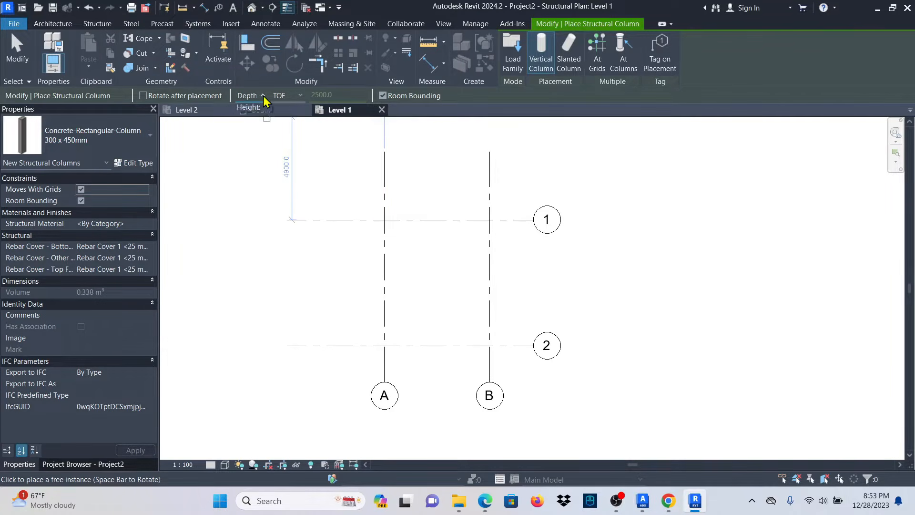
Keep TOF as the column's top level and return the rotated column preview upright.
{"action": "left_click", "coordinate": [253, 109]}
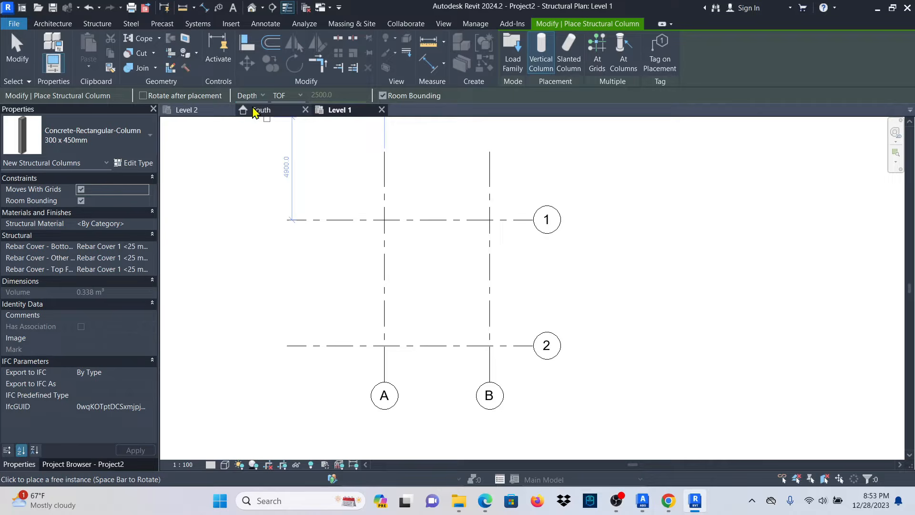
{"action": "left_click", "coordinate": [302, 96]}
{"action": "left_click", "coordinate": [302, 97]}
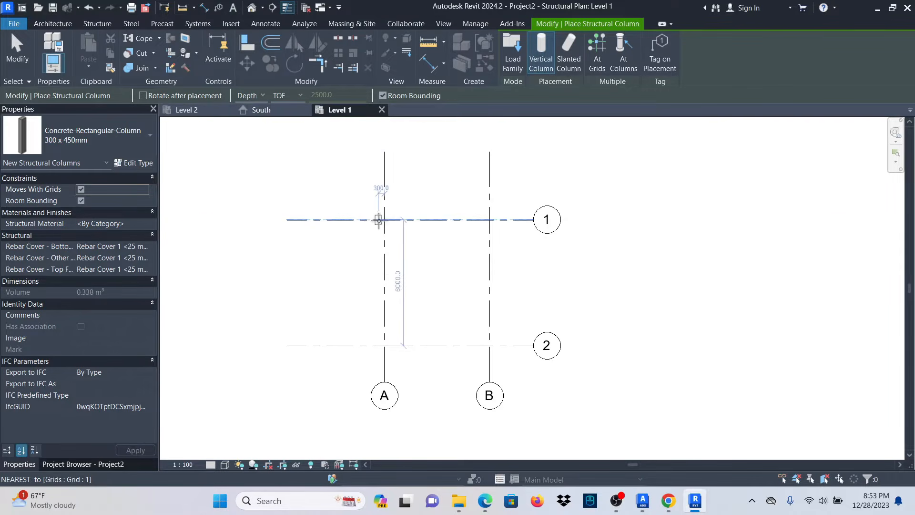
{"action": "scroll", "coordinate": [379, 220], "scroll_direction": "up", "scroll_amount": 5}
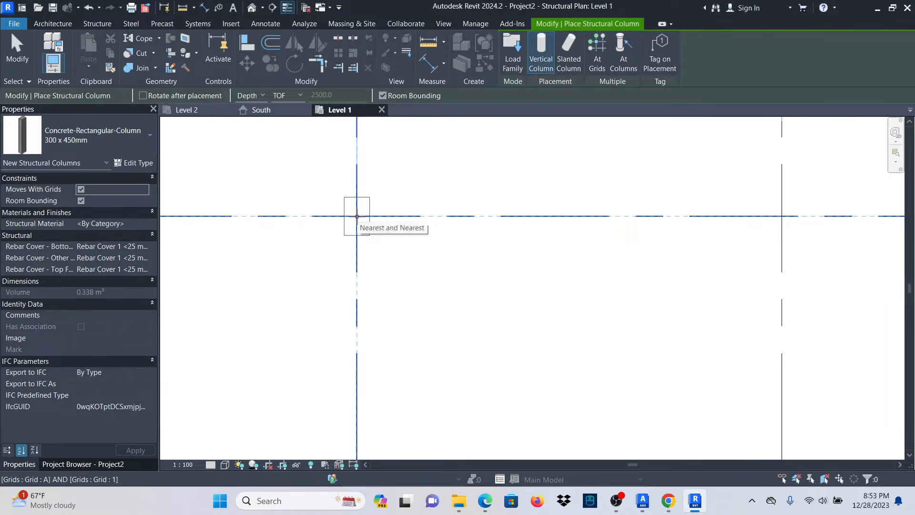
{"action": "key", "text": "space"}
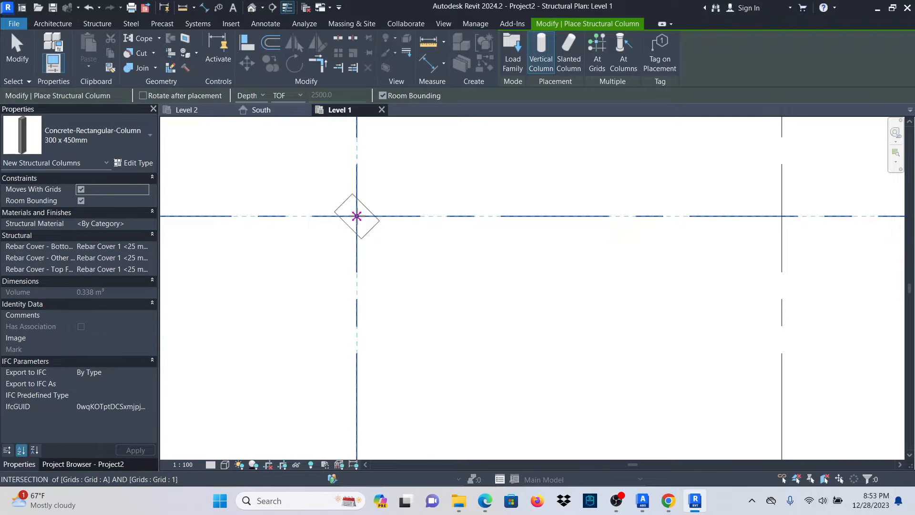
{"action": "key", "text": "space"}
{"action": "key", "text": "space"}
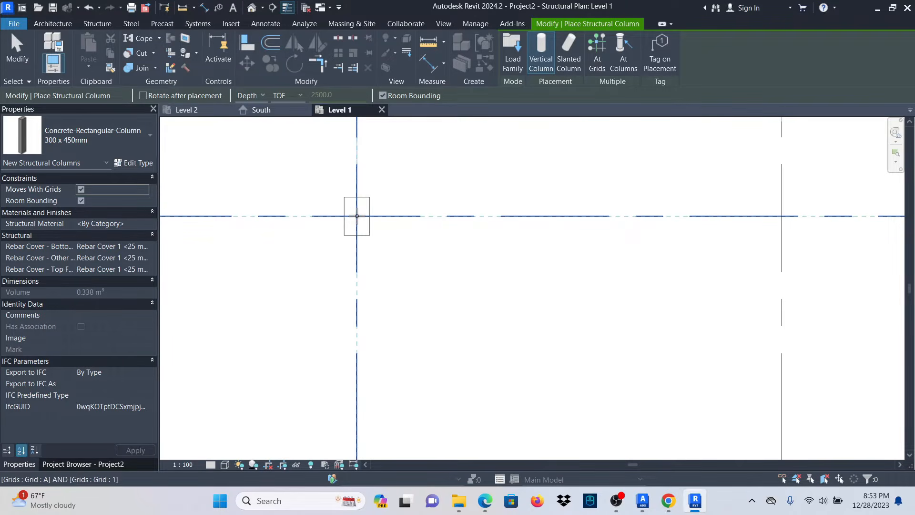
{"action": "key", "text": "space"}
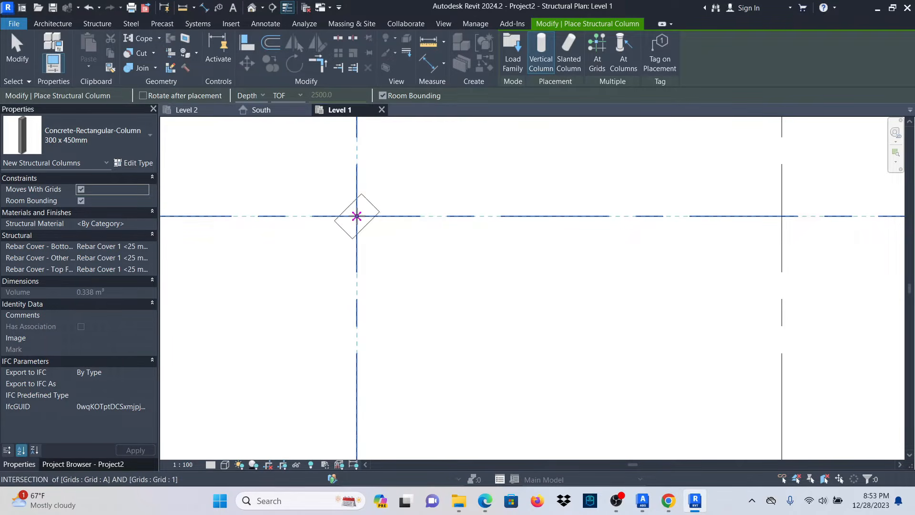
Place columns at grids A/1, B/1, B/2 and A/2, then exit the Column tool.
{"action": "left_click", "coordinate": [356, 216]}
{"action": "scroll", "coordinate": [333, 210], "scroll_direction": "down", "scroll_amount": 3}
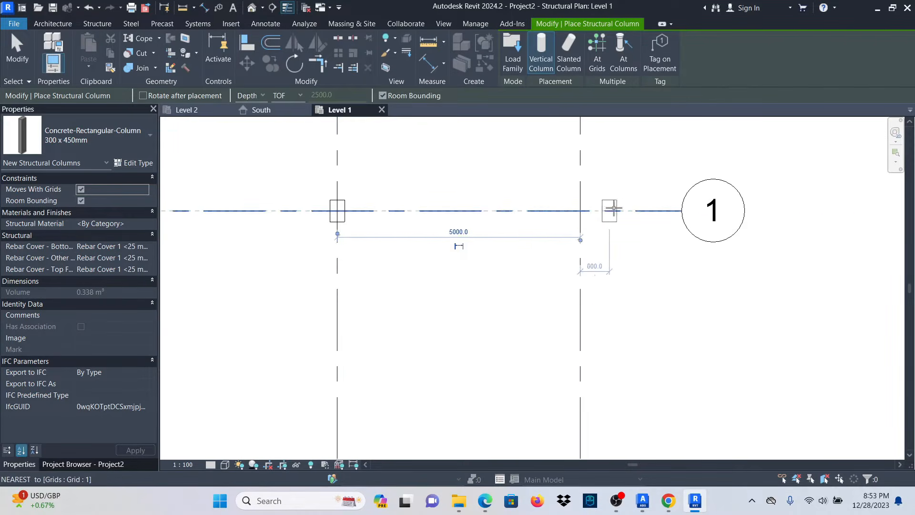
{"action": "scroll", "coordinate": [595, 212], "scroll_direction": "up", "scroll_amount": 2}
{"action": "left_click", "coordinate": [563, 209]}
{"action": "scroll", "coordinate": [563, 238], "scroll_direction": "down", "scroll_amount": 3}
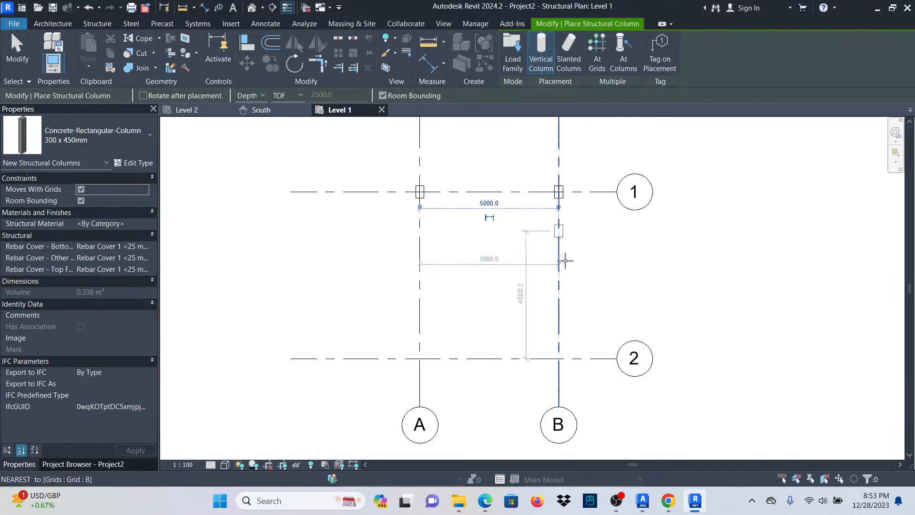
{"action": "scroll", "coordinate": [567, 367], "scroll_direction": "up", "scroll_amount": 3}
{"action": "left_click", "coordinate": [584, 367]}
{"action": "scroll", "coordinate": [524, 364], "scroll_direction": "down", "scroll_amount": 2}
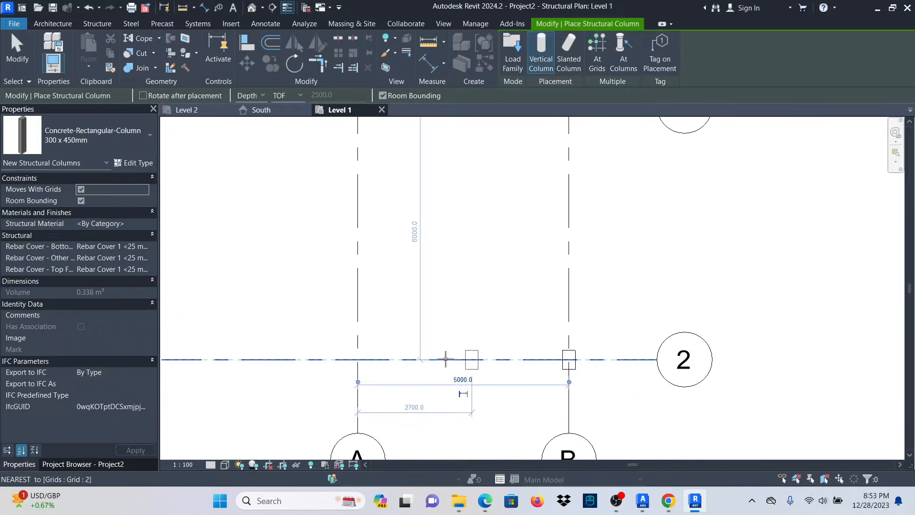
{"action": "scroll", "coordinate": [381, 360], "scroll_direction": "up", "scroll_amount": 2}
{"action": "left_click", "coordinate": [386, 359]}
{"action": "scroll", "coordinate": [385, 359], "scroll_direction": "down", "scroll_amount": 3}
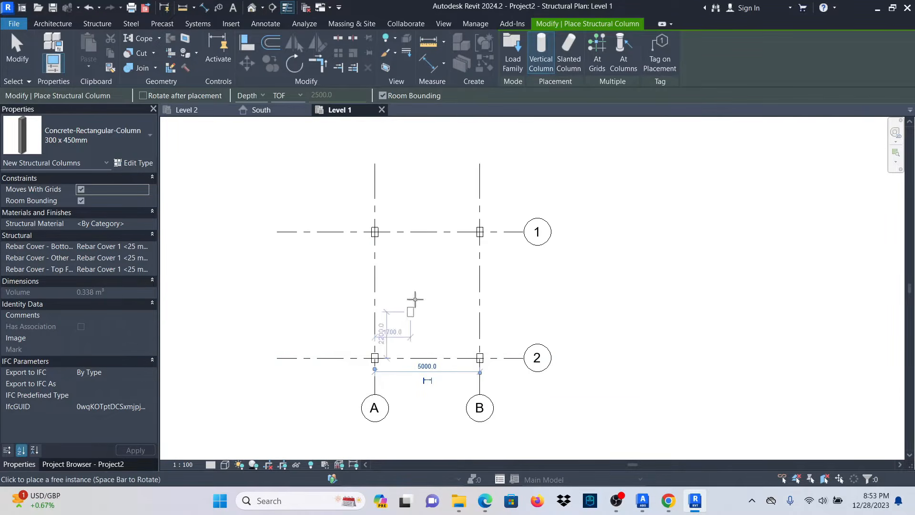
{"action": "scroll", "coordinate": [380, 229], "scroll_direction": "up", "scroll_amount": 3}
{"action": "scroll", "coordinate": [384, 187], "scroll_direction": "down", "scroll_amount": 2}
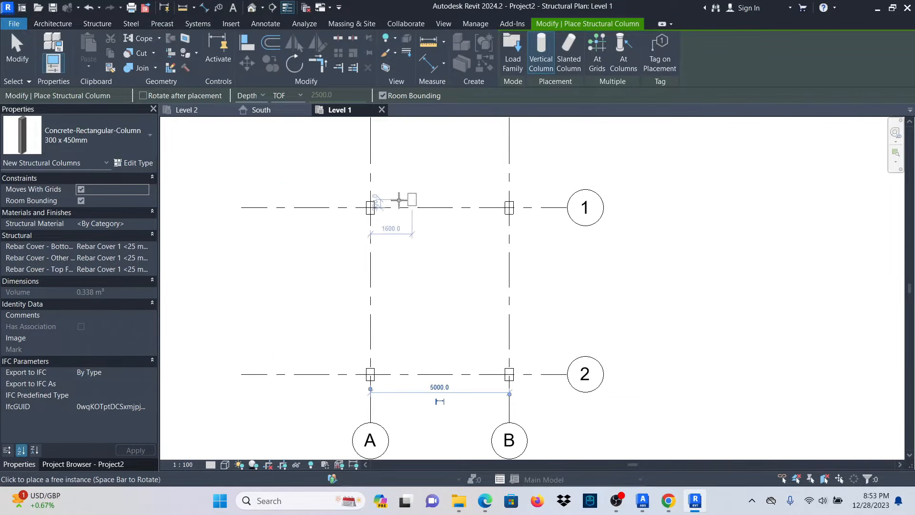
{"action": "left_click", "coordinate": [19, 50]}
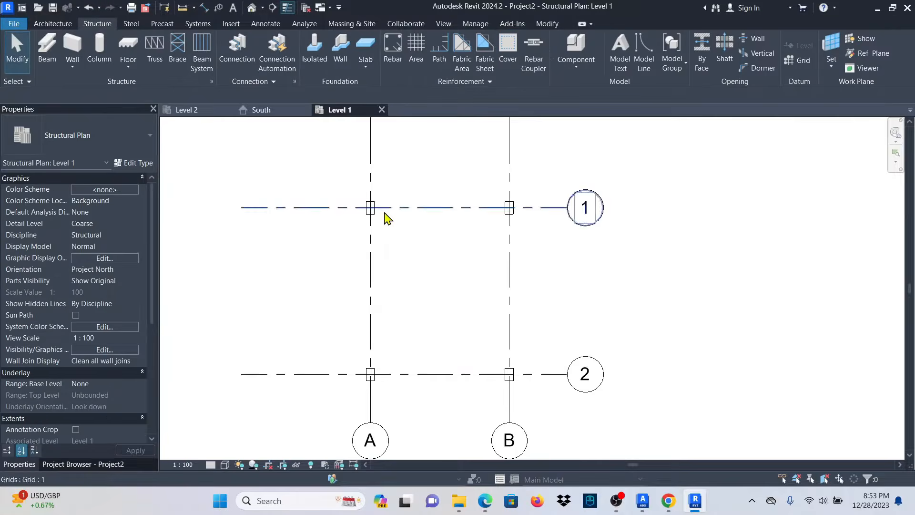
Open the default 3D view and set its visual style to Shaded.
{"action": "left_click", "coordinate": [251, 8]}
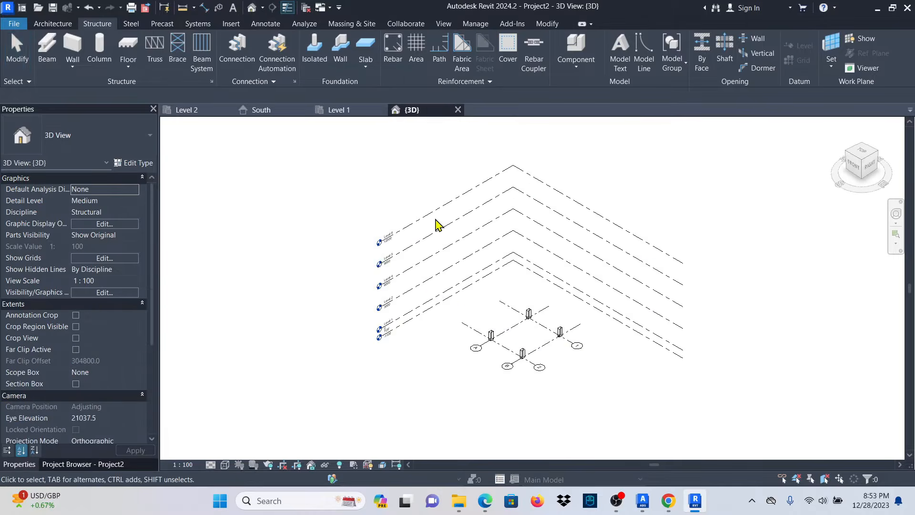
{"action": "scroll", "coordinate": [545, 362], "scroll_direction": "up", "scroll_amount": 5}
{"action": "scroll", "coordinate": [464, 200], "scroll_direction": "down", "scroll_amount": 3}
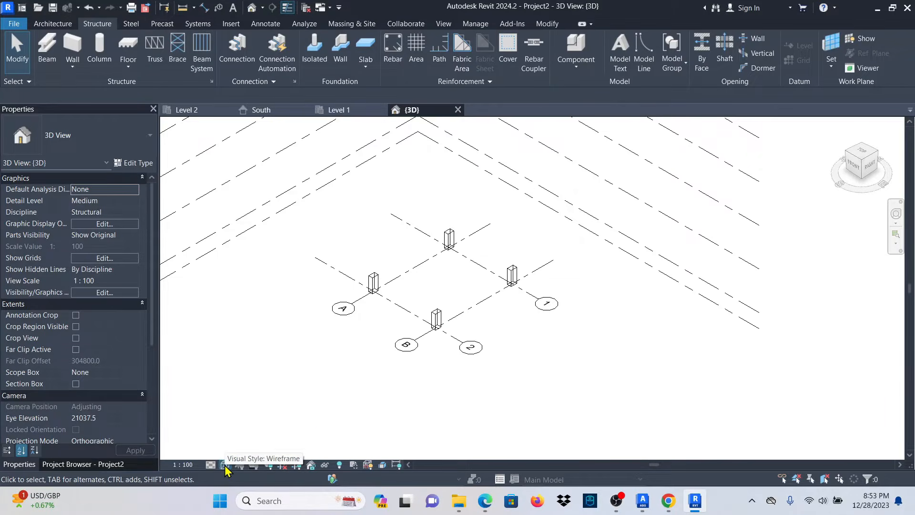
{"action": "left_click", "coordinate": [225, 464]}
{"action": "left_click", "coordinate": [260, 415]}
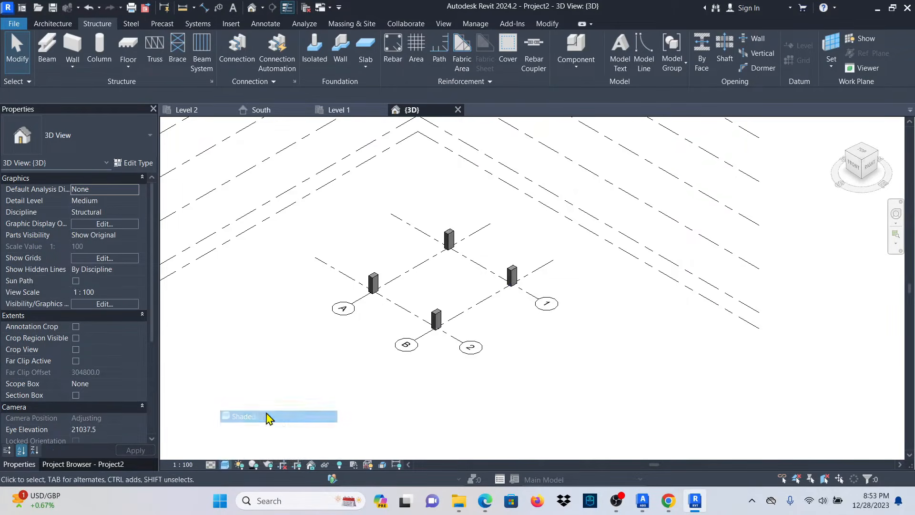
{"action": "scroll", "coordinate": [427, 281], "scroll_direction": "up", "scroll_amount": 2}
{"action": "scroll", "coordinate": [428, 281], "scroll_direction": "up", "scroll_amount": 3}
{"action": "scroll", "coordinate": [623, 258], "scroll_direction": "down", "scroll_amount": 1}
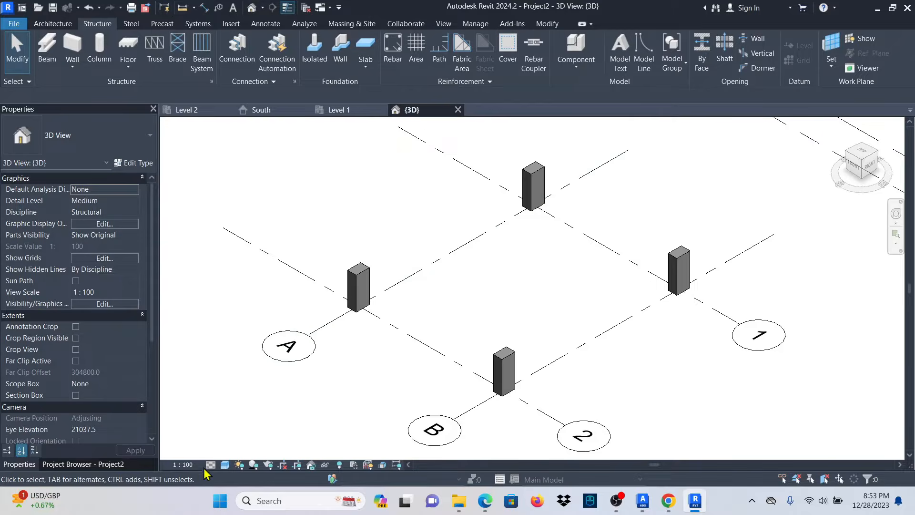
Set the 3D view's detail level to Fine, then bring up Visibility/Graphics with VG.
{"action": "left_click", "coordinate": [210, 464]}
{"action": "left_click", "coordinate": [225, 451]}
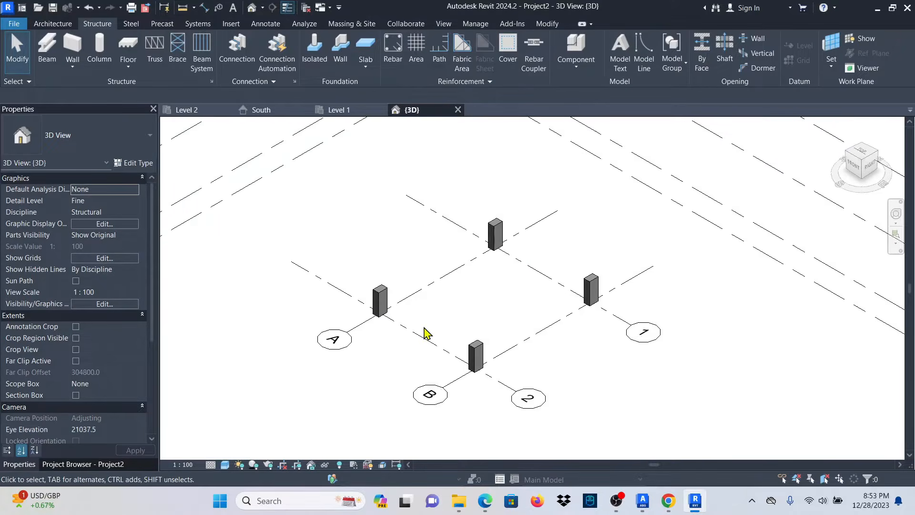
{"action": "scroll", "coordinate": [476, 313], "scroll_direction": "down", "scroll_amount": 5}
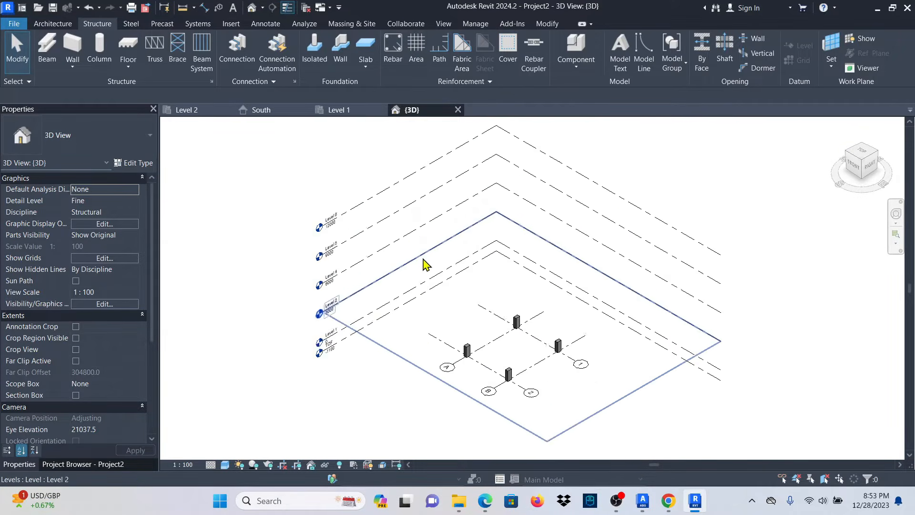
{"action": "scroll", "coordinate": [551, 373], "scroll_direction": "up", "scroll_amount": 6}
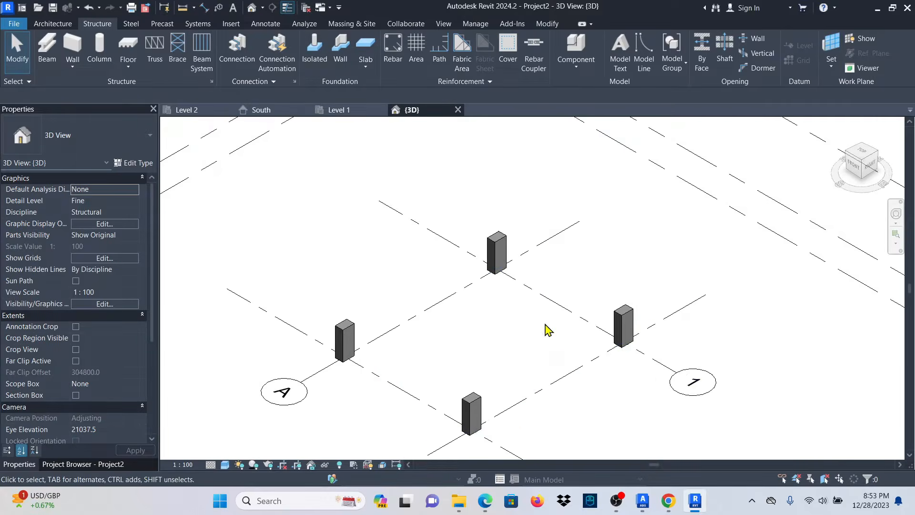
{"action": "key", "text": "v"}
{"action": "key", "text": "g"}
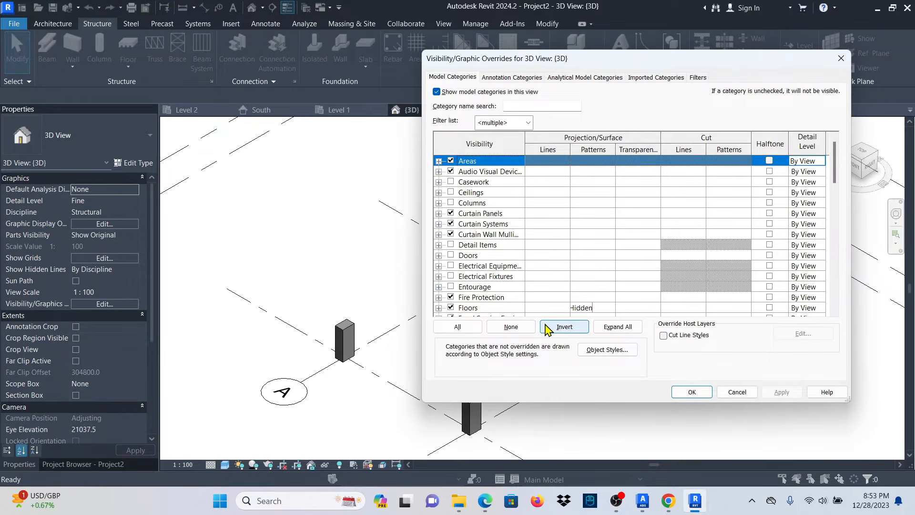
Uncheck Levels under Annotation Categories in Visibility/Graphic Overrides, apply and close.
{"action": "left_click", "coordinate": [501, 79]}
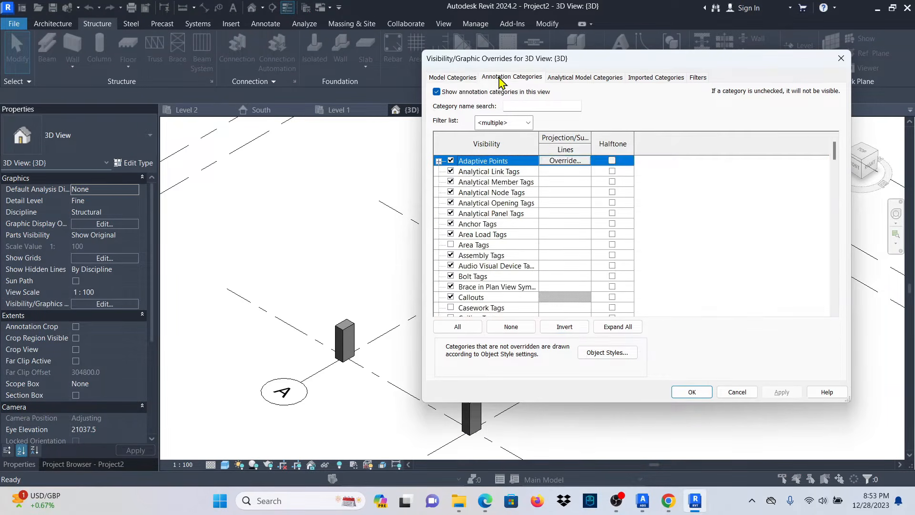
{"action": "left_click", "coordinate": [495, 215]}
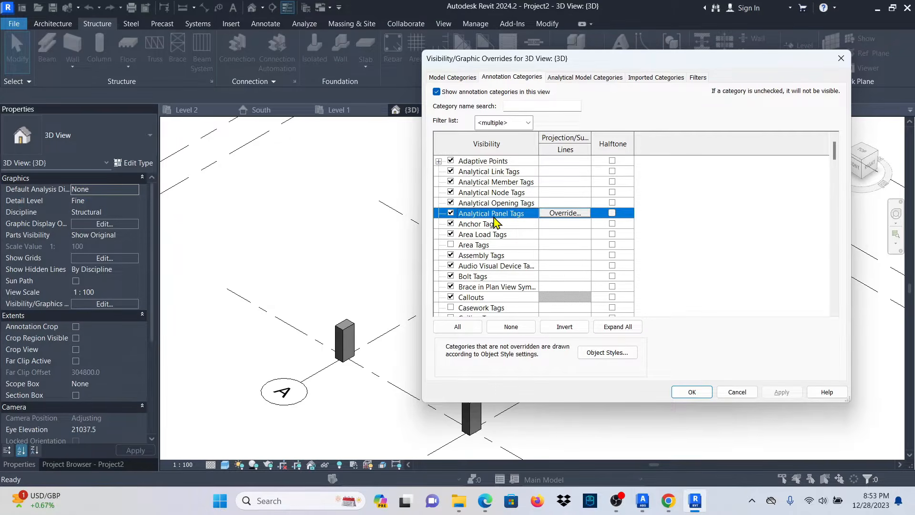
{"action": "key", "text": "l"}
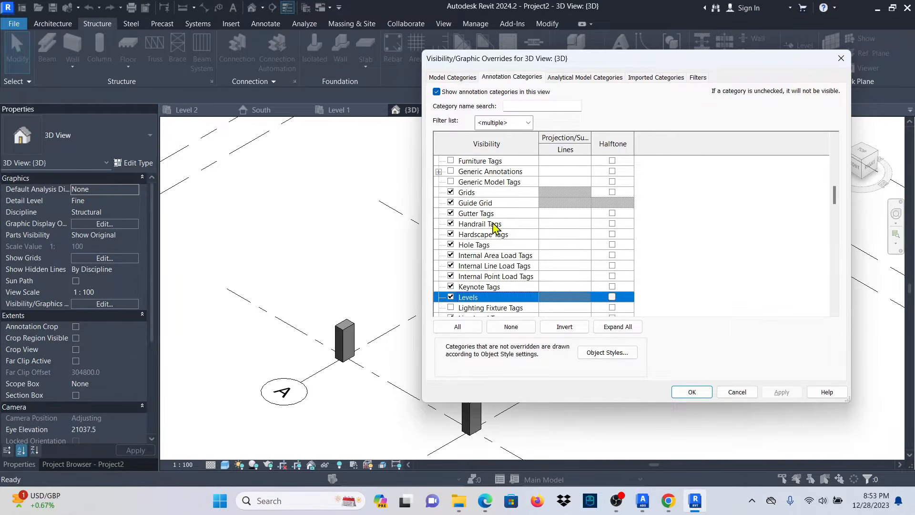
{"action": "left_click", "coordinate": [781, 391]}
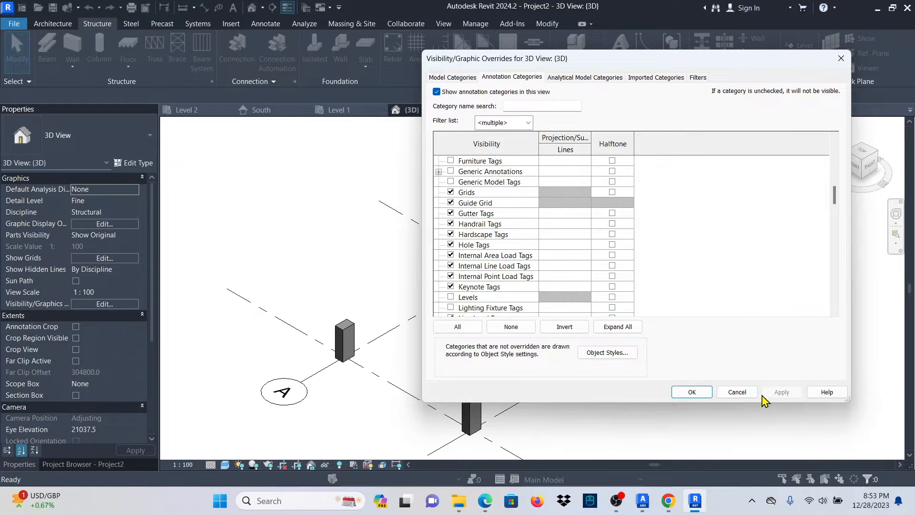
{"action": "left_click", "coordinate": [691, 391]}
{"action": "scroll", "coordinate": [524, 348], "scroll_direction": "down", "scroll_amount": 4}
{"action": "scroll", "coordinate": [524, 348], "scroll_direction": "up", "scroll_amount": 5}
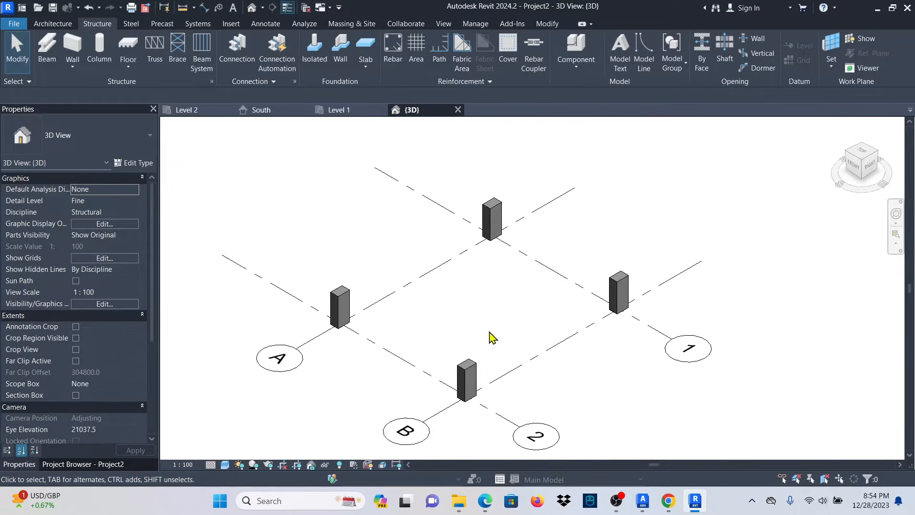
Switch back to the Level 1 plan view.
{"action": "scroll", "coordinate": [490, 337], "scroll_direction": "down", "scroll_amount": 2}
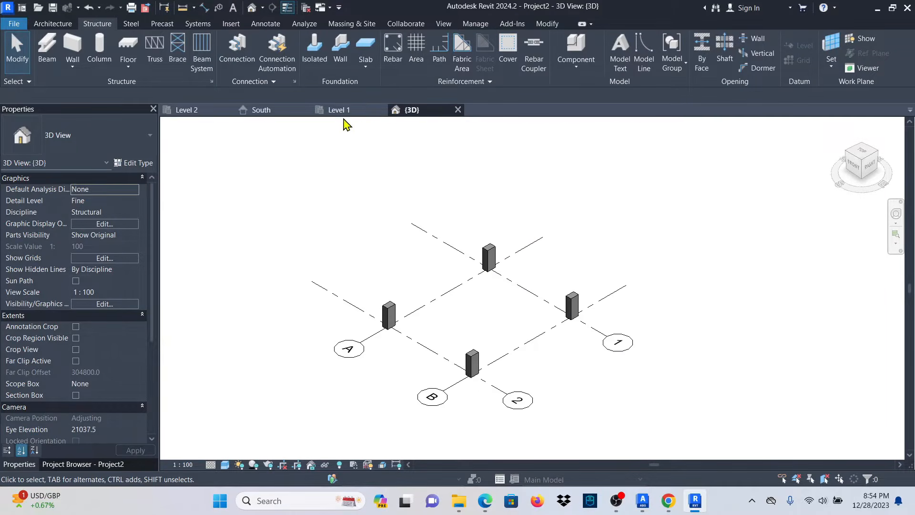
{"action": "left_click", "coordinate": [342, 111]}
{"action": "scroll", "coordinate": [423, 296], "scroll_direction": "down", "scroll_amount": 3}
{"action": "scroll", "coordinate": [414, 276], "scroll_direction": "up", "scroll_amount": 4}
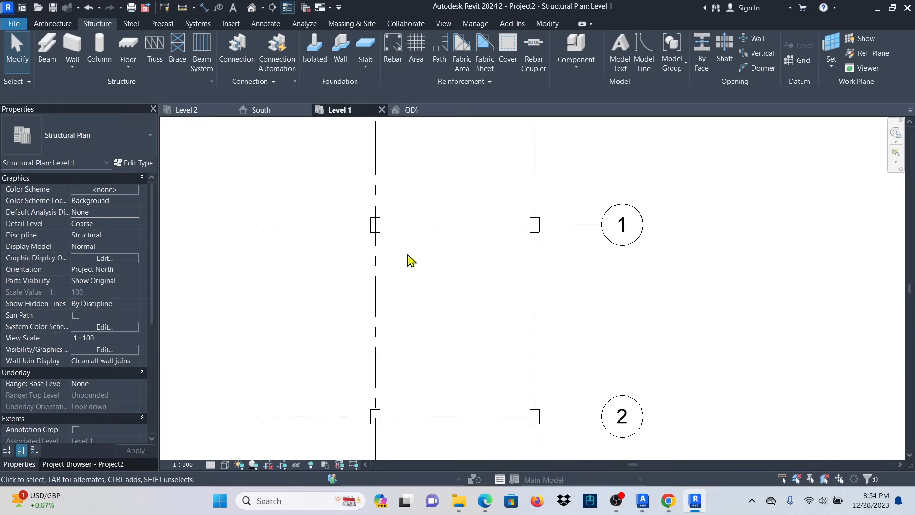
{"action": "scroll", "coordinate": [383, 237], "scroll_direction": "up", "scroll_amount": 4}
{"action": "scroll", "coordinate": [387, 253], "scroll_direction": "down", "scroll_amount": 3}
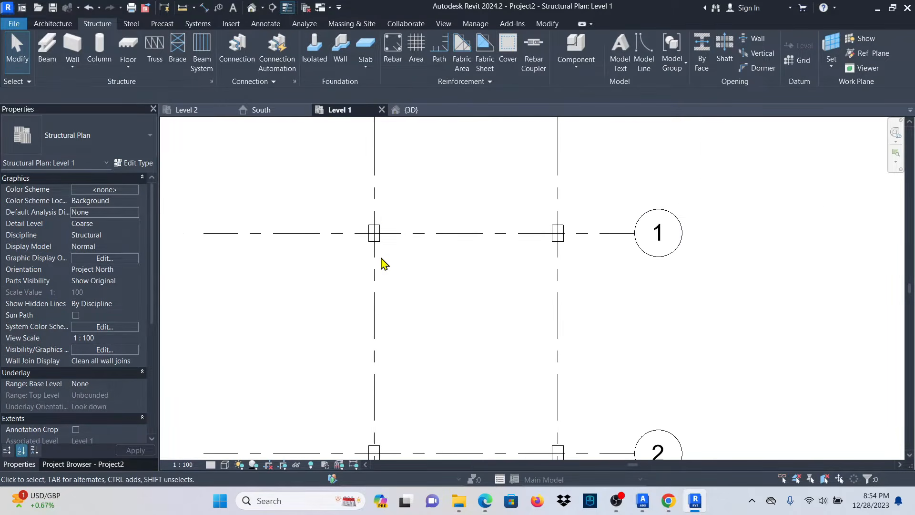
{"action": "scroll", "coordinate": [394, 289], "scroll_direction": "down", "scroll_amount": 3}
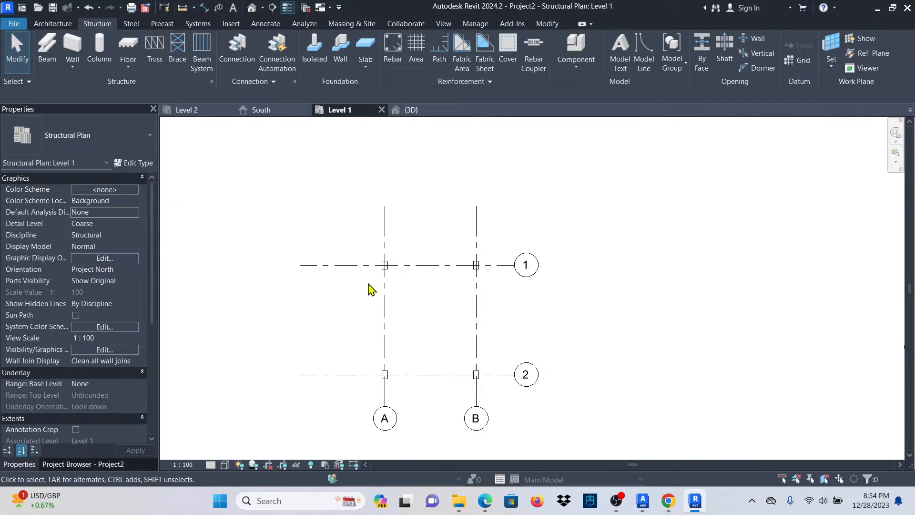
{"action": "scroll", "coordinate": [370, 289], "scroll_direction": "up", "scroll_amount": 2}
Open Structural Plans > Level 2 from the Project Browser.
{"action": "left_click", "coordinate": [75, 464]}
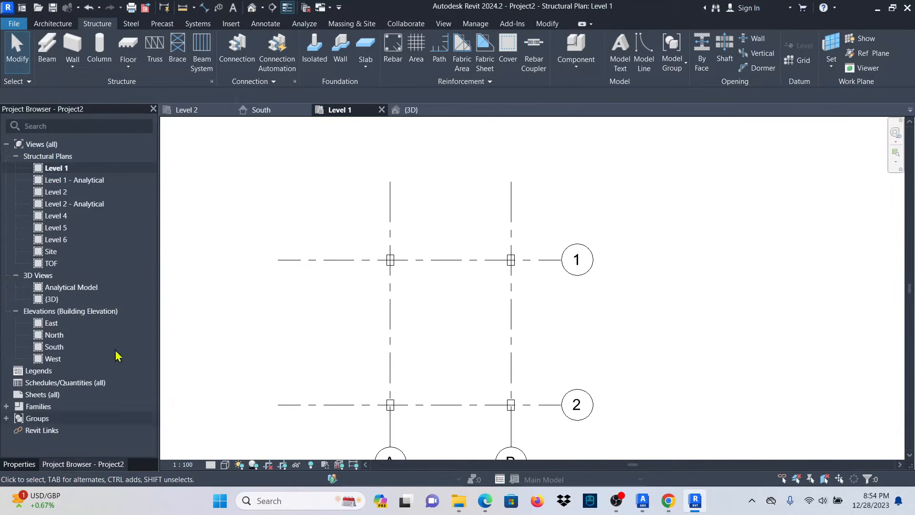
{"action": "left_click", "coordinate": [62, 192]}
{"action": "double_click", "coordinate": [62, 192]}
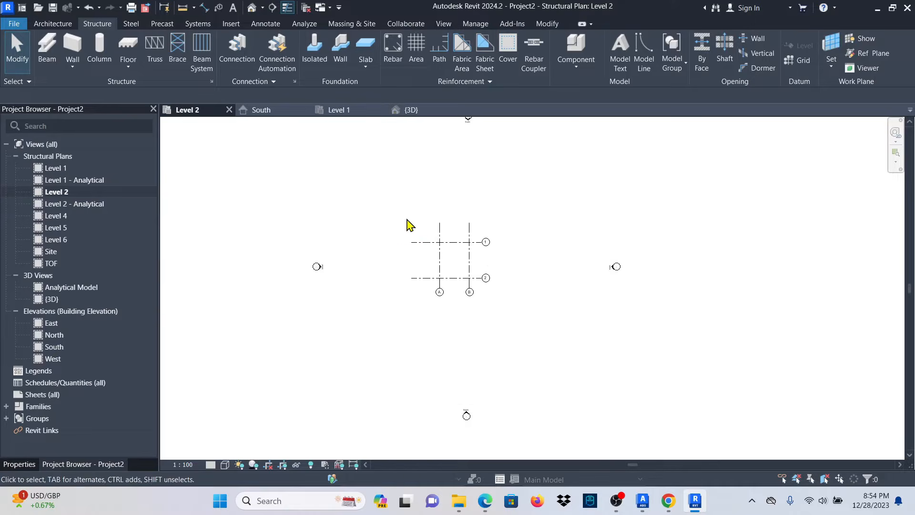
{"action": "scroll", "coordinate": [429, 234], "scroll_direction": "up", "scroll_amount": 4}
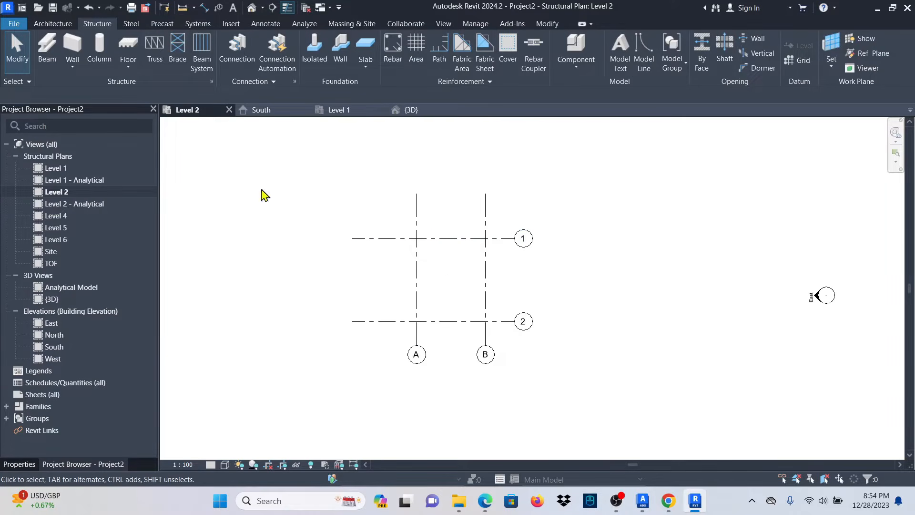
Place Level 2 columns at B/1, A/1, B/2 and A/2 with depth down to Level 1.
{"action": "left_click", "coordinate": [99, 50]}
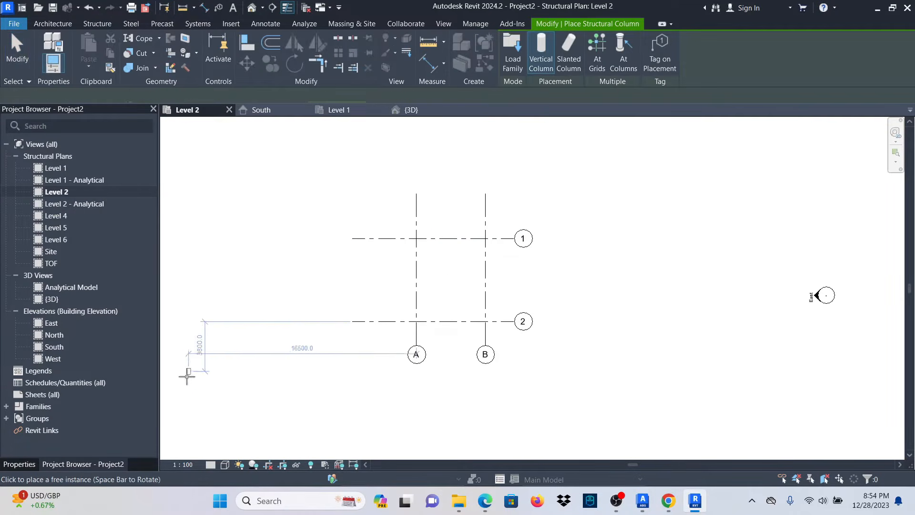
{"action": "left_click", "coordinate": [9, 466]}
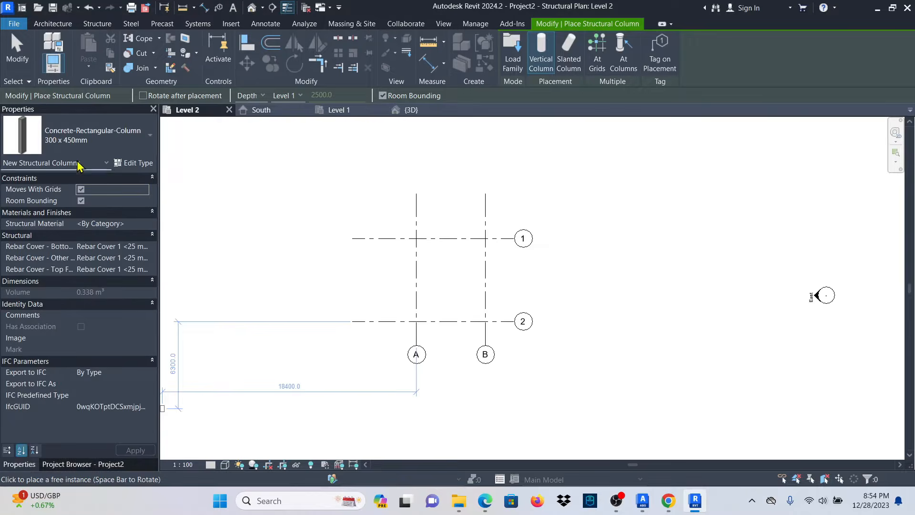
{"action": "scroll", "coordinate": [487, 243], "scroll_direction": "up", "scroll_amount": 5}
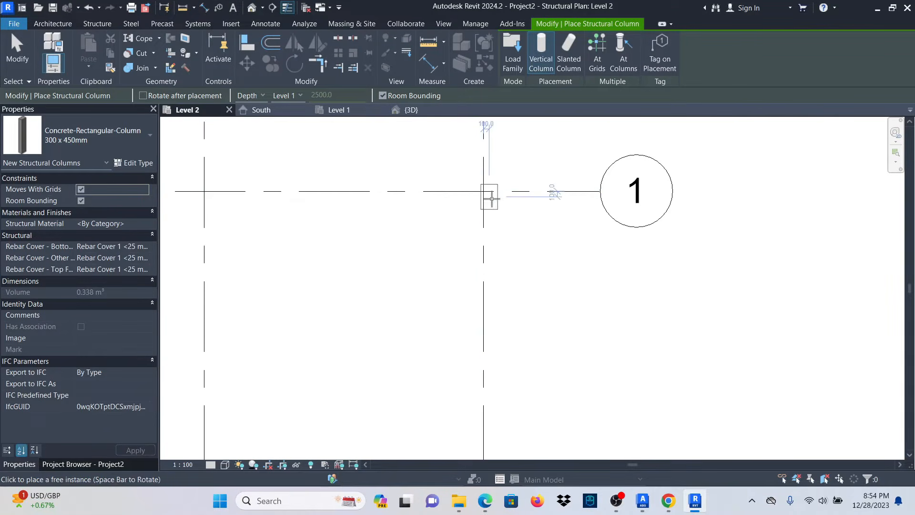
{"action": "left_click", "coordinate": [492, 197]}
{"action": "scroll", "coordinate": [525, 204], "scroll_direction": "down", "scroll_amount": 2}
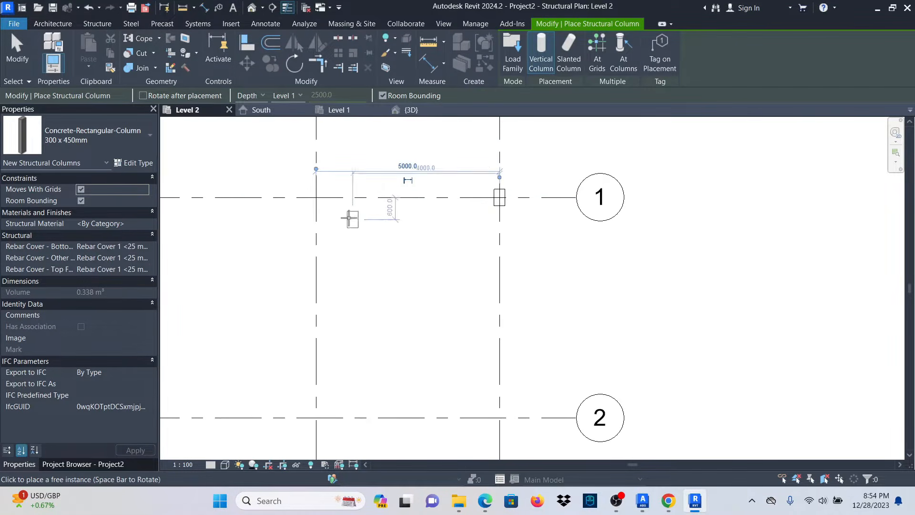
{"action": "left_click", "coordinate": [319, 199]}
{"action": "scroll", "coordinate": [319, 199], "scroll_direction": "down", "scroll_amount": 2}
{"action": "scroll", "coordinate": [457, 317], "scroll_direction": "up", "scroll_amount": 3}
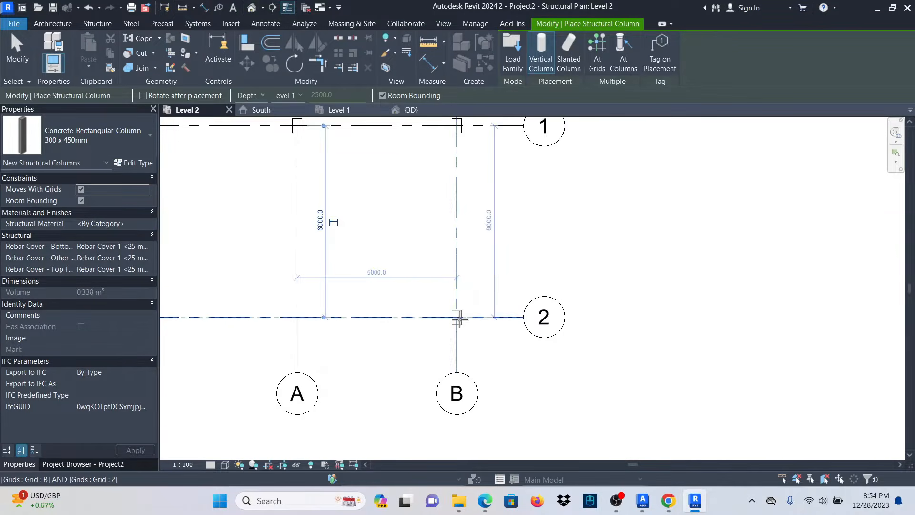
{"action": "left_click", "coordinate": [457, 317]}
{"action": "left_click", "coordinate": [297, 317]}
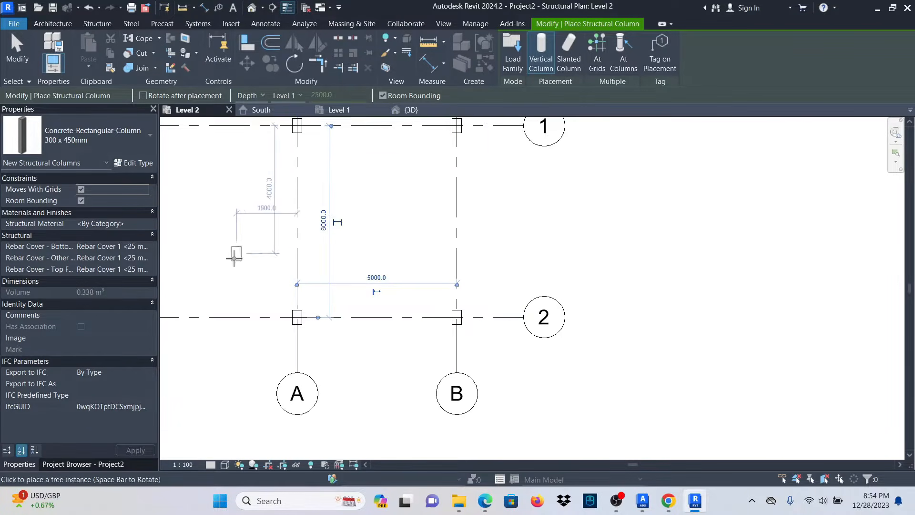
Exit column placement by choosing Cancel twice from the canvas right-click menu.
{"action": "left_click", "coordinate": [82, 463]}
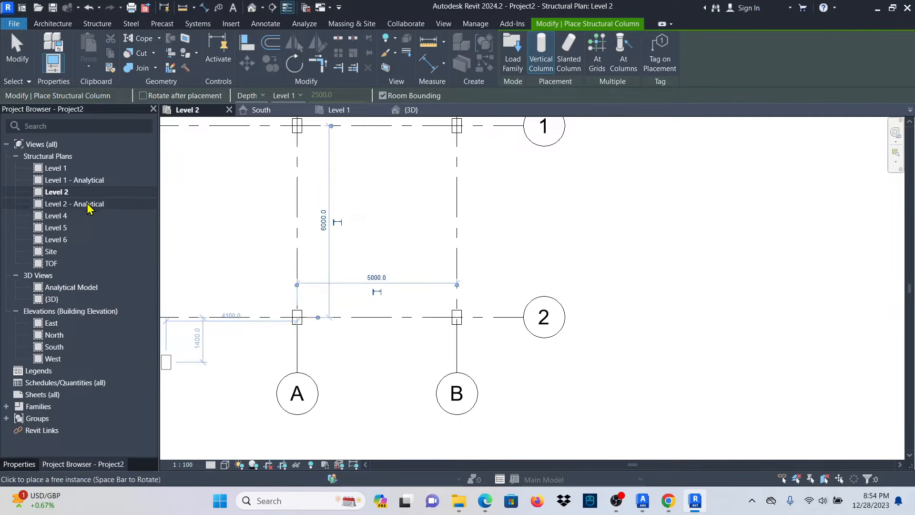
{"action": "right_click", "coordinate": [536, 182]}
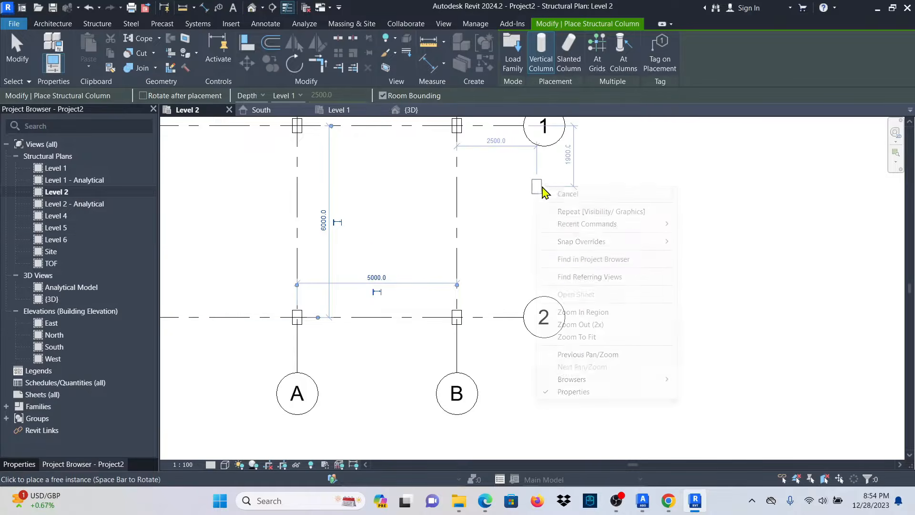
{"action": "left_click", "coordinate": [565, 193]}
{"action": "right_click", "coordinate": [542, 177]}
{"action": "left_click", "coordinate": [573, 191]}
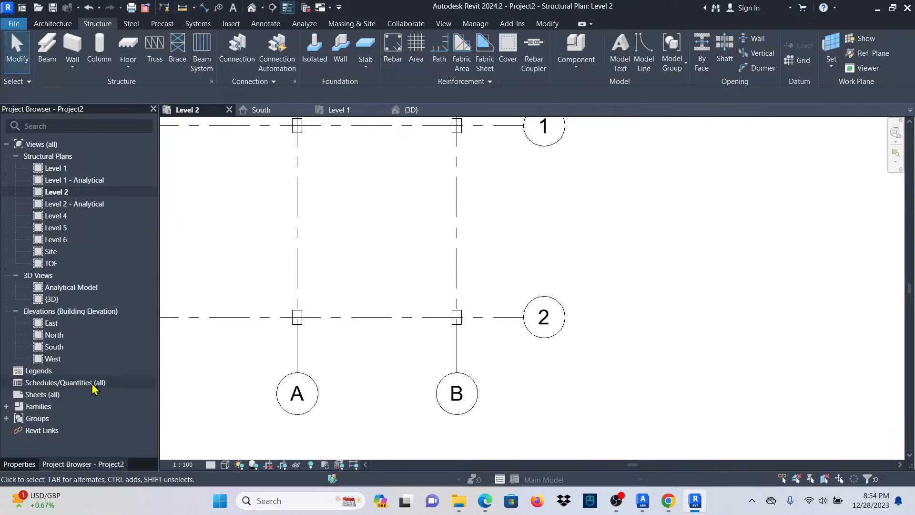
In the South elevation, rename Level 4 to Level 3 along with its views.
{"action": "double_click", "coordinate": [59, 347]}
{"action": "scroll", "coordinate": [480, 344], "scroll_direction": "down", "scroll_amount": 1}
{"action": "scroll", "coordinate": [475, 320], "scroll_direction": "up", "scroll_amount": 2}
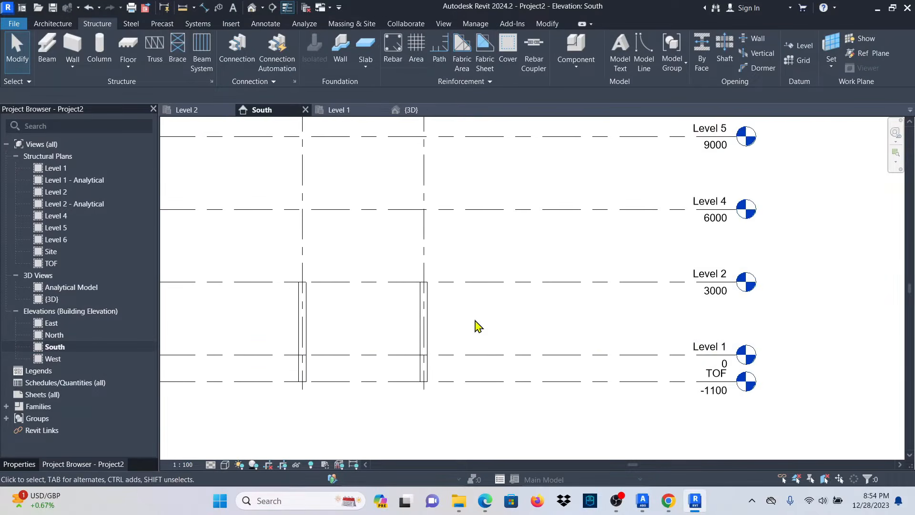
{"action": "scroll", "coordinate": [620, 338], "scroll_direction": "down", "scroll_amount": 1}
{"action": "scroll", "coordinate": [700, 343], "scroll_direction": "down", "scroll_amount": 2}
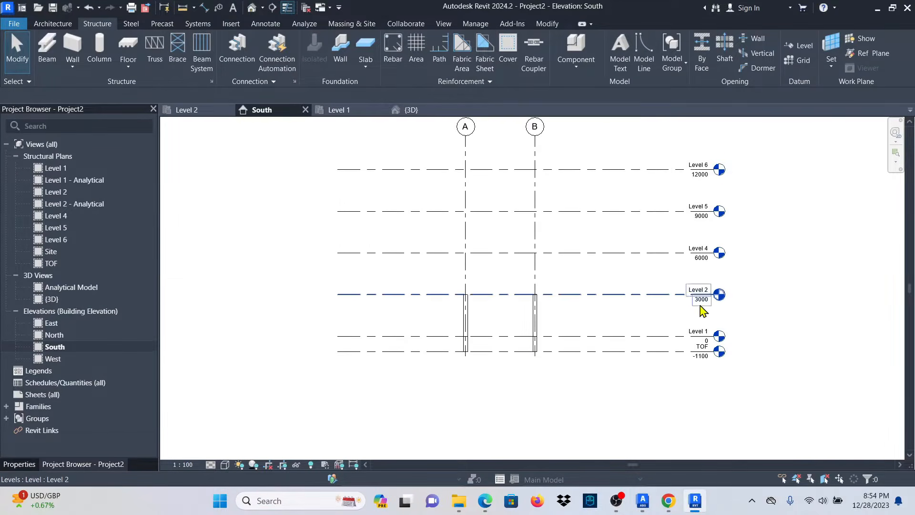
{"action": "scroll", "coordinate": [710, 305], "scroll_direction": "up", "scroll_amount": 4}
{"action": "scroll", "coordinate": [698, 266], "scroll_direction": "up", "scroll_amount": 2}
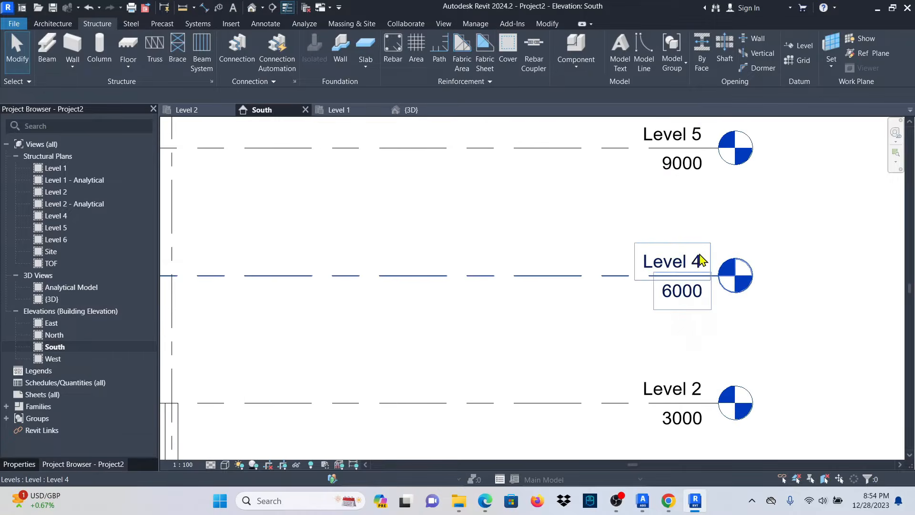
{"action": "double_click", "coordinate": [697, 266]}
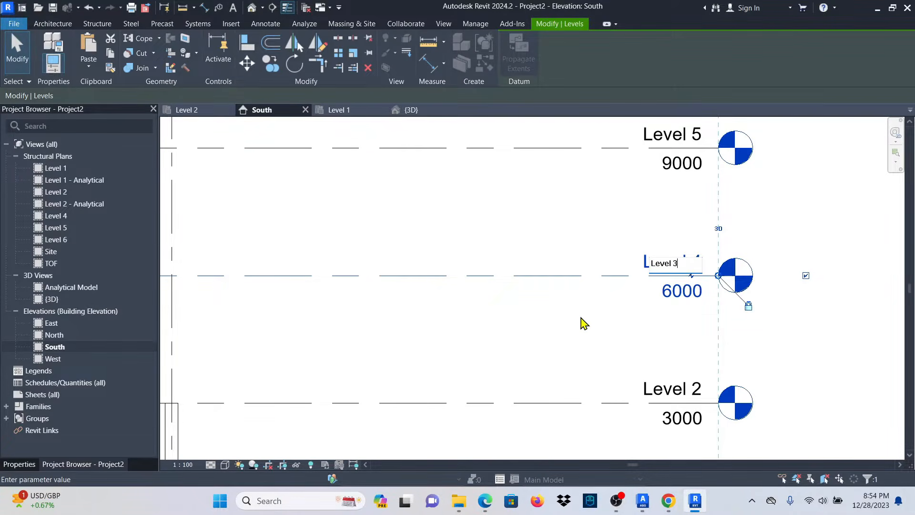
{"action": "key", "text": "Return"}
{"action": "left_click", "coordinate": [500, 251]}
{"action": "scroll", "coordinate": [749, 367], "scroll_direction": "down", "scroll_amount": 2}
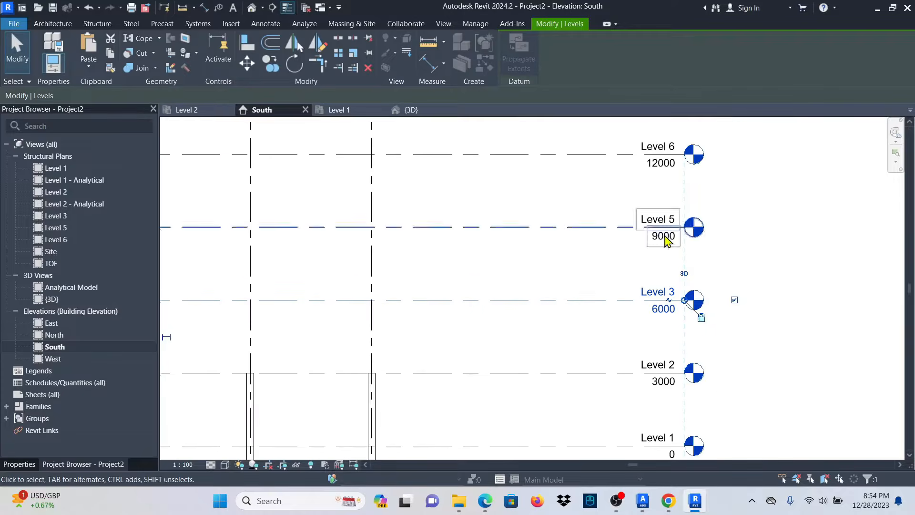
{"action": "scroll", "coordinate": [684, 304], "scroll_direction": "up", "scroll_amount": 4}
Rename Level 5 to 'Level 4' and rename its matching views.
{"action": "double_click", "coordinate": [670, 256]}
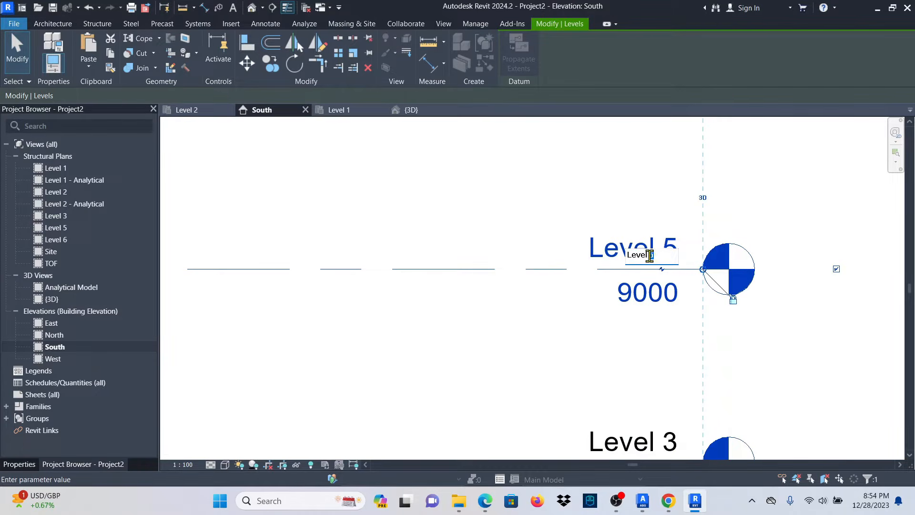
{"action": "type", "text": "Level 4"}
{"action": "key", "text": "Return"}
{"action": "left_click", "coordinate": [500, 250]}
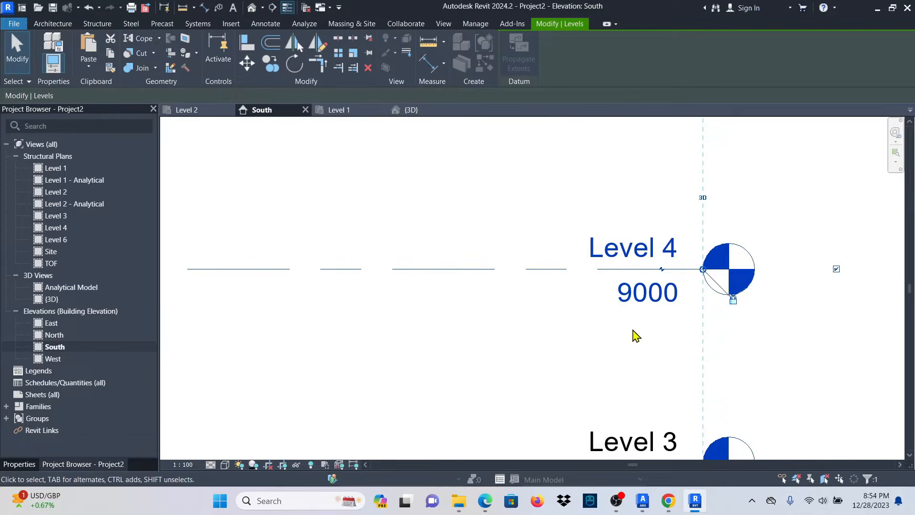
{"action": "scroll", "coordinate": [667, 324], "scroll_direction": "down", "scroll_amount": 2}
{"action": "scroll", "coordinate": [648, 257], "scroll_direction": "up", "scroll_amount": 4}
Rename Level 6 to Level 5 with its views, then clear the selection.
{"action": "left_click", "coordinate": [650, 256]}
{"action": "left_click", "coordinate": [650, 255]}
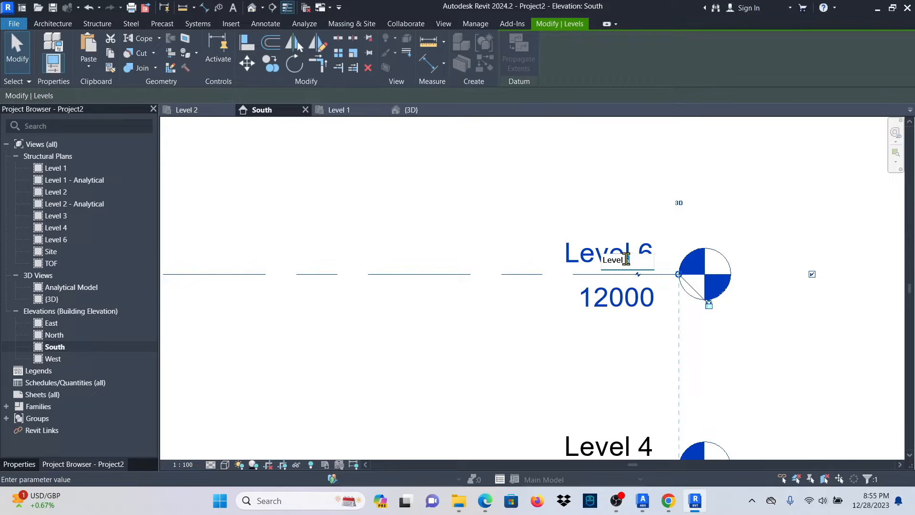
{"action": "key", "text": "Return"}
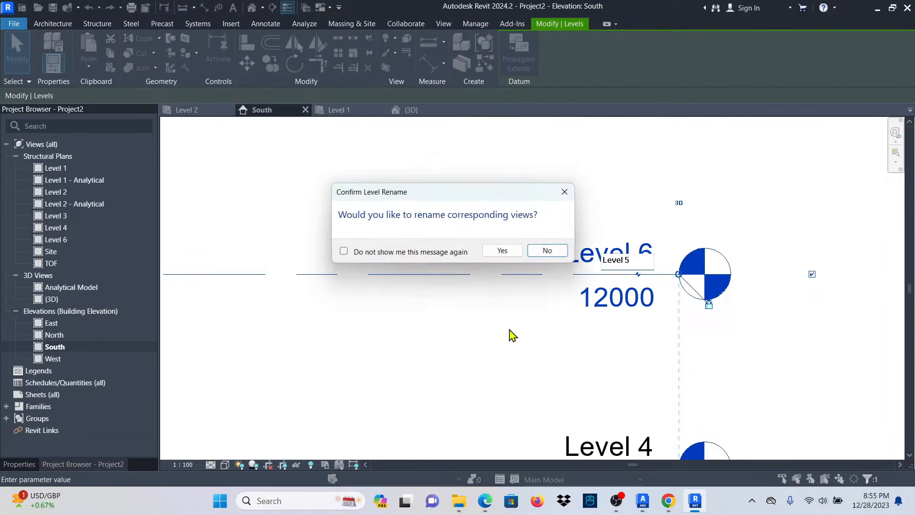
{"action": "left_click", "coordinate": [501, 250]}
{"action": "scroll", "coordinate": [750, 200], "scroll_direction": "down", "scroll_amount": 4}
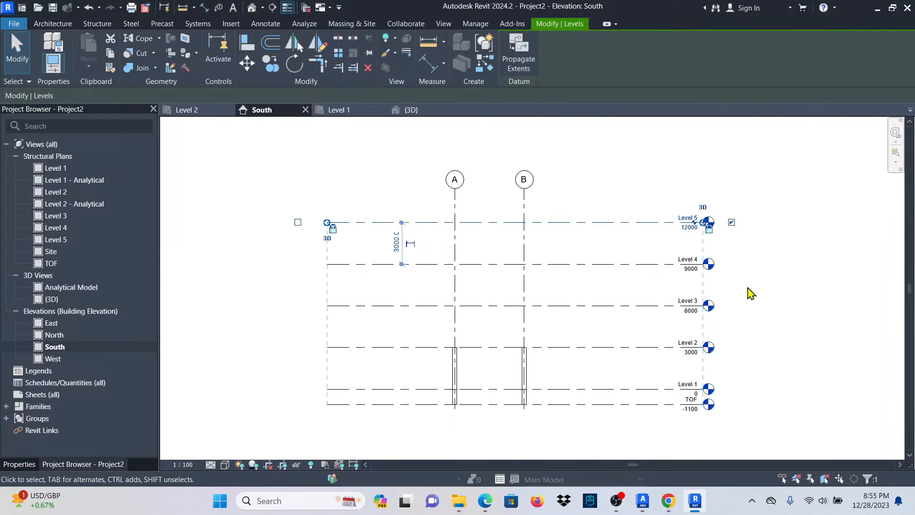
{"action": "key", "text": "Escape"}
{"action": "scroll", "coordinate": [697, 364], "scroll_direction": "up", "scroll_amount": 2}
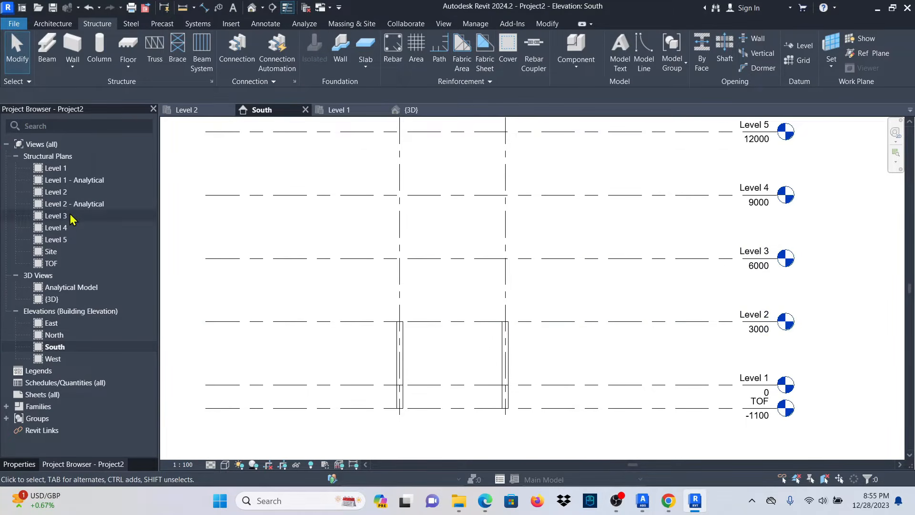
Open the Level 3 structural plan and start a column with depth set to Level 2.
{"action": "left_click", "coordinate": [65, 221]}
{"action": "double_click", "coordinate": [65, 221]}
{"action": "scroll", "coordinate": [414, 317], "scroll_direction": "down", "scroll_amount": 5}
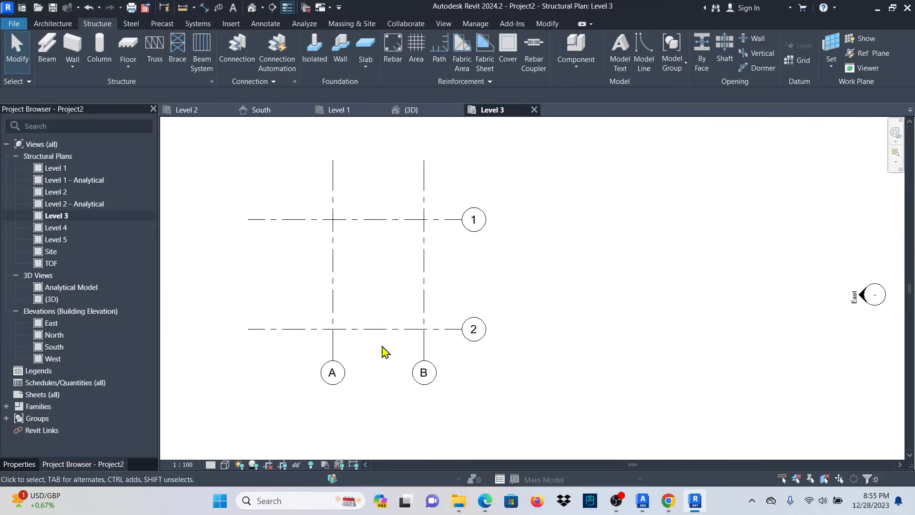
{"action": "left_click", "coordinate": [99, 57]}
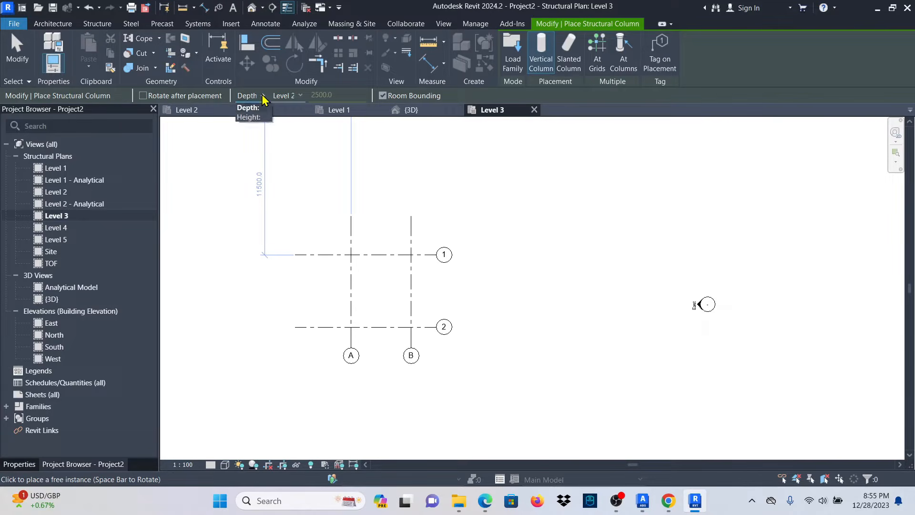
{"action": "left_click", "coordinate": [300, 96]}
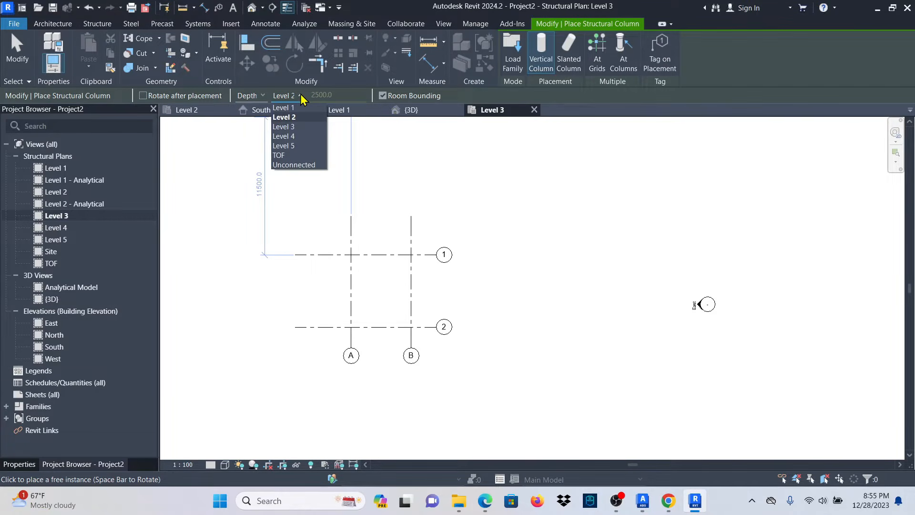
{"action": "left_click", "coordinate": [286, 117]}
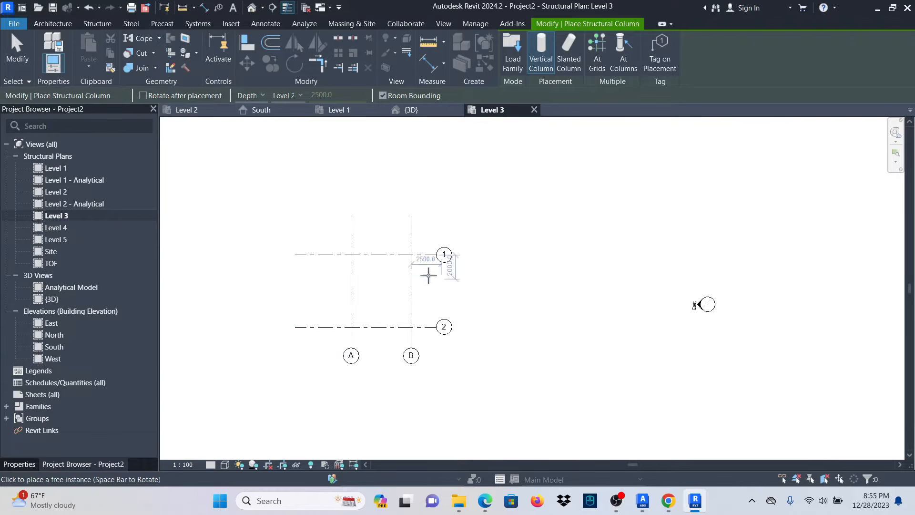
{"action": "scroll", "coordinate": [391, 255], "scroll_direction": "up", "scroll_amount": 1}
{"action": "scroll", "coordinate": [346, 255], "scroll_direction": "up", "scroll_amount": 3}
{"action": "scroll", "coordinate": [496, 262], "scroll_direction": "down", "scroll_amount": 3}
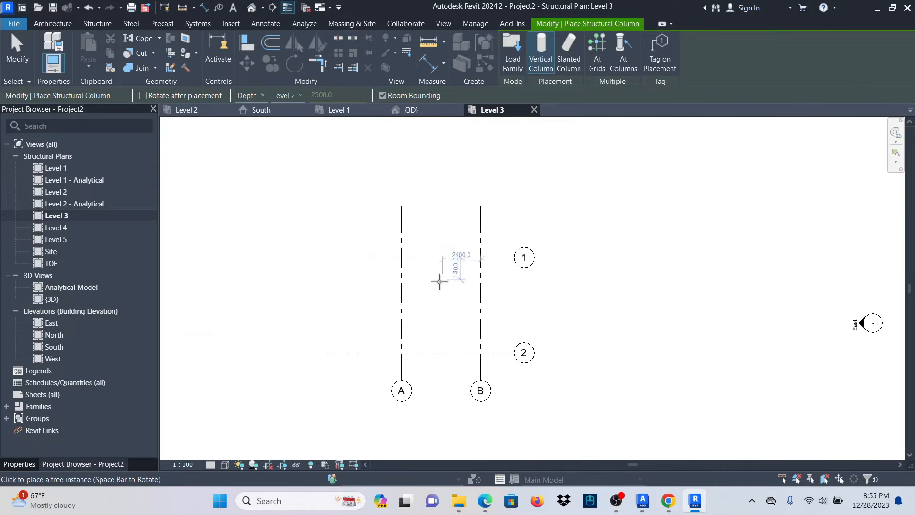
Return from the South elevation to Level 3 and restart Vertical Column with depth Level 2.
{"action": "left_click", "coordinate": [261, 110]}
{"action": "left_click", "coordinate": [553, 163]}
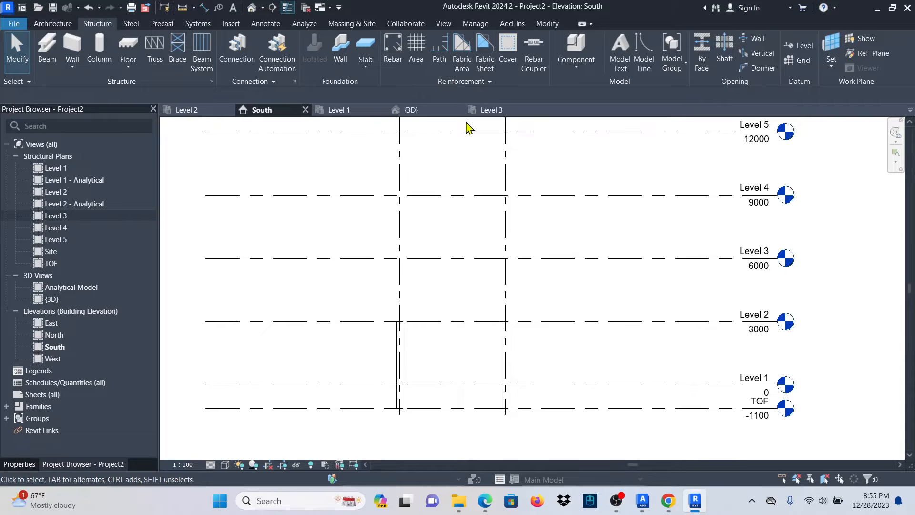
{"action": "left_click", "coordinate": [493, 110]}
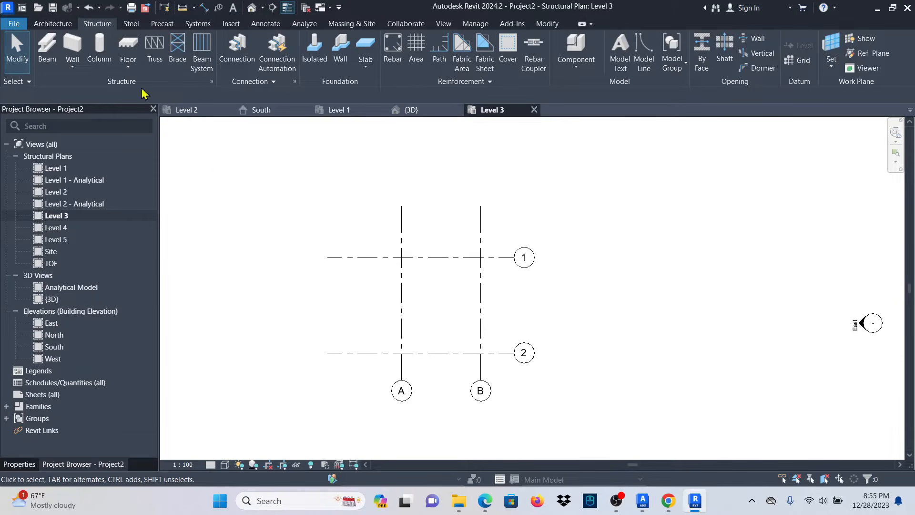
{"action": "left_click", "coordinate": [99, 48]}
{"action": "left_click", "coordinate": [20, 465]}
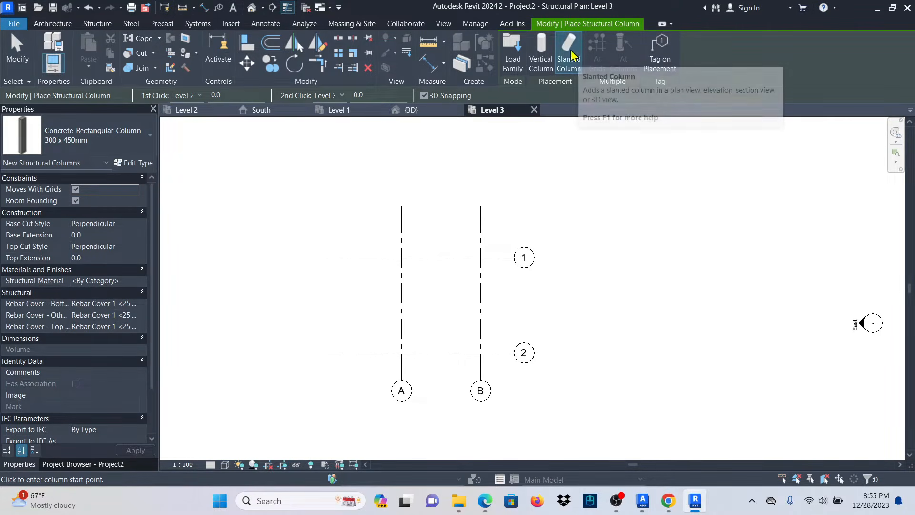
{"action": "left_click", "coordinate": [544, 49]}
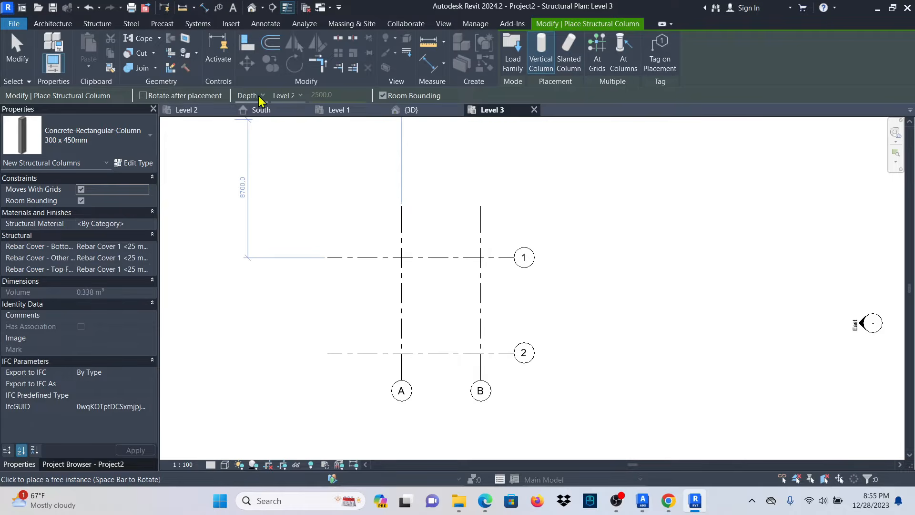
{"action": "left_click", "coordinate": [299, 96]}
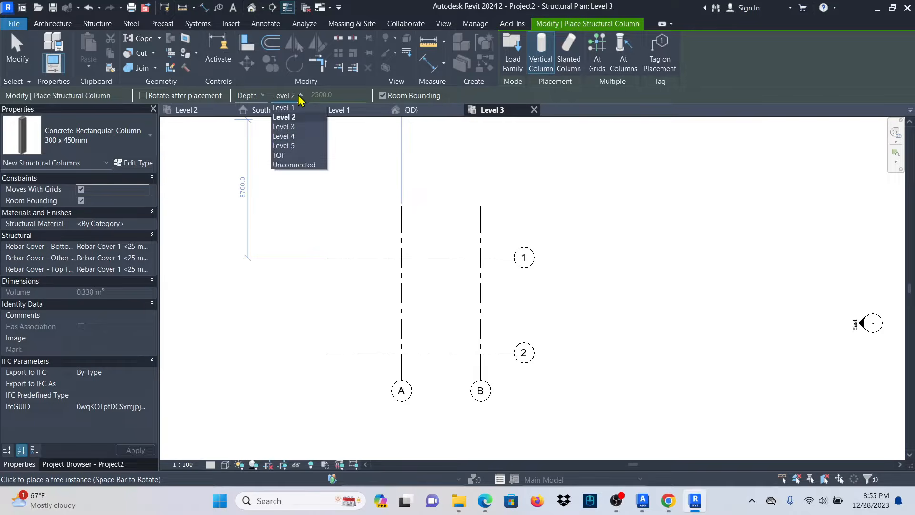
{"action": "left_click", "coordinate": [299, 95]}
{"action": "scroll", "coordinate": [401, 260], "scroll_direction": "up", "scroll_amount": 1}
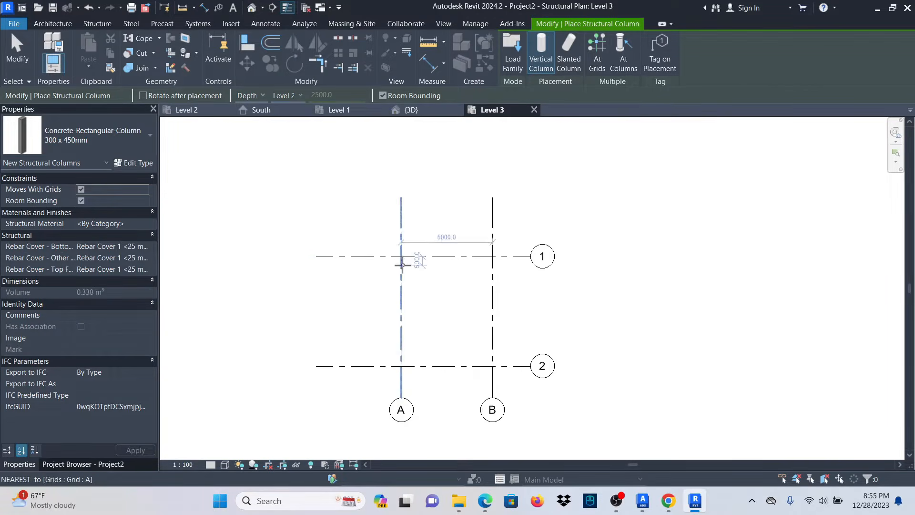
{"action": "scroll", "coordinate": [437, 250], "scroll_direction": "up", "scroll_amount": 4}
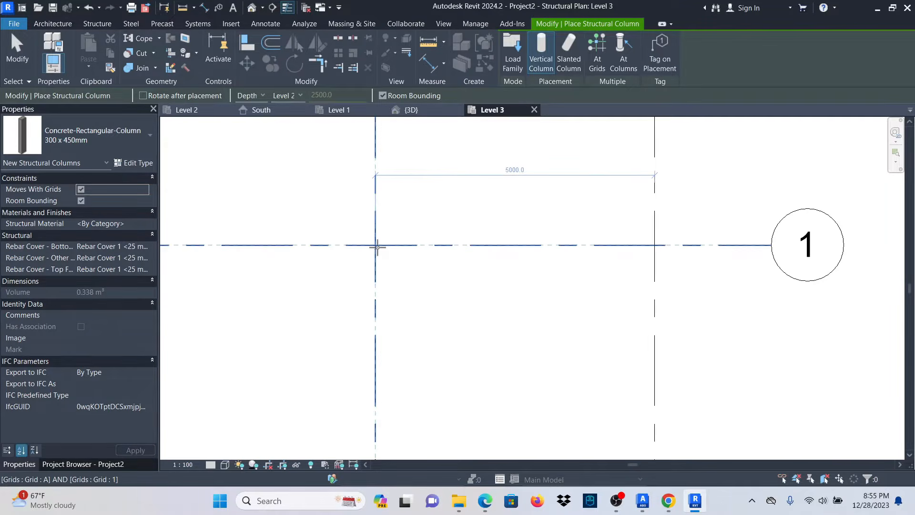
Place columns at A/1, B/1, A/2 and B/2, then view them in 3D.
{"action": "left_click", "coordinate": [376, 246]}
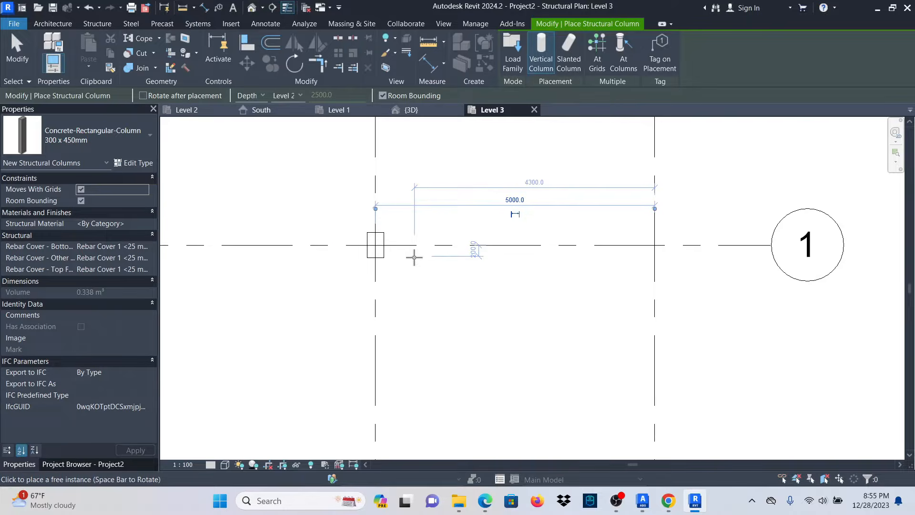
{"action": "left_click", "coordinate": [657, 245]}
{"action": "scroll", "coordinate": [588, 207], "scroll_direction": "down", "scroll_amount": 3}
{"action": "scroll", "coordinate": [502, 392], "scroll_direction": "up", "scroll_amount": 2}
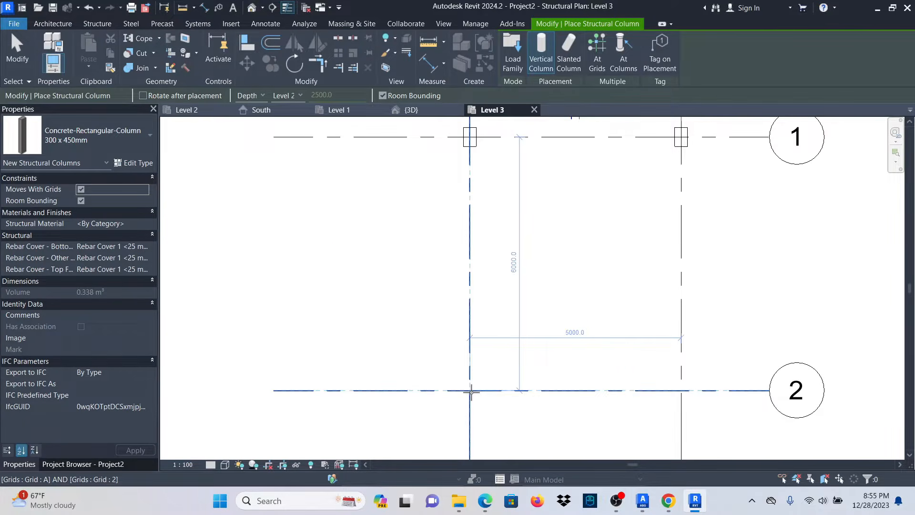
{"action": "left_click", "coordinate": [471, 391]}
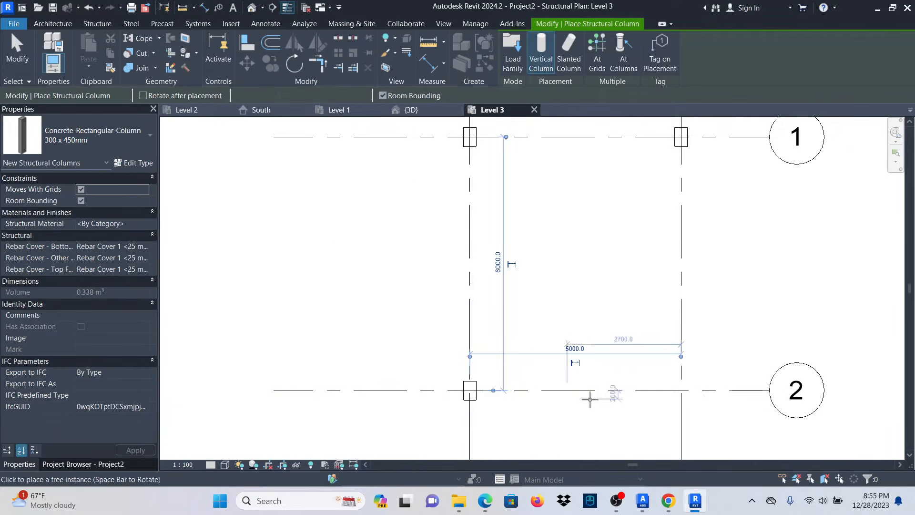
{"action": "left_click", "coordinate": [680, 390]}
{"action": "scroll", "coordinate": [446, 358], "scroll_direction": "down", "scroll_amount": 2}
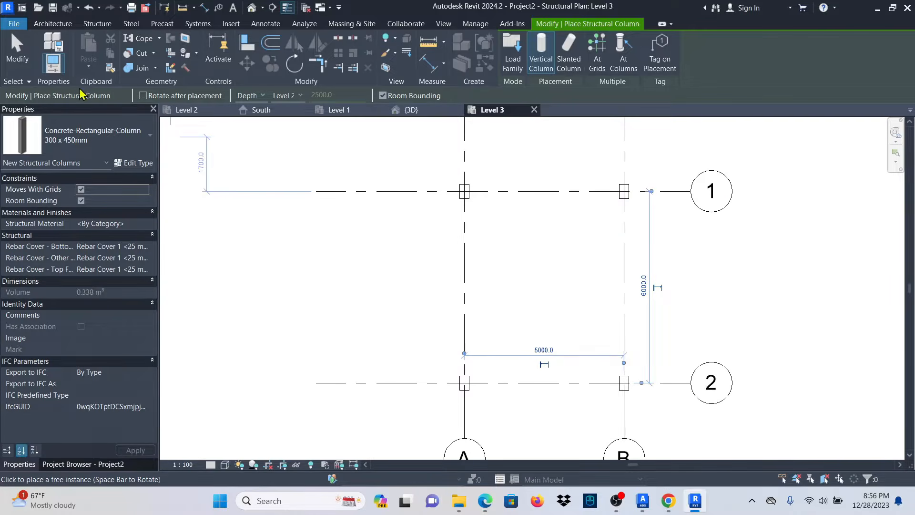
{"action": "left_click", "coordinate": [17, 53]}
{"action": "left_click", "coordinate": [412, 110]}
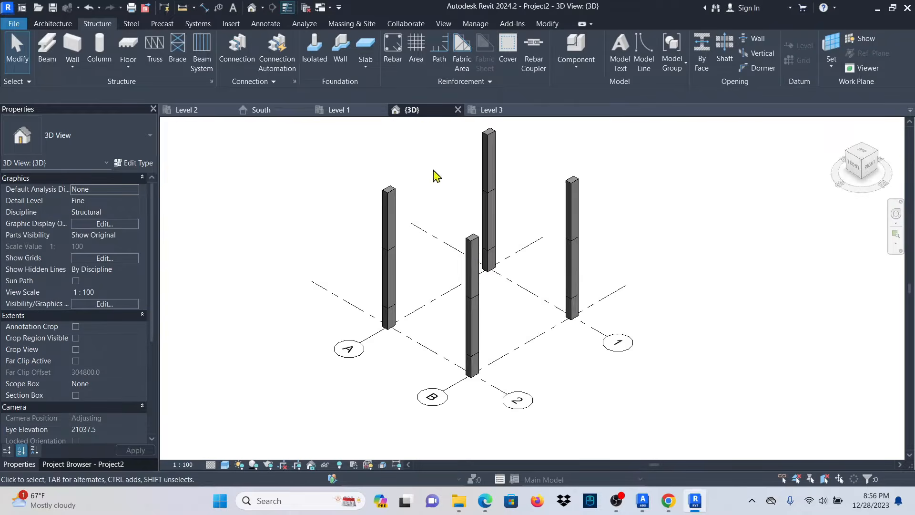
Orbit the 3D model around the columns, then switch to the South elevation.
{"action": "scroll", "coordinate": [454, 286], "scroll_direction": "down", "scroll_amount": 4}
{"action": "scroll", "coordinate": [459, 281], "scroll_direction": "up", "scroll_amount": 2}
{"action": "middle_click_drag", "start_coordinate": [459, 281], "coordinate": [452, 333], "text": "shift"}
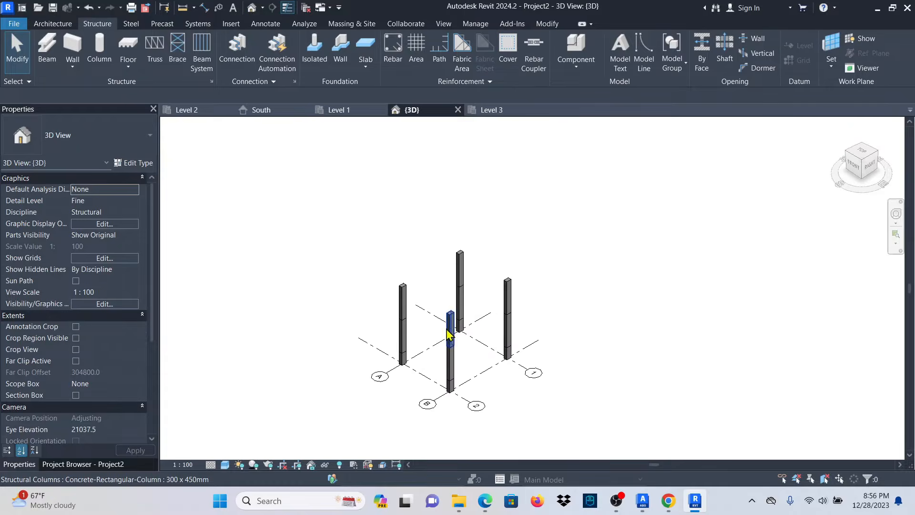
{"action": "left_click", "coordinate": [257, 112]}
{"action": "scroll", "coordinate": [453, 351], "scroll_direction": "down", "scroll_amount": 3}
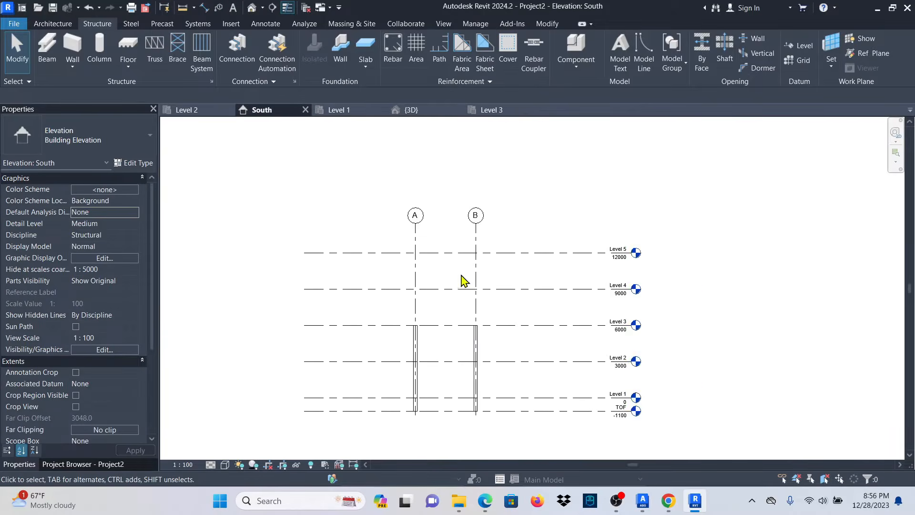
{"action": "scroll", "coordinate": [478, 359], "scroll_direction": "up", "scroll_amount": 2}
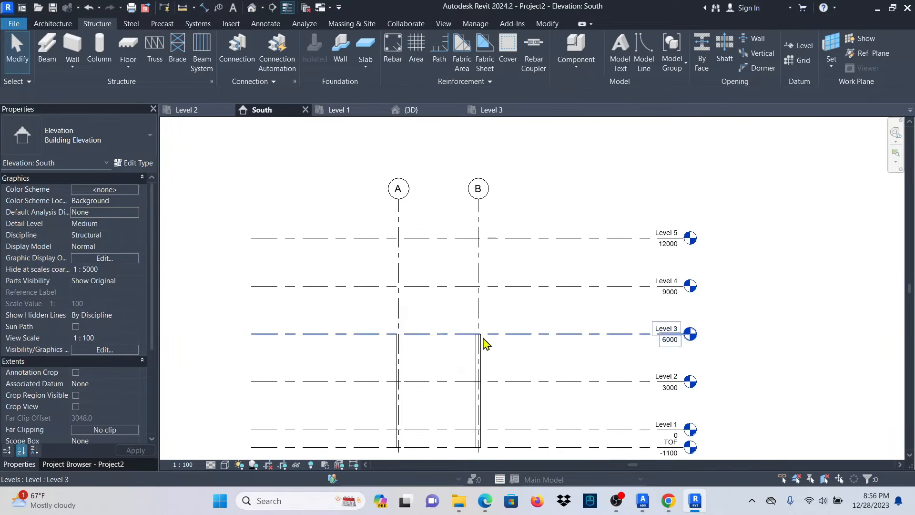
{"action": "scroll", "coordinate": [484, 341], "scroll_direction": "up", "scroll_amount": 1}
Window-select the four Level 2–3 columns in the elevation and return to the 3D view.
{"action": "left_click_drag", "start_coordinate": [541, 359], "coordinate": [520, 374]}
{"action": "left_click", "coordinate": [422, 358]}
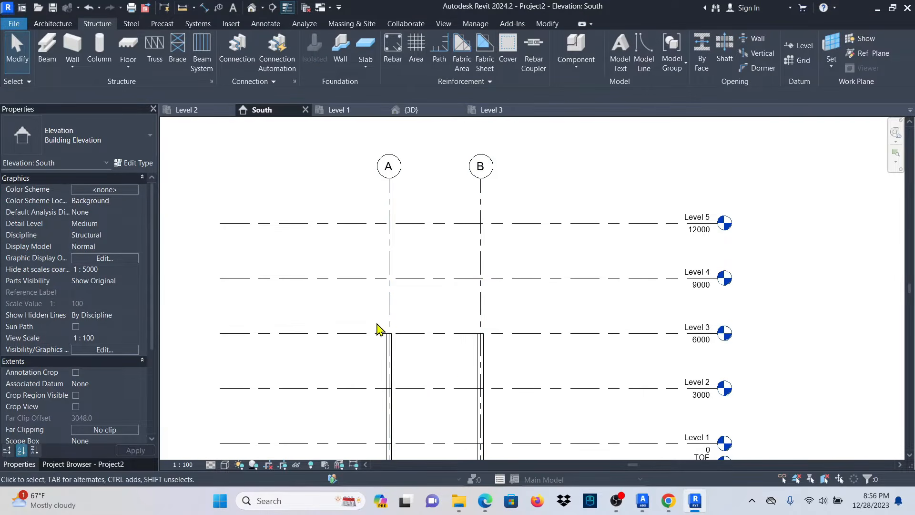
{"action": "left_click_drag", "start_coordinate": [351, 302], "coordinate": [527, 421]}
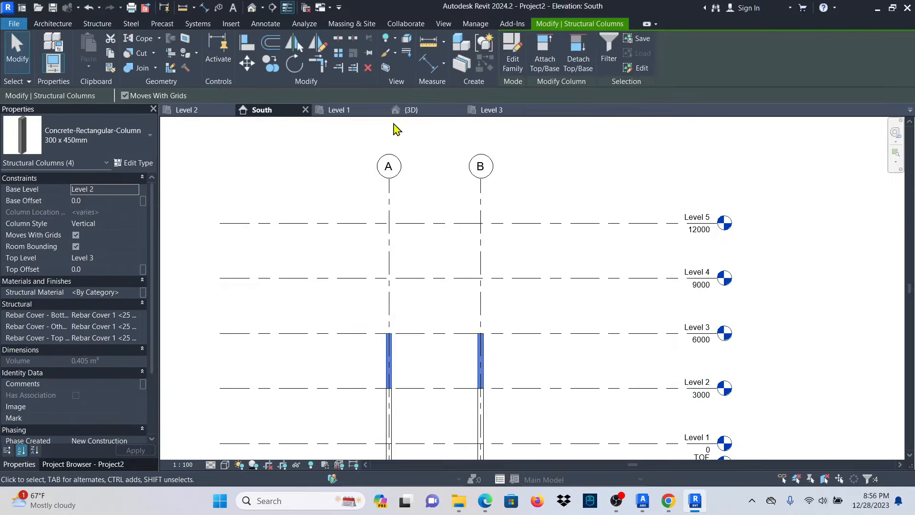
{"action": "left_click", "coordinate": [416, 114]}
{"action": "scroll", "coordinate": [455, 317], "scroll_direction": "up", "scroll_amount": 2}
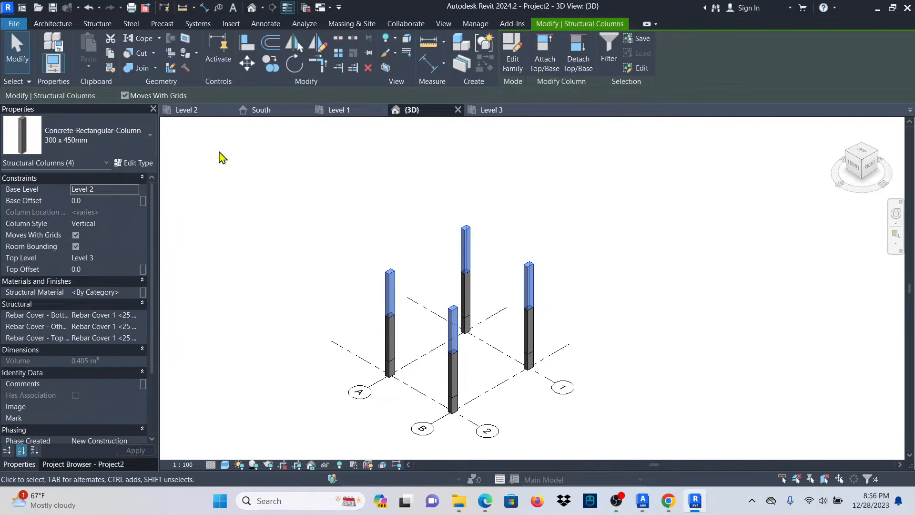
Copy the selected columns and paste them aligned to Levels 4 and 5.
{"action": "left_click", "coordinate": [109, 55]}
{"action": "left_click", "coordinate": [90, 71]}
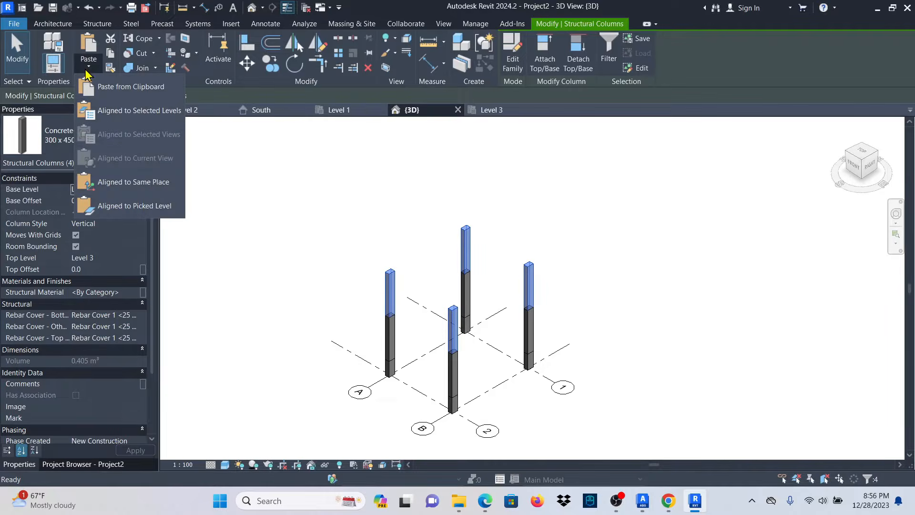
{"action": "left_click", "coordinate": [128, 117]}
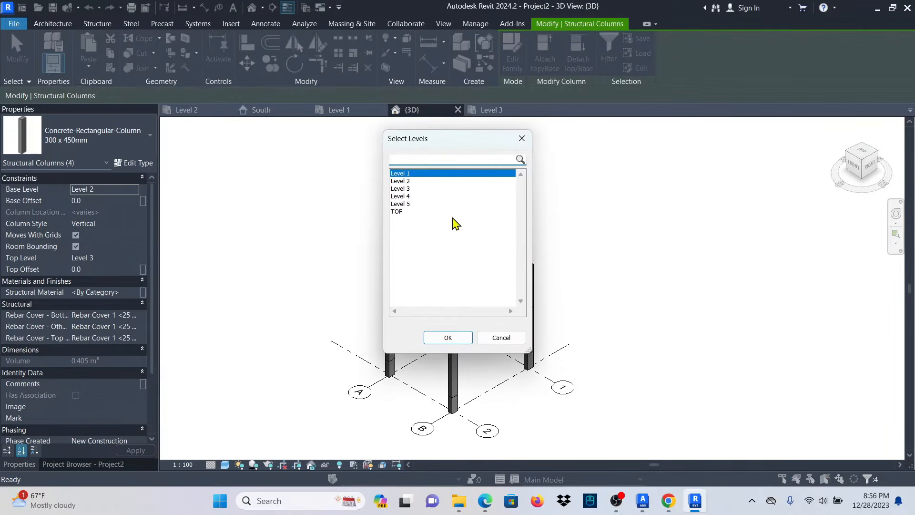
{"action": "left_click", "coordinate": [406, 197]}
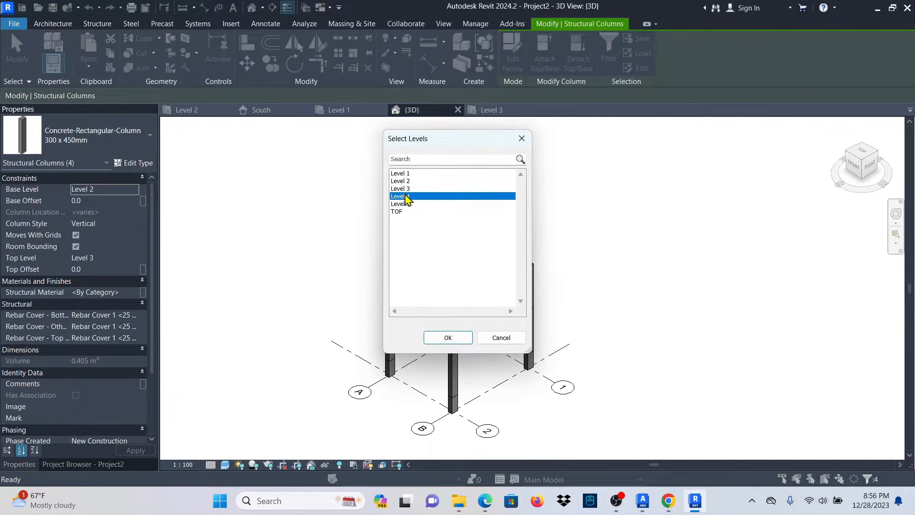
{"action": "left_click", "coordinate": [407, 204], "text": "ctrl"}
{"action": "left_click", "coordinate": [446, 338]}
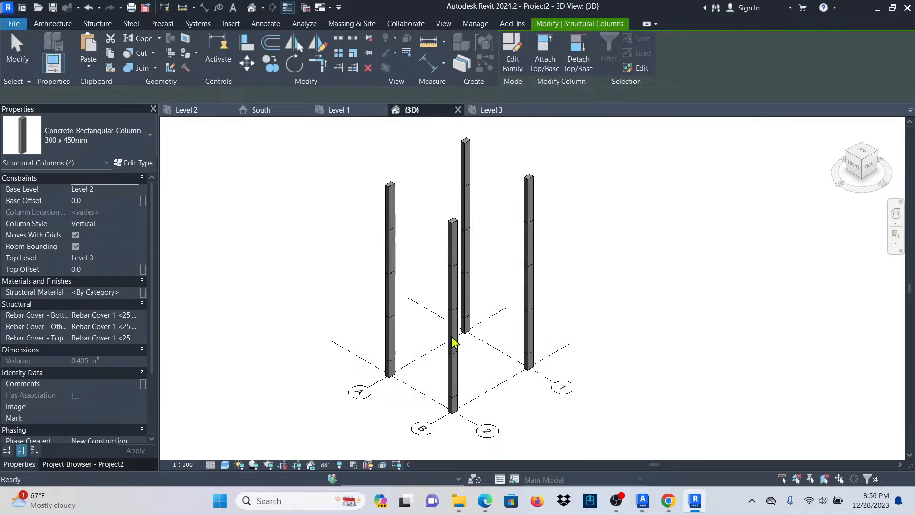
Check the stacked columns in the South elevation and 3D view, then show the Project Browser.
{"action": "left_click", "coordinate": [261, 110]}
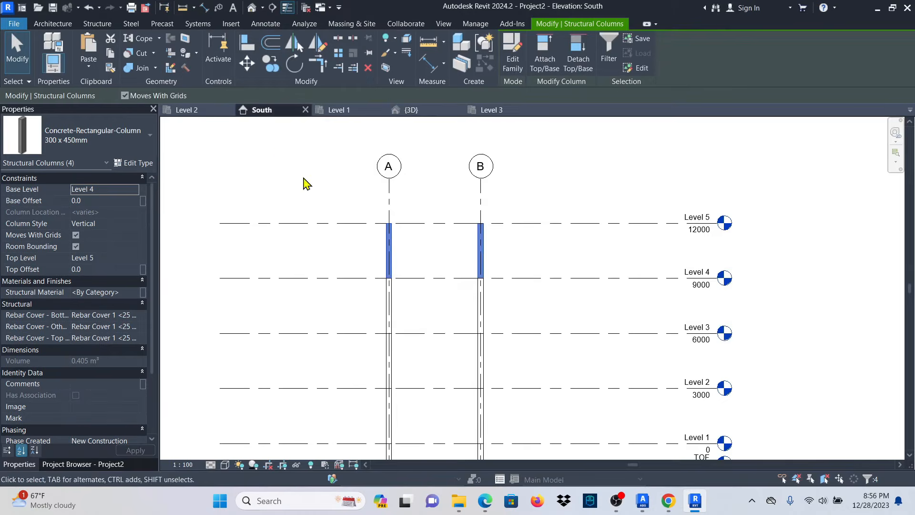
{"action": "scroll", "coordinate": [478, 212], "scroll_direction": "down", "scroll_amount": 2}
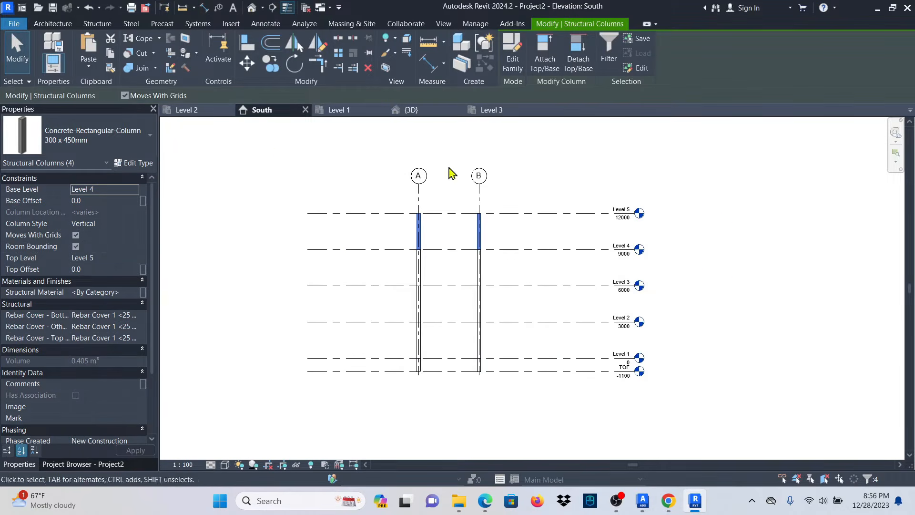
{"action": "left_click", "coordinate": [419, 111]}
{"action": "left_click", "coordinate": [638, 306]}
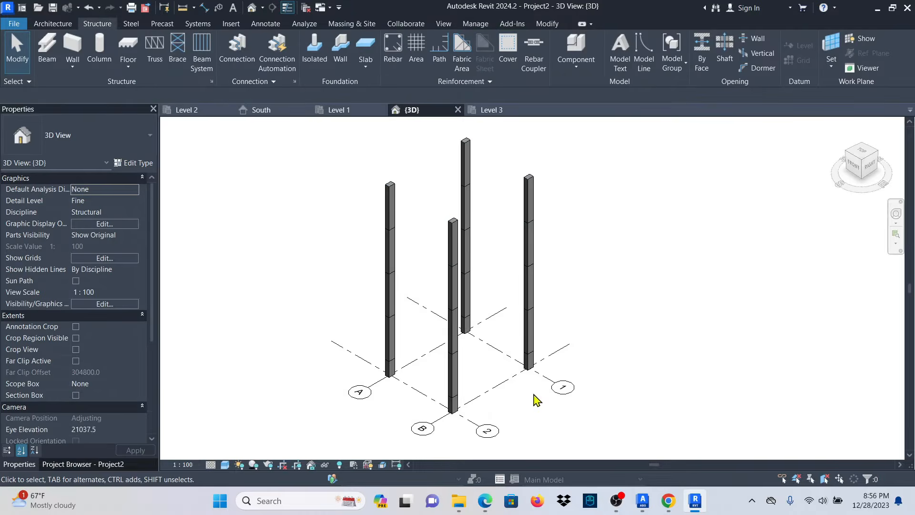
{"action": "scroll", "coordinate": [439, 446], "scroll_direction": "up", "scroll_amount": 5}
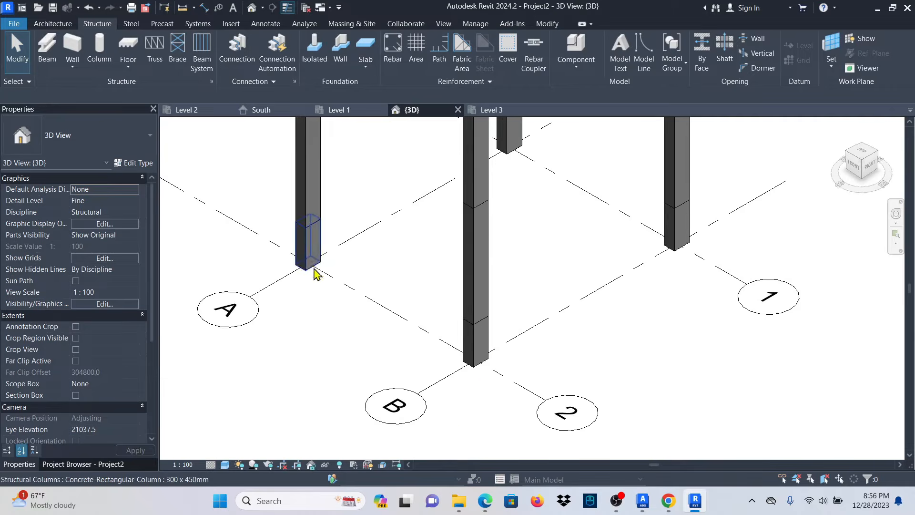
{"action": "scroll", "coordinate": [480, 364], "scroll_direction": "down", "scroll_amount": 3}
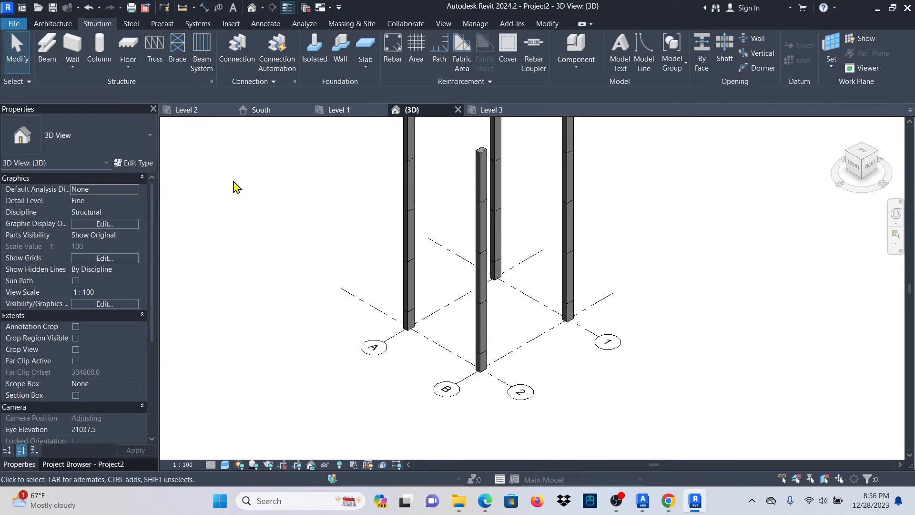
{"action": "left_click", "coordinate": [57, 464]}
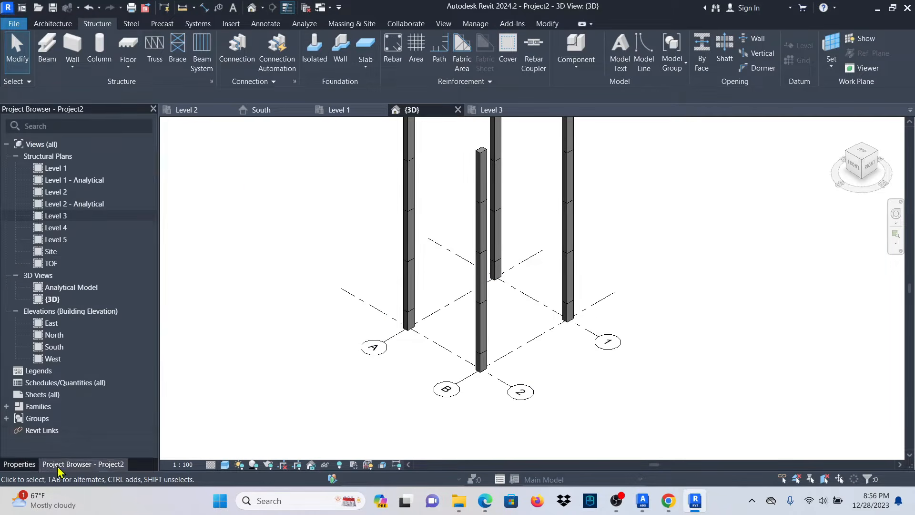
Open the TOF plan and start the isolated footing tool, reviewing its 1800 x 1200 x 450mm type.
{"action": "double_click", "coordinate": [56, 263]}
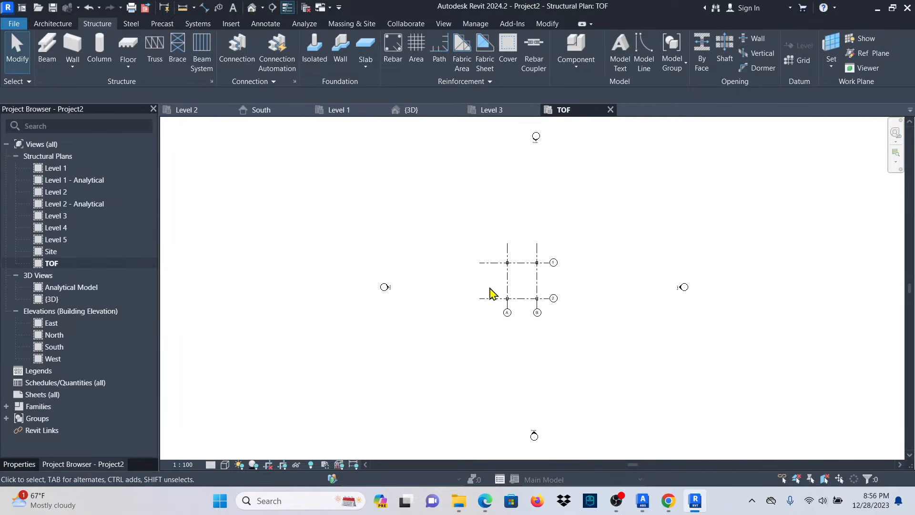
{"action": "scroll", "coordinate": [531, 266], "scroll_direction": "up", "scroll_amount": 4}
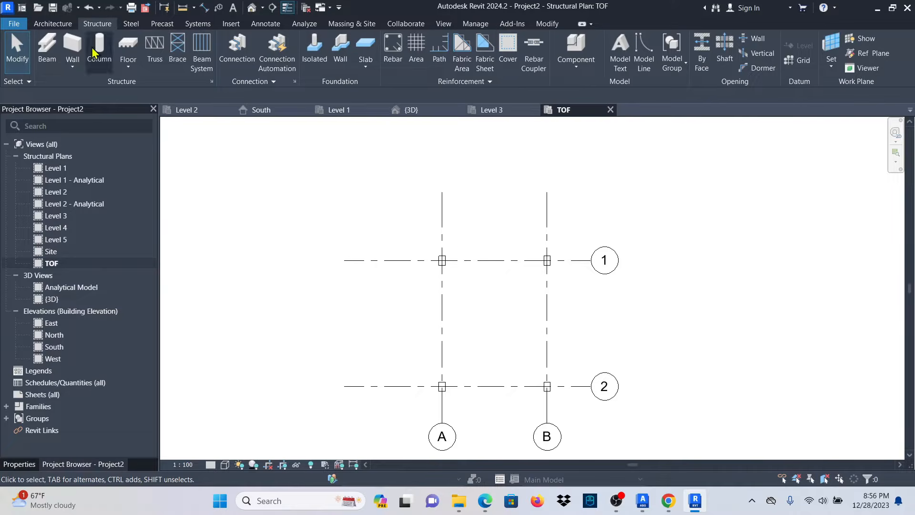
{"action": "left_click", "coordinate": [316, 54]}
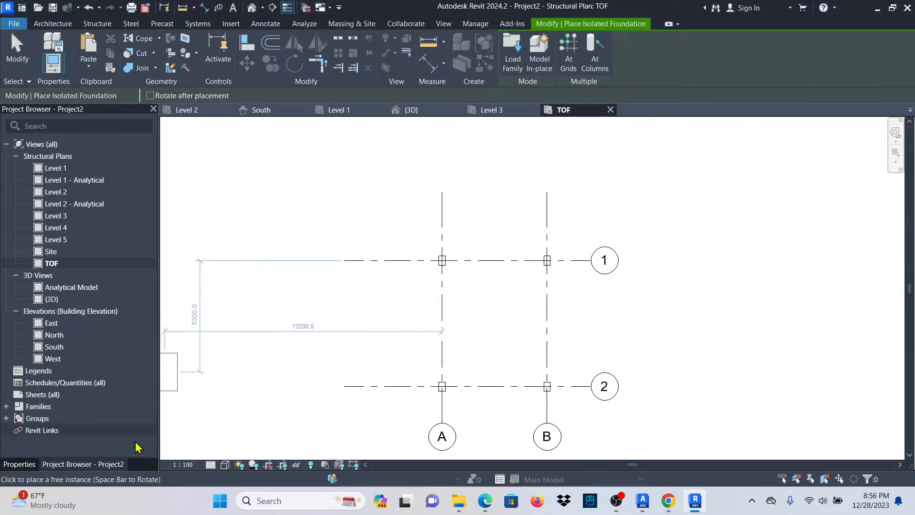
{"action": "left_click", "coordinate": [20, 465]}
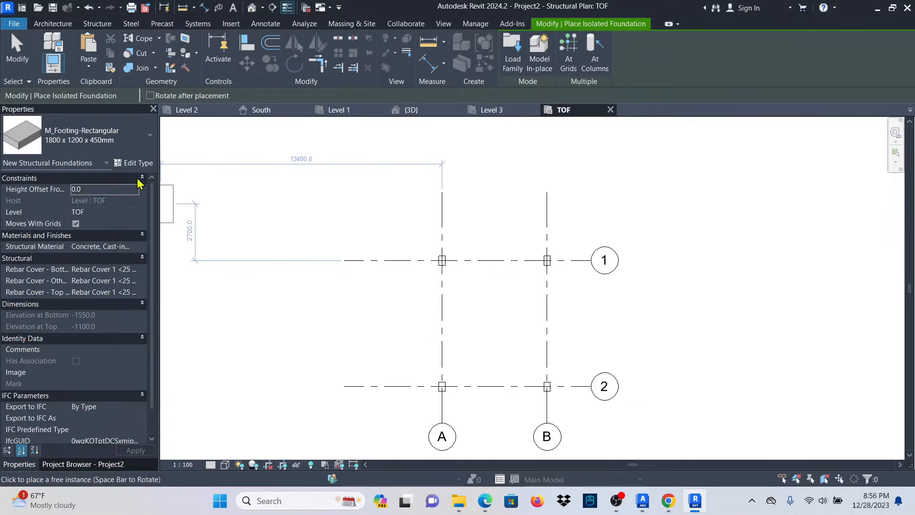
{"action": "scroll", "coordinate": [447, 248], "scroll_direction": "up", "scroll_amount": 6}
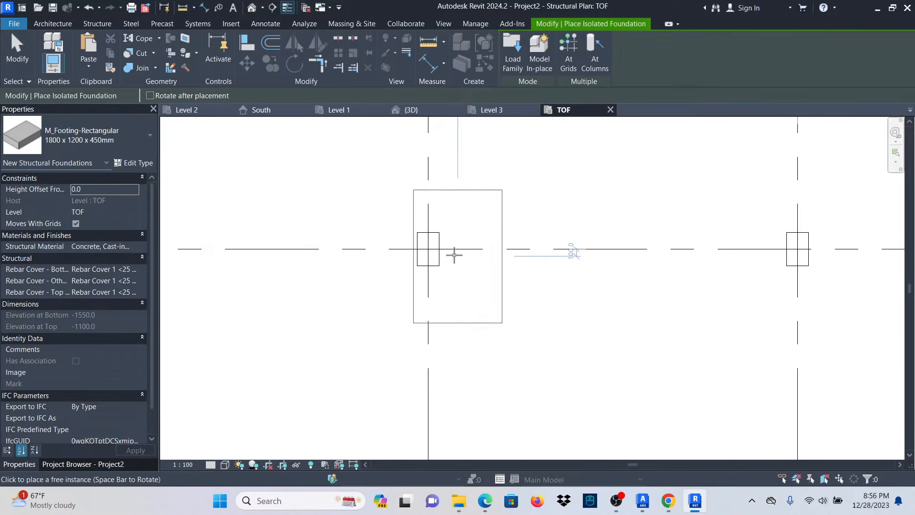
{"action": "left_click", "coordinate": [136, 164]}
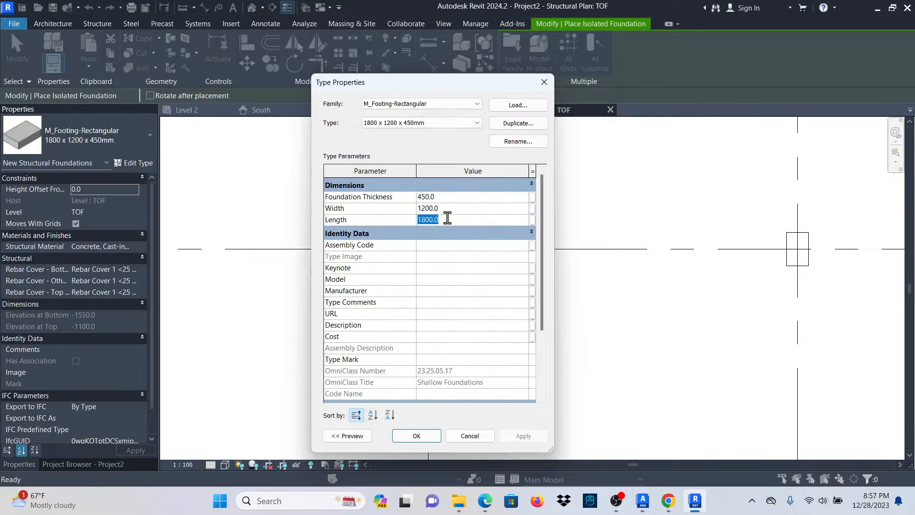
{"action": "left_click", "coordinate": [544, 85]}
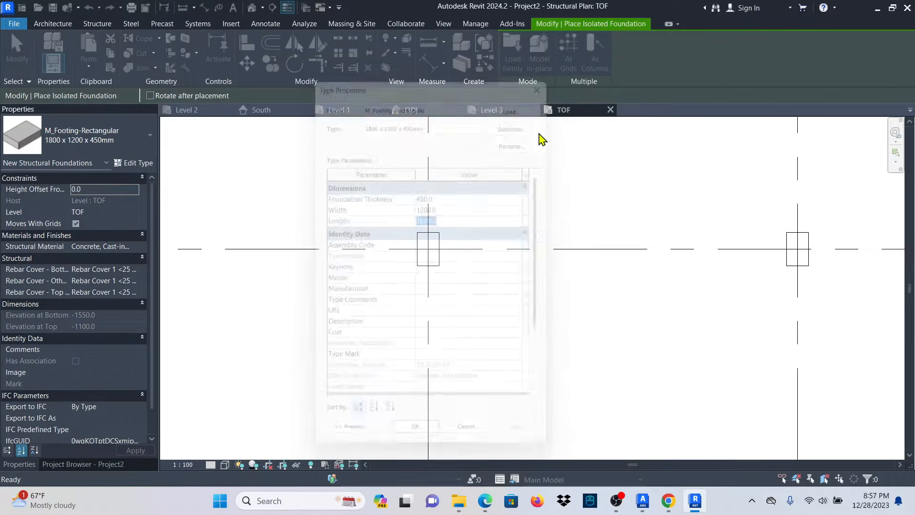
{"action": "scroll", "coordinate": [419, 252], "scroll_direction": "down", "scroll_amount": 2}
{"action": "scroll", "coordinate": [394, 251], "scroll_direction": "up", "scroll_amount": 3}
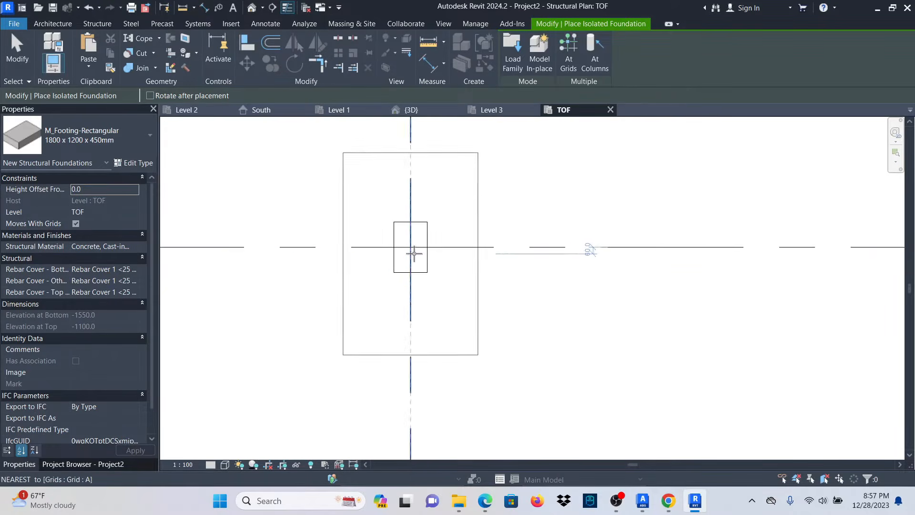
Place footings under the columns at A/1, B/1, B/2 and A/2.
{"action": "left_click", "coordinate": [411, 246]}
{"action": "scroll", "coordinate": [308, 241], "scroll_direction": "down", "scroll_amount": 2}
{"action": "scroll", "coordinate": [730, 239], "scroll_direction": "up", "scroll_amount": 2}
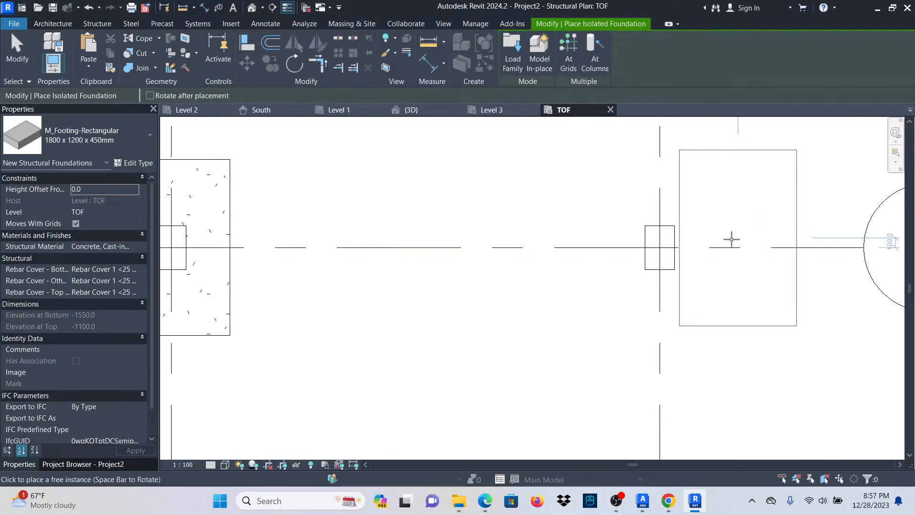
{"action": "left_click", "coordinate": [655, 245]}
{"action": "scroll", "coordinate": [561, 148], "scroll_direction": "down", "scroll_amount": 3}
{"action": "scroll", "coordinate": [589, 336], "scroll_direction": "up", "scroll_amount": 5}
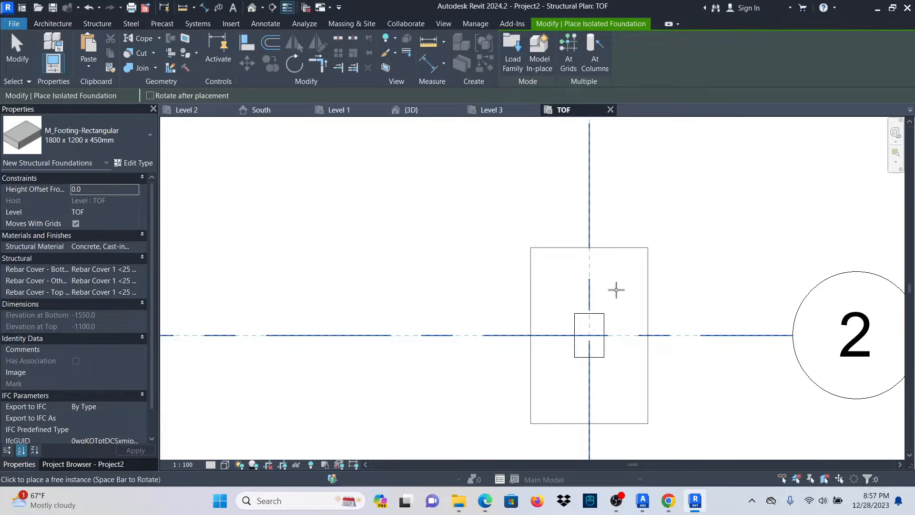
{"action": "left_click", "coordinate": [616, 289]}
{"action": "scroll", "coordinate": [615, 289], "scroll_direction": "down", "scroll_amount": 2}
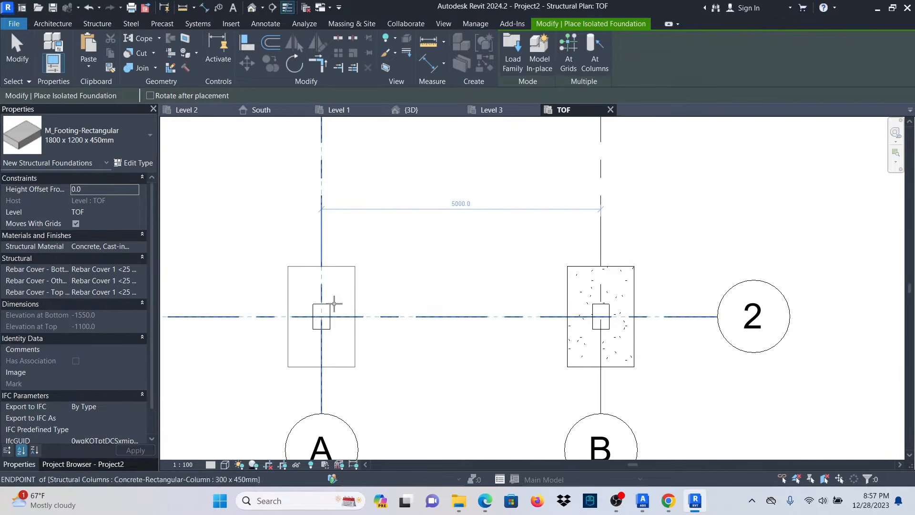
{"action": "left_click", "coordinate": [322, 314]}
{"action": "key", "text": "Escape"}
{"action": "key", "text": "Escape"}
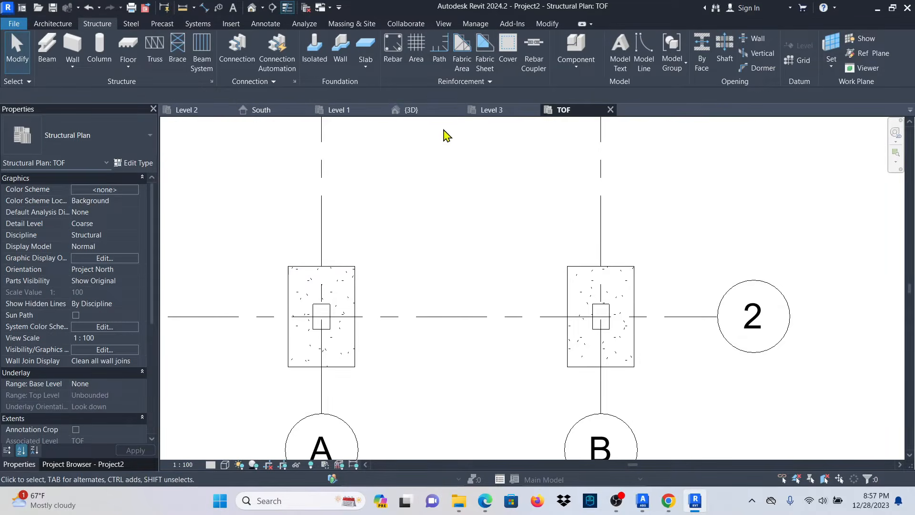
Inspect the four footings in the 3D view, then switch to the Level 1 plan.
{"action": "left_click", "coordinate": [411, 110]}
{"action": "scroll", "coordinate": [464, 353], "scroll_direction": "up", "scroll_amount": 4}
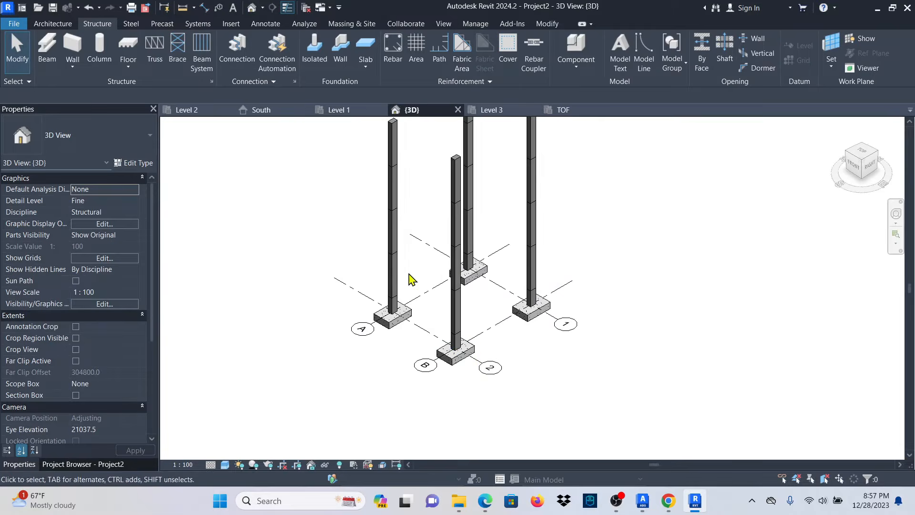
{"action": "scroll", "coordinate": [414, 286], "scroll_direction": "up", "scroll_amount": 3}
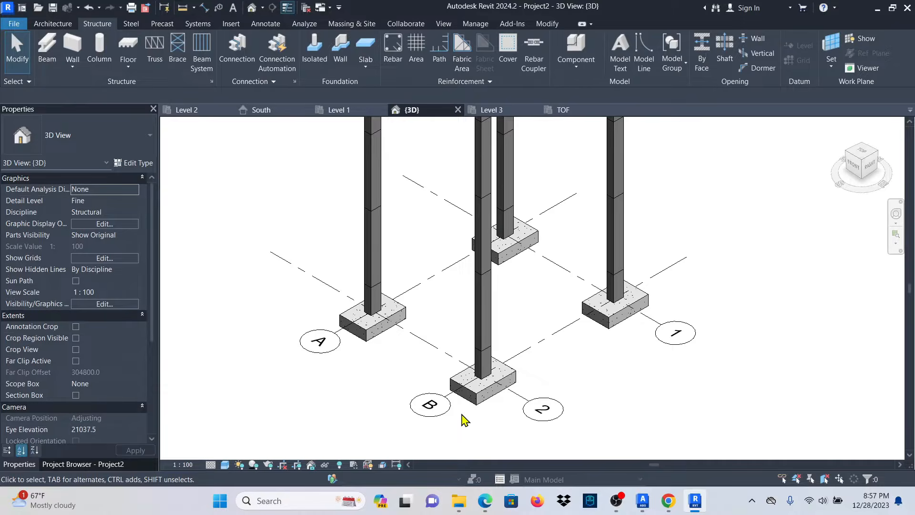
{"action": "scroll", "coordinate": [454, 428], "scroll_direction": "down", "scroll_amount": 2}
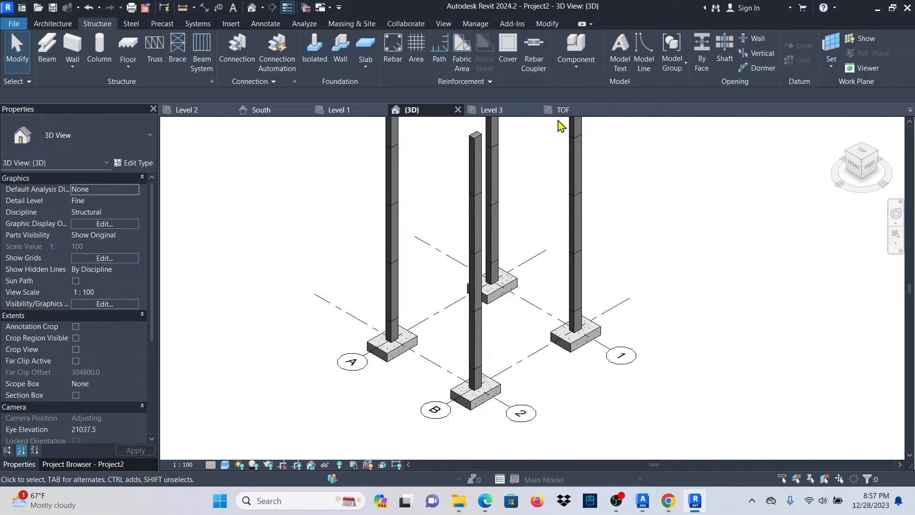
{"action": "left_click", "coordinate": [340, 110]}
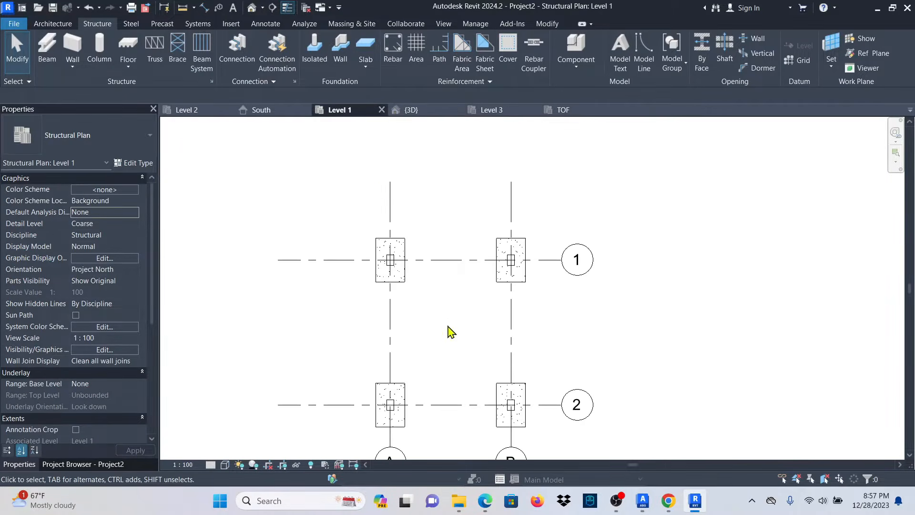
{"action": "scroll", "coordinate": [445, 247], "scroll_direction": "down", "scroll_amount": 2}
{"action": "scroll", "coordinate": [412, 247], "scroll_direction": "up", "scroll_amount": 4}
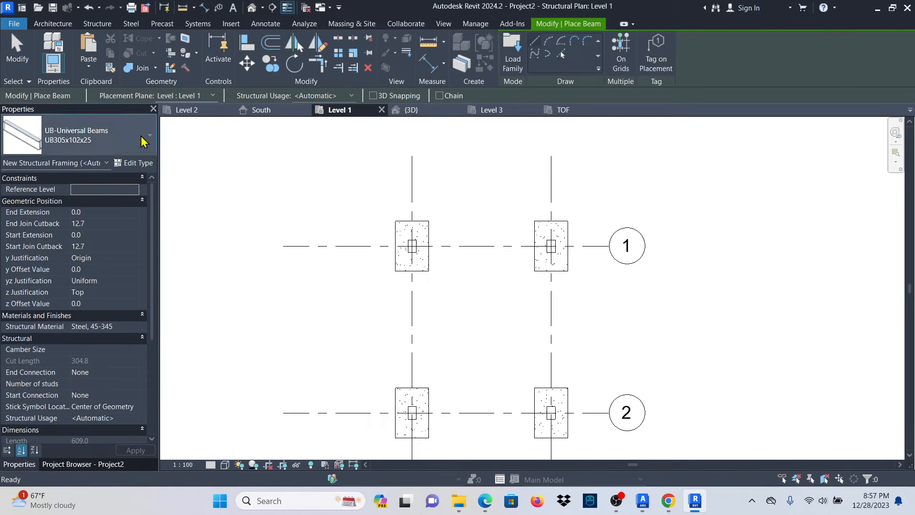
Choose the Concrete-Rectangular 300 x 600mm beam type and review its size settings.
{"action": "left_click", "coordinate": [141, 136]}
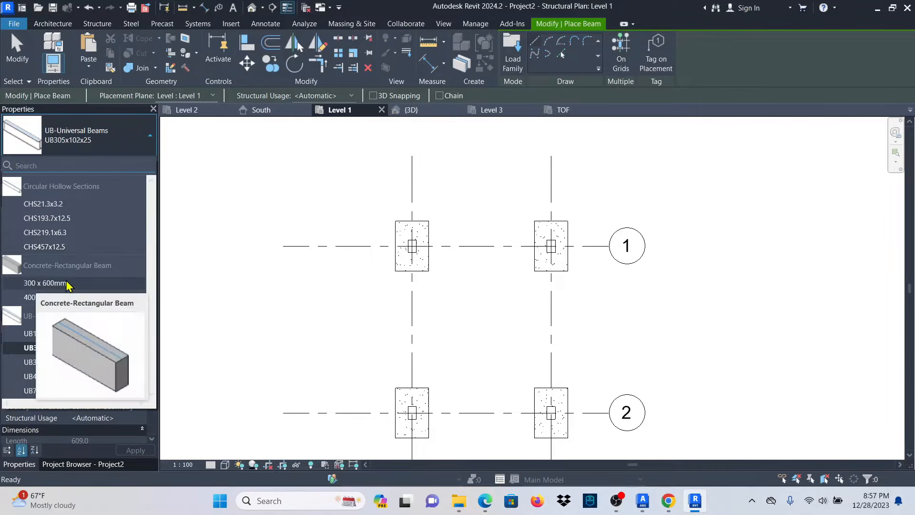
{"action": "left_click", "coordinate": [48, 284]}
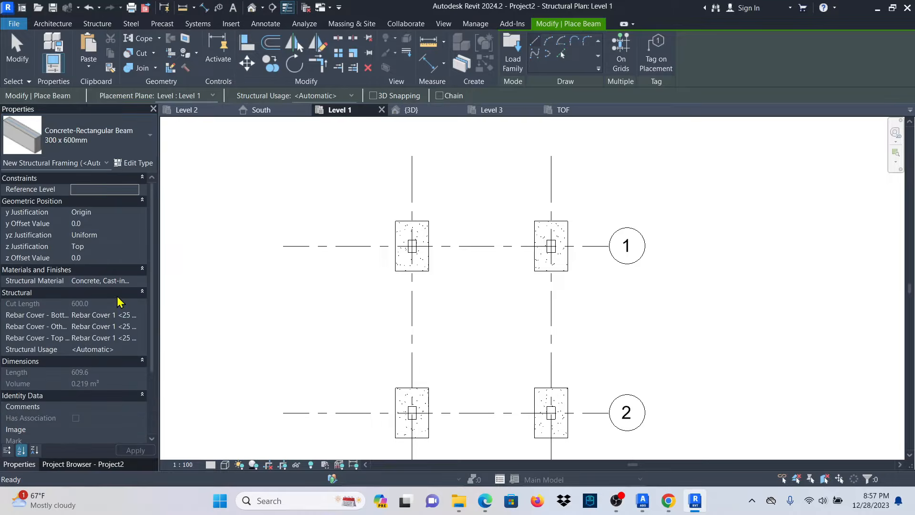
{"action": "left_click", "coordinate": [134, 163]}
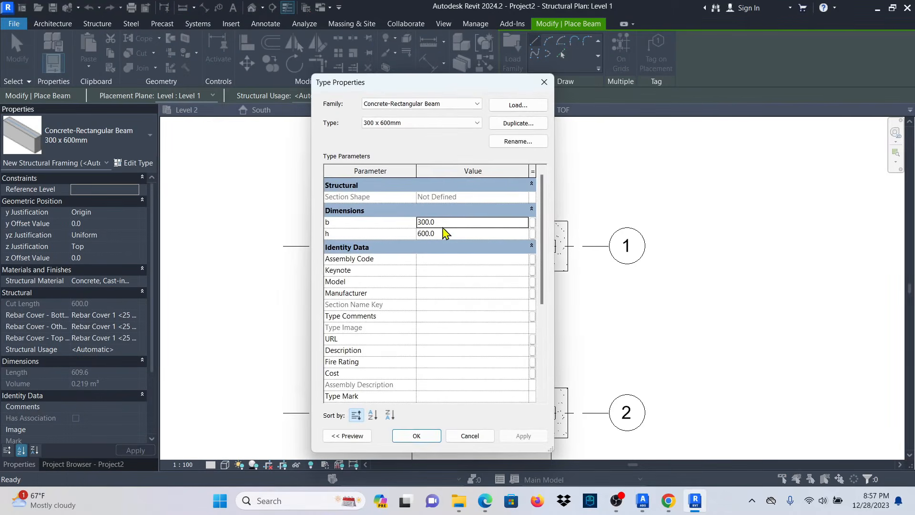
{"action": "left_click", "coordinate": [543, 84]}
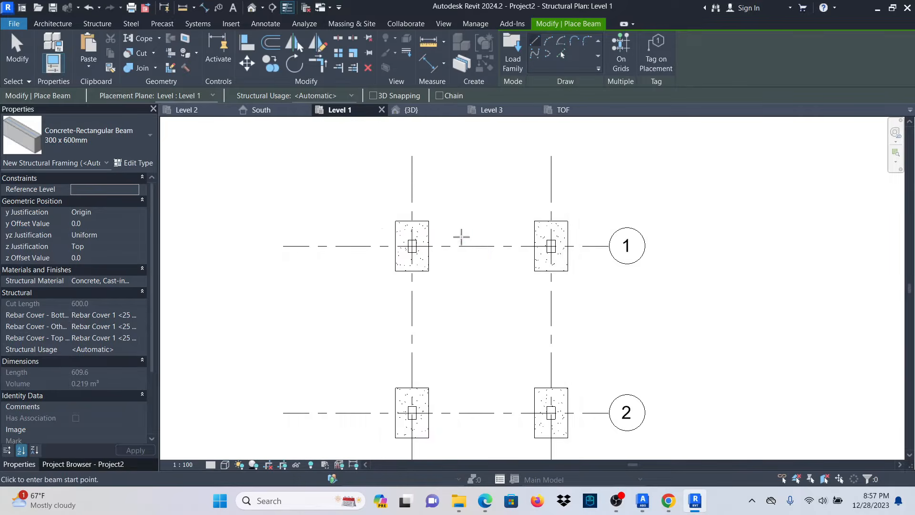
{"action": "scroll", "coordinate": [443, 243], "scroll_direction": "up", "scroll_amount": 5}
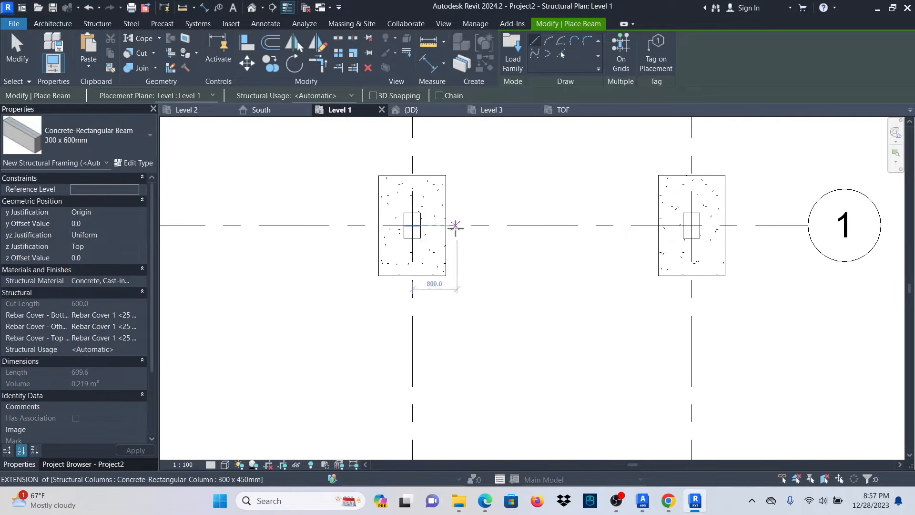
{"action": "scroll", "coordinate": [447, 229], "scroll_direction": "up", "scroll_amount": 3}
Draw a closed beam chain A1, B1, B2, A2, back to A1, and view it in 3D.
{"action": "left_click", "coordinate": [367, 222]}
{"action": "scroll", "coordinate": [333, 228], "scroll_direction": "down", "scroll_amount": 4}
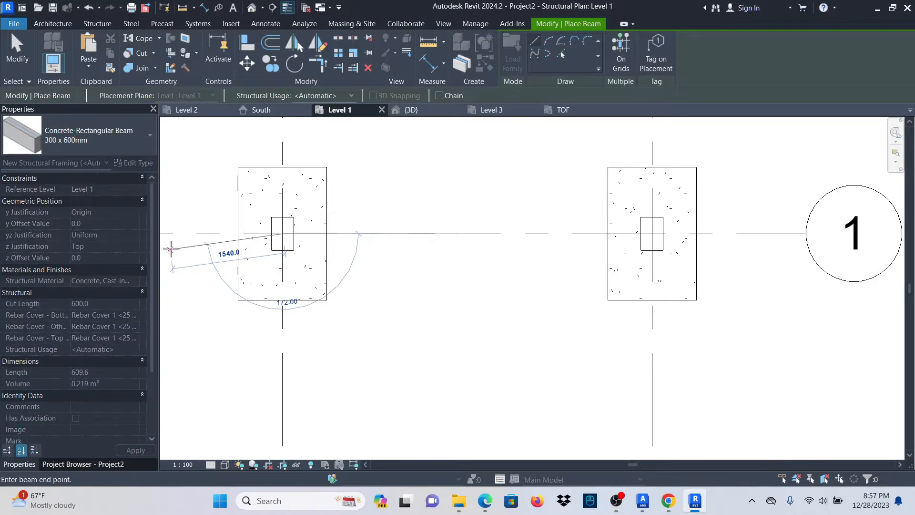
{"action": "scroll", "coordinate": [524, 233], "scroll_direction": "up", "scroll_amount": 3}
{"action": "left_click", "coordinate": [494, 232]}
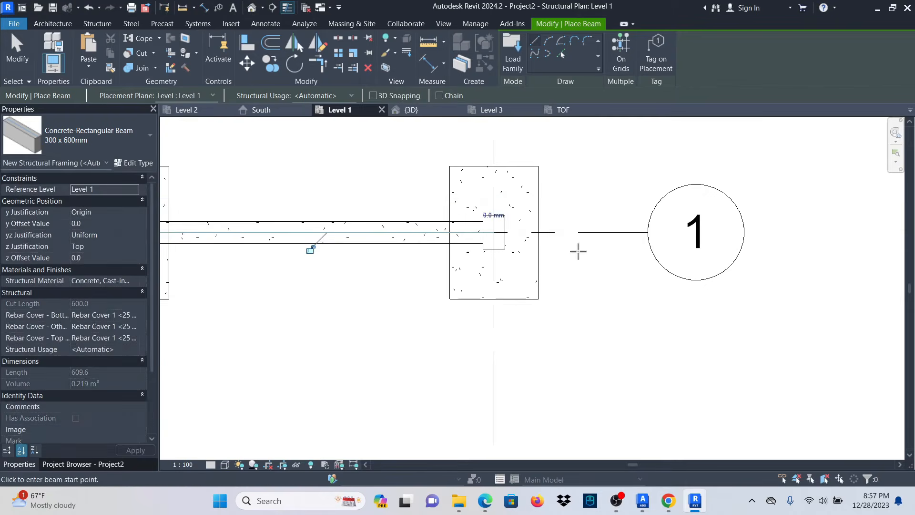
{"action": "left_click", "coordinate": [494, 232]}
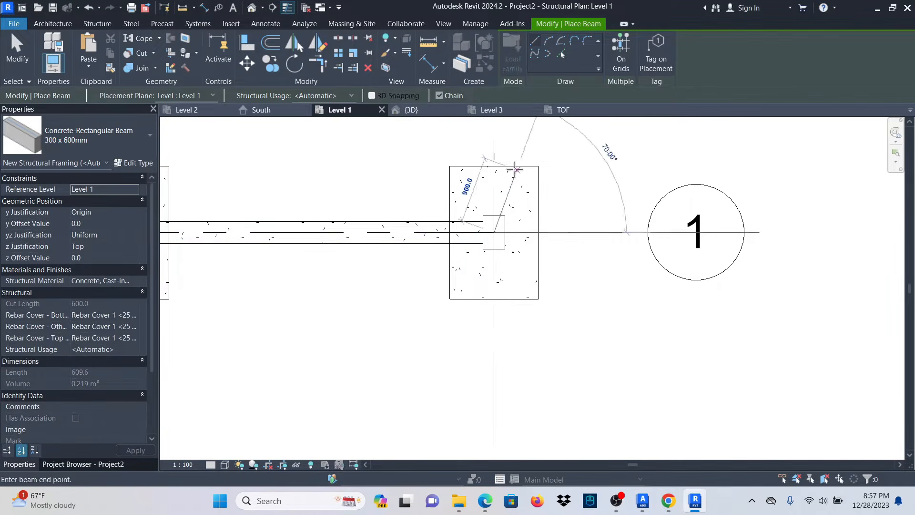
{"action": "scroll", "coordinate": [505, 233], "scroll_direction": "down", "scroll_amount": 3}
{"action": "scroll", "coordinate": [513, 314], "scroll_direction": "up", "scroll_amount": 2}
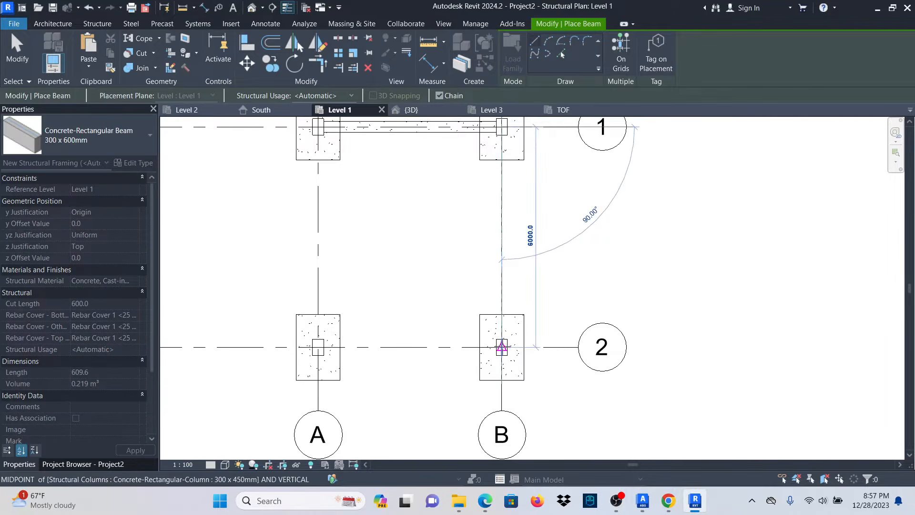
{"action": "left_click", "coordinate": [501, 347]}
{"action": "left_click", "coordinate": [318, 347]}
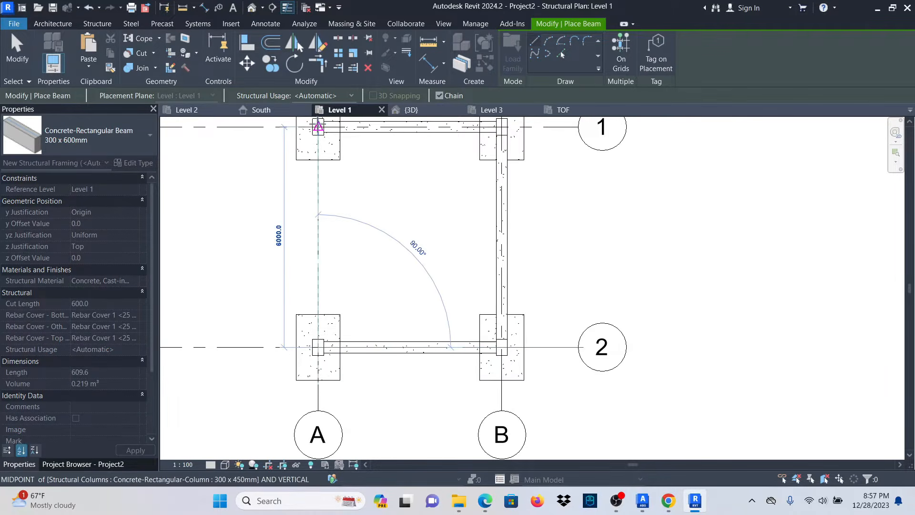
{"action": "left_click", "coordinate": [317, 126]}
{"action": "key", "text": "Escape"}
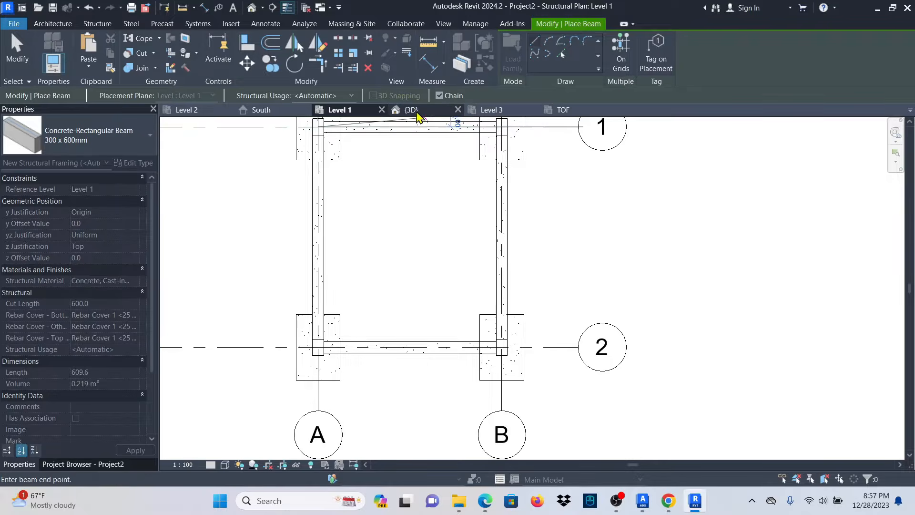
{"action": "left_click", "coordinate": [417, 111]}
{"action": "scroll", "coordinate": [356, 350], "scroll_direction": "down", "scroll_amount": 3}
{"action": "scroll", "coordinate": [434, 362], "scroll_direction": "up", "scroll_amount": 5}
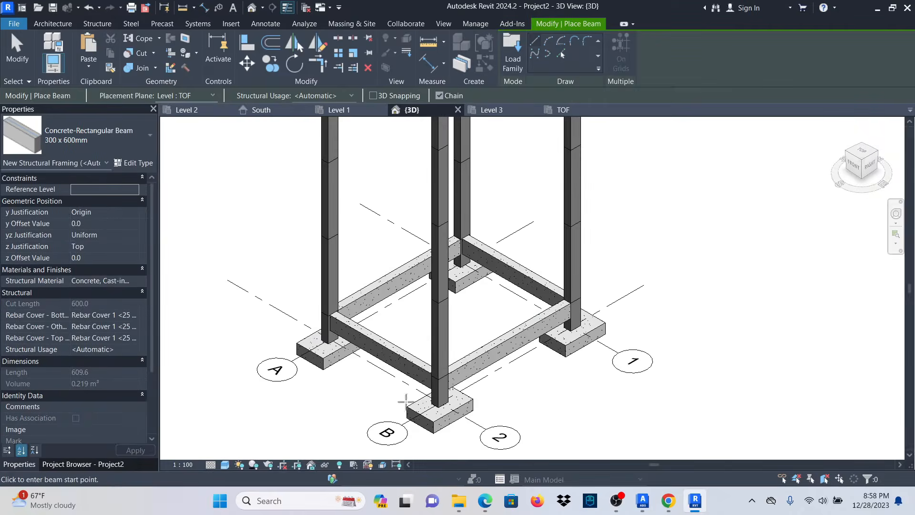
Exit the Beam tool and select the four Level 1 beams.
{"action": "scroll", "coordinate": [407, 401], "scroll_direction": "down", "scroll_amount": 3}
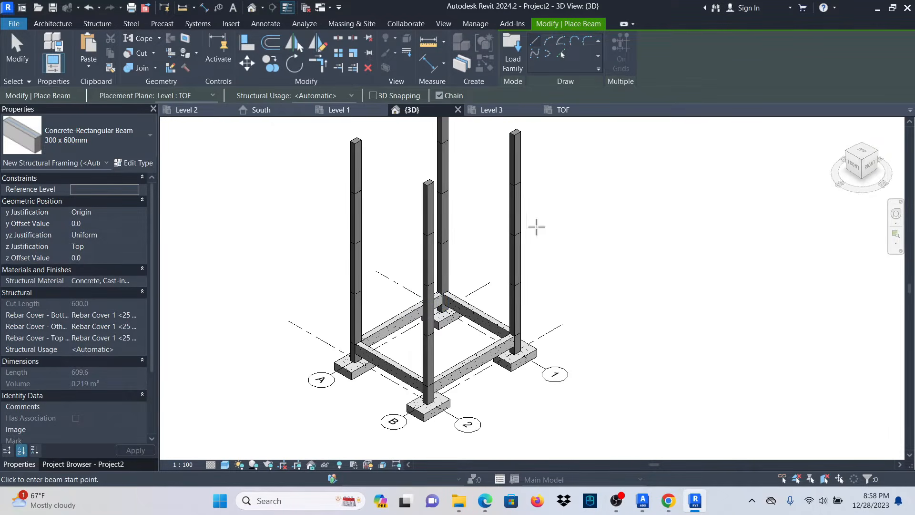
{"action": "right_click", "coordinate": [618, 164]}
{"action": "left_click", "coordinate": [634, 168]}
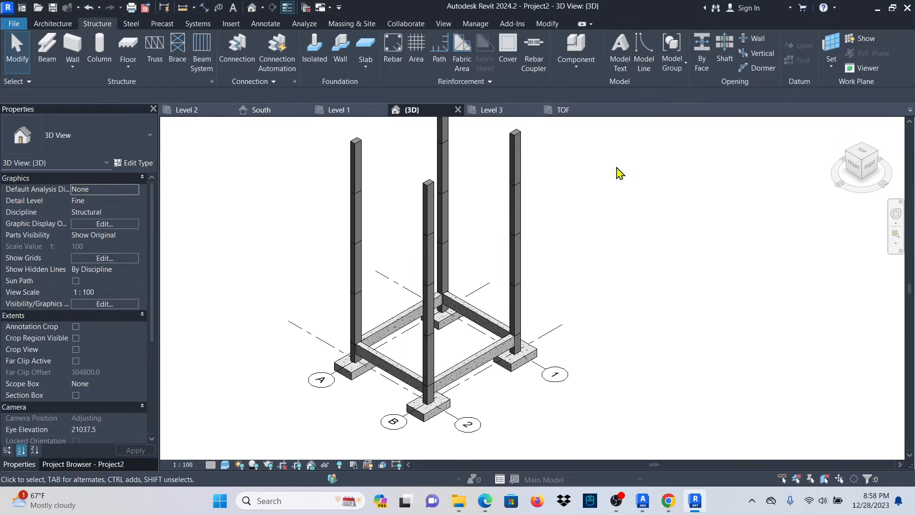
{"action": "right_click", "coordinate": [620, 168]}
{"action": "left_click", "coordinate": [639, 174]}
{"action": "scroll", "coordinate": [501, 364], "scroll_direction": "up", "scroll_amount": 3}
{"action": "left_click", "coordinate": [422, 399]}
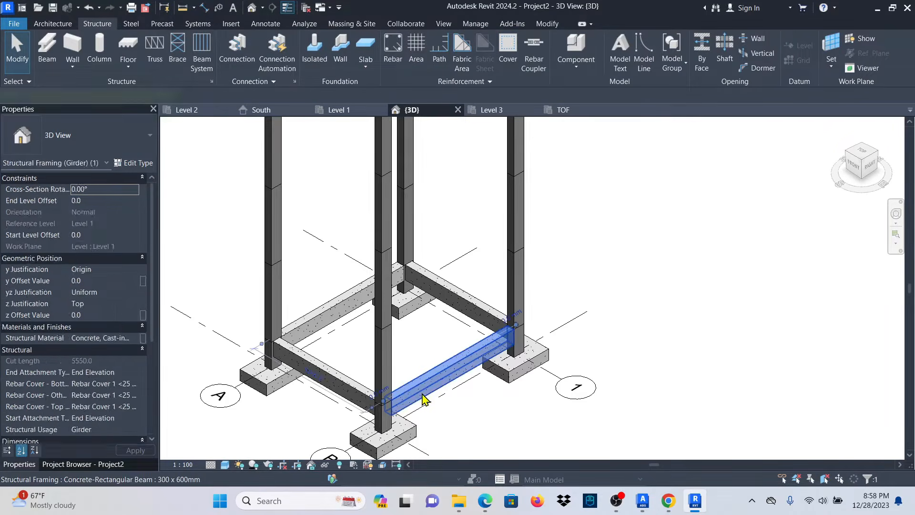
{"action": "left_click", "coordinate": [465, 295], "text": "ctrl"}
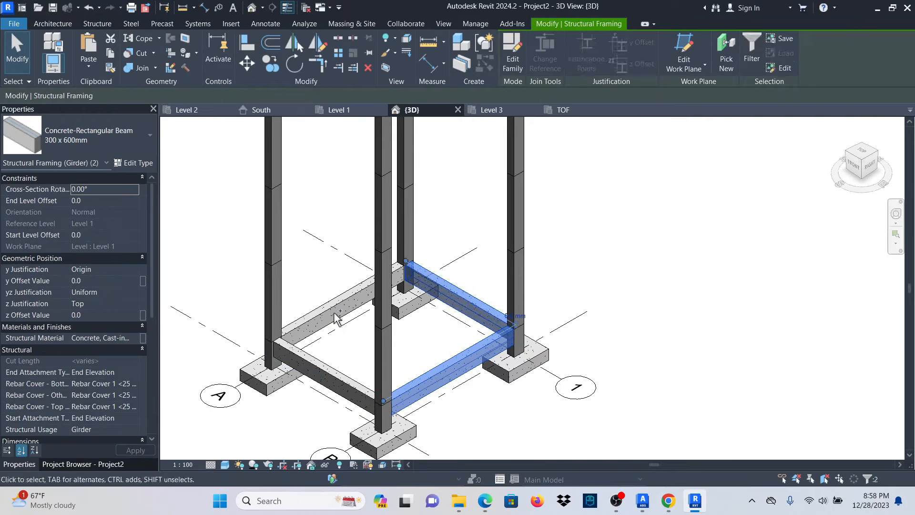
{"action": "left_click", "coordinate": [324, 309], "text": "ctrl"}
{"action": "left_click", "coordinate": [324, 376], "text": "ctrl"}
{"action": "scroll", "coordinate": [481, 298], "scroll_direction": "down", "scroll_amount": 2}
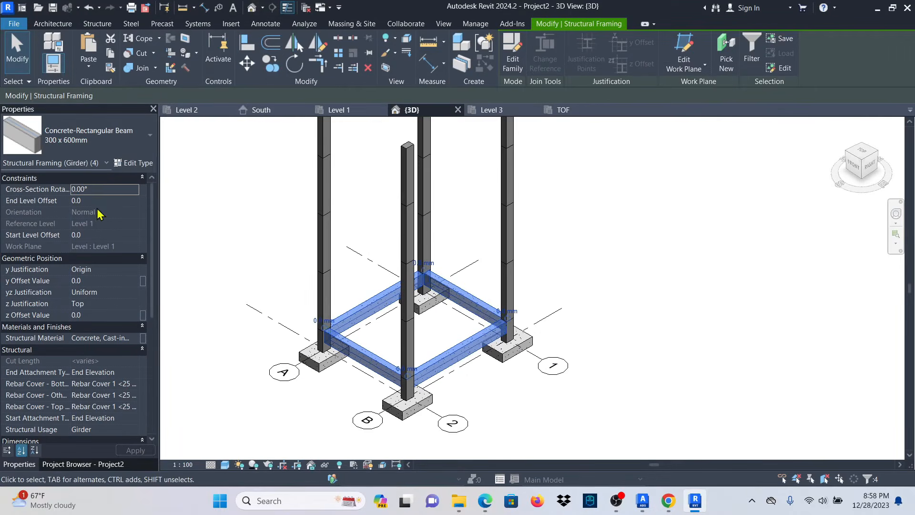
Copy the beams and paste them aligned to Levels 2, 3, 4 and 5, dismissing the duplicate warning.
{"action": "left_click", "coordinate": [110, 54]}
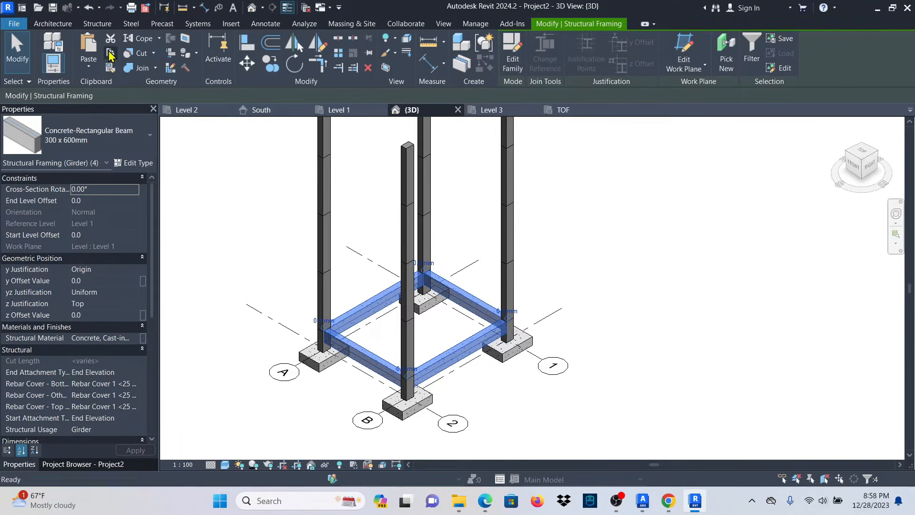
{"action": "left_click", "coordinate": [88, 68]}
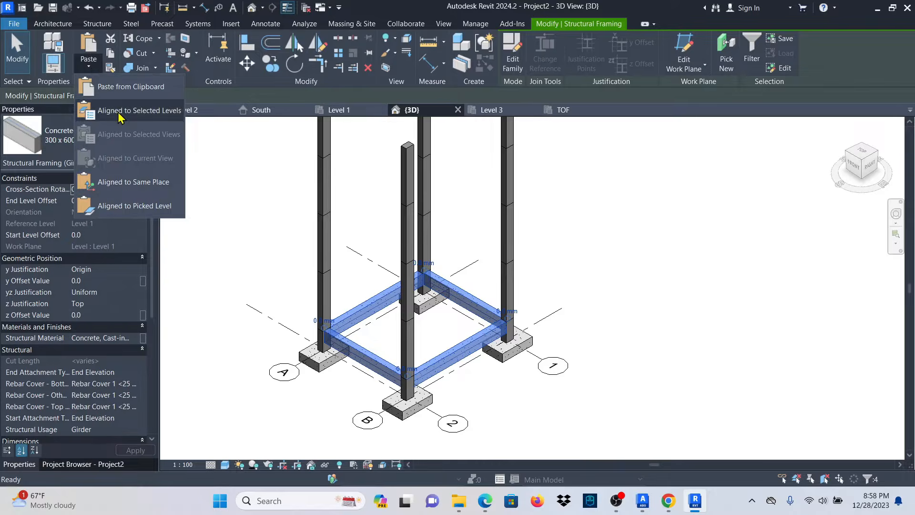
{"action": "left_click", "coordinate": [98, 106]}
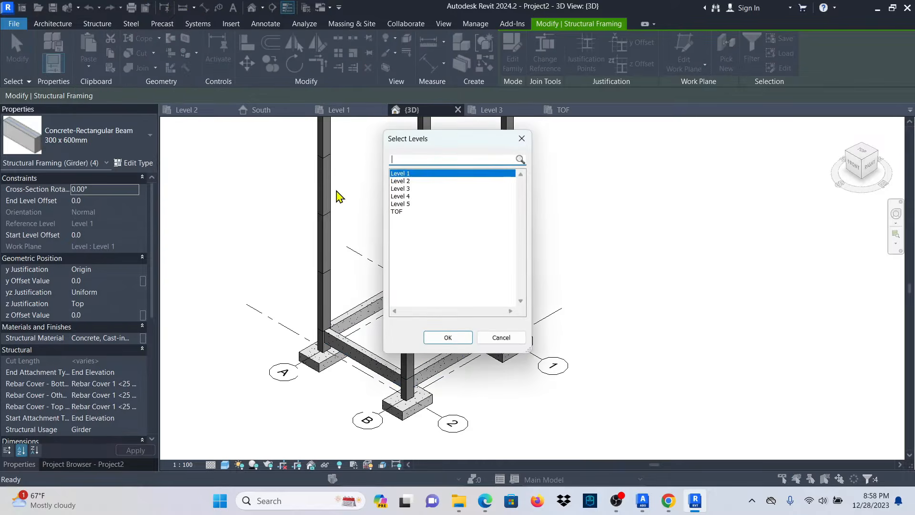
{"action": "left_click", "coordinate": [409, 181], "text": "ctrl"}
{"action": "left_click", "coordinate": [409, 188], "text": "ctrl"}
{"action": "left_click", "coordinate": [406, 197], "text": "ctrl"}
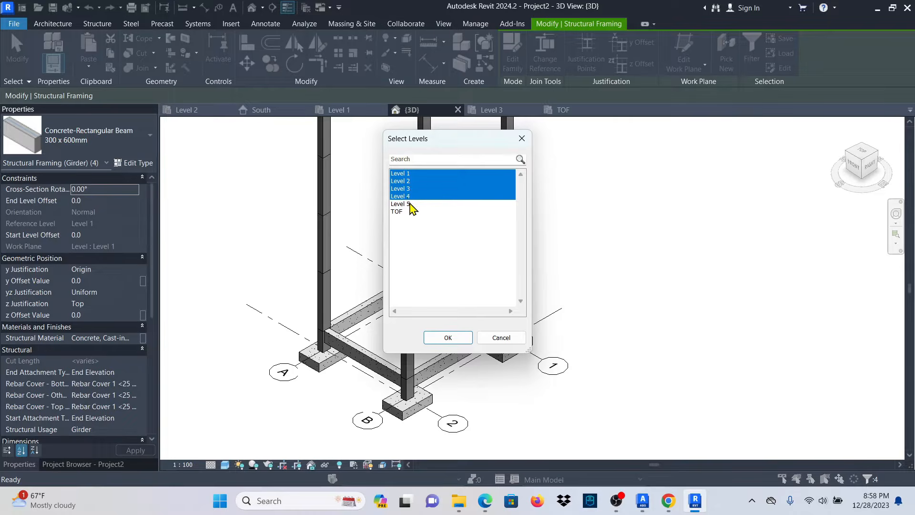
{"action": "left_click", "coordinate": [409, 204], "text": "ctrl"}
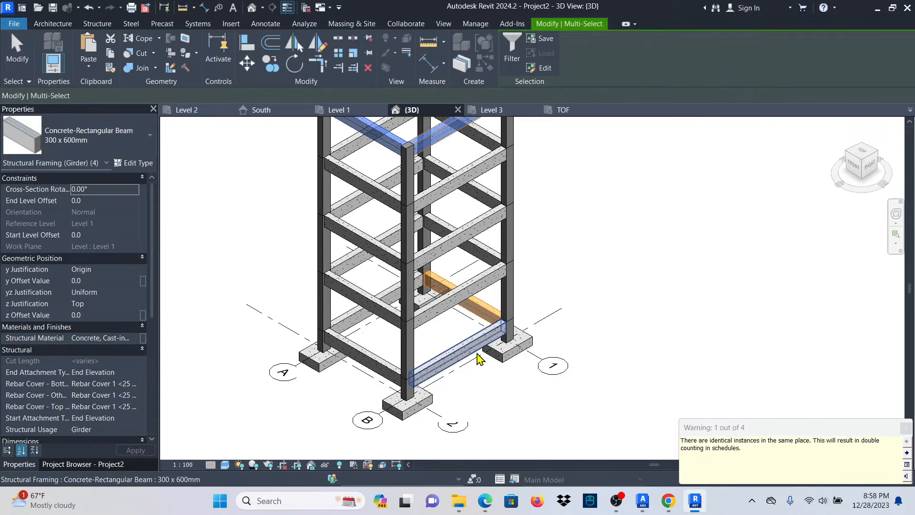
{"action": "scroll", "coordinate": [456, 324], "scroll_direction": "down", "scroll_amount": 2}
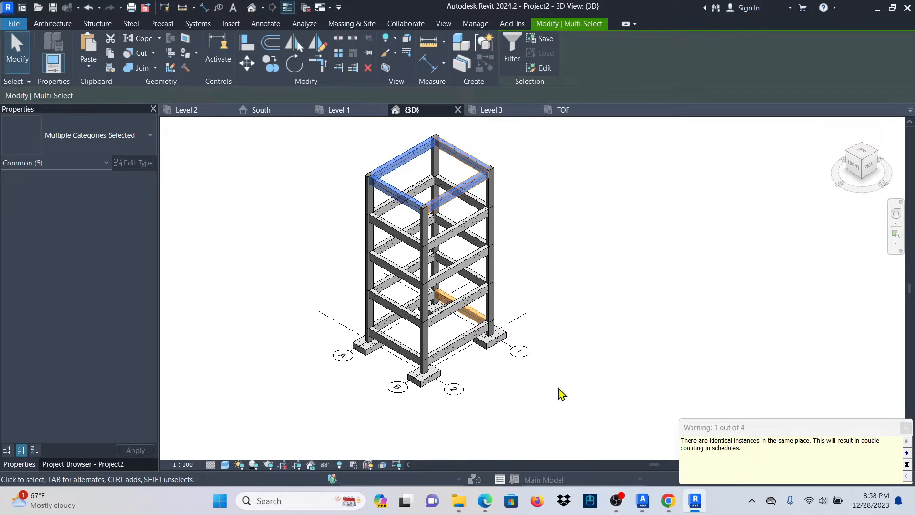
{"action": "left_click", "coordinate": [905, 430]}
{"action": "scroll", "coordinate": [469, 333], "scroll_direction": "up", "scroll_amount": 2}
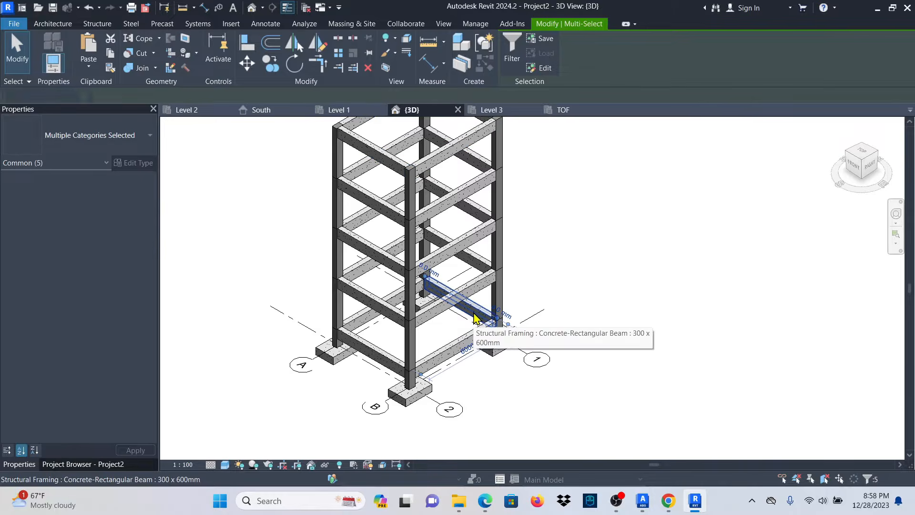
{"action": "left_click", "coordinate": [475, 318]}
{"action": "left_click", "coordinate": [656, 325]}
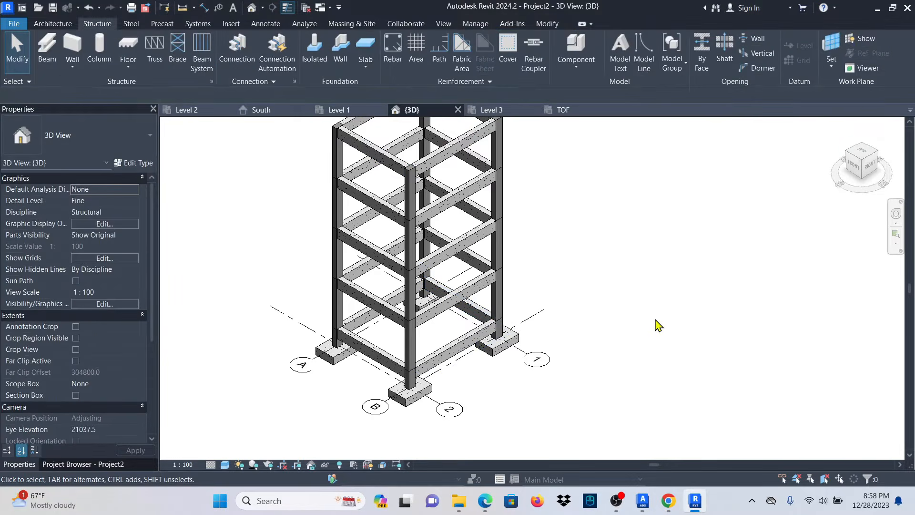
{"action": "left_click", "coordinate": [468, 316]}
{"action": "left_click", "coordinate": [561, 315]}
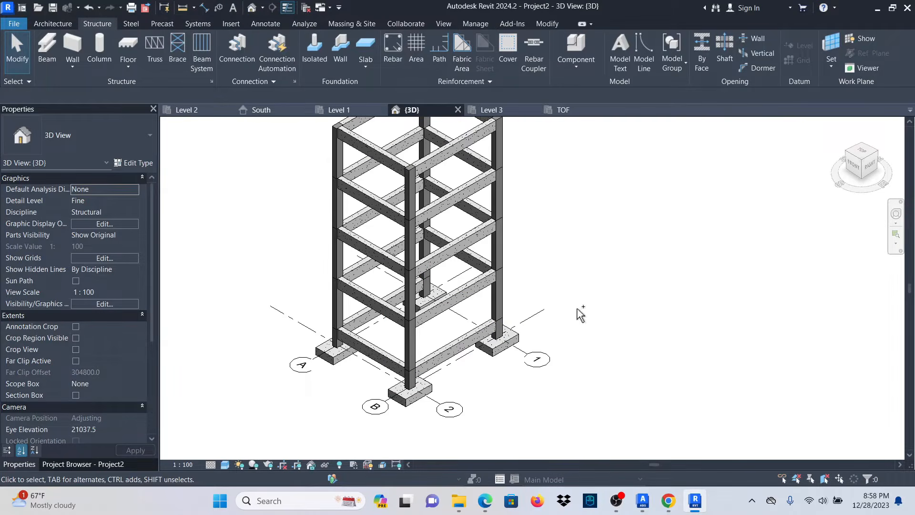
{"action": "scroll", "coordinate": [494, 424], "scroll_direction": "down", "scroll_amount": 1}
{"action": "scroll", "coordinate": [471, 211], "scroll_direction": "up", "scroll_amount": 4}
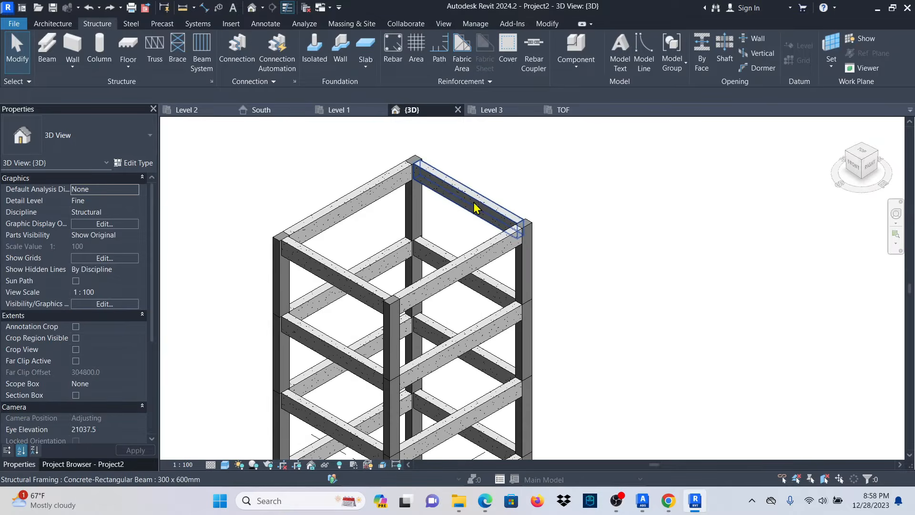
{"action": "left_click", "coordinate": [474, 208]}
{"action": "key", "text": "Delete"}
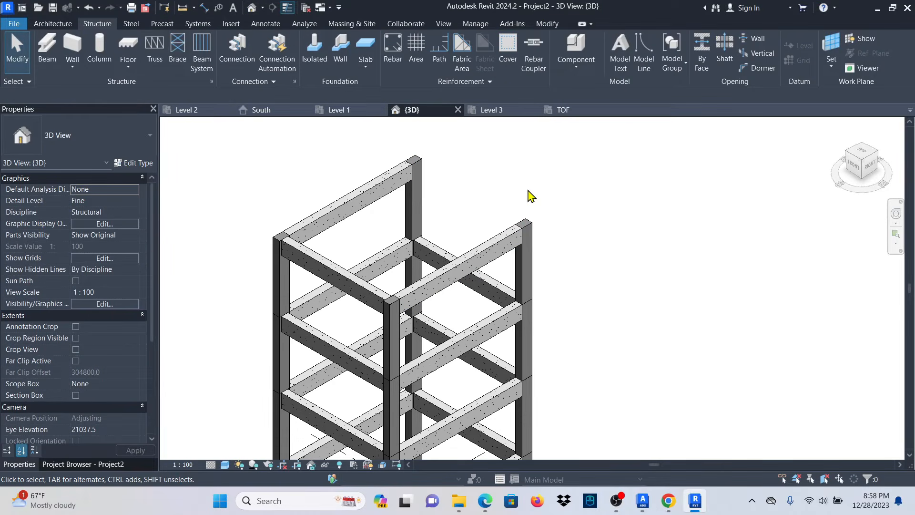
{"action": "key", "text": "ctrl+z"}
{"action": "left_click", "coordinate": [441, 251]}
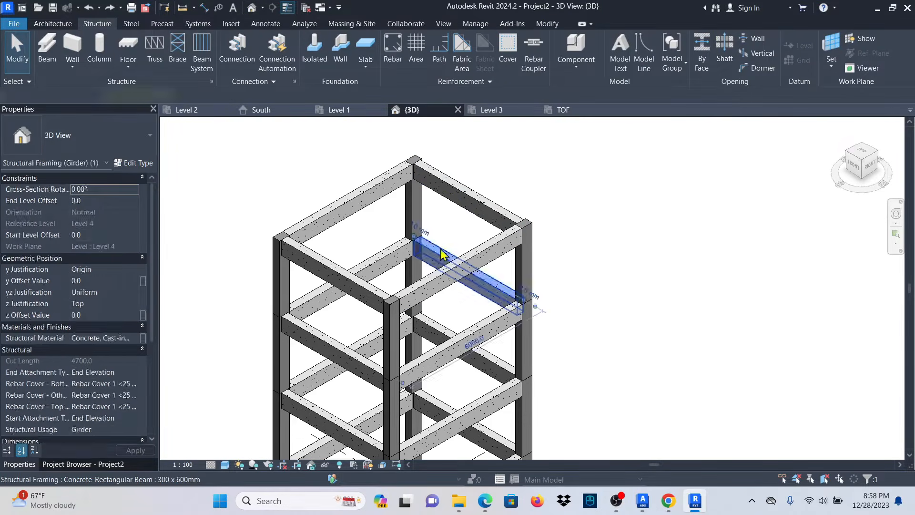
{"action": "key", "text": "Delete"}
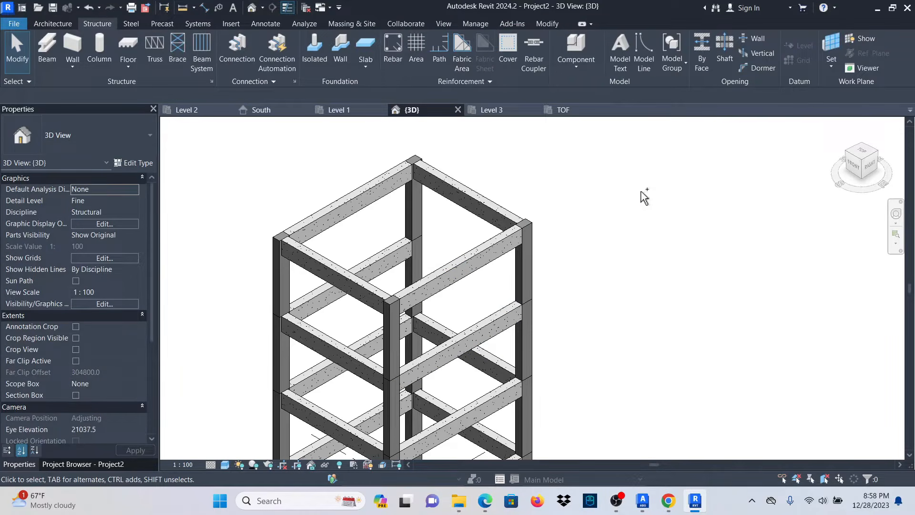
{"action": "key", "text": "ctrl+z"}
{"action": "scroll", "coordinate": [660, 221], "scroll_direction": "down", "scroll_amount": 3}
{"action": "scroll", "coordinate": [582, 286], "scroll_direction": "up", "scroll_amount": 5}
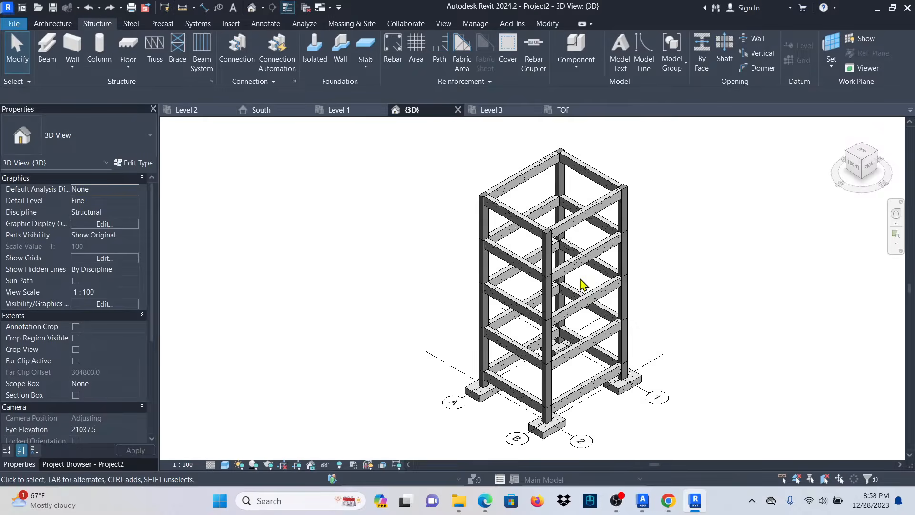
{"action": "scroll", "coordinate": [441, 300], "scroll_direction": "down", "scroll_amount": 1}
{"action": "scroll", "coordinate": [435, 402], "scroll_direction": "down", "scroll_amount": 3}
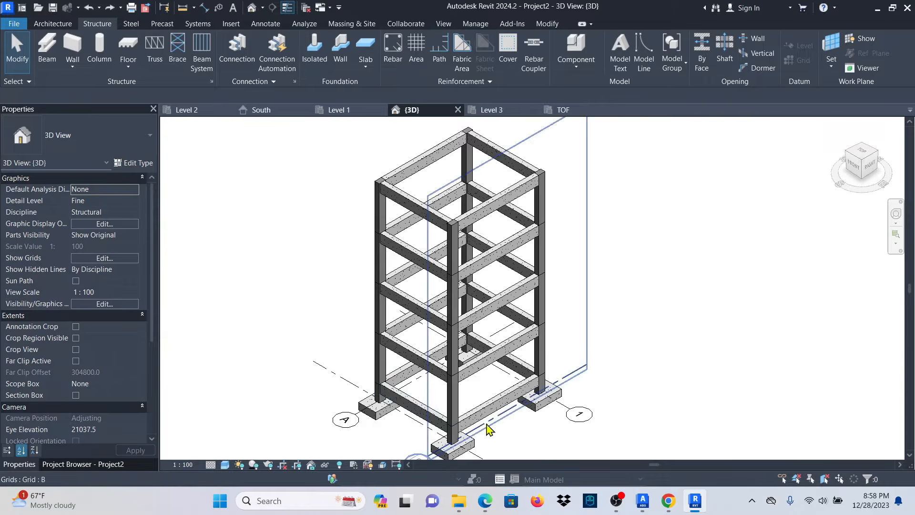
{"action": "scroll", "coordinate": [466, 433], "scroll_direction": "down", "scroll_amount": 1}
{"action": "scroll", "coordinate": [468, 418], "scroll_direction": "up", "scroll_amount": 4}
{"action": "scroll", "coordinate": [468, 418], "scroll_direction": "down", "scroll_amount": 4}
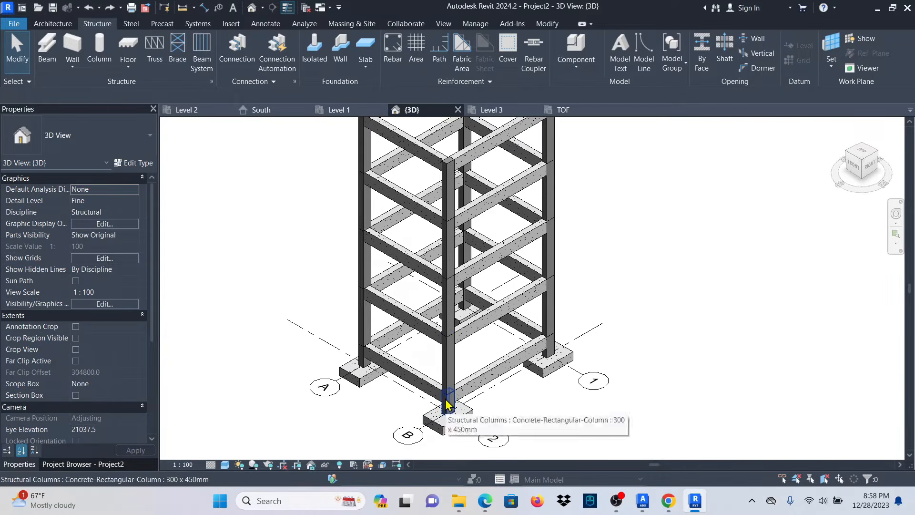
{"action": "scroll", "coordinate": [445, 392], "scroll_direction": "down", "scroll_amount": 1}
{"action": "scroll", "coordinate": [467, 369], "scroll_direction": "up", "scroll_amount": 2}
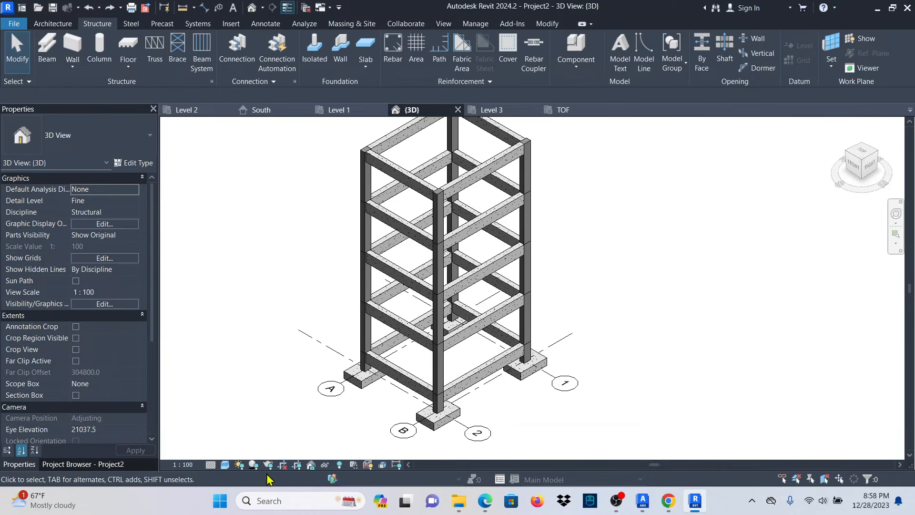
Set the 3D view's graphic display to Wide Lines silhouettes with anti-aliasing and ambient shadows.
{"action": "left_click", "coordinate": [224, 464]}
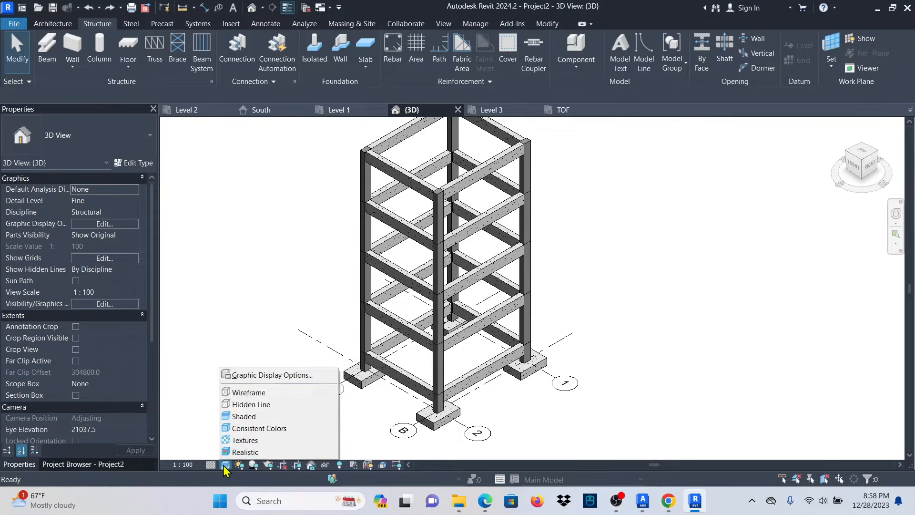
{"action": "left_click", "coordinate": [266, 375]}
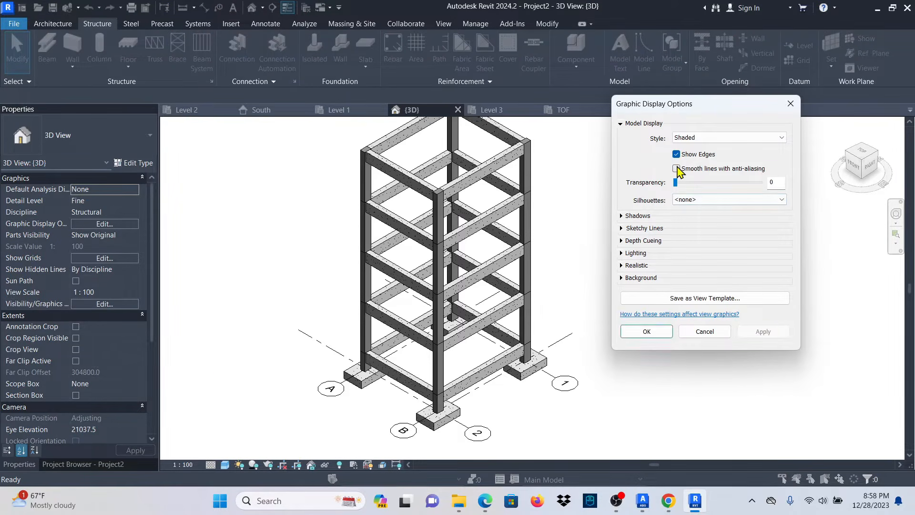
{"action": "left_click", "coordinate": [781, 200]}
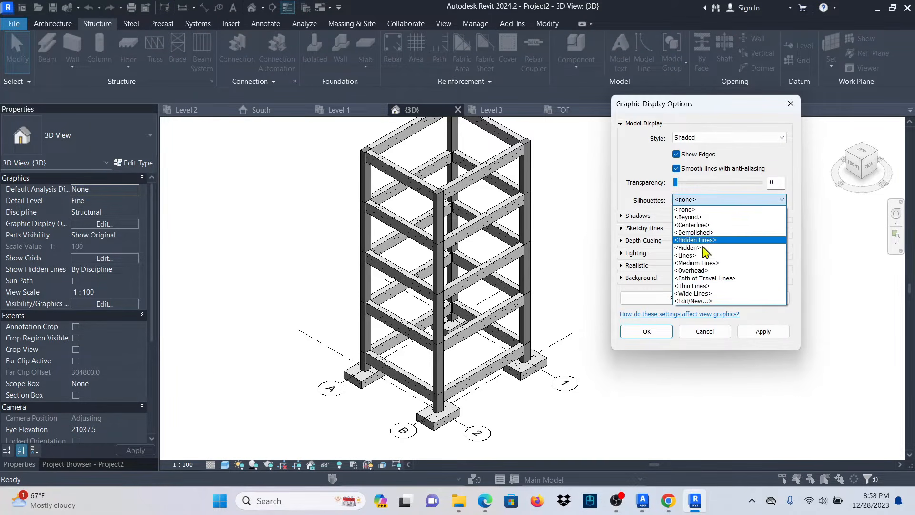
{"action": "left_click", "coordinate": [697, 294]}
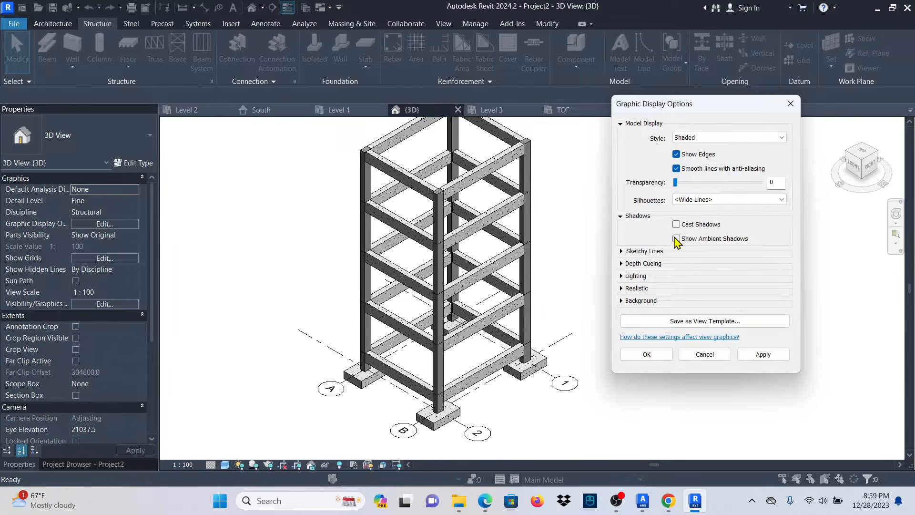
{"action": "left_click", "coordinate": [762, 354]}
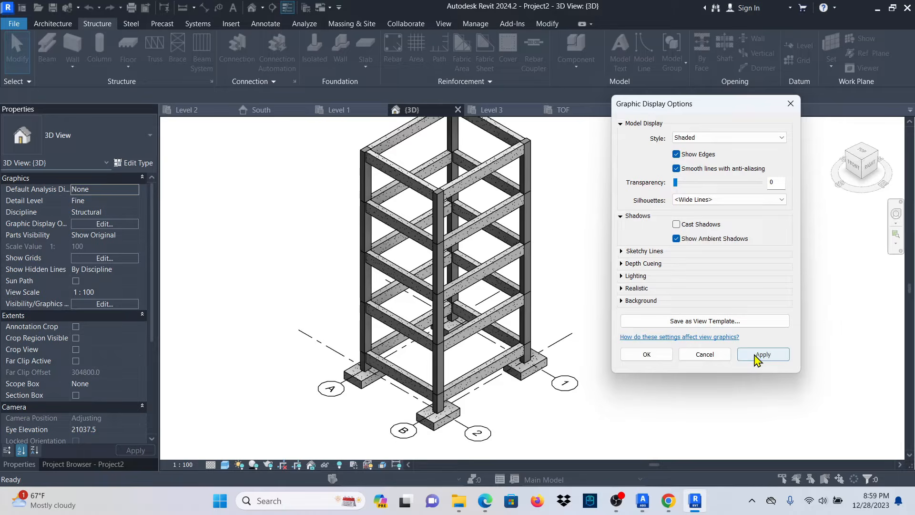
{"action": "left_click", "coordinate": [647, 354]}
Review the restyled 3D model, then switch to the TOF footing plan.
{"action": "scroll", "coordinate": [524, 314], "scroll_direction": "up", "scroll_amount": 5}
{"action": "scroll", "coordinate": [529, 309], "scroll_direction": "down", "scroll_amount": 2}
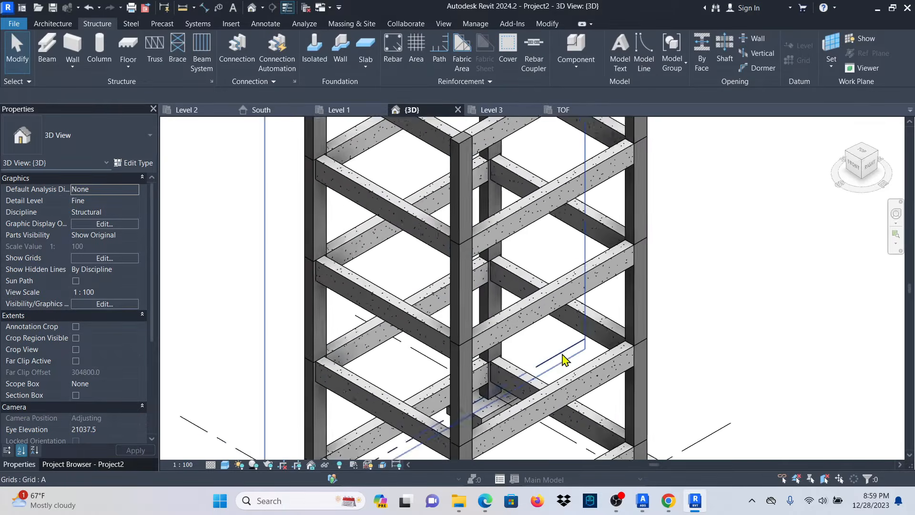
{"action": "scroll", "coordinate": [498, 305], "scroll_direction": "down", "scroll_amount": 4}
{"action": "scroll", "coordinate": [486, 373], "scroll_direction": "up", "scroll_amount": 3}
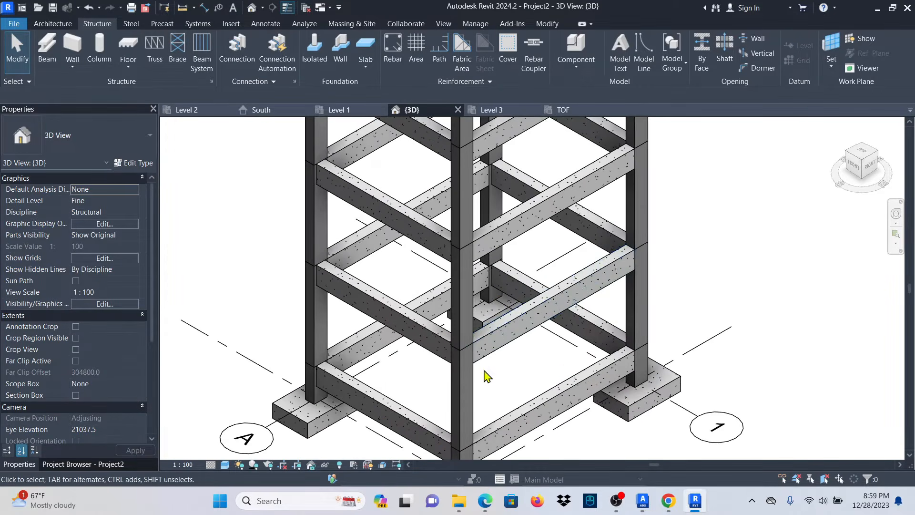
{"action": "scroll", "coordinate": [538, 403], "scroll_direction": "down", "scroll_amount": 1}
{"action": "scroll", "coordinate": [496, 414], "scroll_direction": "down", "scroll_amount": 2}
{"action": "scroll", "coordinate": [495, 417], "scroll_direction": "up", "scroll_amount": 2}
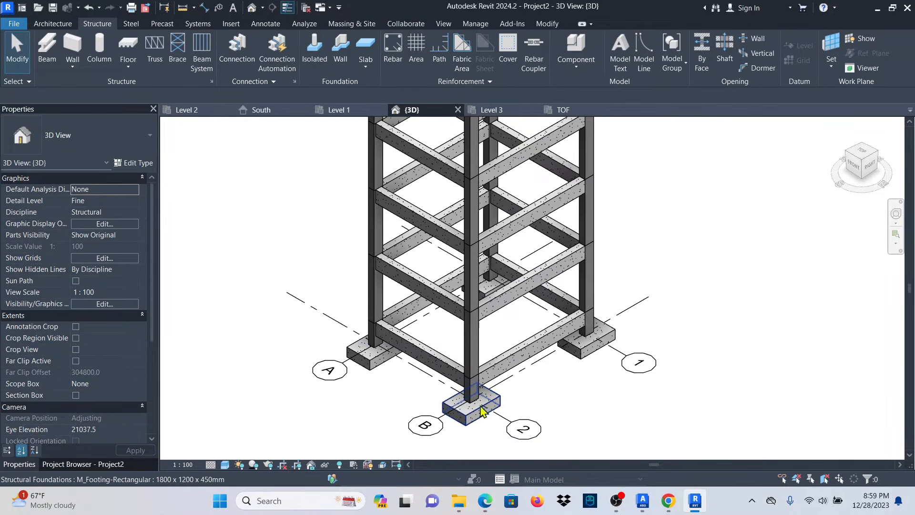
{"action": "scroll", "coordinate": [481, 411], "scroll_direction": "down", "scroll_amount": 2}
{"action": "left_click", "coordinate": [573, 113]}
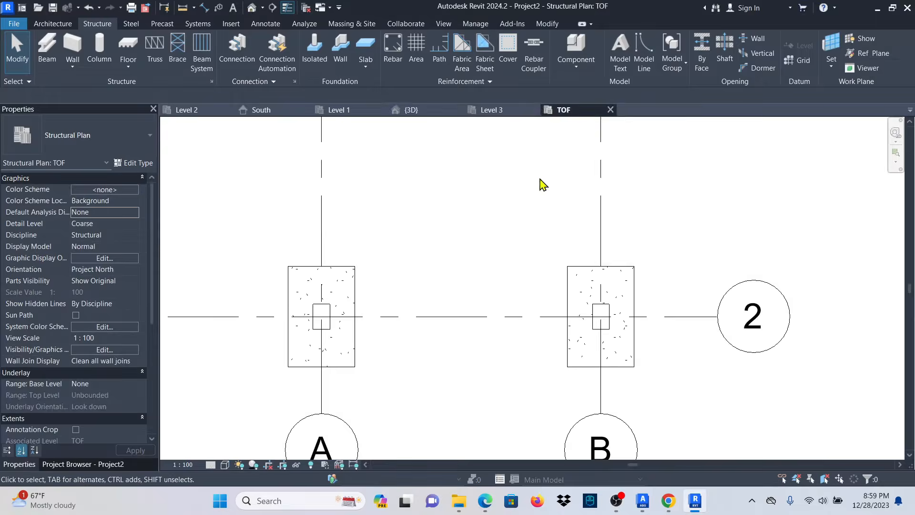
Draw a section across the grid A footing, shorten its depth, and open Section 1.
{"action": "scroll", "coordinate": [431, 257], "scroll_direction": "down", "scroll_amount": 2}
{"action": "scroll", "coordinate": [385, 195], "scroll_direction": "up", "scroll_amount": 1}
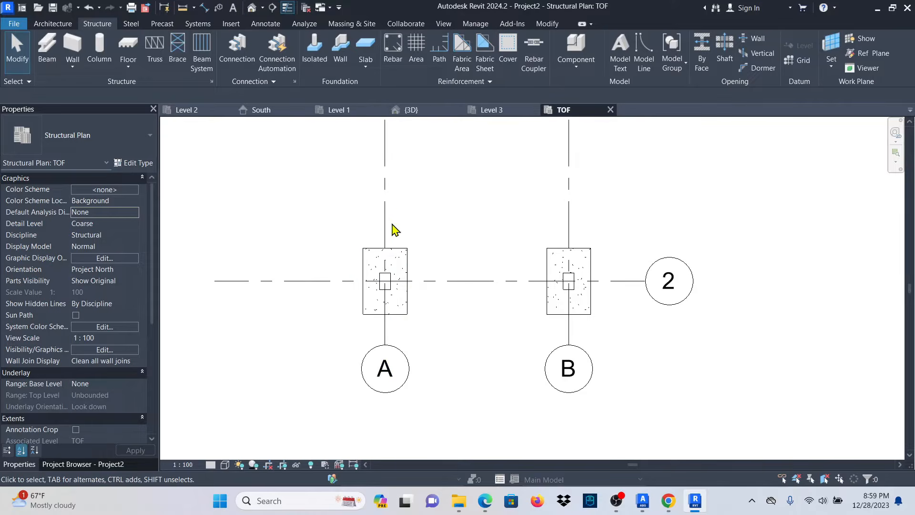
{"action": "left_click", "coordinate": [444, 24]}
{"action": "left_click", "coordinate": [398, 47]}
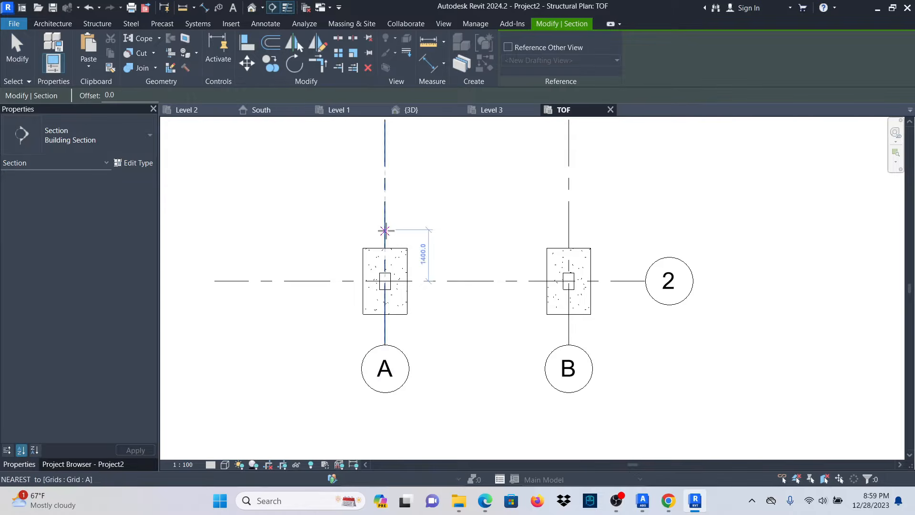
{"action": "left_click", "coordinate": [385, 231]}
{"action": "left_click", "coordinate": [385, 336]}
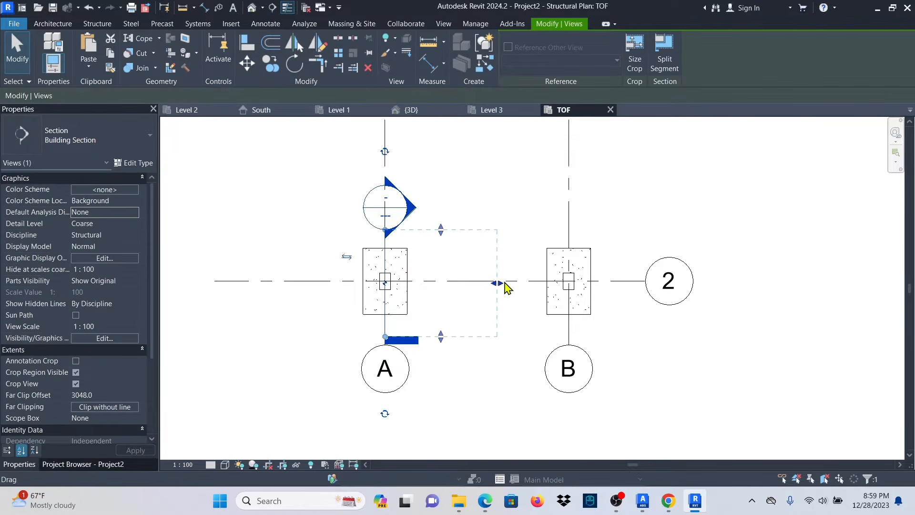
{"action": "left_click_drag", "start_coordinate": [500, 283], "coordinate": [419, 288]}
{"action": "left_click", "coordinate": [484, 187]}
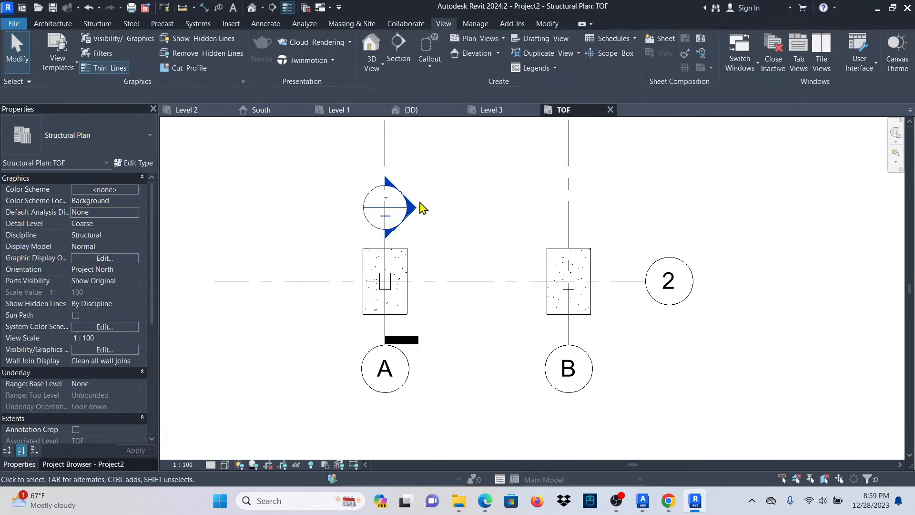
{"action": "double_click", "coordinate": [410, 206]}
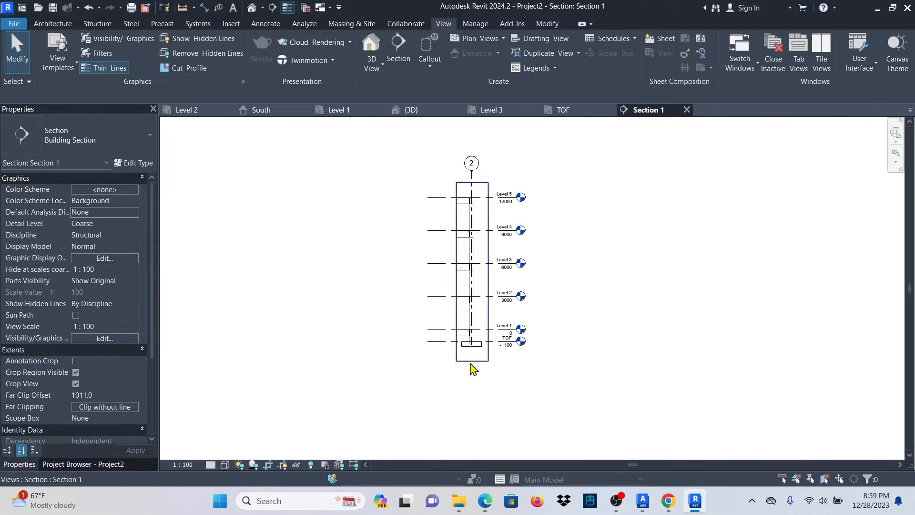
{"action": "scroll", "coordinate": [480, 200], "scroll_direction": "up", "scroll_amount": 3}
{"action": "scroll", "coordinate": [471, 157], "scroll_direction": "down", "scroll_amount": 3}
{"action": "scroll", "coordinate": [472, 343], "scroll_direction": "up", "scroll_amount": 4}
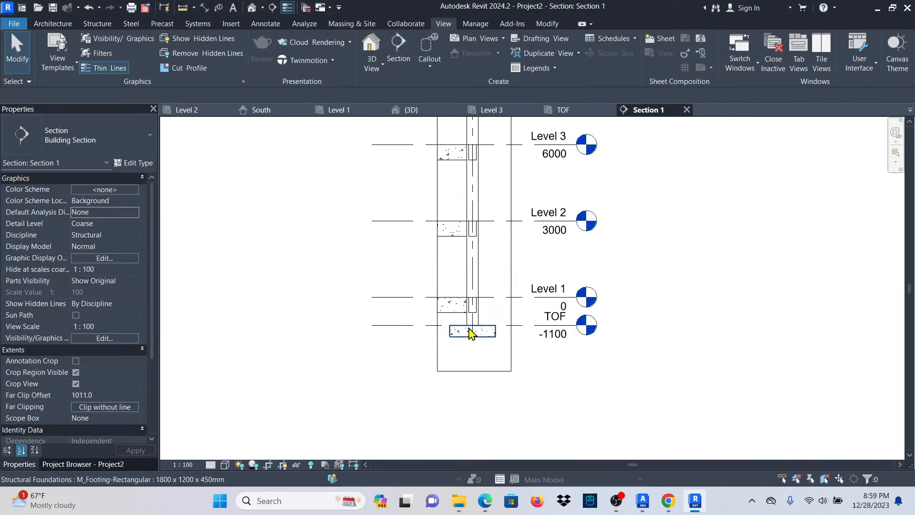
{"action": "scroll", "coordinate": [472, 332], "scroll_direction": "up", "scroll_amount": 6}
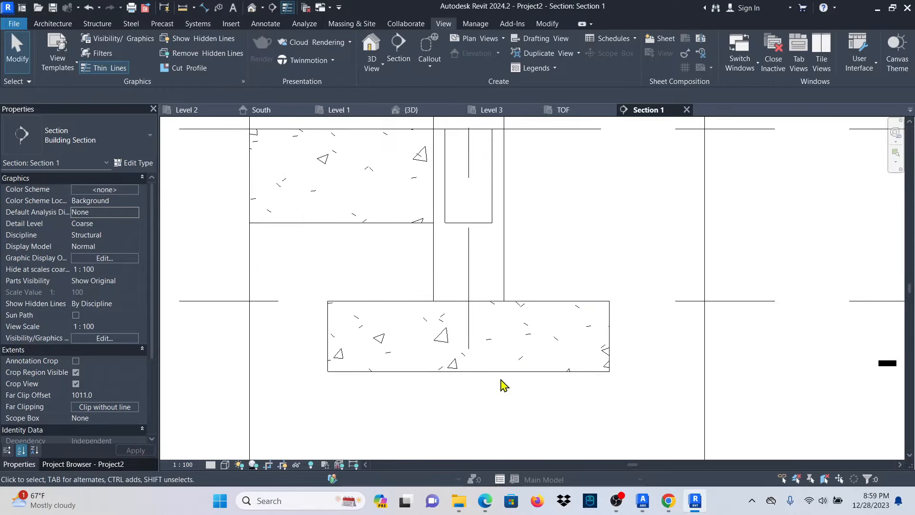
Select the footing and start Rebar with 16T bars of shape 21.
{"action": "left_click", "coordinate": [504, 364]}
{"action": "left_click", "coordinate": [585, 63]}
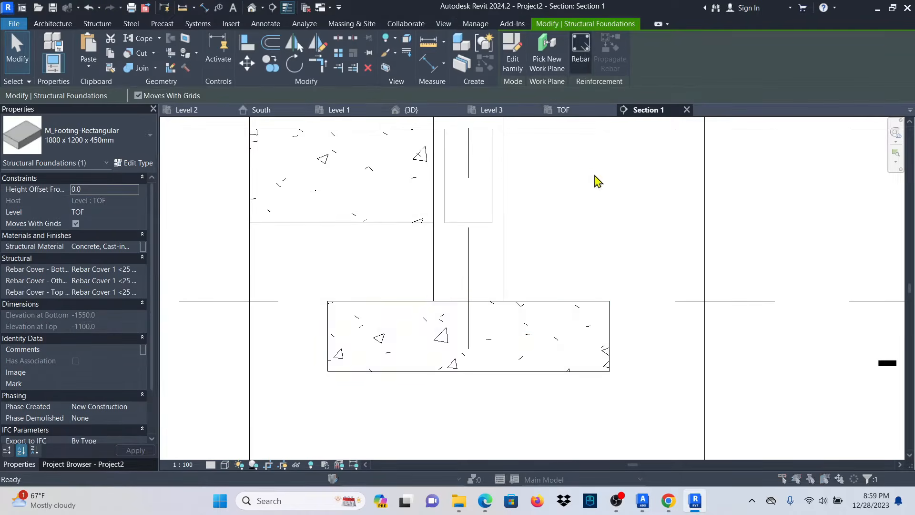
{"action": "left_click", "coordinate": [482, 277]}
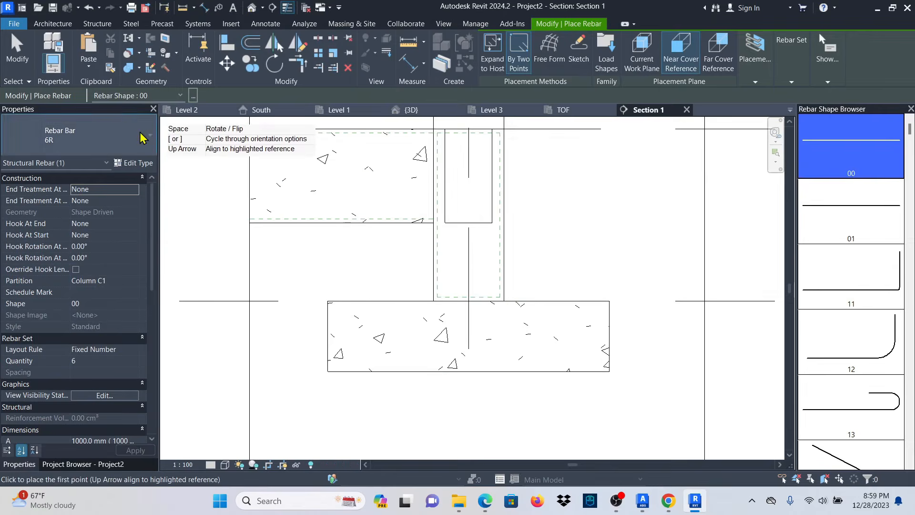
{"action": "left_click", "coordinate": [143, 146]}
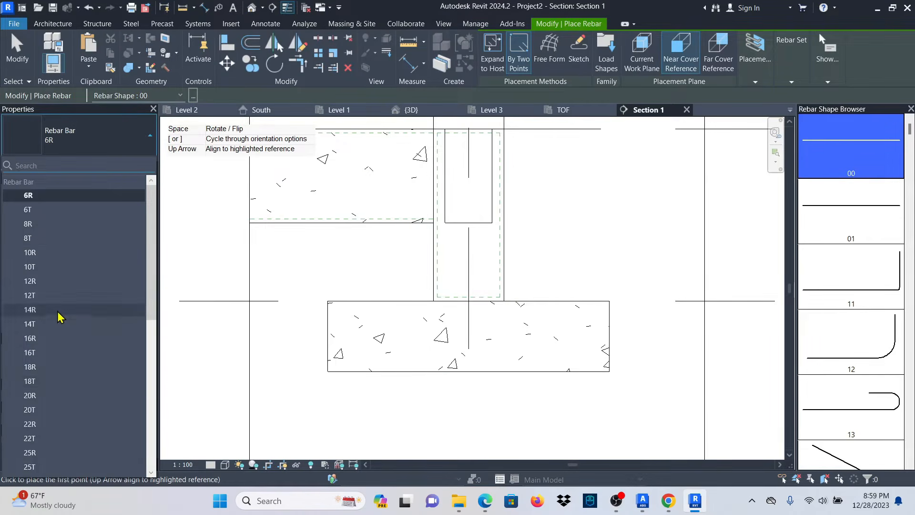
{"action": "left_click", "coordinate": [47, 352]}
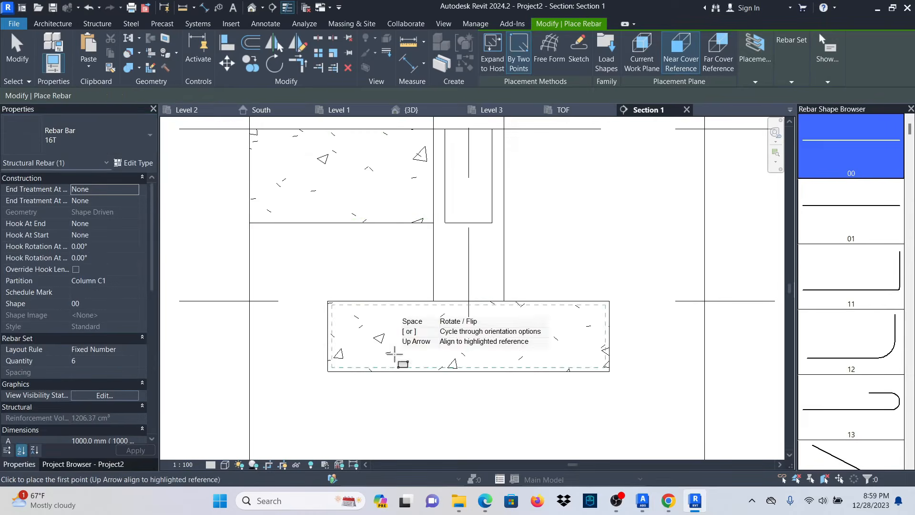
{"action": "scroll", "coordinate": [852, 277], "scroll_direction": "down", "scroll_amount": 3}
{"action": "scroll", "coordinate": [852, 276], "scroll_direction": "down", "scroll_amount": 1}
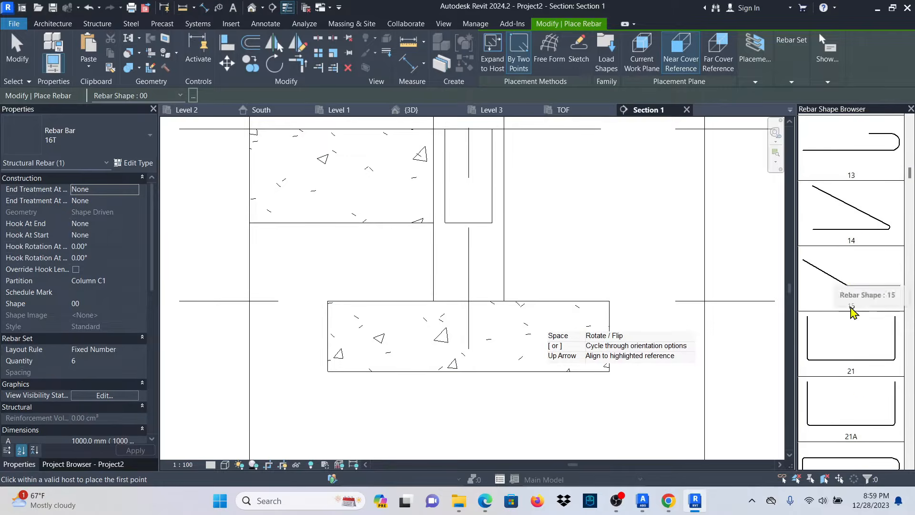
{"action": "left_click", "coordinate": [867, 359]}
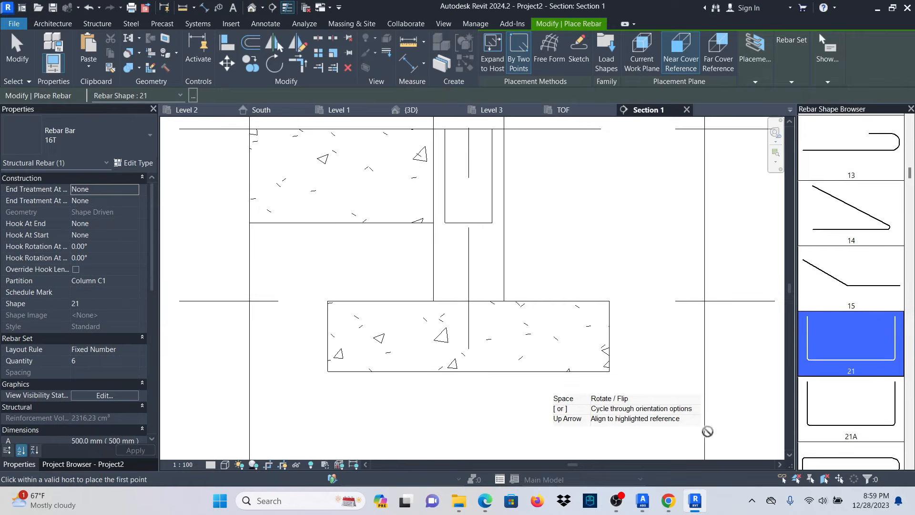
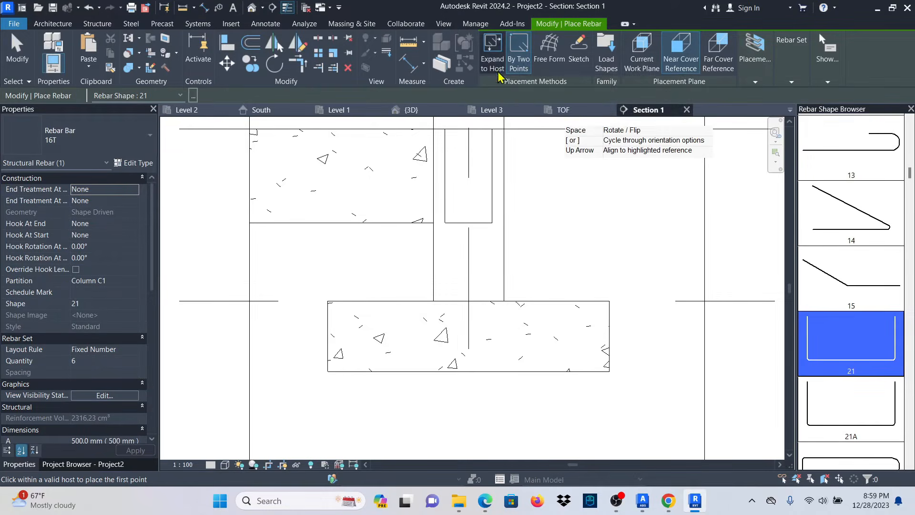
Place a 16T shape 21 U-bar along the footing bottom, expanded to host, parallel to the work plane.
{"action": "left_click", "coordinate": [493, 50]}
{"action": "mouse_move", "coordinate": [495, 71]}
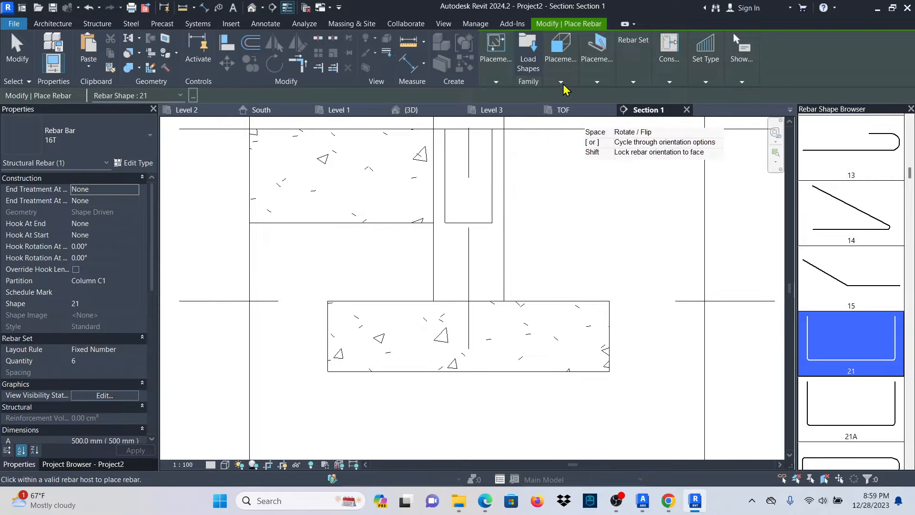
{"action": "mouse_move", "coordinate": [559, 83]}
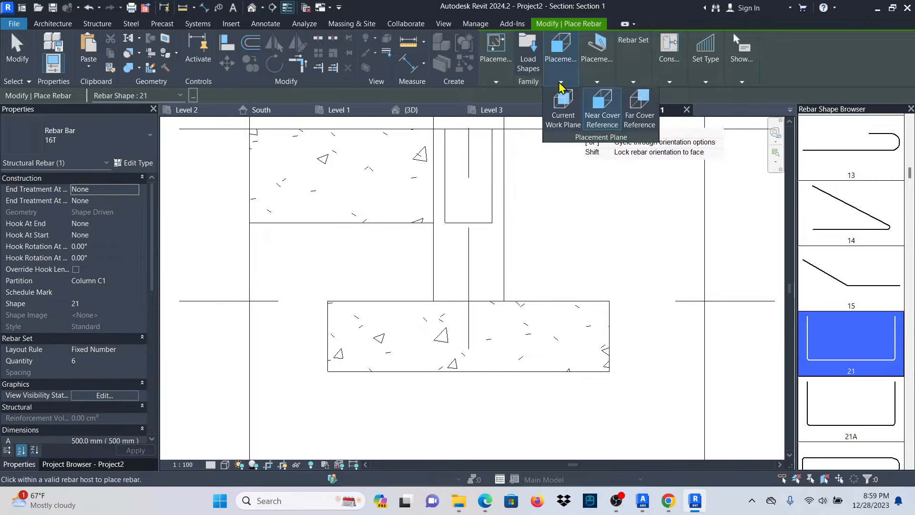
{"action": "left_click", "coordinate": [561, 114]}
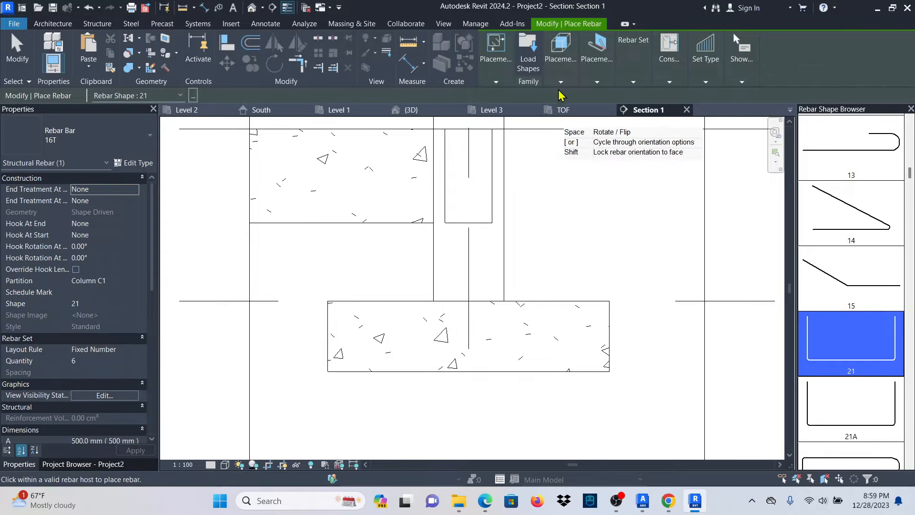
{"action": "mouse_move", "coordinate": [560, 83]}
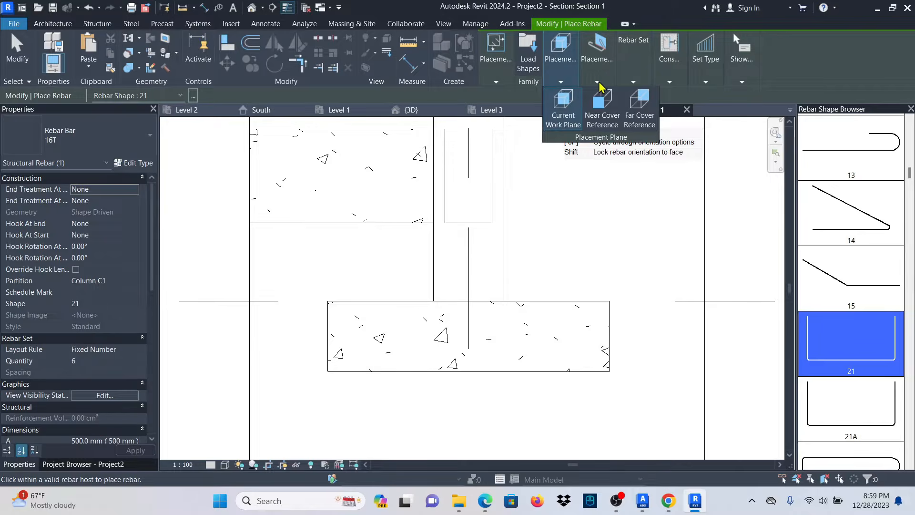
{"action": "mouse_move", "coordinate": [600, 84]}
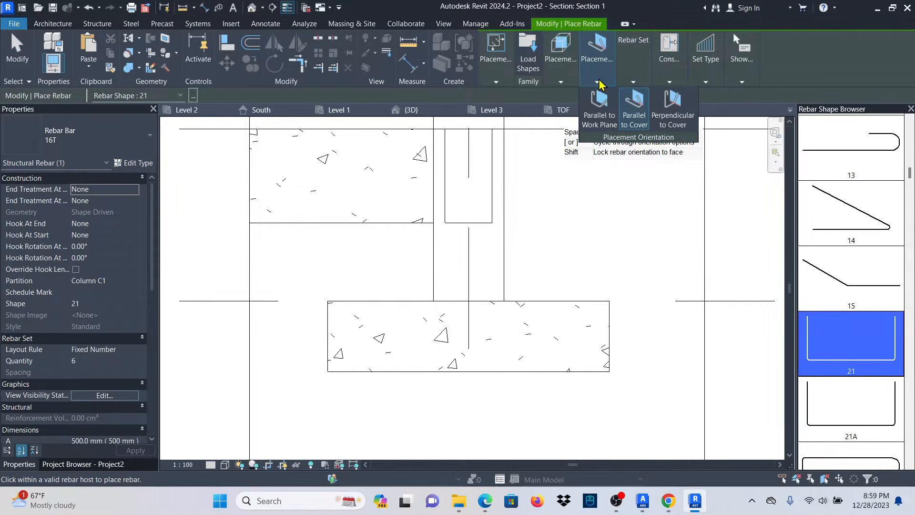
{"action": "left_click", "coordinate": [599, 125]}
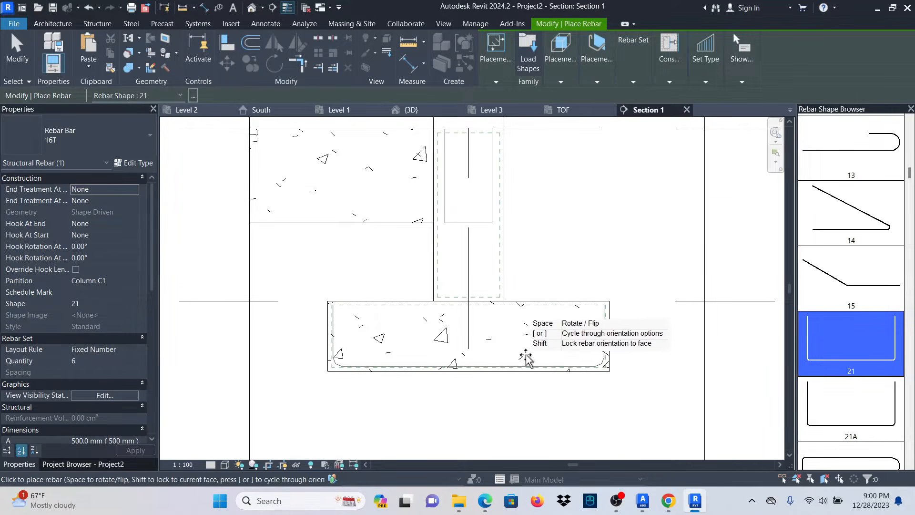
{"action": "scroll", "coordinate": [547, 357], "scroll_direction": "up", "scroll_amount": 2}
{"action": "scroll", "coordinate": [563, 313], "scroll_direction": "down", "scroll_amount": 1}
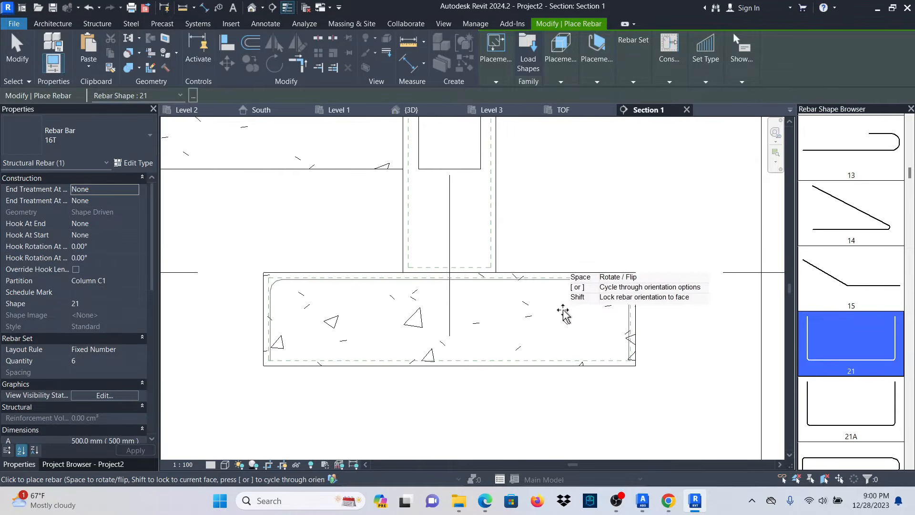
{"action": "left_click", "coordinate": [547, 354]}
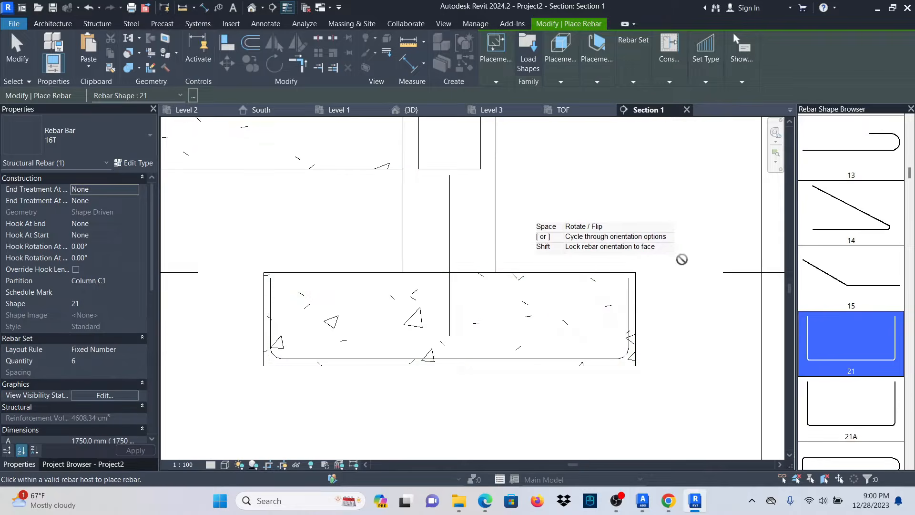
Finish rebar placement and set Section 1 to Fine detail level.
{"action": "left_click", "coordinate": [17, 53]}
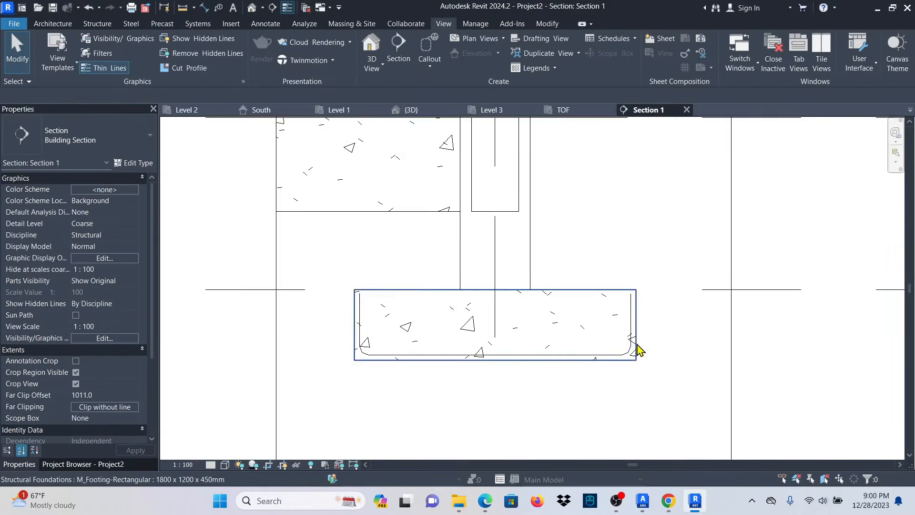
{"action": "scroll", "coordinate": [634, 347], "scroll_direction": "up", "scroll_amount": 1}
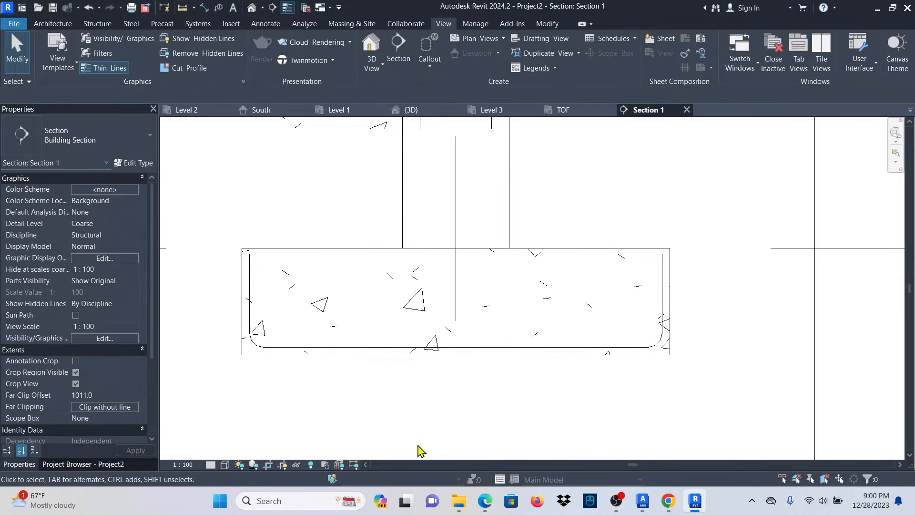
{"action": "left_click", "coordinate": [210, 464]}
{"action": "left_click", "coordinate": [224, 452]}
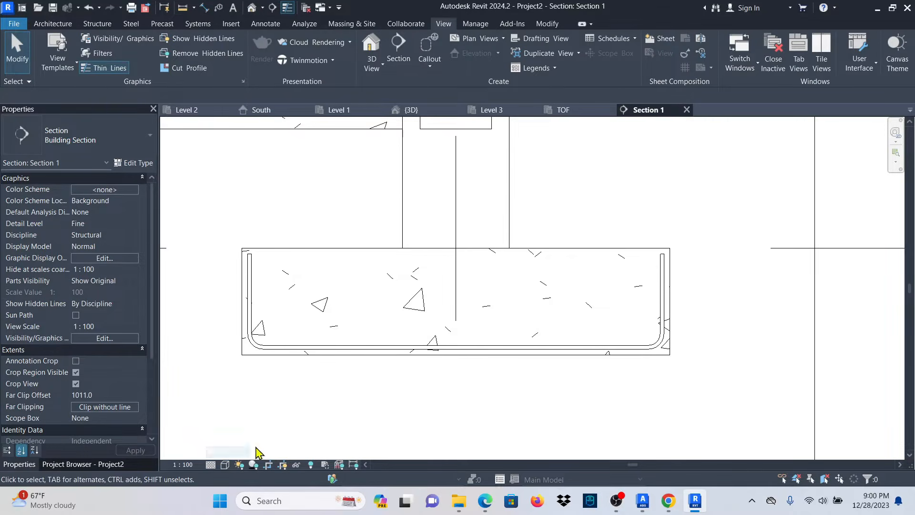
Lay out the footing U-bar set at 200 mm maximum spacing, giving 7 bars.
{"action": "left_click", "coordinate": [564, 348]}
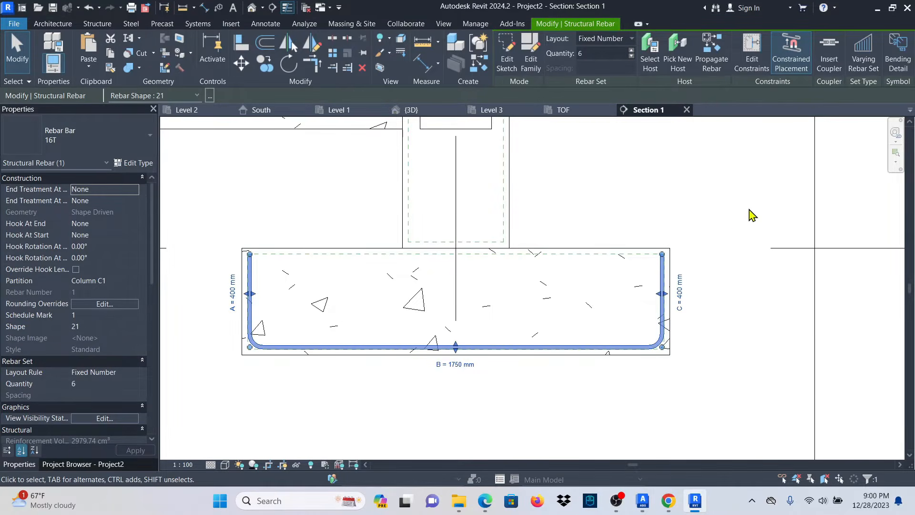
{"action": "left_click", "coordinate": [632, 41]}
{"action": "left_click", "coordinate": [613, 80]}
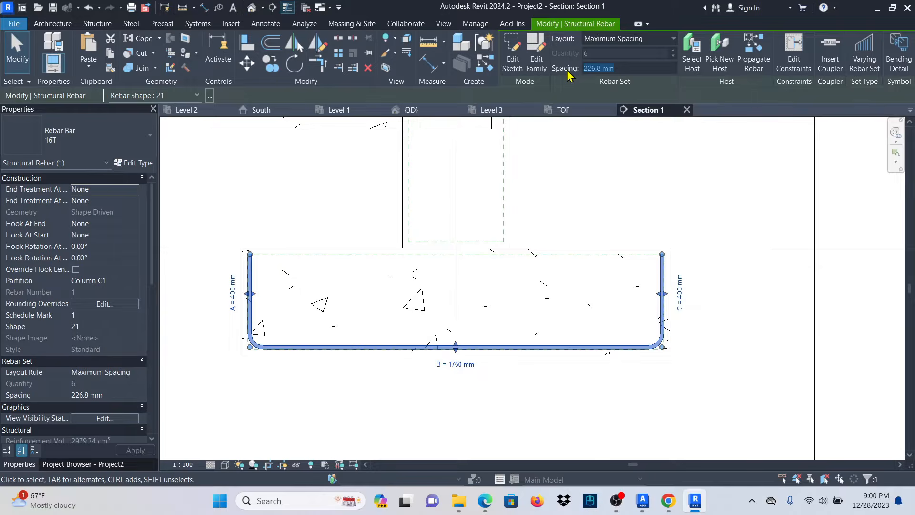
{"action": "left_click", "coordinate": [611, 188]}
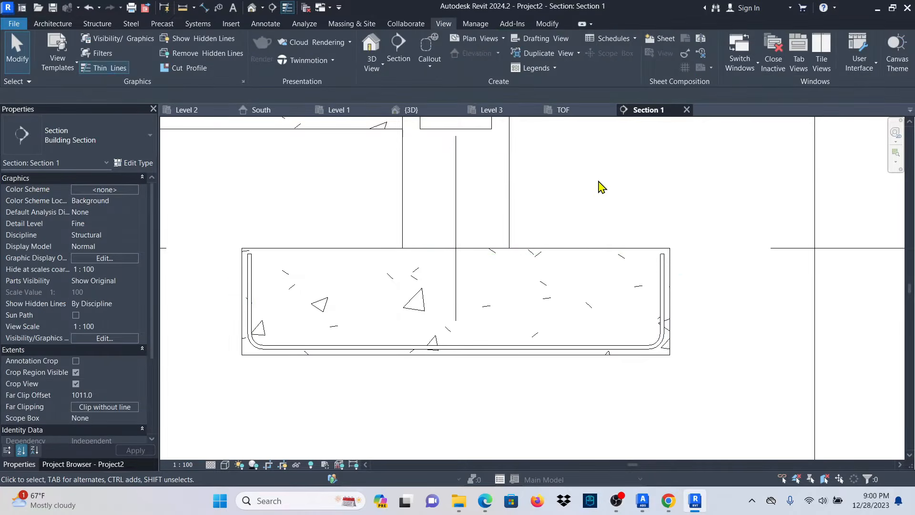
{"action": "left_click", "coordinate": [552, 353]}
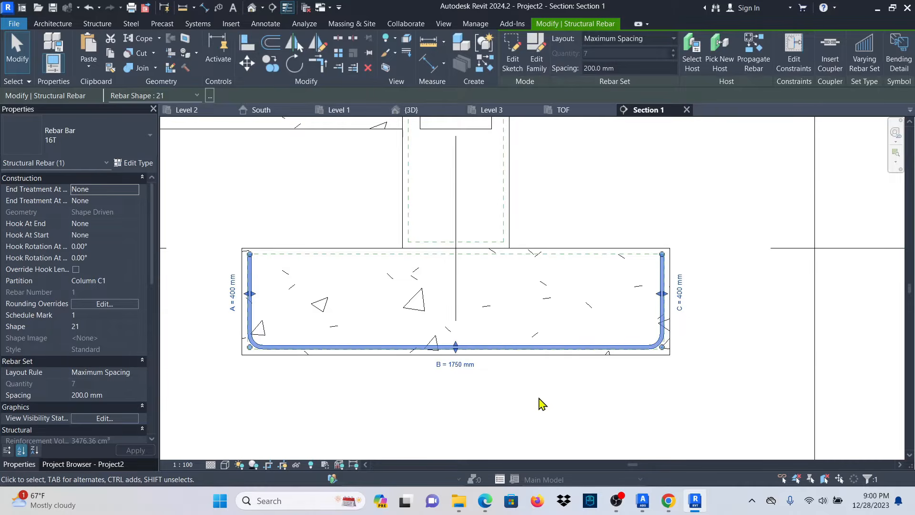
{"action": "right_click", "coordinate": [510, 347]}
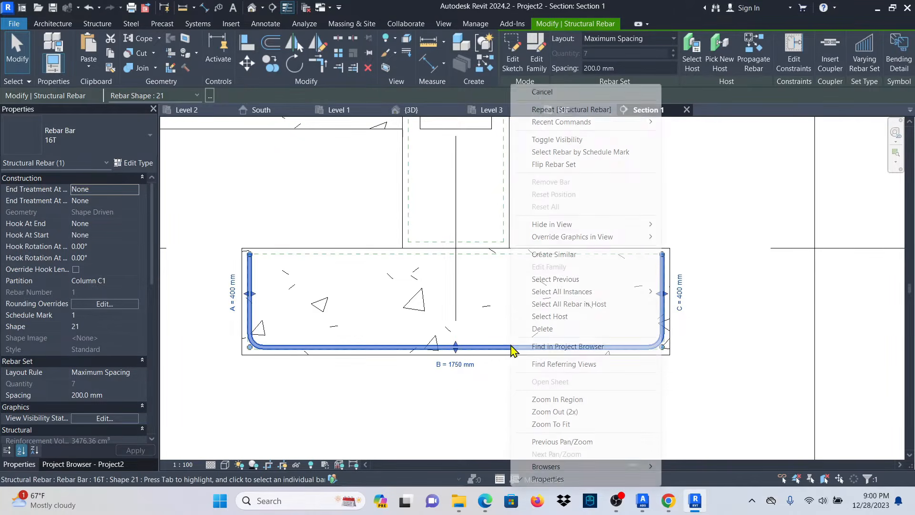
Create a similar shape 21 U-bar set perpendicular to cover: 10 bars at 200 mm.
{"action": "left_click", "coordinate": [575, 256]}
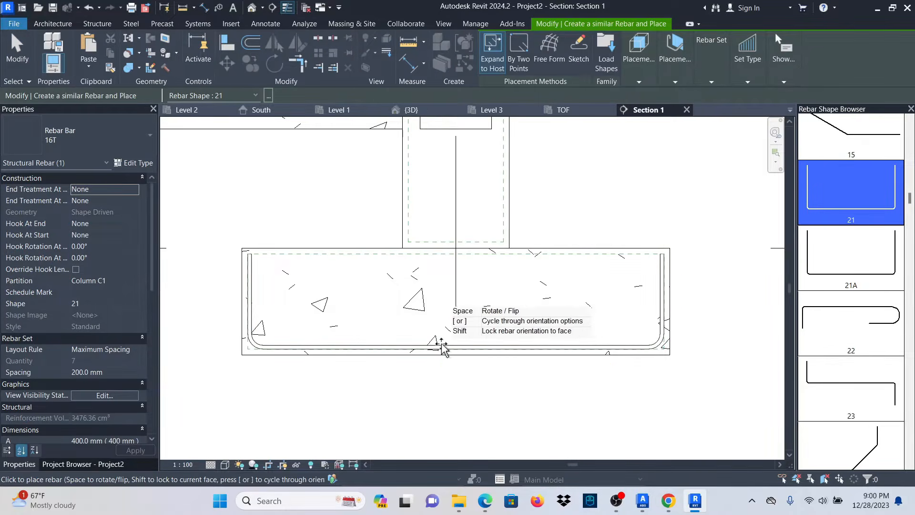
{"action": "scroll", "coordinate": [428, 343], "scroll_direction": "down", "scroll_amount": 2}
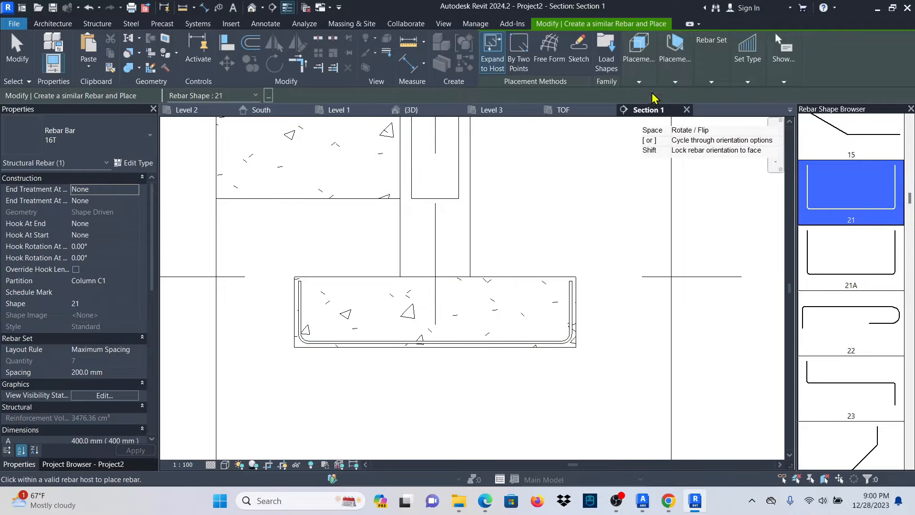
{"action": "left_click", "coordinate": [674, 83]}
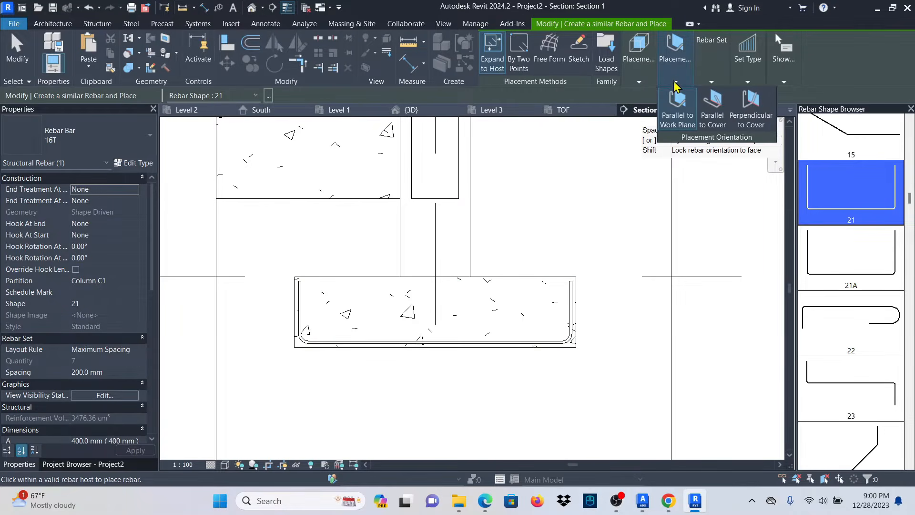
{"action": "left_click", "coordinate": [753, 107]}
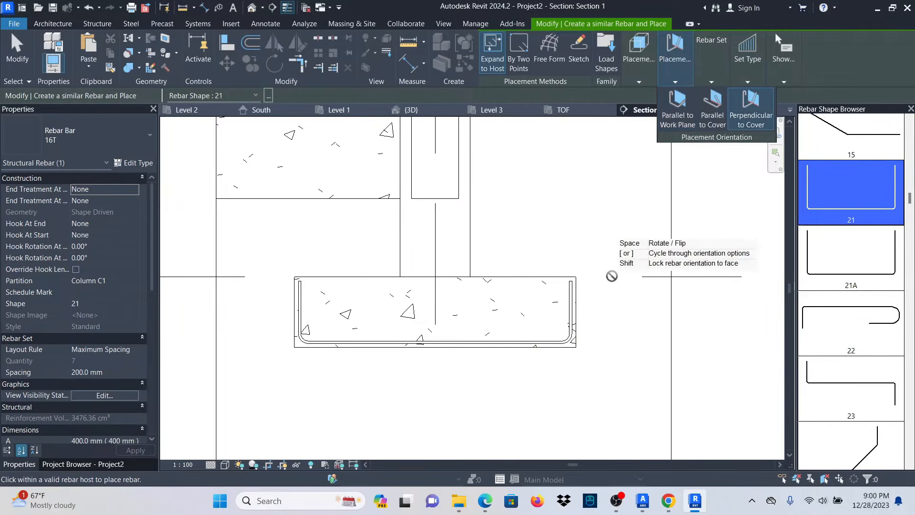
{"action": "left_click", "coordinate": [528, 329]}
{"action": "scroll", "coordinate": [554, 342], "scroll_direction": "up", "scroll_amount": 2}
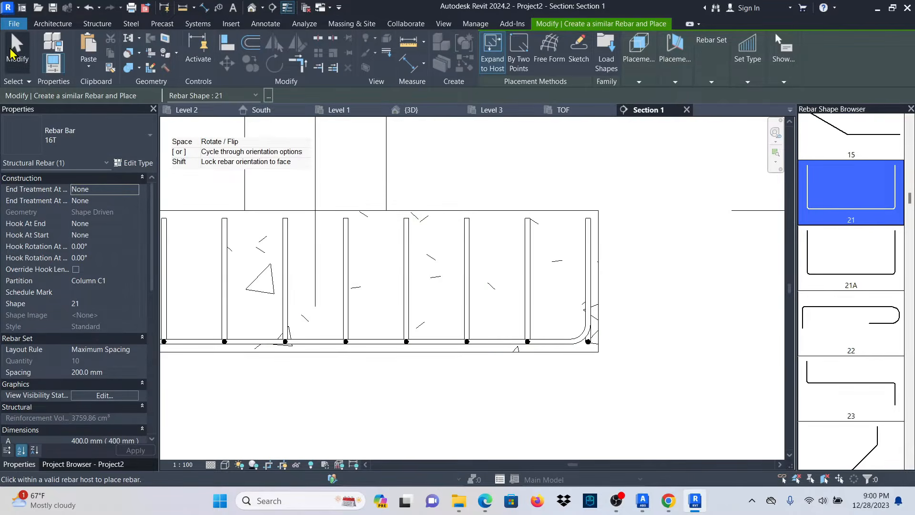
{"action": "left_click", "coordinate": [16, 49]}
{"action": "scroll", "coordinate": [539, 362], "scroll_direction": "up", "scroll_amount": 3}
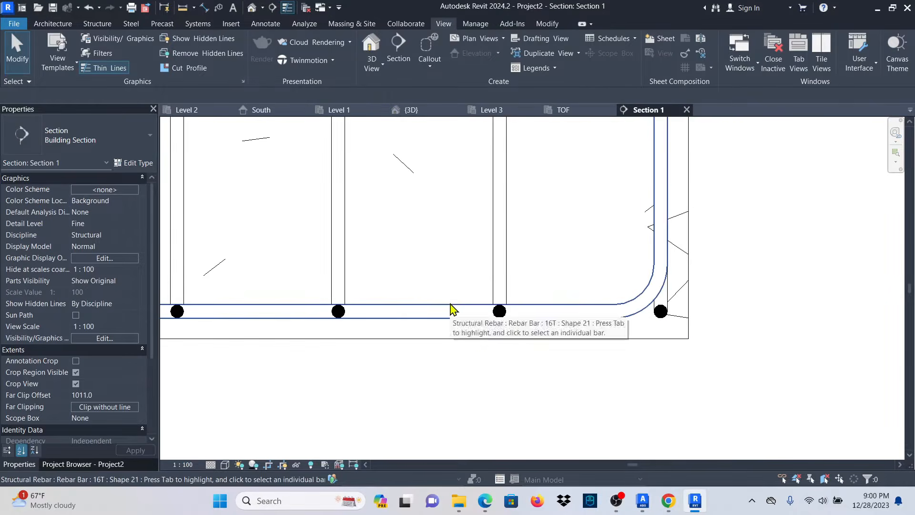
Edit the perpendicular bar set's constraints, offsetting its bottom segment by -16 mm.
{"action": "scroll", "coordinate": [519, 319], "scroll_direction": "down", "scroll_amount": 2}
{"action": "left_click", "coordinate": [505, 286]}
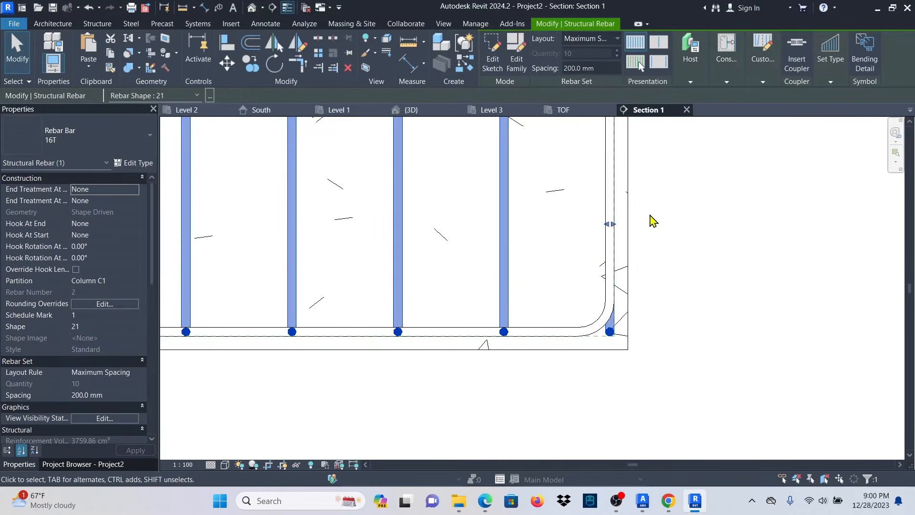
{"action": "mouse_move", "coordinate": [732, 61]}
{"action": "left_click", "coordinate": [728, 102]}
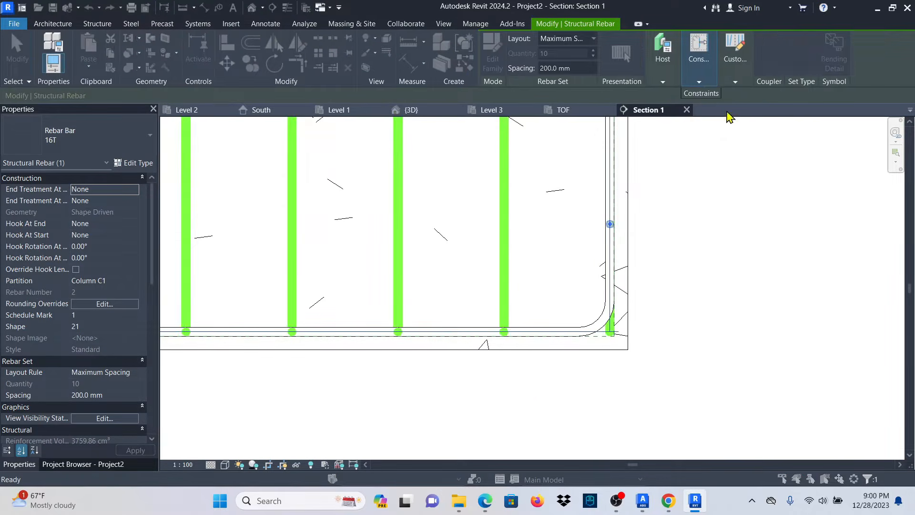
{"action": "scroll", "coordinate": [627, 260], "scroll_direction": "down", "scroll_amount": 1}
{"action": "scroll", "coordinate": [456, 317], "scroll_direction": "up", "scroll_amount": 2}
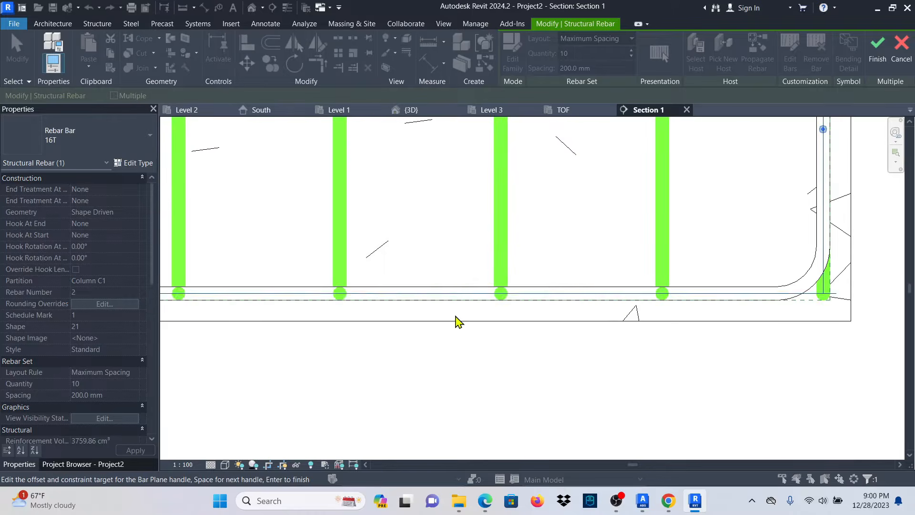
{"action": "left_click", "coordinate": [449, 293]}
{"action": "scroll", "coordinate": [541, 323], "scroll_direction": "down", "scroll_amount": 1}
{"action": "scroll", "coordinate": [596, 339], "scroll_direction": "down", "scroll_amount": 1}
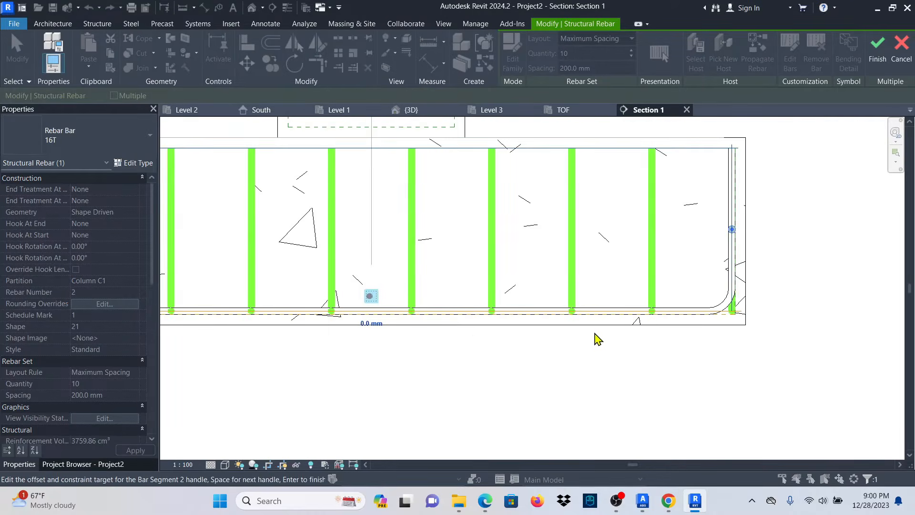
{"action": "scroll", "coordinate": [376, 328], "scroll_direction": "up", "scroll_amount": 1}
{"action": "left_click", "coordinate": [375, 325]}
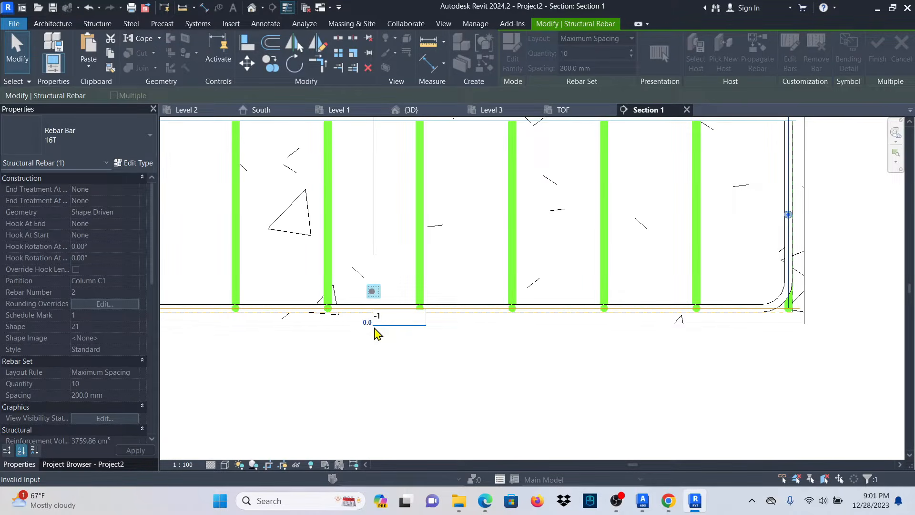
{"action": "key", "text": "Return"}
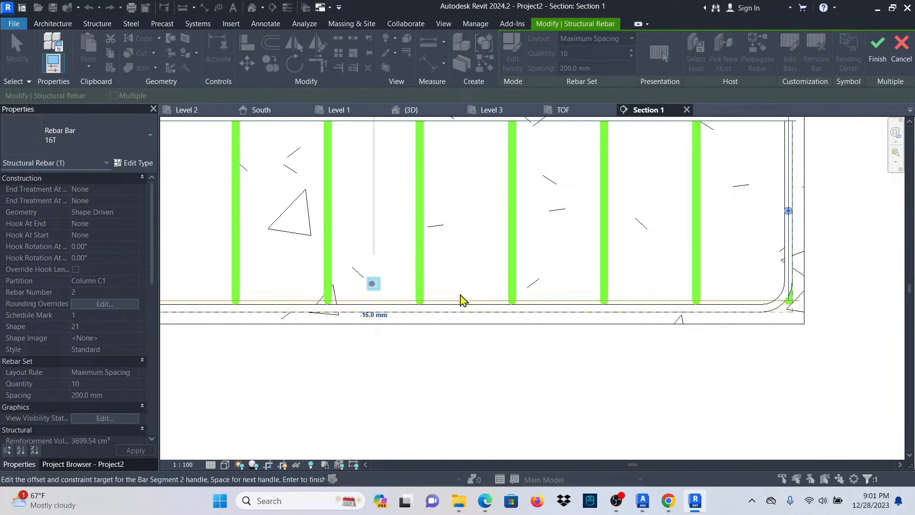
{"action": "left_click", "coordinate": [876, 48]}
Inspect the footing rebar set in Section 1, then switch to the {3D} view.
{"action": "scroll", "coordinate": [555, 388], "scroll_direction": "down", "scroll_amount": 1}
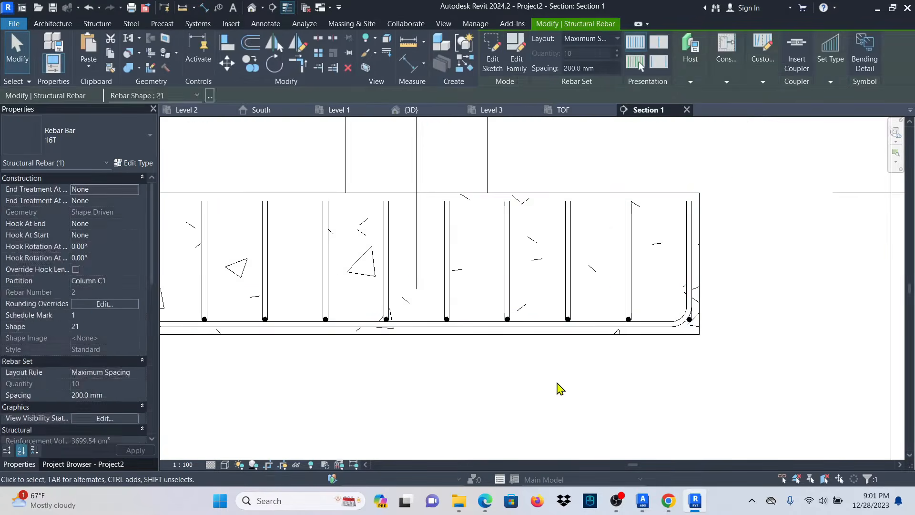
{"action": "scroll", "coordinate": [632, 278], "scroll_direction": "up", "scroll_amount": 1}
{"action": "left_click", "coordinate": [617, 277]}
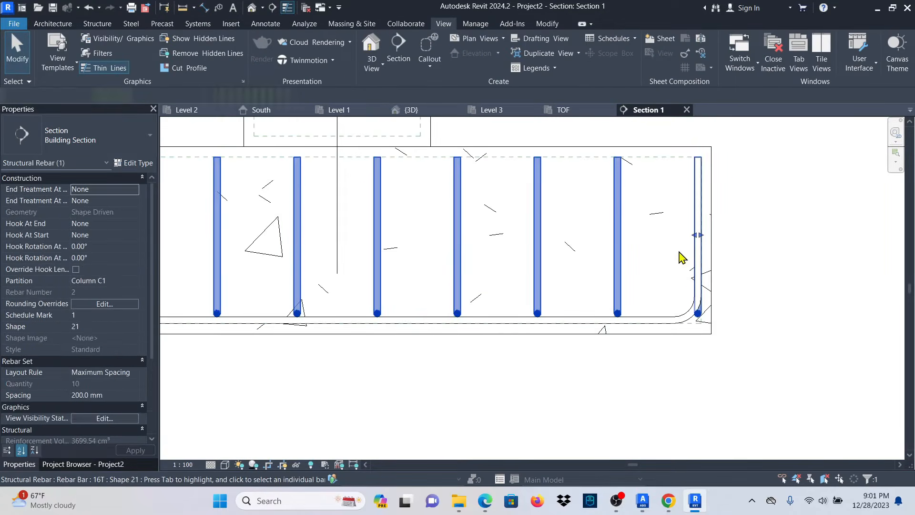
{"action": "scroll", "coordinate": [571, 286], "scroll_direction": "down", "scroll_amount": 2}
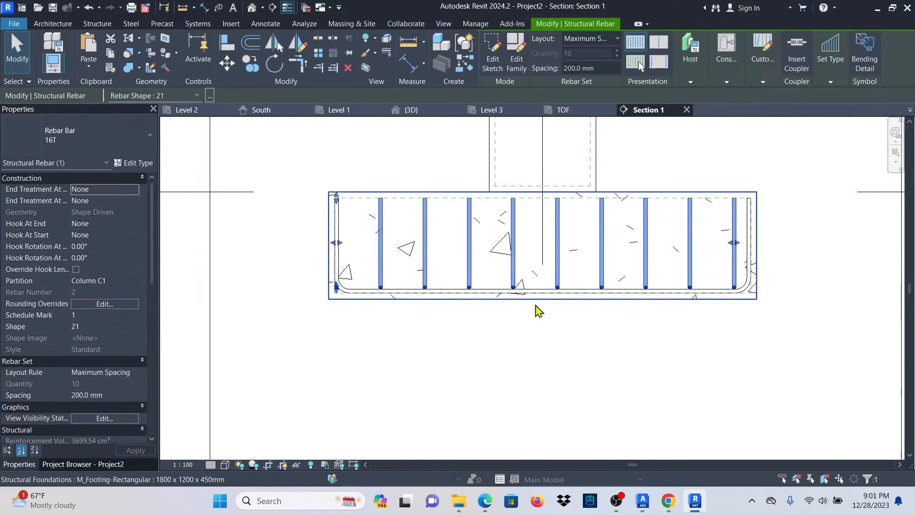
{"action": "left_click", "coordinate": [506, 382]}
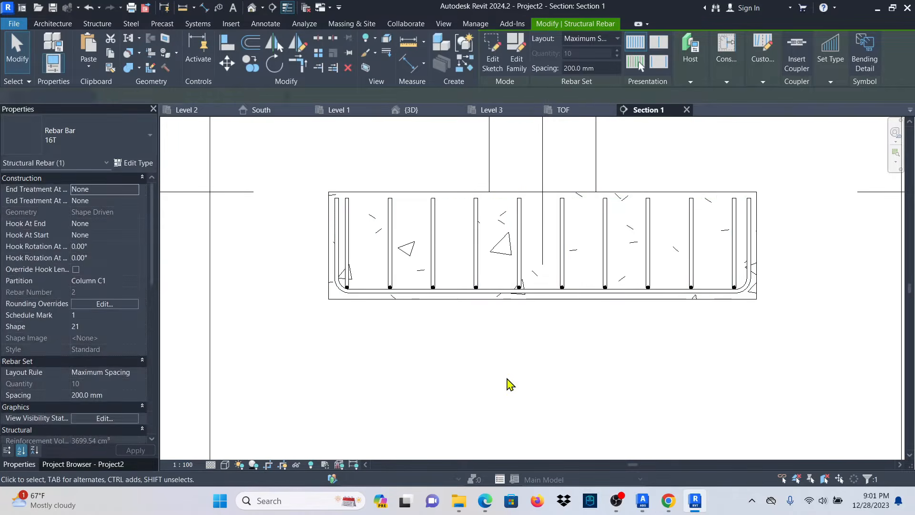
{"action": "scroll", "coordinate": [507, 382], "scroll_direction": "down", "scroll_amount": 2}
{"action": "scroll", "coordinate": [439, 300], "scroll_direction": "down", "scroll_amount": 3}
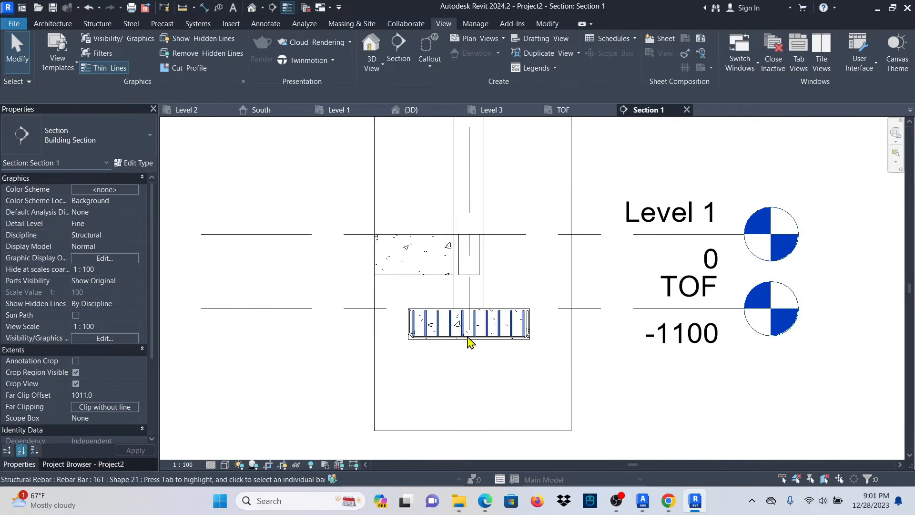
{"action": "left_click", "coordinate": [411, 110]}
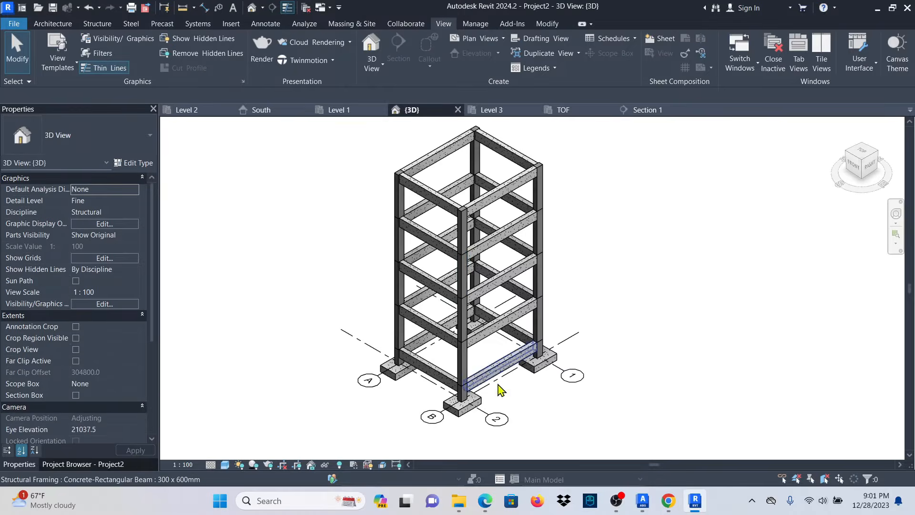
Crossing-select the lower frame and filter the selection to Structural Rebar only.
{"action": "scroll", "coordinate": [491, 431], "scroll_direction": "up", "scroll_amount": 3}
{"action": "scroll", "coordinate": [547, 394], "scroll_direction": "down", "scroll_amount": 3}
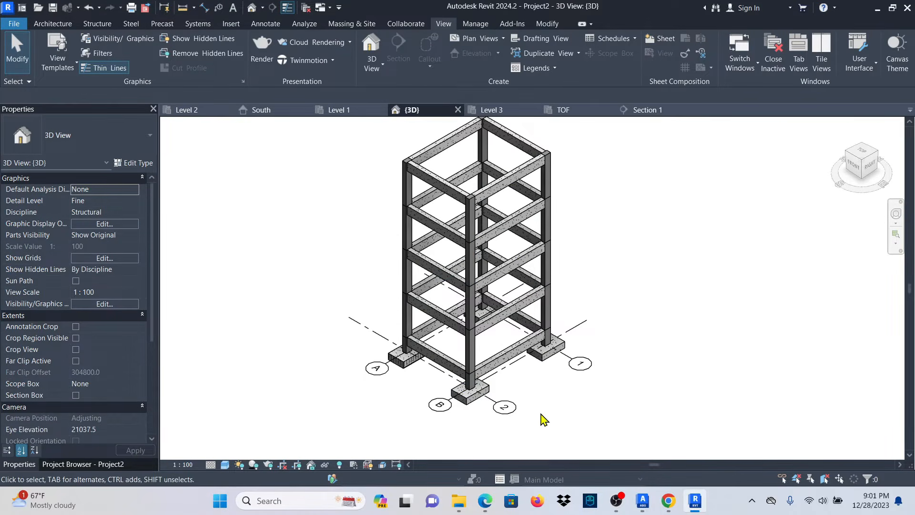
{"action": "left_click_drag", "start_coordinate": [534, 428], "coordinate": [337, 333]}
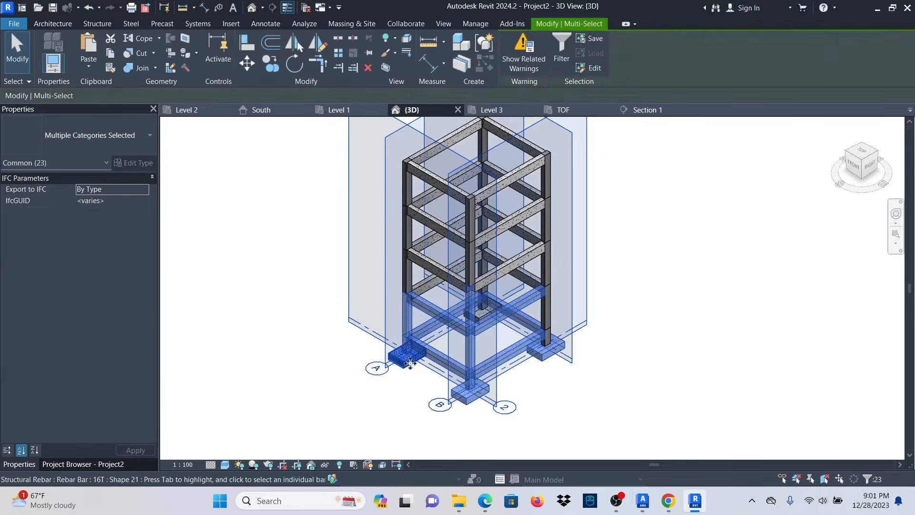
{"action": "left_click", "coordinate": [563, 47]}
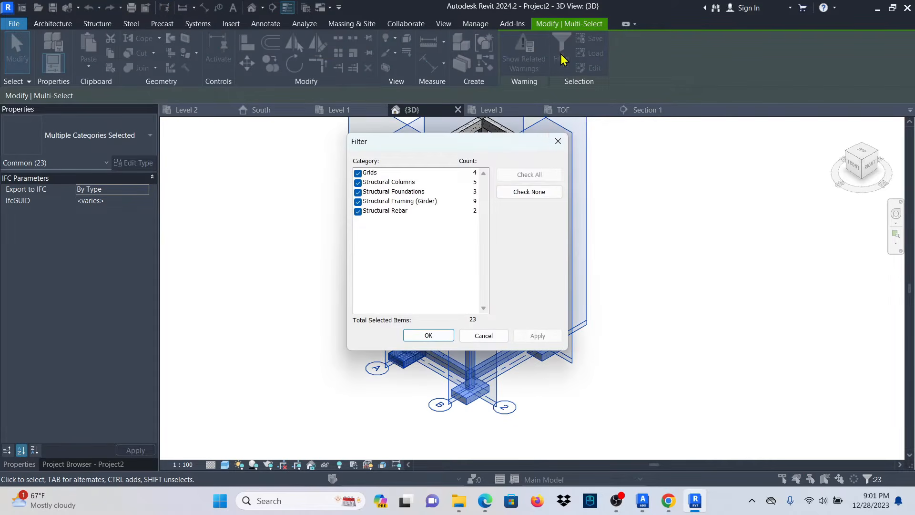
{"action": "left_click", "coordinate": [530, 192]}
{"action": "left_click", "coordinate": [358, 211]}
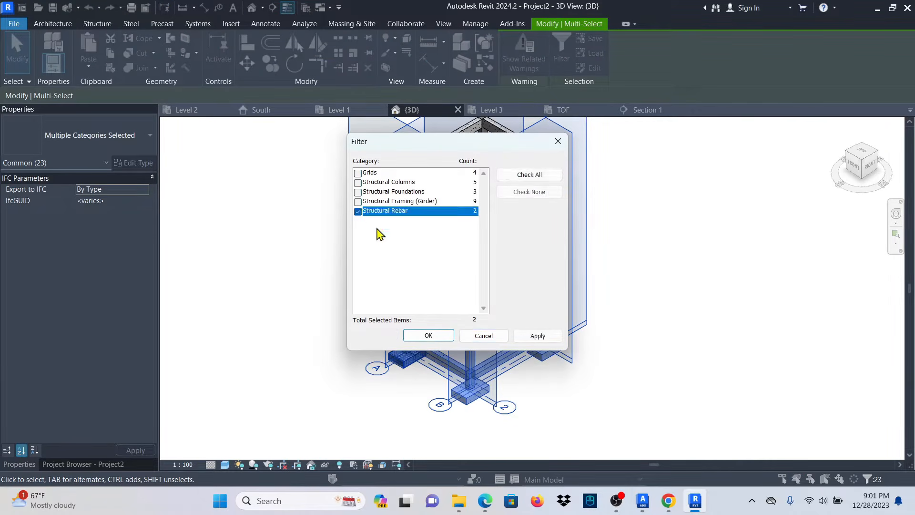
{"action": "left_click", "coordinate": [538, 336]}
{"action": "left_click", "coordinate": [428, 336]}
{"action": "scroll", "coordinate": [396, 385], "scroll_direction": "up", "scroll_amount": 4}
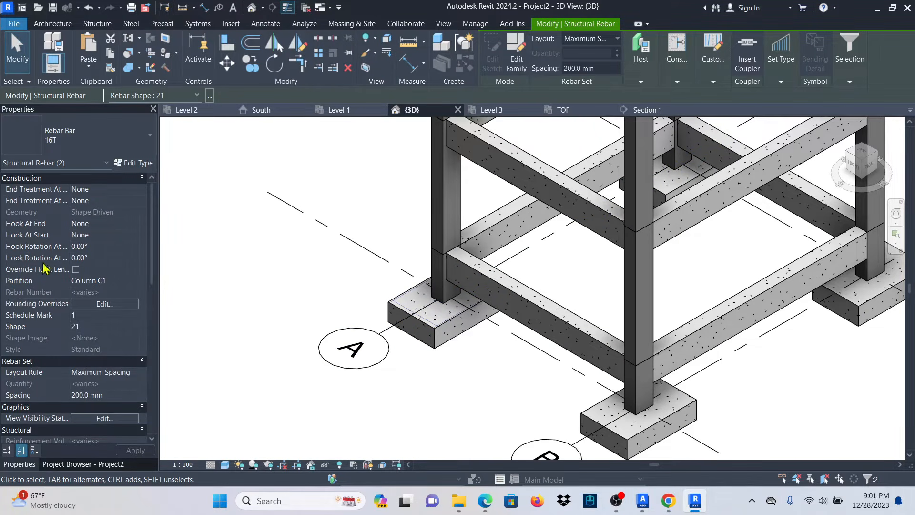
Set the footing rebar to View Unobscured in {3D} and orbit to see the cage.
{"action": "left_click", "coordinate": [104, 418]}
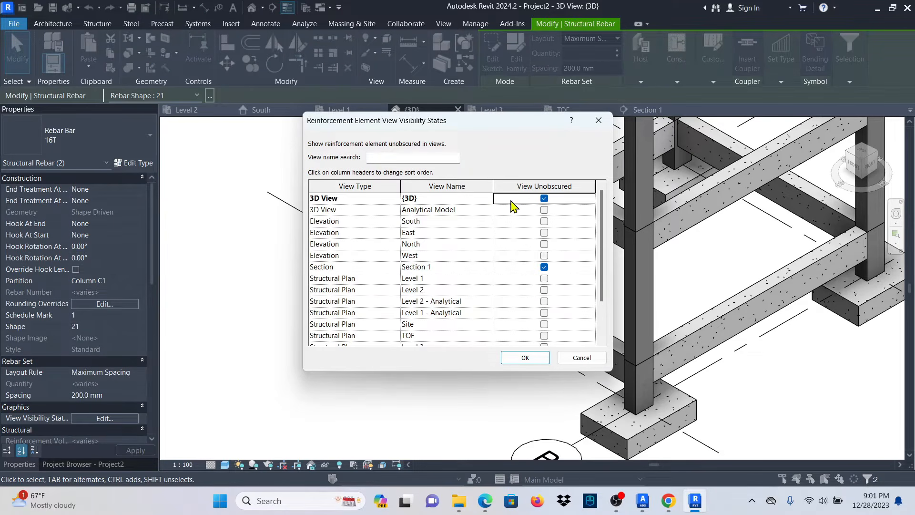
{"action": "left_click", "coordinate": [523, 359]}
{"action": "scroll", "coordinate": [381, 296], "scroll_direction": "up", "scroll_amount": 5}
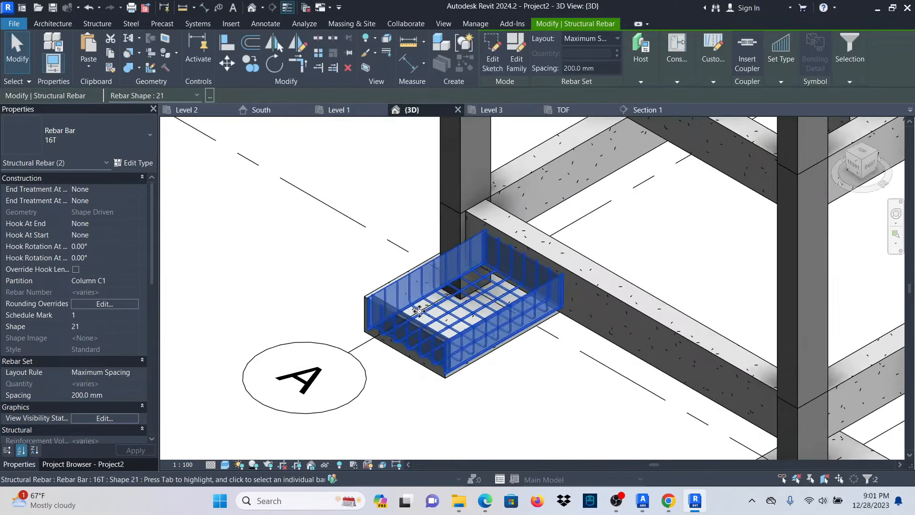
{"action": "left_click", "coordinate": [271, 231]}
{"action": "scroll", "coordinate": [321, 291], "scroll_direction": "down", "scroll_amount": 6}
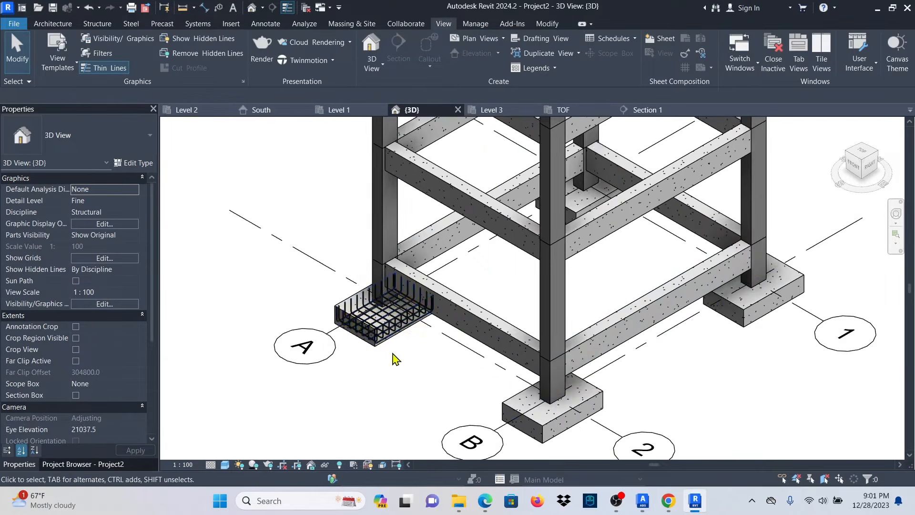
{"action": "middle_click_drag", "start_coordinate": [637, 343], "coordinate": [639, 257], "text": "shift"}
{"action": "scroll", "coordinate": [364, 374], "scroll_direction": "up", "scroll_amount": 5}
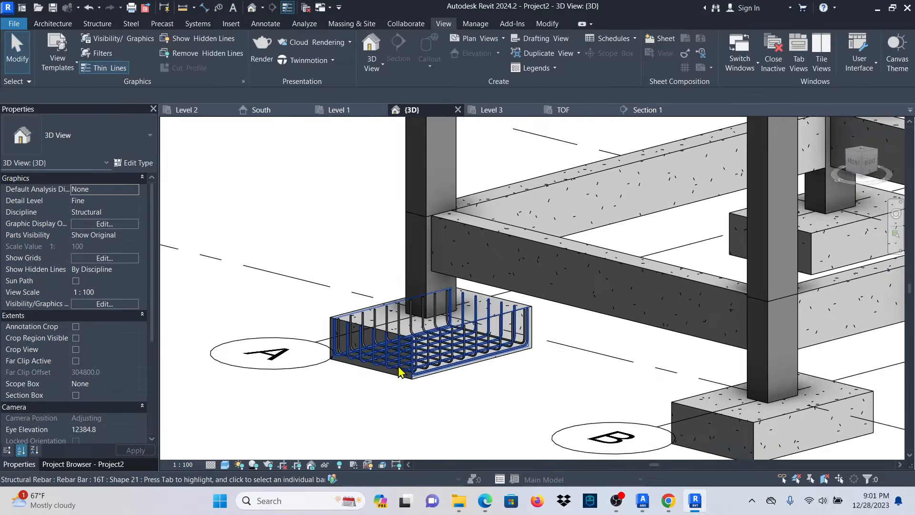
Propagate the grid A footing rebar to the other footings, including B-2 and the central one.
{"action": "left_click", "coordinate": [556, 361]}
{"action": "scroll", "coordinate": [307, 390], "scroll_direction": "down", "scroll_amount": 2}
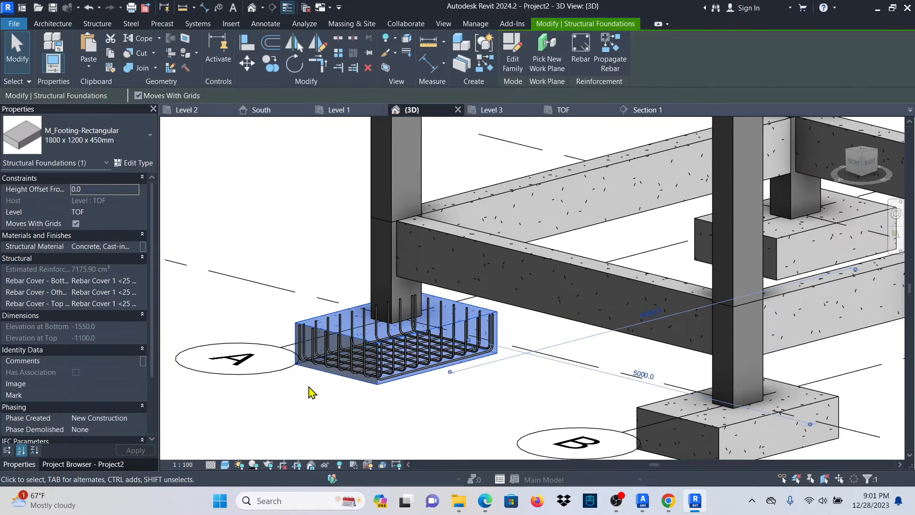
{"action": "left_click", "coordinate": [608, 60]}
{"action": "scroll", "coordinate": [435, 310], "scroll_direction": "down", "scroll_amount": 5}
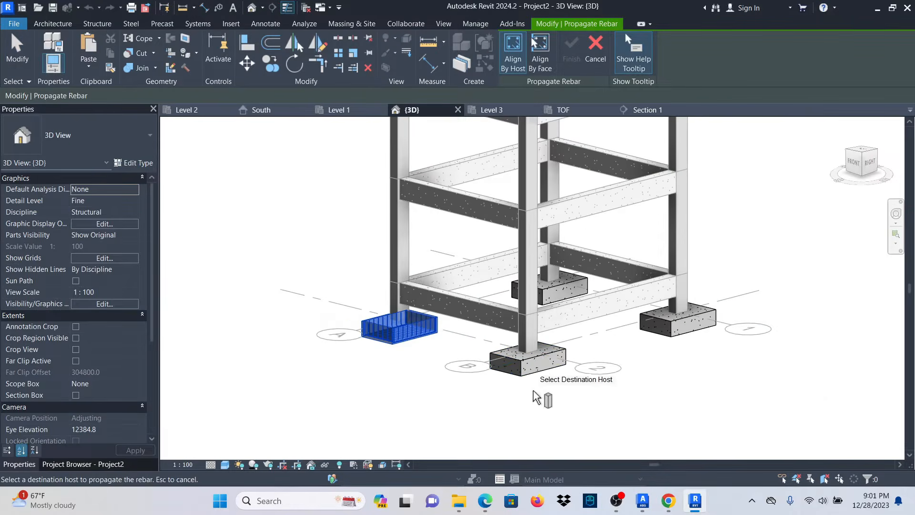
{"action": "left_click", "coordinate": [542, 372]}
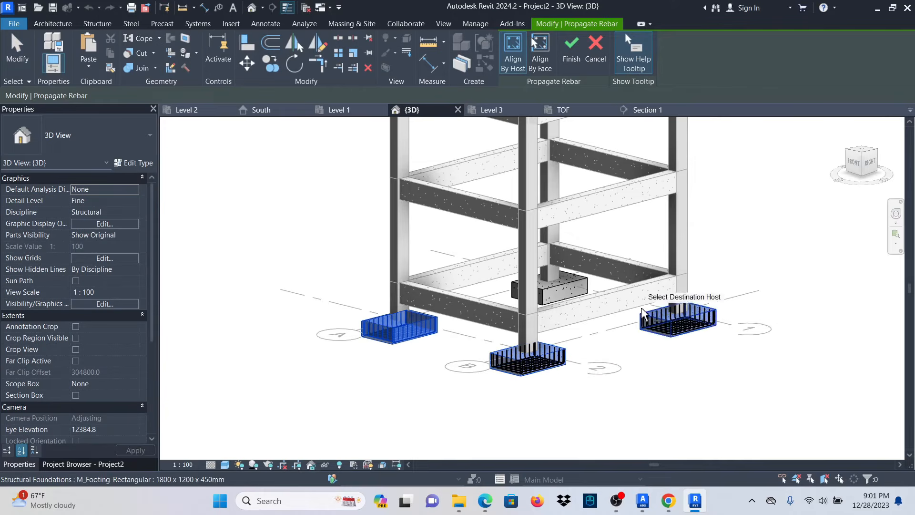
{"action": "scroll", "coordinate": [619, 304], "scroll_direction": "up", "scroll_amount": 3}
{"action": "left_click", "coordinate": [581, 296]}
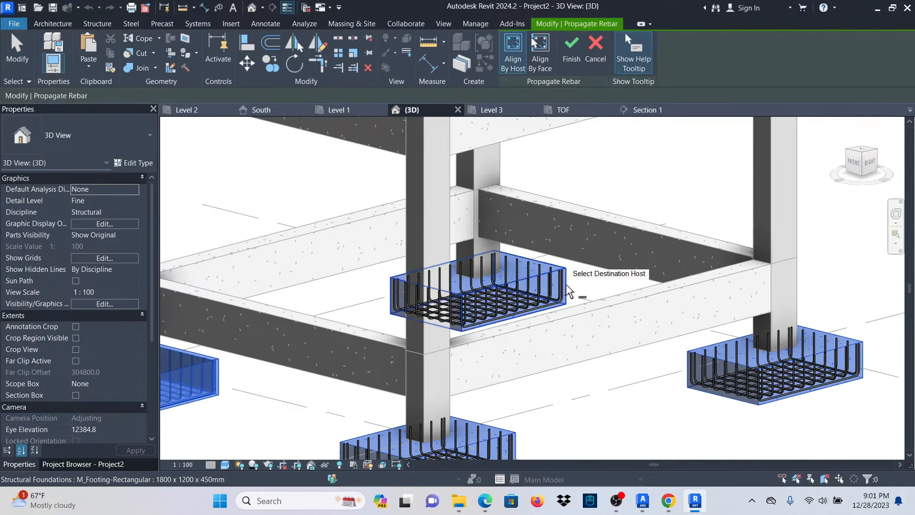
{"action": "left_click", "coordinate": [570, 51]}
{"action": "scroll", "coordinate": [584, 367], "scroll_direction": "down", "scroll_amount": 5}
{"action": "middle_click_drag", "start_coordinate": [746, 248], "coordinate": [691, 324], "text": "shift"}
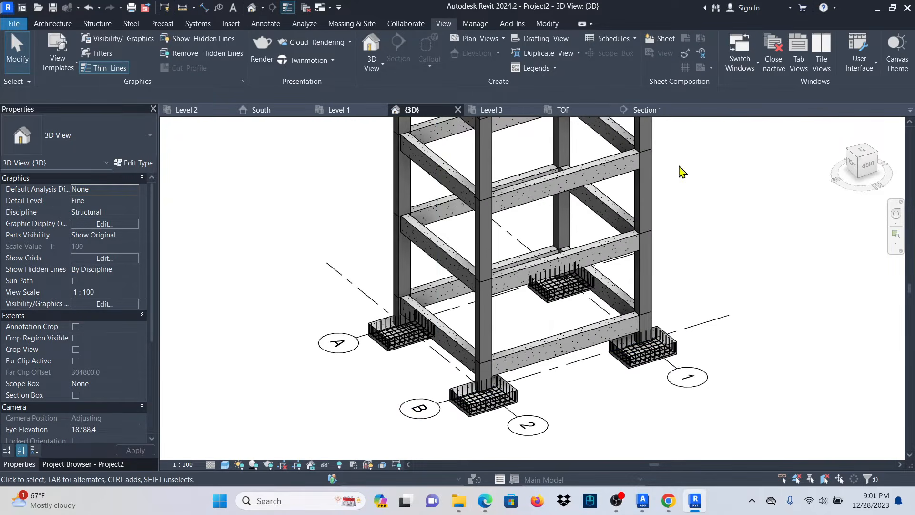
Return to Section 1 and zoom to the column above the footing.
{"action": "left_click", "coordinate": [647, 113]}
{"action": "scroll", "coordinate": [504, 357], "scroll_direction": "down", "scroll_amount": 2}
{"action": "scroll", "coordinate": [506, 311], "scroll_direction": "up", "scroll_amount": 4}
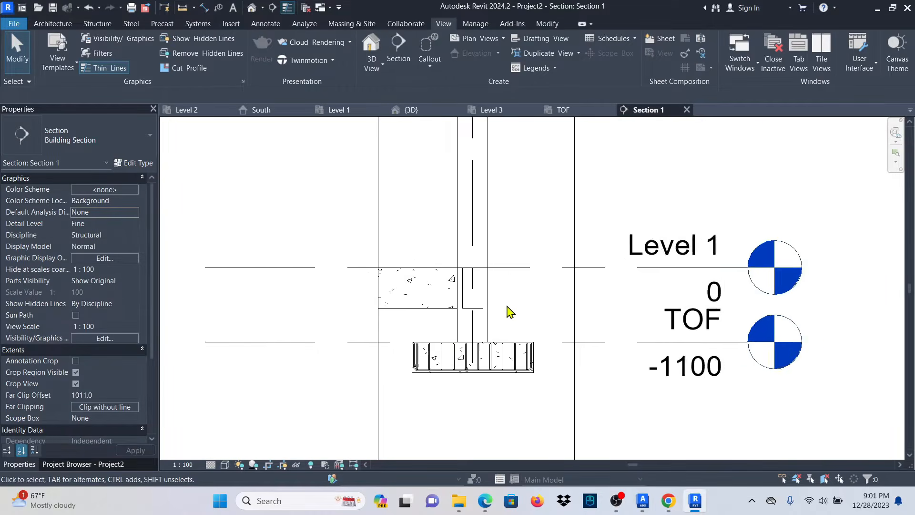
{"action": "scroll", "coordinate": [453, 357], "scroll_direction": "down", "scroll_amount": 2}
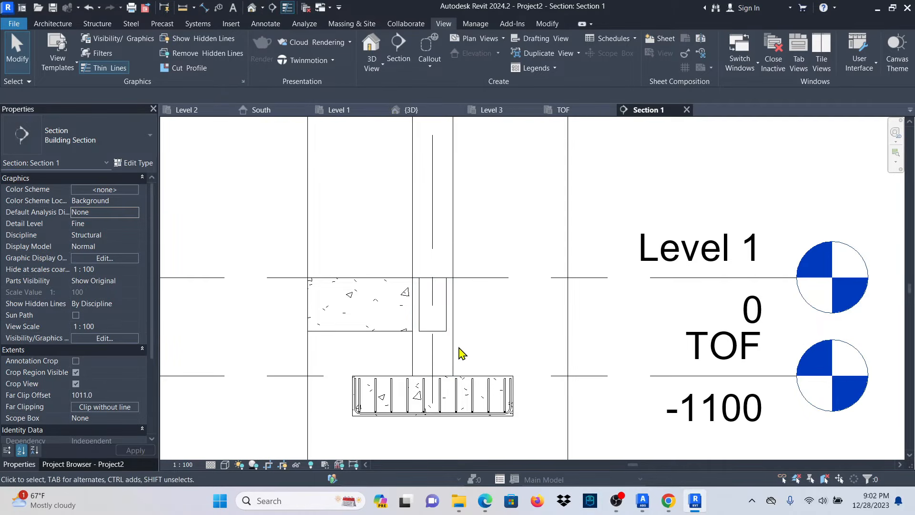
{"action": "scroll", "coordinate": [432, 364], "scroll_direction": "up", "scroll_amount": 2}
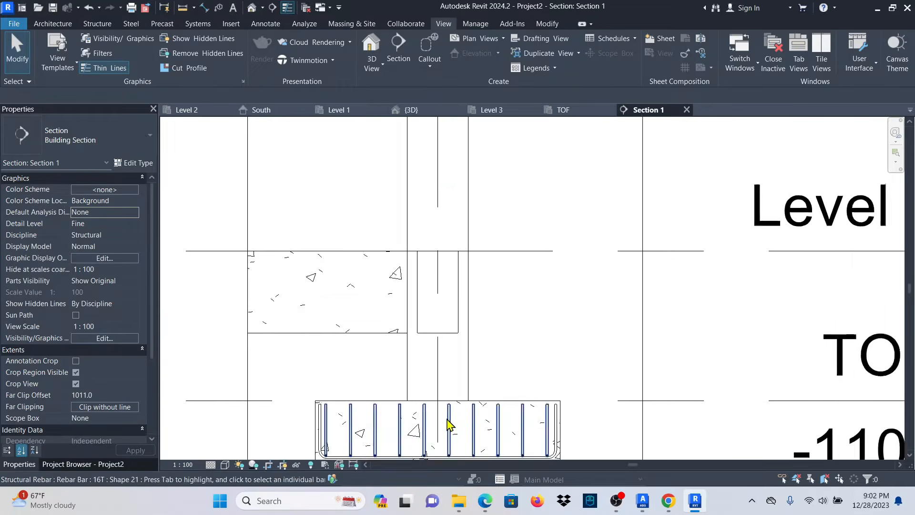
{"action": "scroll", "coordinate": [447, 410], "scroll_direction": "up", "scroll_amount": 2}
{"action": "scroll", "coordinate": [470, 318], "scroll_direction": "down", "scroll_amount": 2}
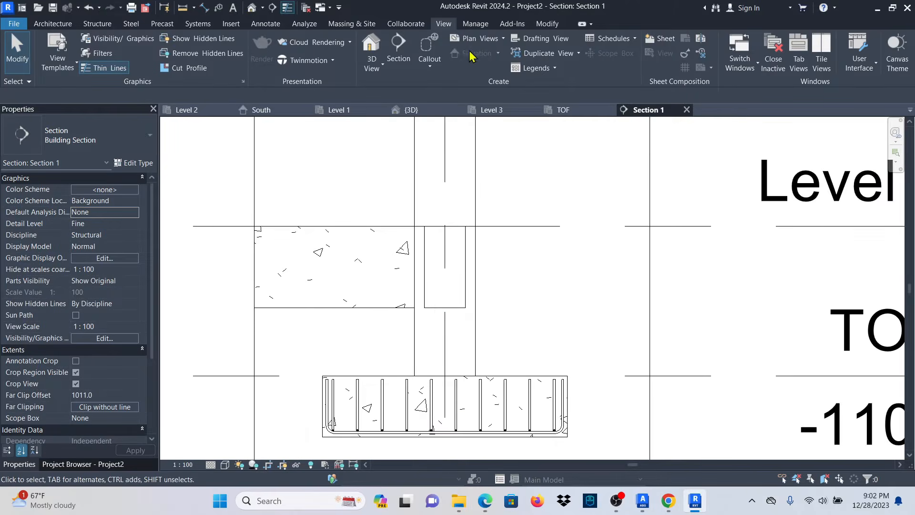
Draw a Detail-type section across the column, shorten its depth, and open Detail 0.
{"action": "left_click", "coordinate": [404, 59]}
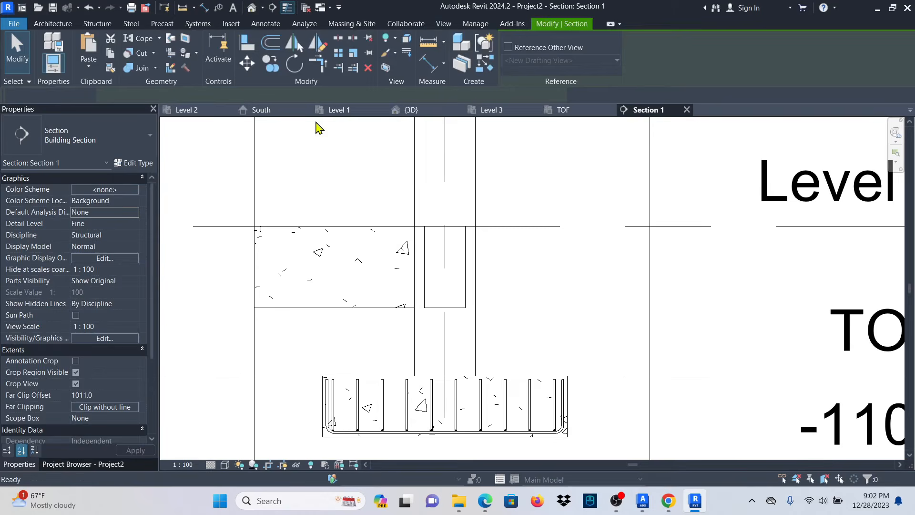
{"action": "left_click", "coordinate": [135, 140]}
{"action": "left_click", "coordinate": [48, 200]}
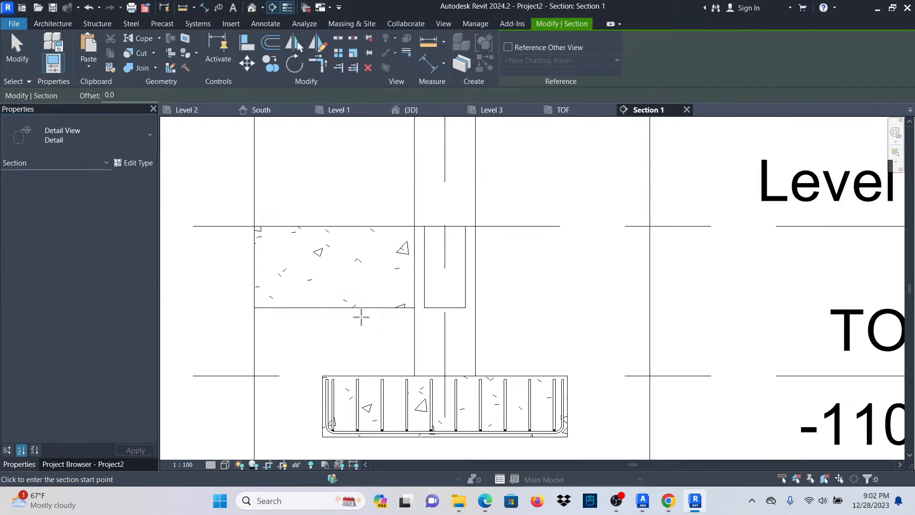
{"action": "scroll", "coordinate": [408, 337], "scroll_direction": "up", "scroll_amount": 2}
{"action": "scroll", "coordinate": [486, 331], "scroll_direction": "down", "scroll_amount": 2}
{"action": "left_click", "coordinate": [411, 327]}
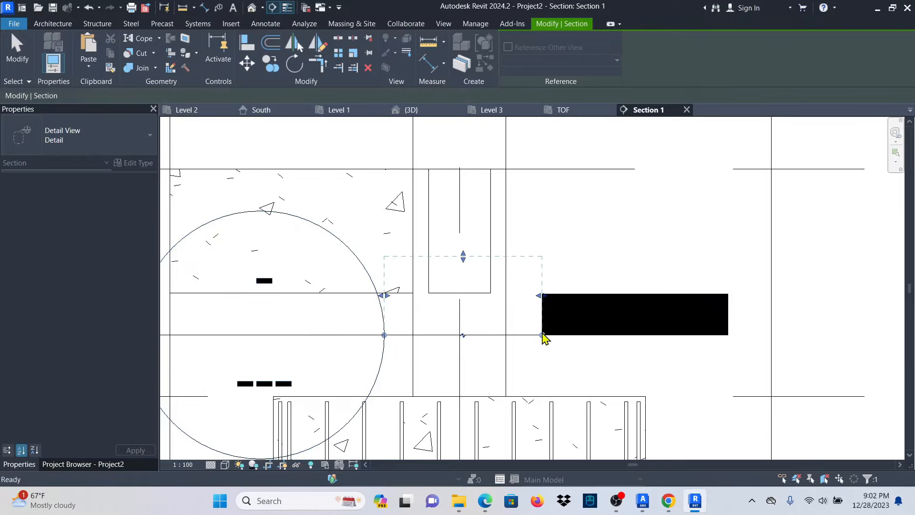
{"action": "left_click", "coordinate": [532, 327]}
{"action": "left_click_drag", "start_coordinate": [472, 269], "coordinate": [472, 306]}
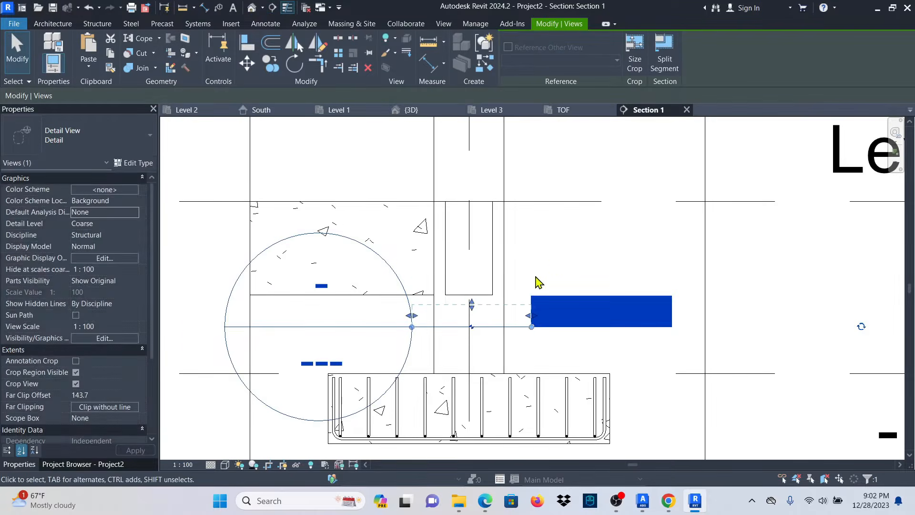
{"action": "left_click", "coordinate": [536, 277]}
{"action": "double_click", "coordinate": [364, 248]}
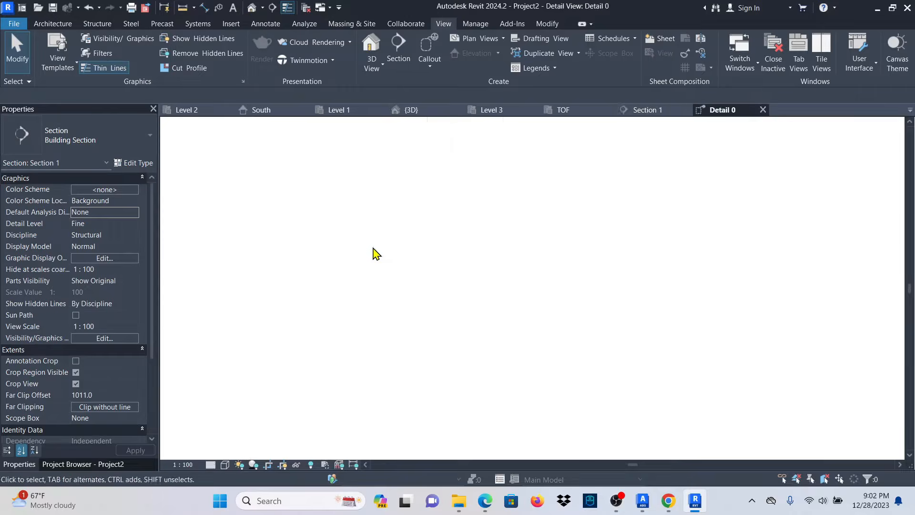
Enlarge the Detail 0 crop region upward.
{"action": "scroll", "coordinate": [553, 313], "scroll_direction": "up", "scroll_amount": 3}
{"action": "left_click", "coordinate": [549, 310]}
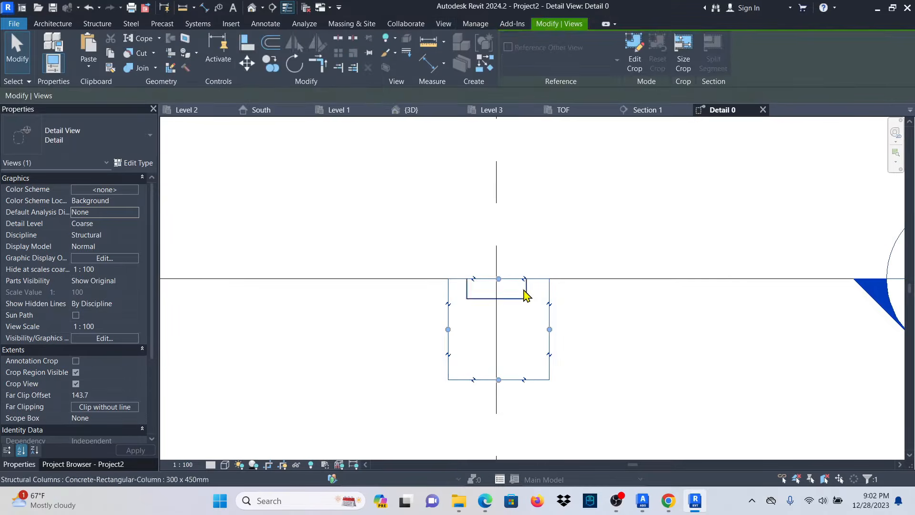
{"action": "left_click_drag", "start_coordinate": [499, 278], "coordinate": [500, 204]}
{"action": "scroll", "coordinate": [524, 280], "scroll_direction": "up", "scroll_amount": 3}
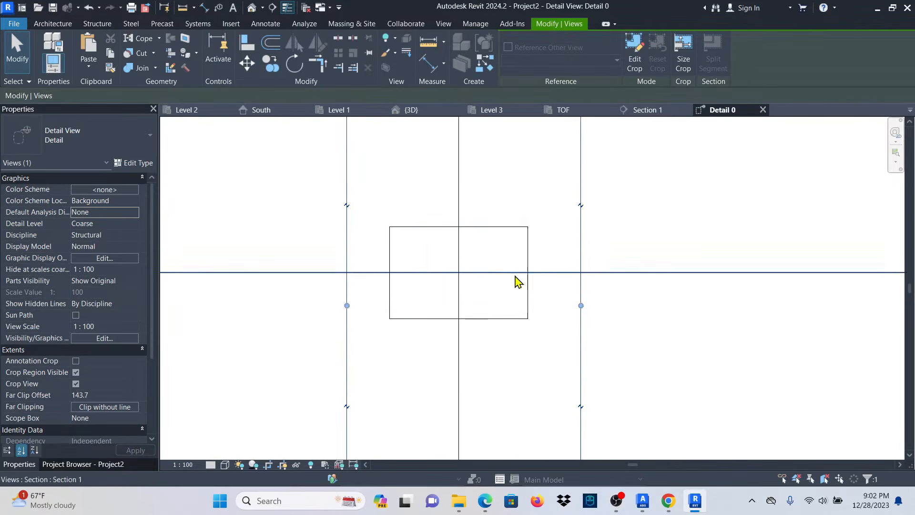
Begin column rebar using 8R bars and closed rectangular stirrup shape 51.
{"action": "left_click", "coordinate": [522, 330]}
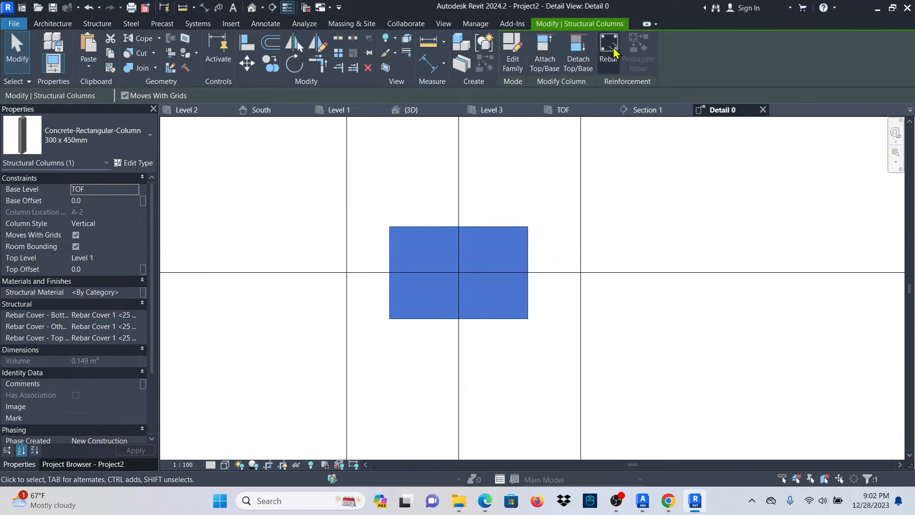
{"action": "left_click", "coordinate": [608, 50]}
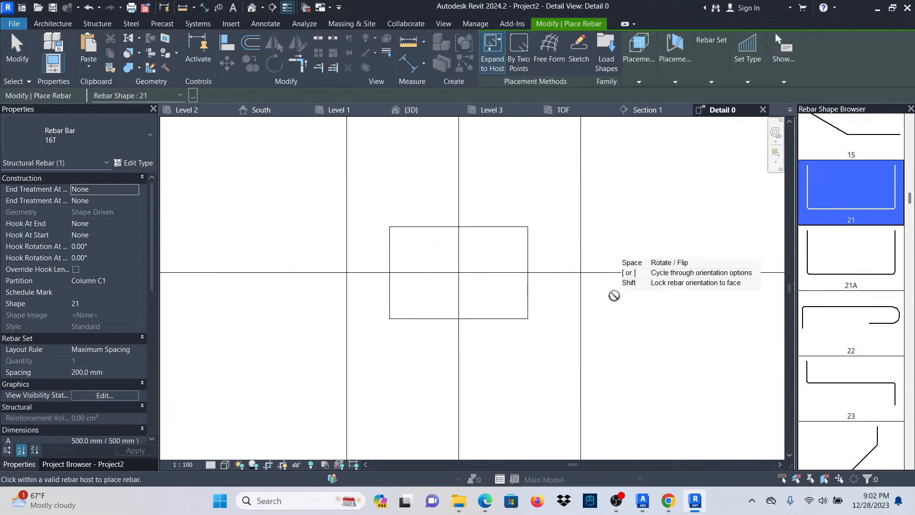
{"action": "left_click", "coordinate": [135, 143]}
{"action": "left_click_drag", "start_coordinate": [149, 276], "coordinate": [147, 193]}
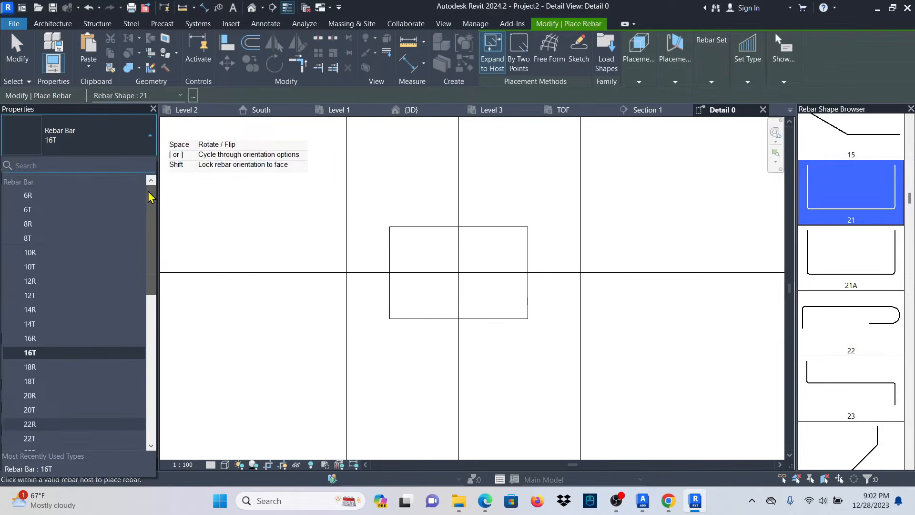
{"action": "left_click", "coordinate": [35, 224]}
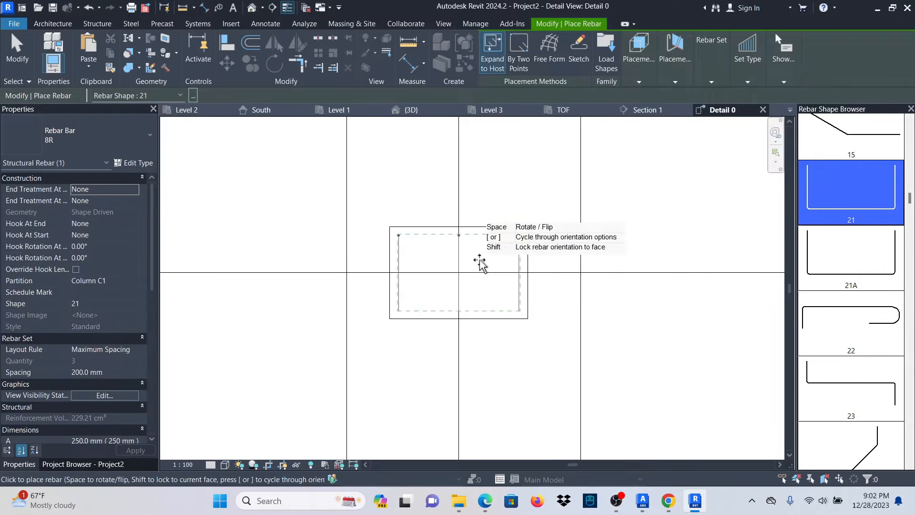
{"action": "scroll", "coordinate": [879, 278], "scroll_direction": "down", "scroll_amount": 8}
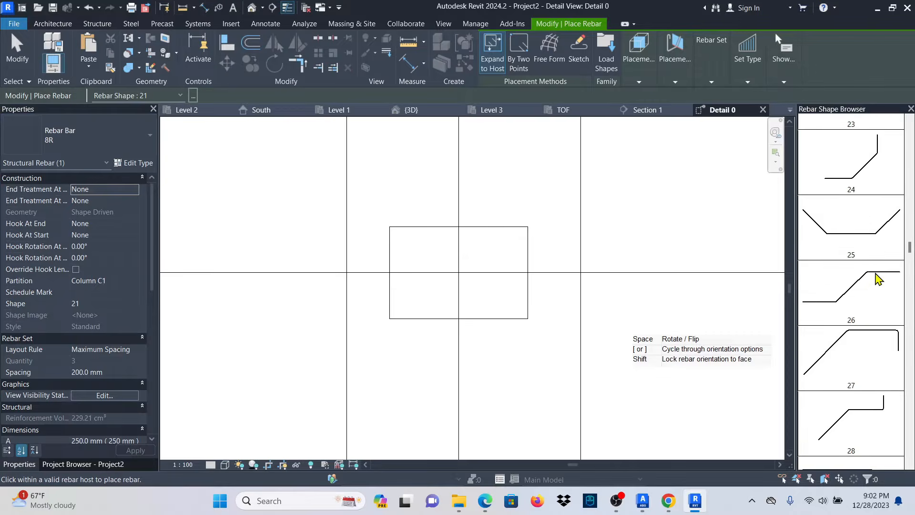
{"action": "scroll", "coordinate": [874, 279], "scroll_direction": "down", "scroll_amount": 8}
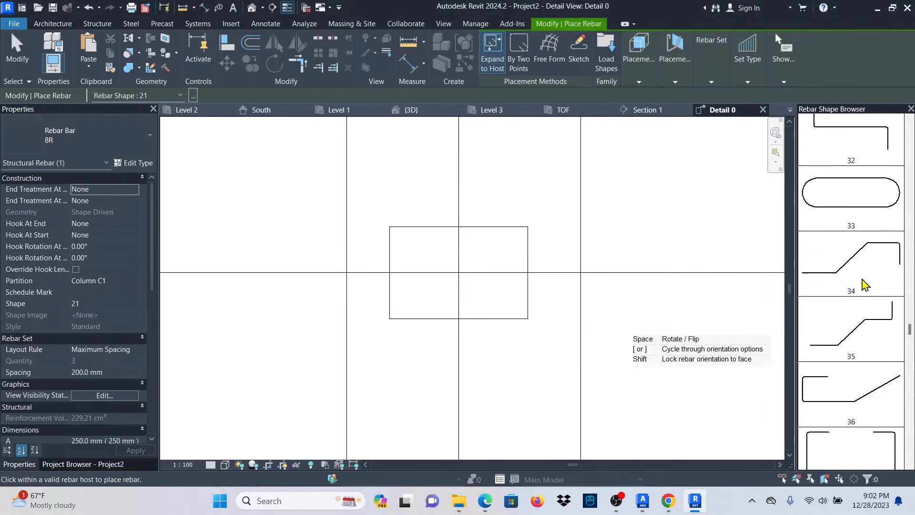
{"action": "scroll", "coordinate": [863, 286], "scroll_direction": "down", "scroll_amount": 5}
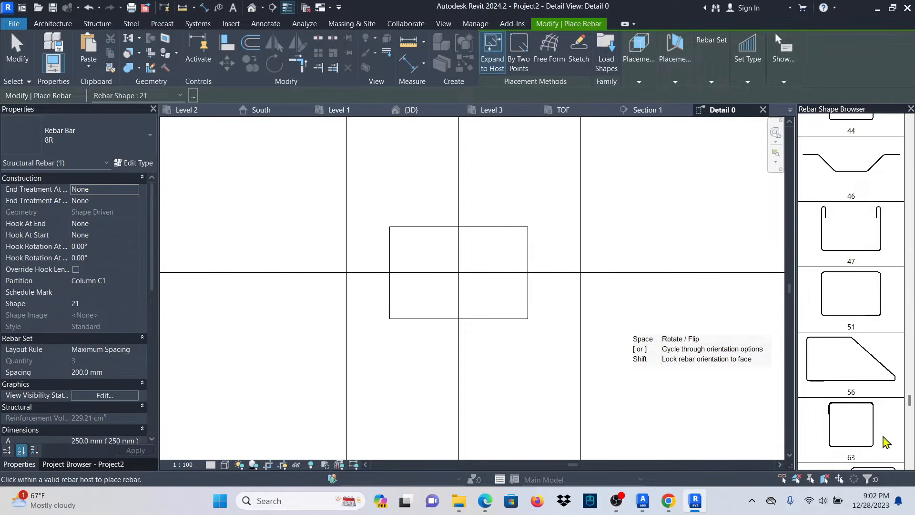
{"action": "left_click", "coordinate": [866, 315]}
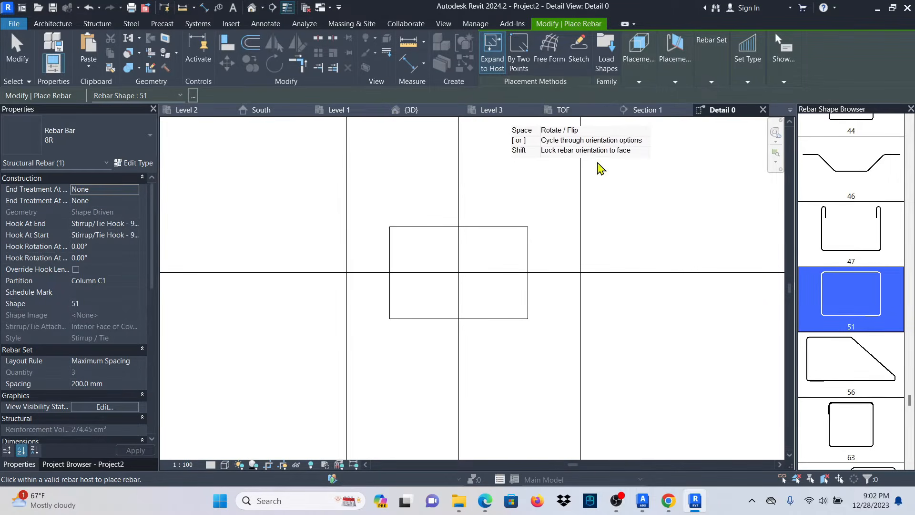
Place the 8R stirrup set parallel to the work plane in the column at Fine detail.
{"action": "left_click", "coordinate": [640, 83]}
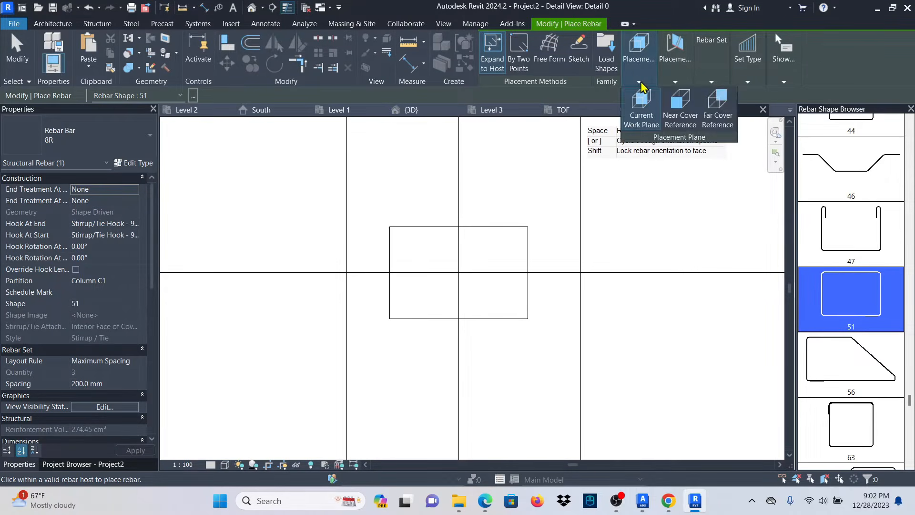
{"action": "left_click", "coordinate": [676, 83]}
{"action": "left_click", "coordinate": [677, 107]}
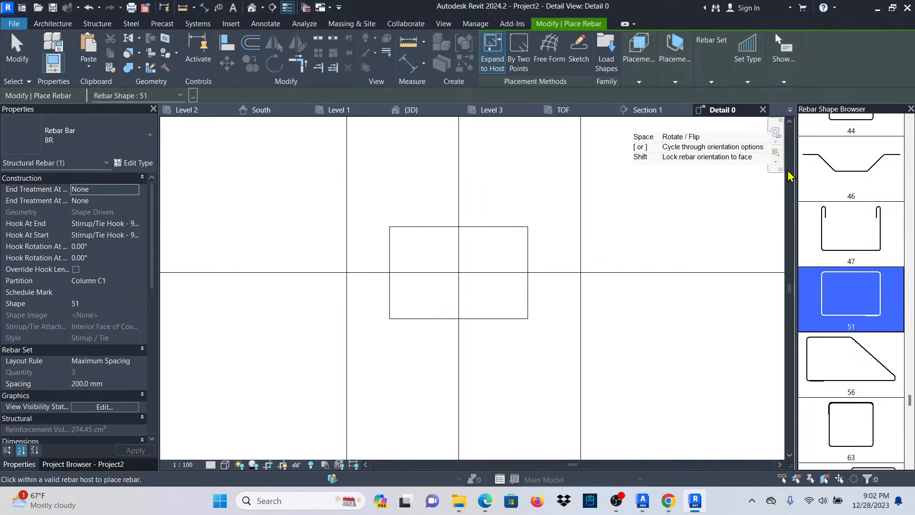
{"action": "left_click", "coordinate": [484, 266]}
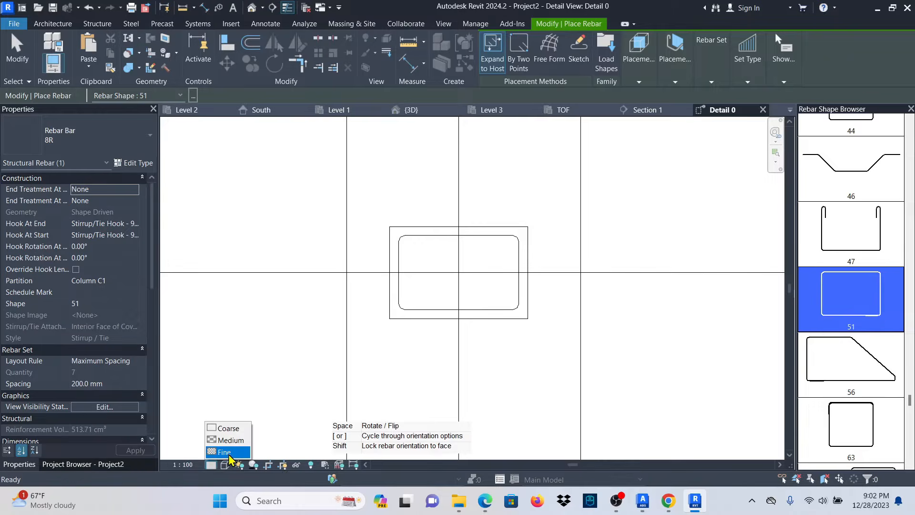
{"action": "left_click", "coordinate": [228, 452]}
{"action": "scroll", "coordinate": [474, 266], "scroll_direction": "up", "scroll_amount": 1}
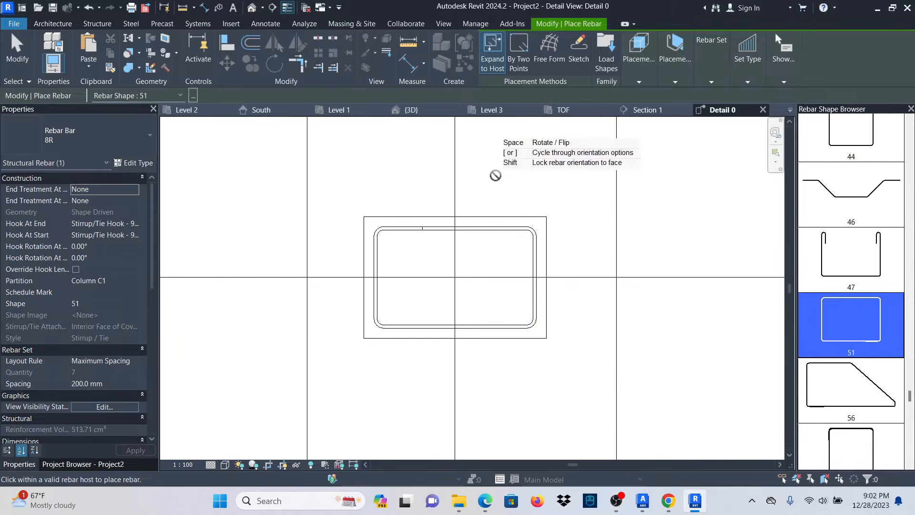
{"action": "right_click", "coordinate": [496, 175]}
{"action": "left_click", "coordinate": [512, 174]}
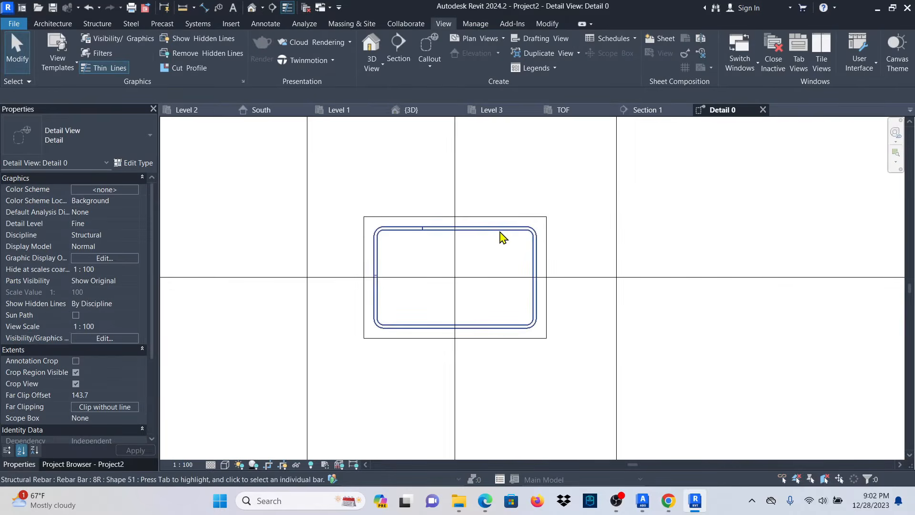
Check the placed stirrup's dimensions, then deselect it.
{"action": "left_click", "coordinate": [502, 237]}
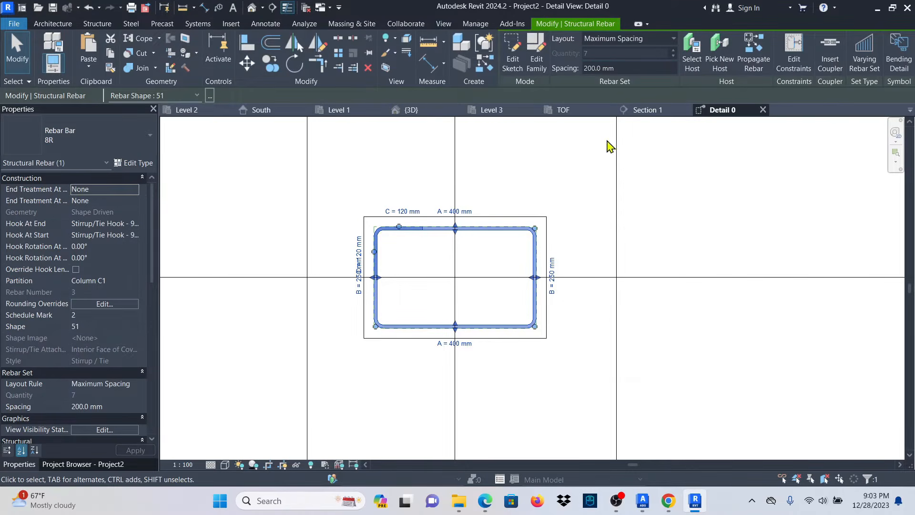
{"action": "scroll", "coordinate": [413, 342], "scroll_direction": "down", "scroll_amount": 2}
{"action": "left_click", "coordinate": [466, 255]}
{"action": "scroll", "coordinate": [425, 342], "scroll_direction": "up", "scroll_amount": 2}
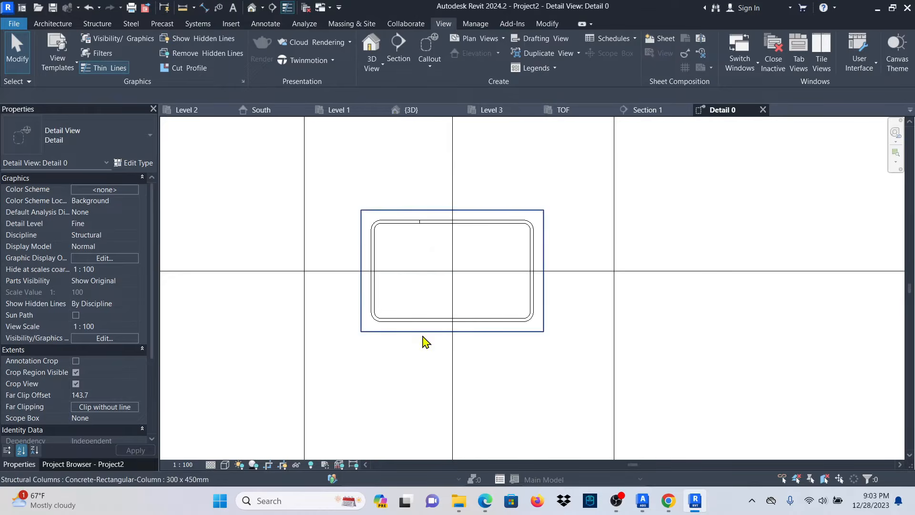
Begin column rebar using 16T bars of straight shape 00.
{"action": "left_click", "coordinate": [541, 332]}
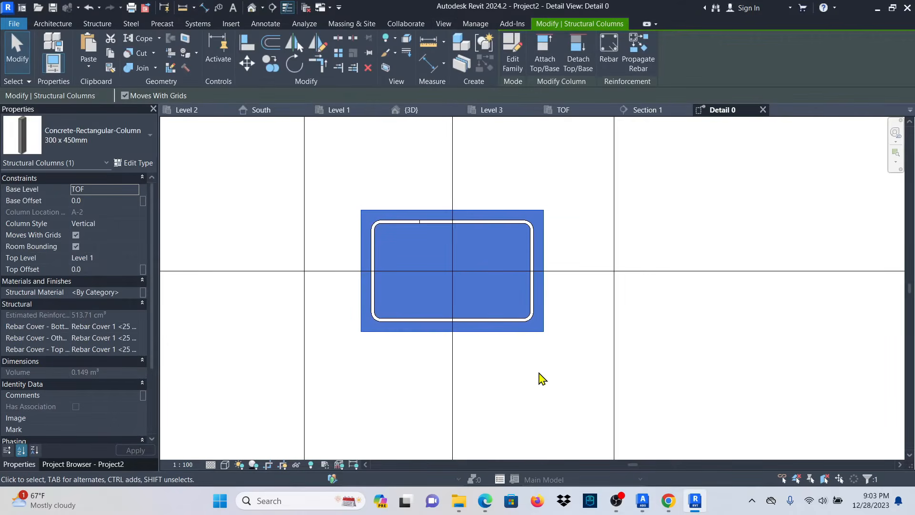
{"action": "left_click", "coordinate": [611, 56]}
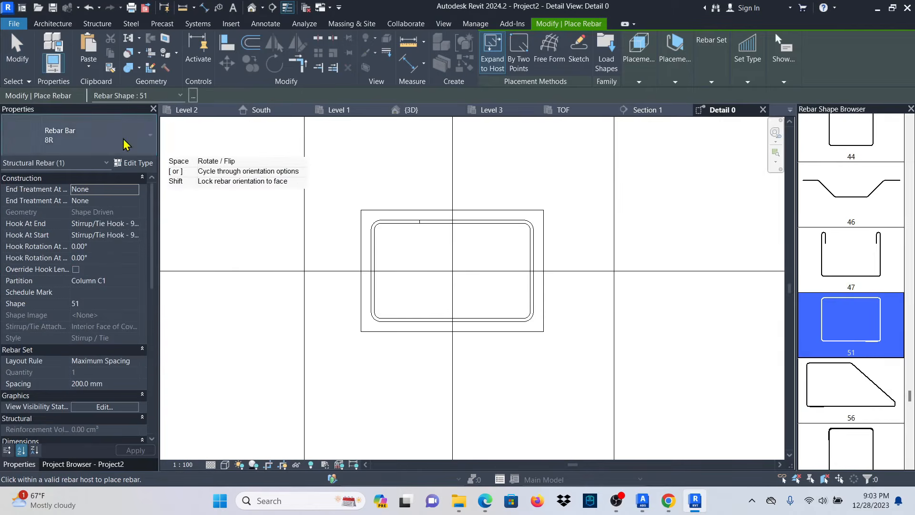
{"action": "left_click", "coordinate": [123, 143]}
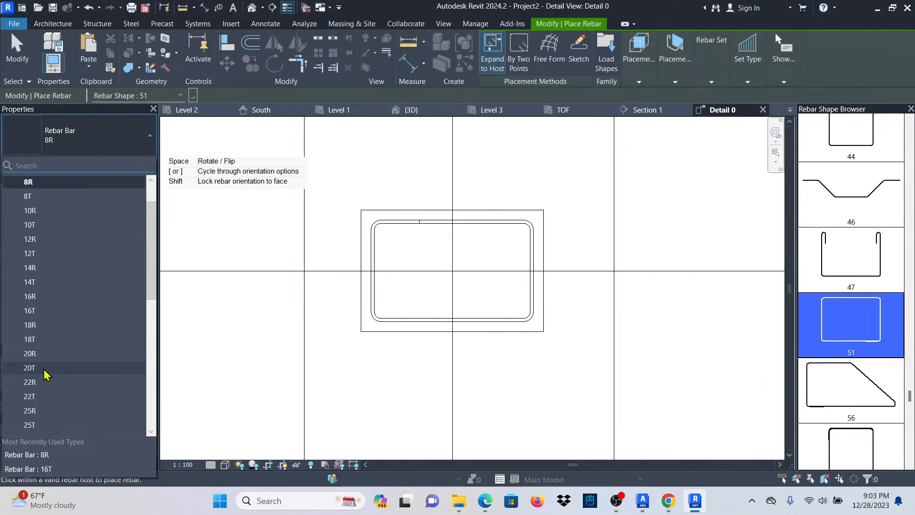
{"action": "left_click", "coordinate": [36, 311]}
{"action": "scroll", "coordinate": [872, 253], "scroll_direction": "up", "scroll_amount": 5}
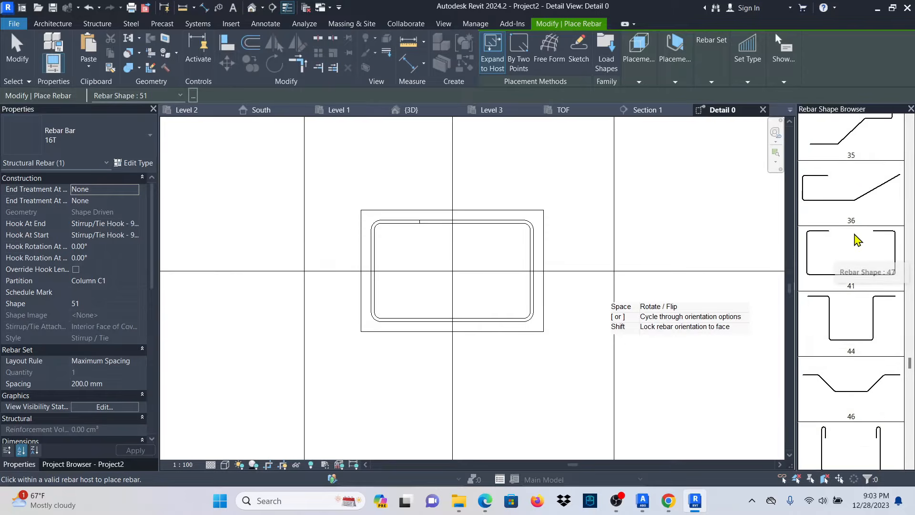
{"action": "left_click_drag", "start_coordinate": [909, 305], "coordinate": [906, 128]}
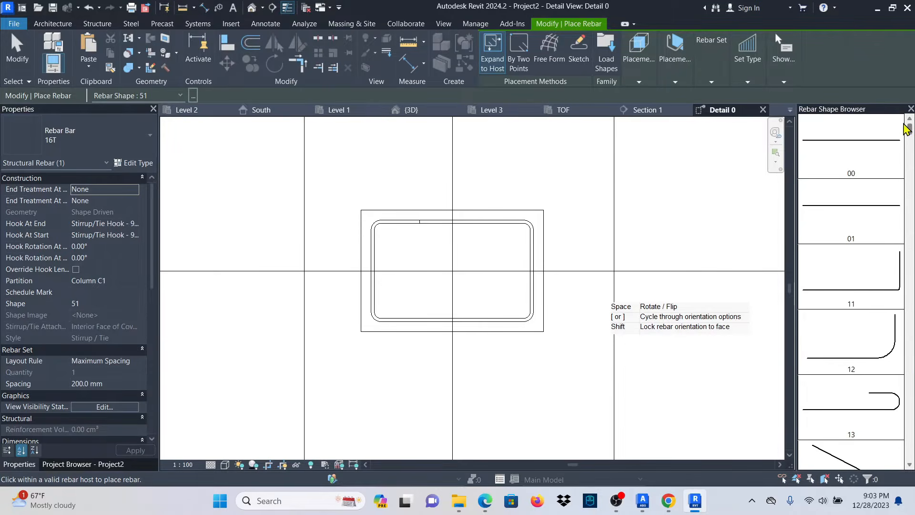
{"action": "left_click", "coordinate": [881, 165]}
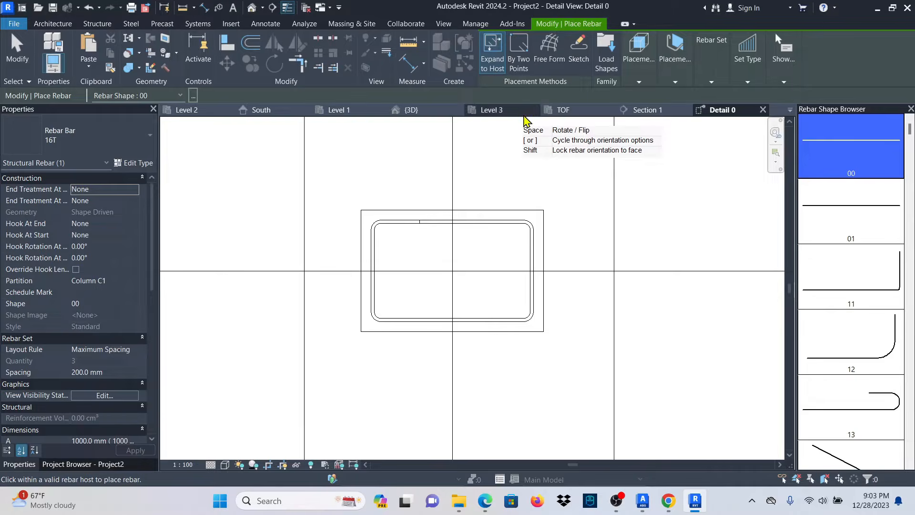
{"action": "left_click", "coordinate": [522, 63]}
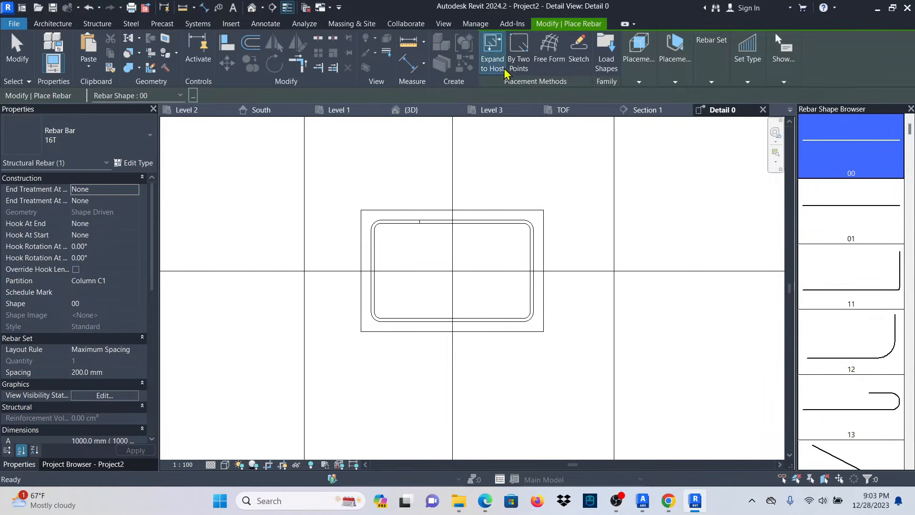
Place three 16T bars along each of the column's top and bottom faces, perpendicular to cover.
{"action": "left_click", "coordinate": [639, 83]}
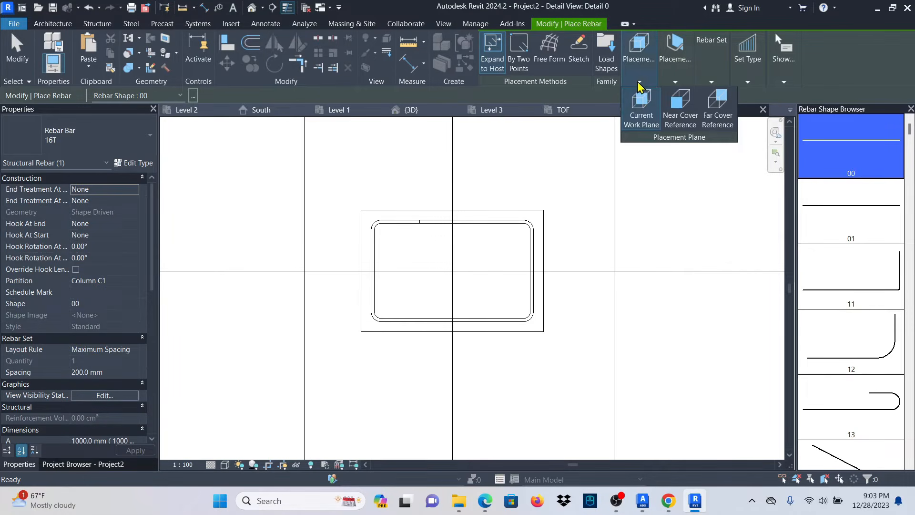
{"action": "left_click", "coordinate": [675, 82]}
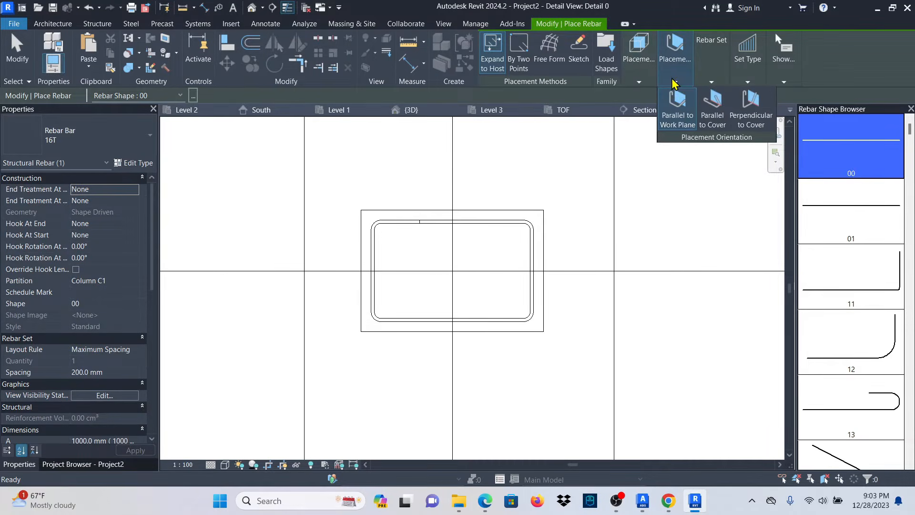
{"action": "left_click", "coordinate": [756, 115]}
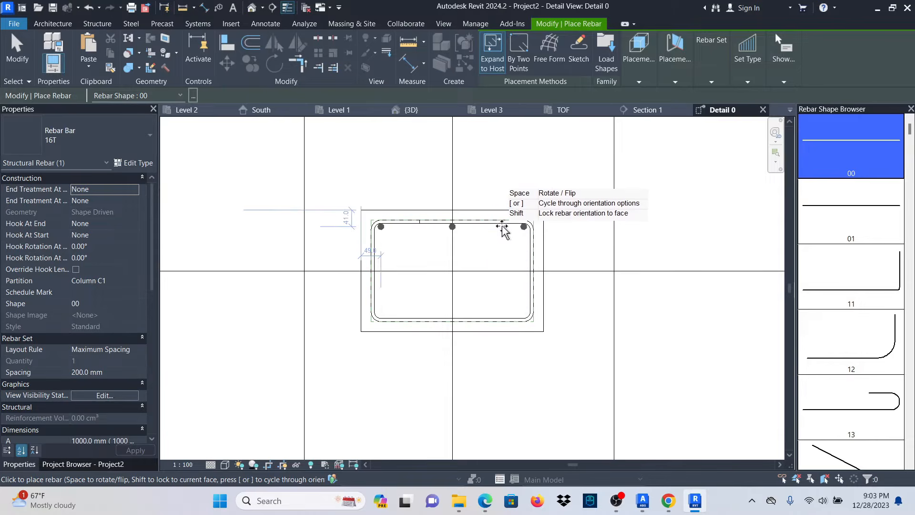
{"action": "left_click", "coordinate": [502, 228]}
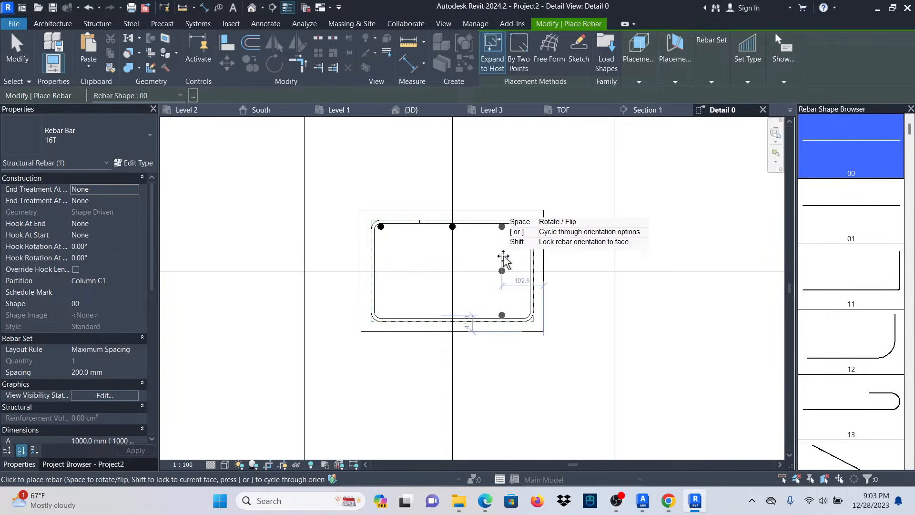
{"action": "left_click", "coordinate": [481, 317]}
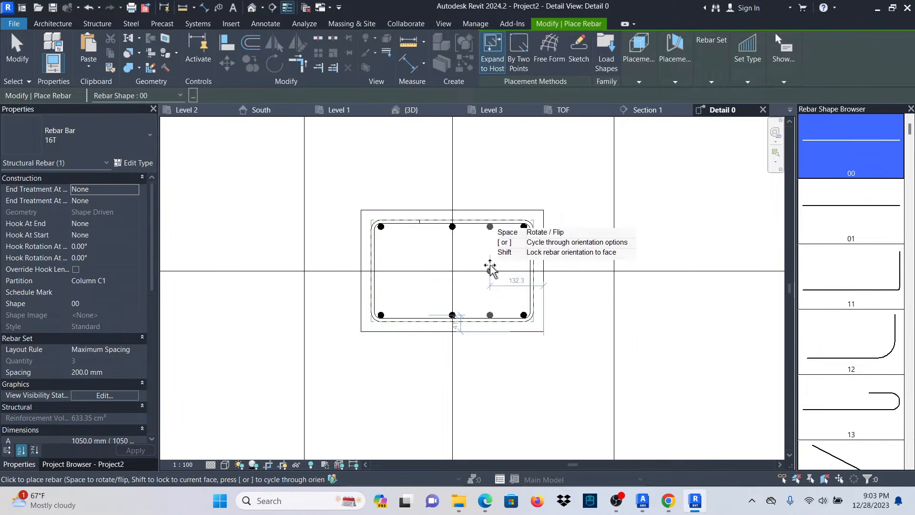
{"action": "left_click", "coordinate": [15, 57]}
{"action": "scroll", "coordinate": [415, 318], "scroll_direction": "down", "scroll_amount": 2}
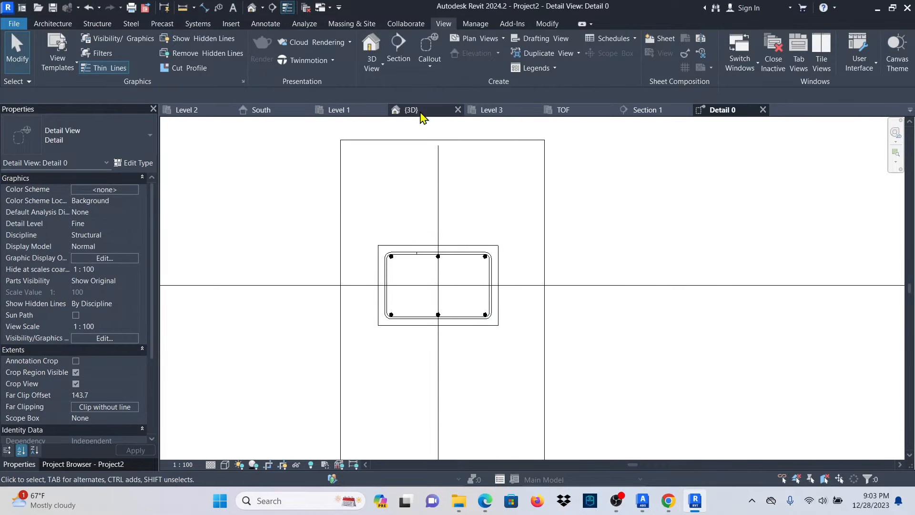
In the {3D} view, window-select the lower storey elements and footings.
{"action": "left_click", "coordinate": [410, 110]}
{"action": "scroll", "coordinate": [416, 343], "scroll_direction": "down", "scroll_amount": 2}
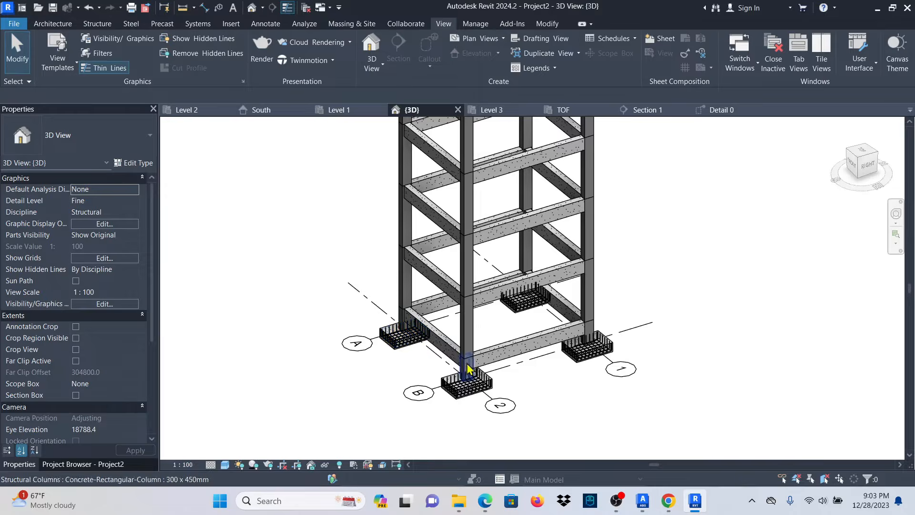
{"action": "scroll", "coordinate": [467, 367], "scroll_direction": "down", "scroll_amount": 1}
{"action": "left_click_drag", "start_coordinate": [492, 334], "coordinate": [657, 419]}
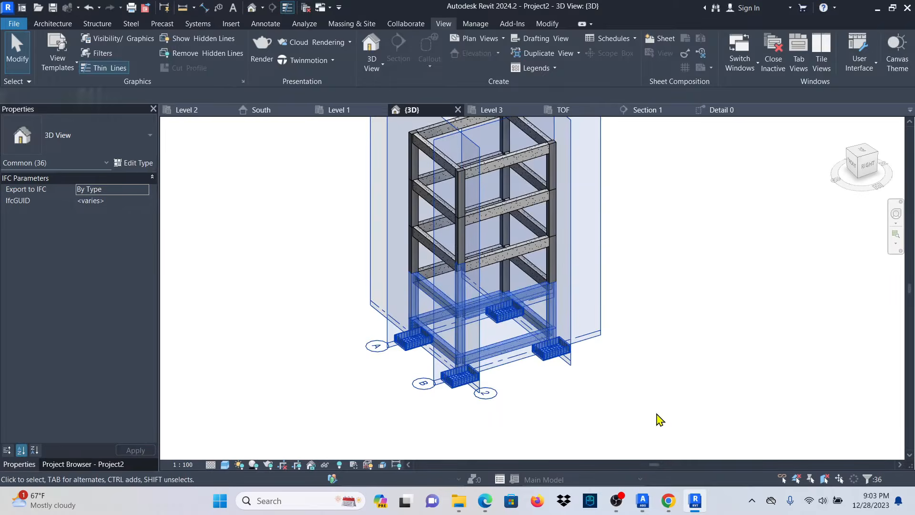
Filter the selection to Structural Rebar only and show those bars unobscured in {3D}.
{"action": "left_click", "coordinate": [561, 48]}
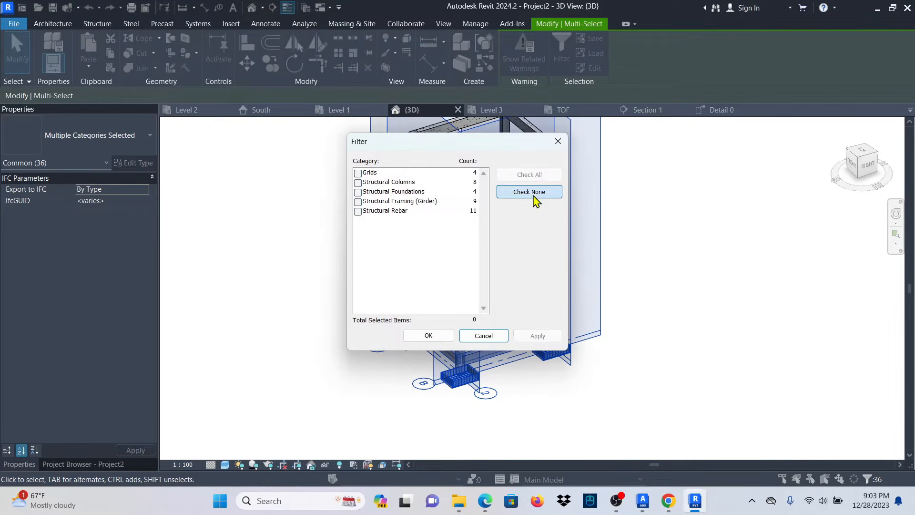
{"action": "left_click", "coordinate": [538, 336]}
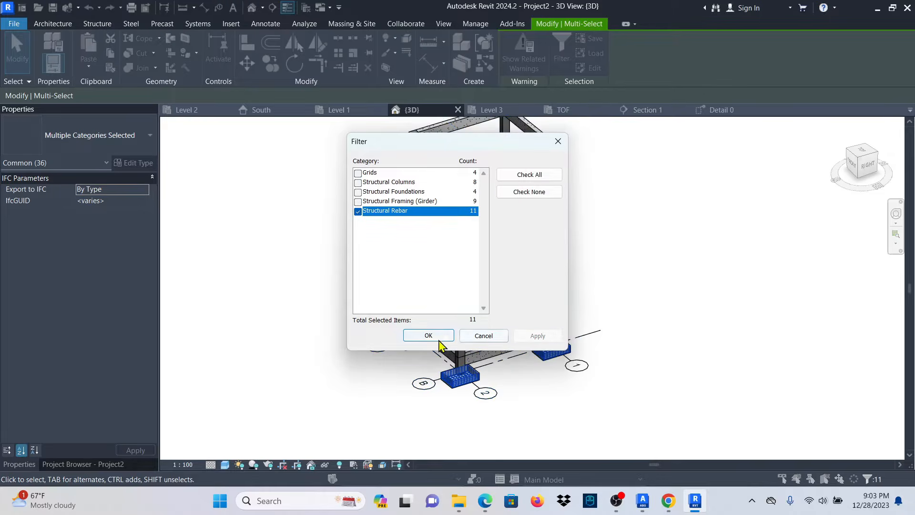
{"action": "left_click", "coordinate": [429, 335]}
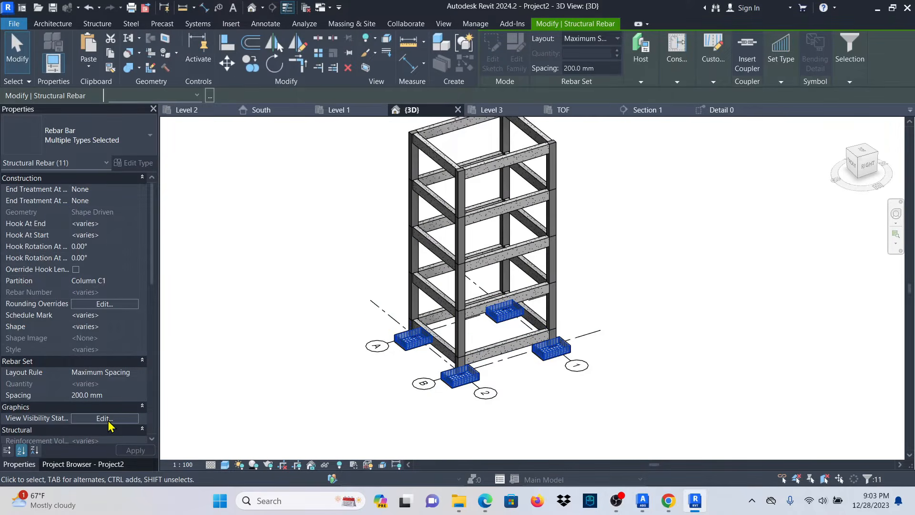
{"action": "left_click", "coordinate": [105, 419]}
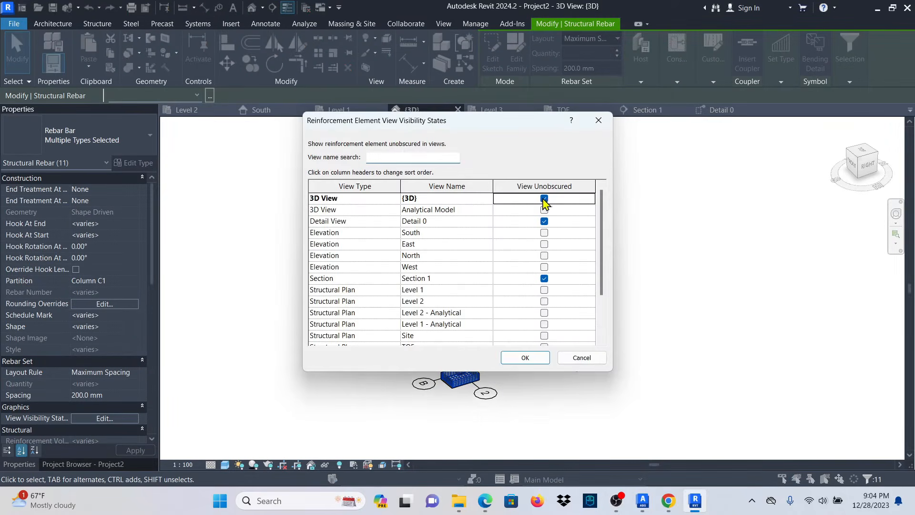
{"action": "left_click", "coordinate": [521, 358]}
Clear the rebar selection and zoom toward the column cage at grid A.
{"action": "scroll", "coordinate": [425, 372], "scroll_direction": "up", "scroll_amount": 10}
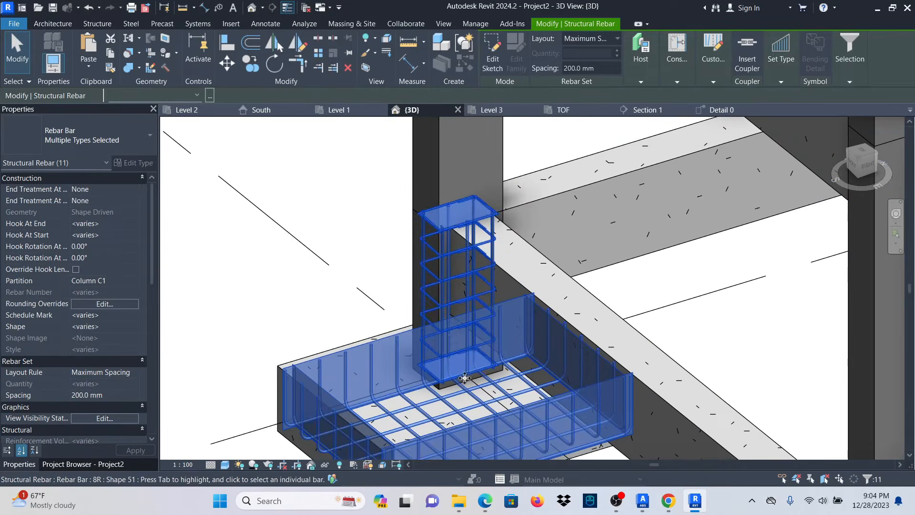
{"action": "left_click", "coordinate": [380, 217]}
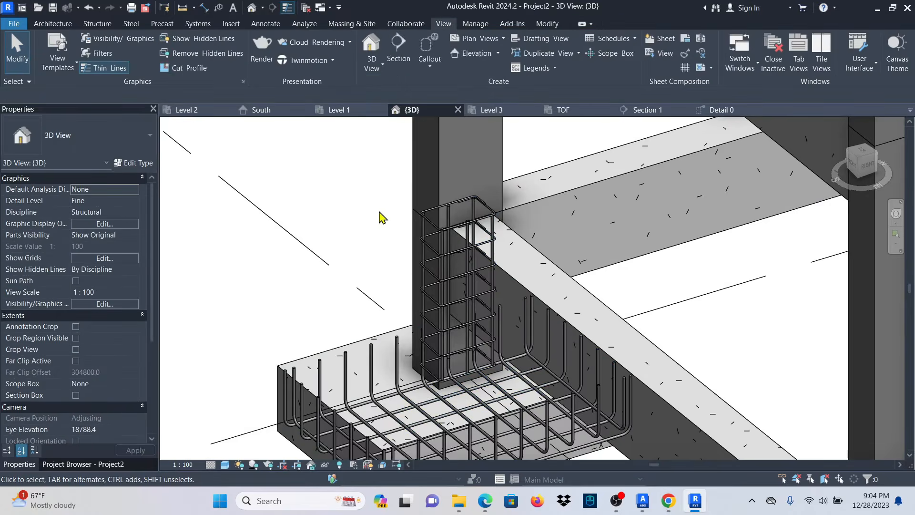
{"action": "scroll", "coordinate": [415, 236], "scroll_direction": "up", "scroll_amount": 5}
{"action": "scroll", "coordinate": [404, 240], "scroll_direction": "down", "scroll_amount": 6}
{"action": "scroll", "coordinate": [427, 363], "scroll_direction": "down", "scroll_amount": 5}
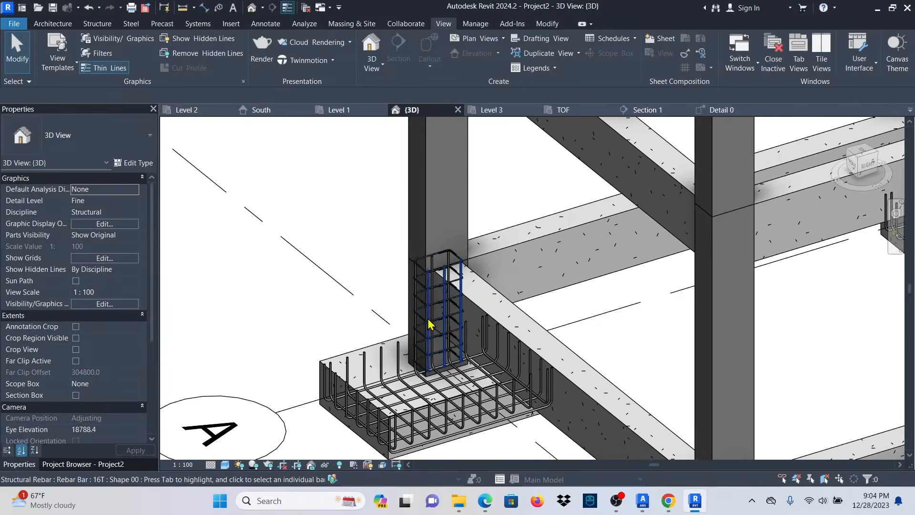
{"action": "scroll", "coordinate": [427, 369], "scroll_direction": "up", "scroll_amount": 4}
{"action": "scroll", "coordinate": [425, 373], "scroll_direction": "down", "scroll_amount": 5}
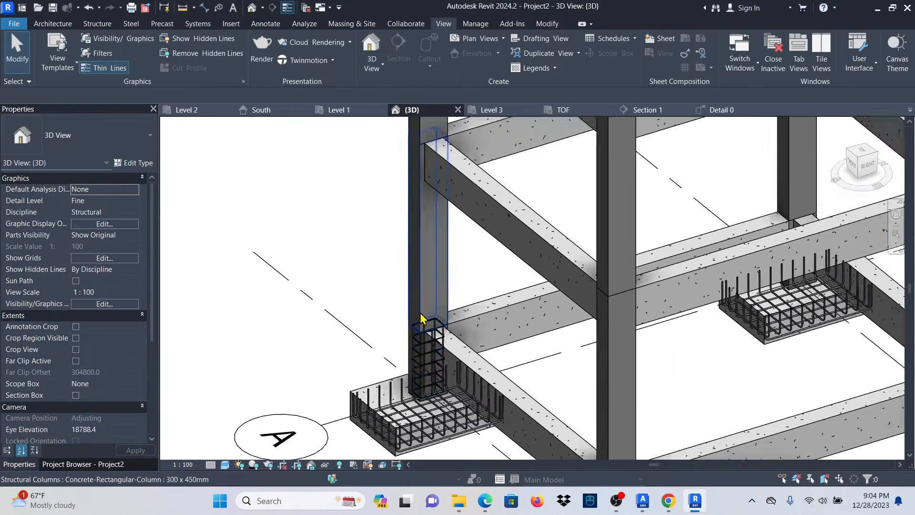
{"action": "scroll", "coordinate": [425, 352], "scroll_direction": "up", "scroll_amount": 5}
{"action": "scroll", "coordinate": [457, 310], "scroll_direction": "down", "scroll_amount": 2}
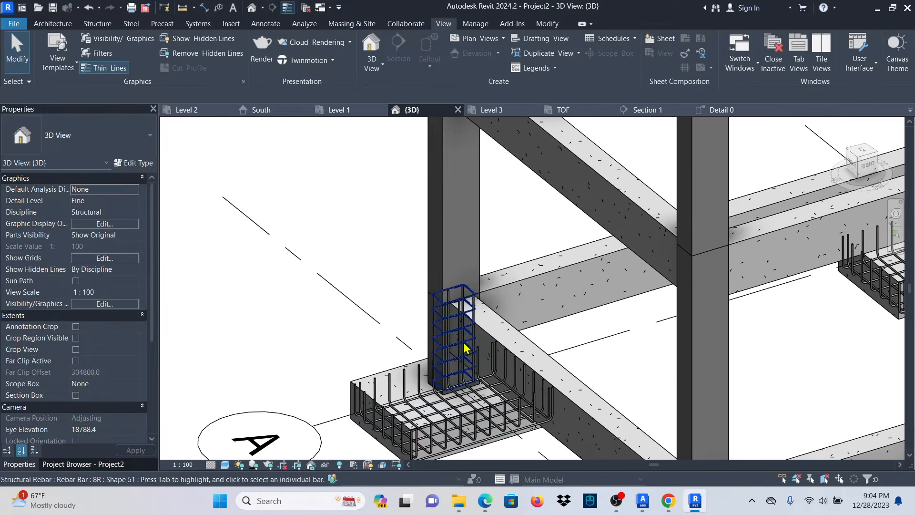
Orbit to a lower angle and select Column C1's 16T vertical bar set (mark 2).
{"action": "middle_click_drag", "start_coordinate": [607, 331], "coordinate": [635, 290], "text": "shift"}
{"action": "scroll", "coordinate": [490, 229], "scroll_direction": "down", "scroll_amount": 3}
{"action": "scroll", "coordinate": [466, 314], "scroll_direction": "up", "scroll_amount": 4}
{"action": "scroll", "coordinate": [453, 329], "scroll_direction": "up", "scroll_amount": 2}
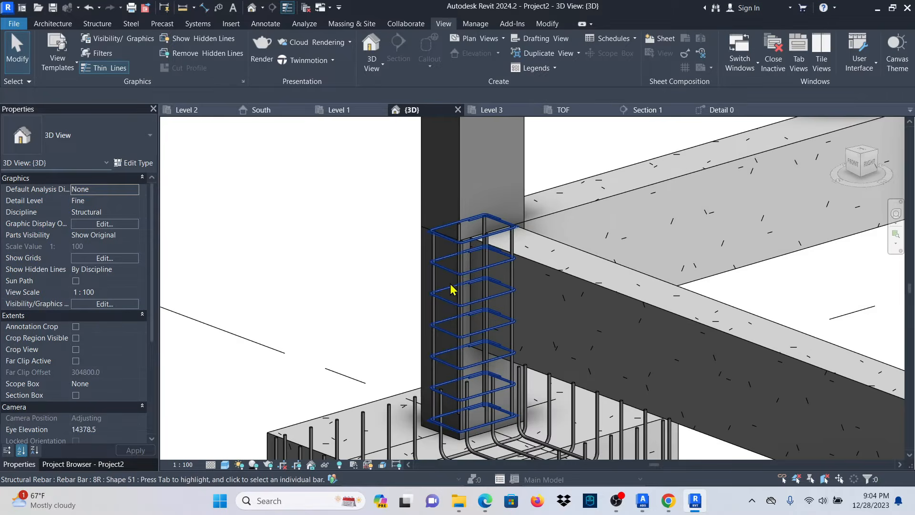
{"action": "scroll", "coordinate": [465, 168], "scroll_direction": "down", "scroll_amount": 2}
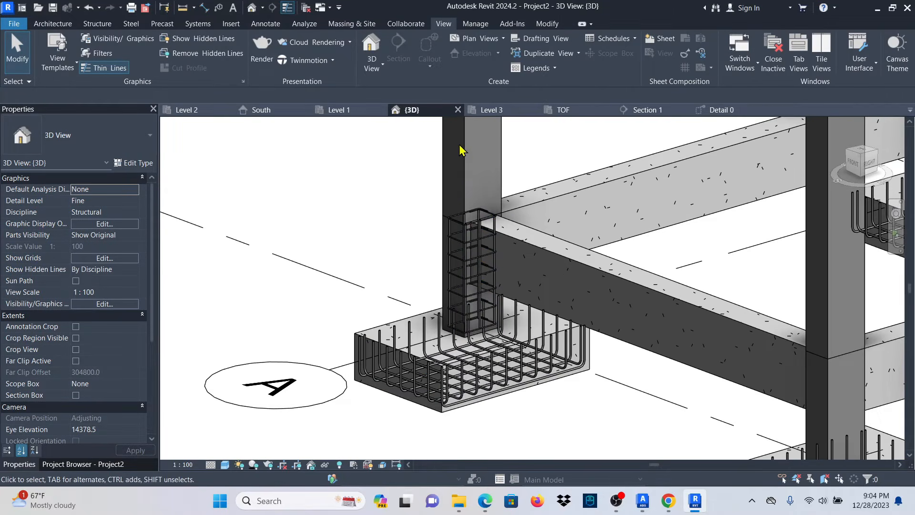
{"action": "scroll", "coordinate": [494, 323], "scroll_direction": "down", "scroll_amount": 2}
{"action": "scroll", "coordinate": [481, 305], "scroll_direction": "up", "scroll_amount": 5}
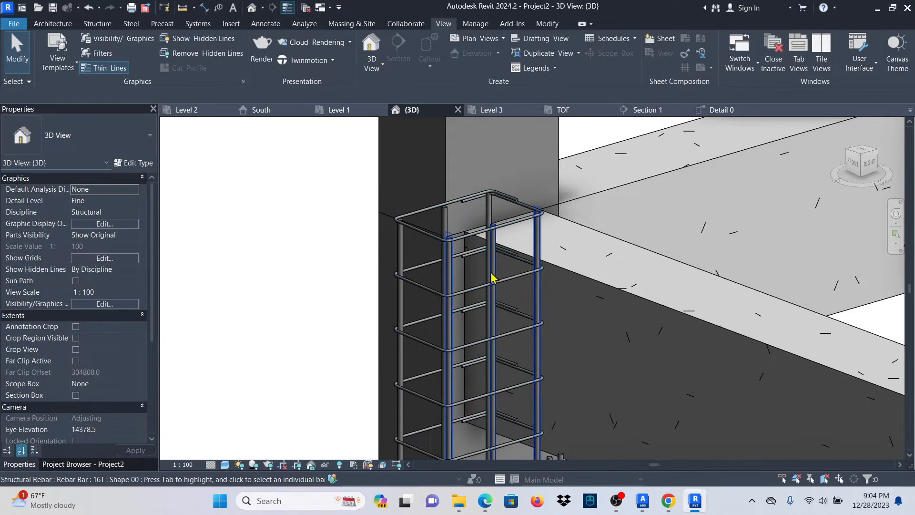
{"action": "left_click", "coordinate": [493, 272]}
Select both vertical 16T bar sets of Column C1 and edit their end constraints.
{"action": "scroll", "coordinate": [437, 331], "scroll_direction": "down", "scroll_amount": 2}
{"action": "scroll", "coordinate": [428, 296], "scroll_direction": "up", "scroll_amount": 3}
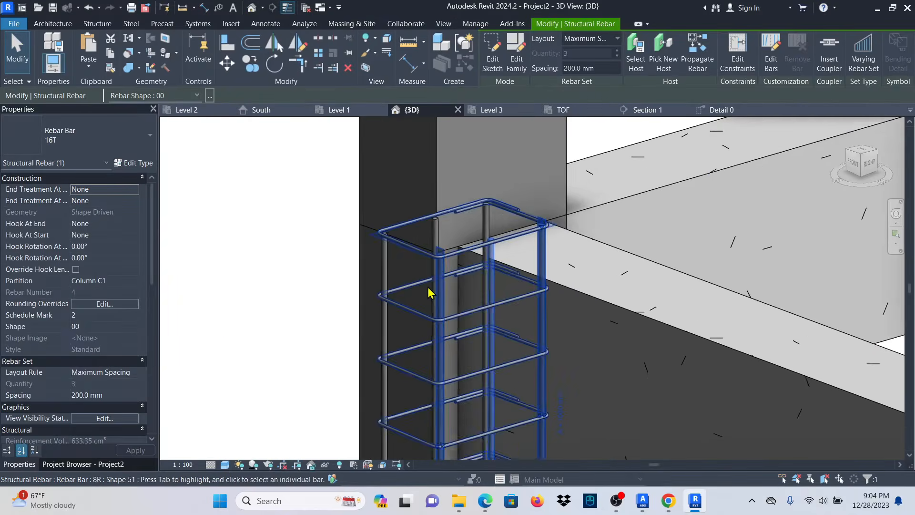
{"action": "left_click", "coordinate": [377, 270], "text": "ctrl"}
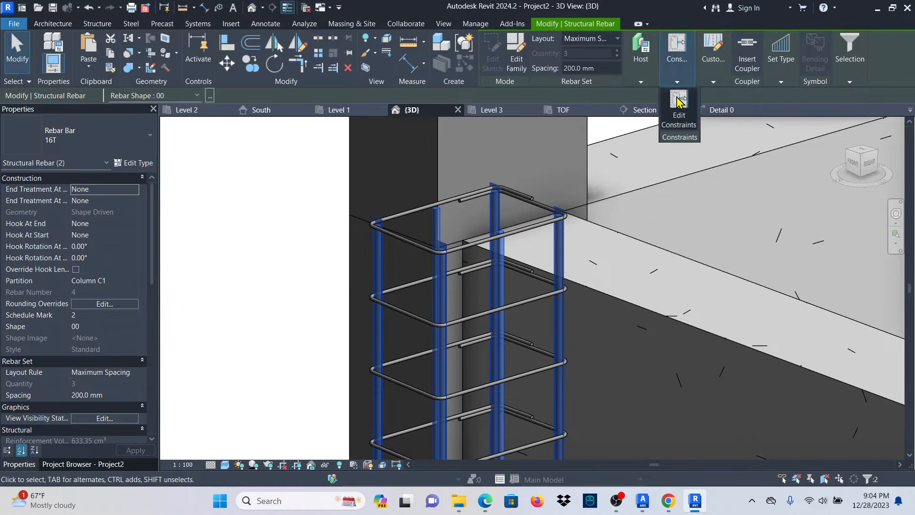
{"action": "left_click", "coordinate": [678, 101]}
{"action": "scroll", "coordinate": [507, 188], "scroll_direction": "up", "scroll_amount": 5}
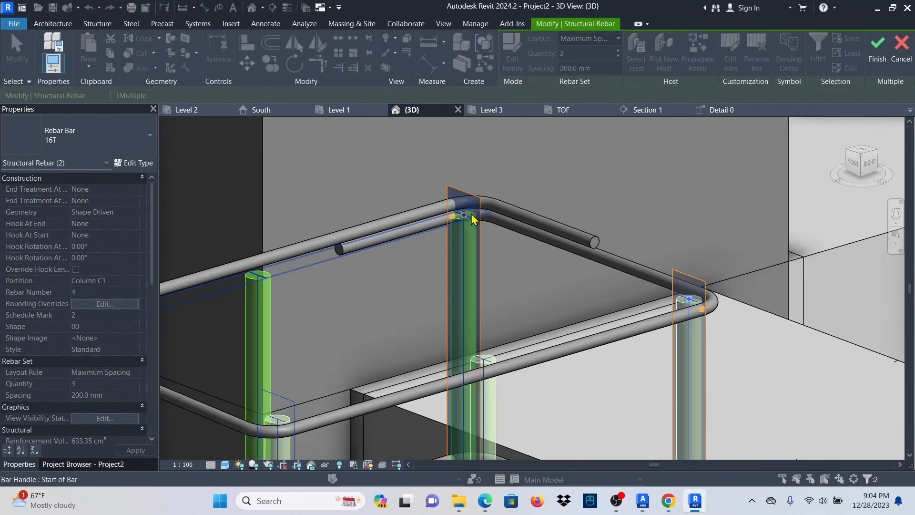
{"action": "scroll", "coordinate": [469, 221], "scroll_direction": "down", "scroll_amount": 4}
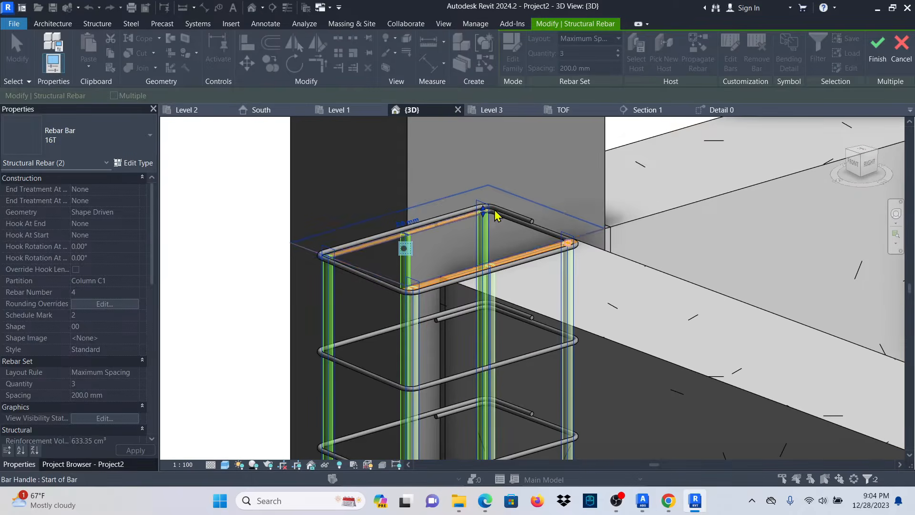
{"action": "scroll", "coordinate": [464, 282], "scroll_direction": "down", "scroll_amount": 3}
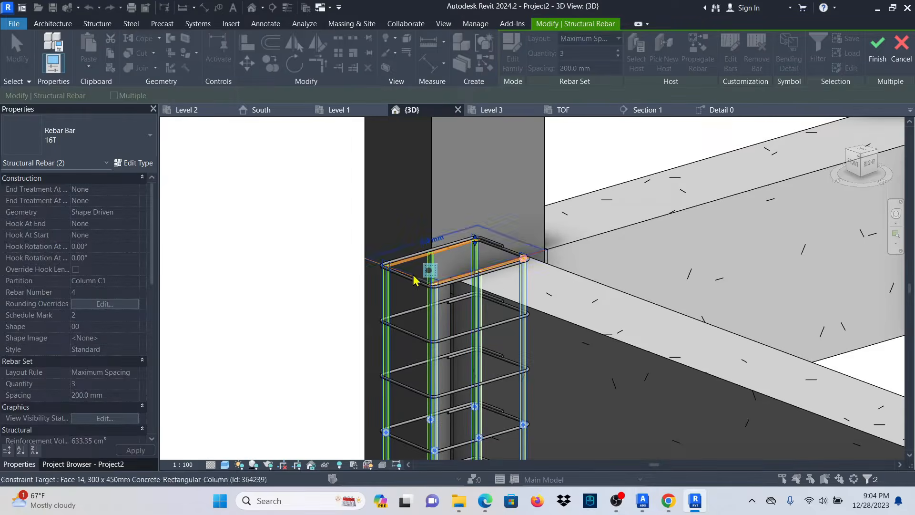
{"action": "scroll", "coordinate": [410, 279], "scroll_direction": "up", "scroll_amount": 2}
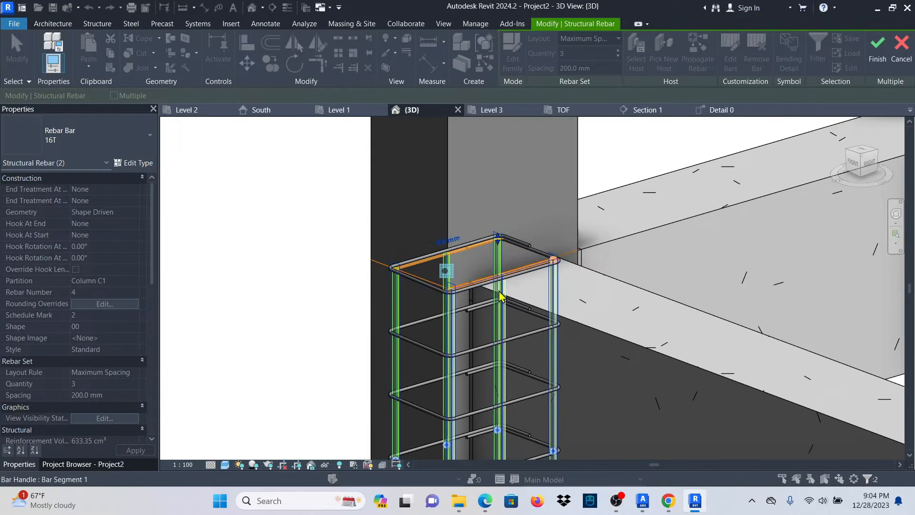
{"action": "scroll", "coordinate": [389, 265], "scroll_direction": "up", "scroll_amount": 3}
{"action": "scroll", "coordinate": [613, 259], "scroll_direction": "down", "scroll_amount": 2}
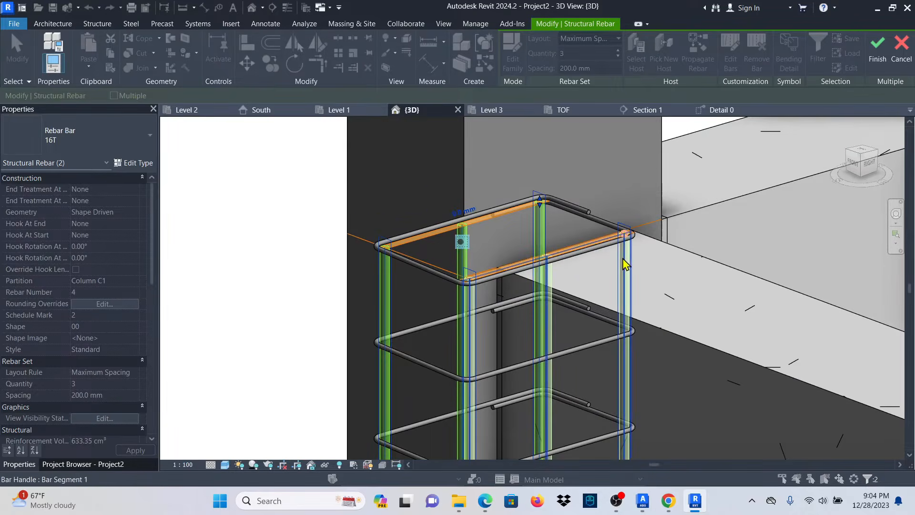
{"action": "scroll", "coordinate": [626, 264], "scroll_direction": "up", "scroll_amount": 2}
{"action": "scroll", "coordinate": [510, 265], "scroll_direction": "down", "scroll_amount": 4}
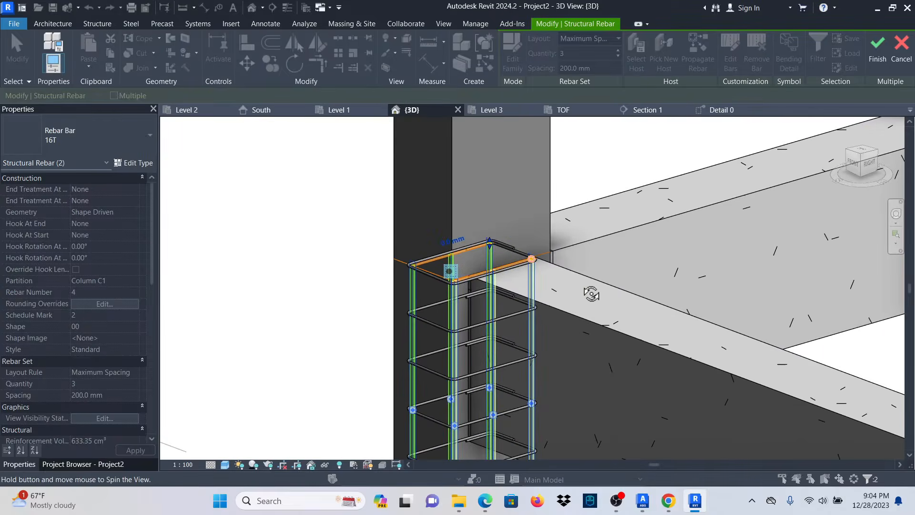
Extend the vertical bars' top end by 600 mm and finish the constraint edit.
{"action": "middle_click_drag", "start_coordinate": [590, 294], "coordinate": [650, 186], "text": "shift"}
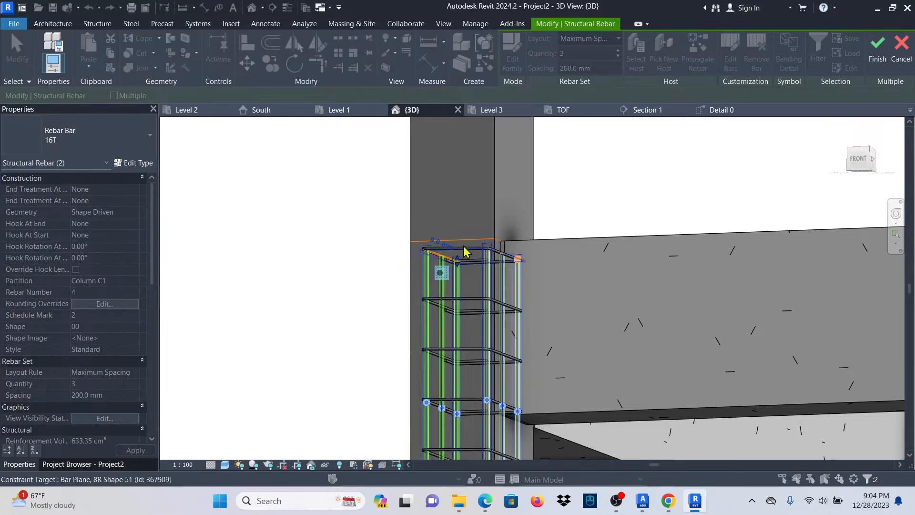
{"action": "scroll", "coordinate": [476, 248], "scroll_direction": "up", "scroll_amount": 5}
{"action": "middle_click_drag", "start_coordinate": [586, 255], "coordinate": [579, 277], "text": "shift"}
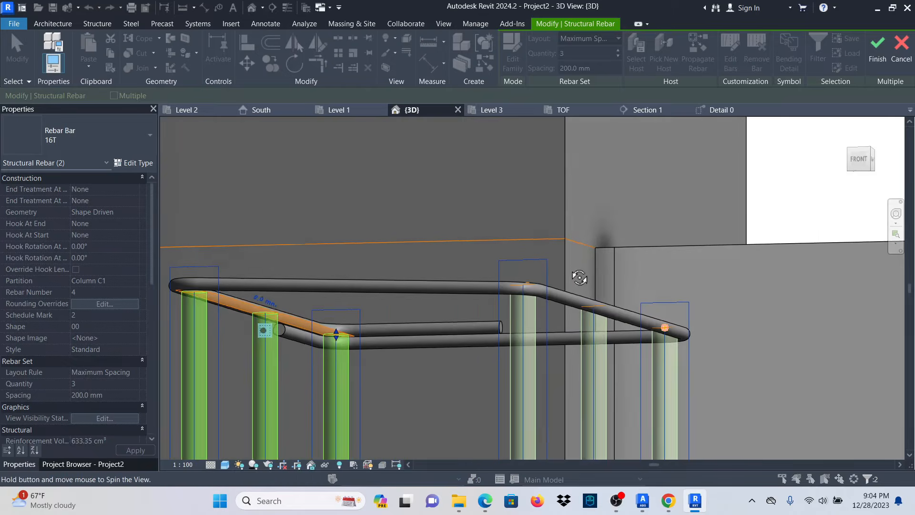
{"action": "scroll", "coordinate": [610, 250], "scroll_direction": "up", "scroll_amount": 3}
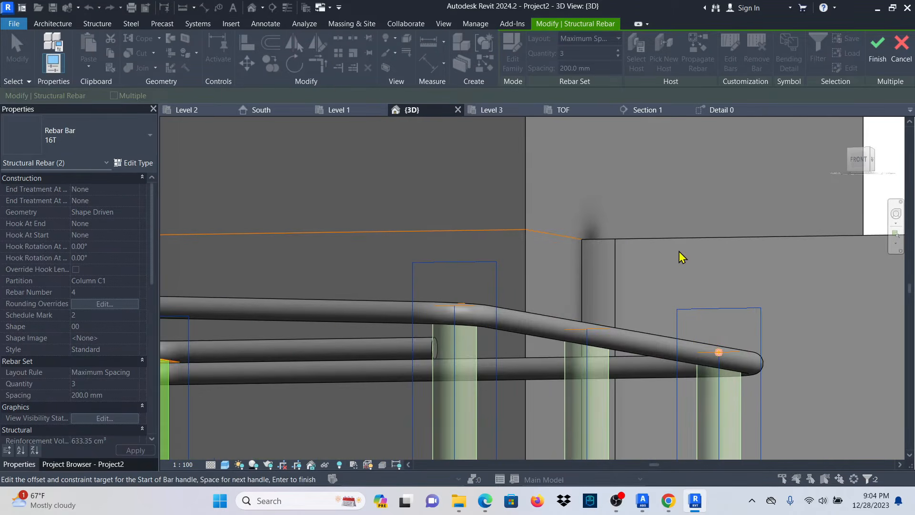
{"action": "middle_click_drag", "start_coordinate": [679, 253], "coordinate": [688, 273], "text": "shift"}
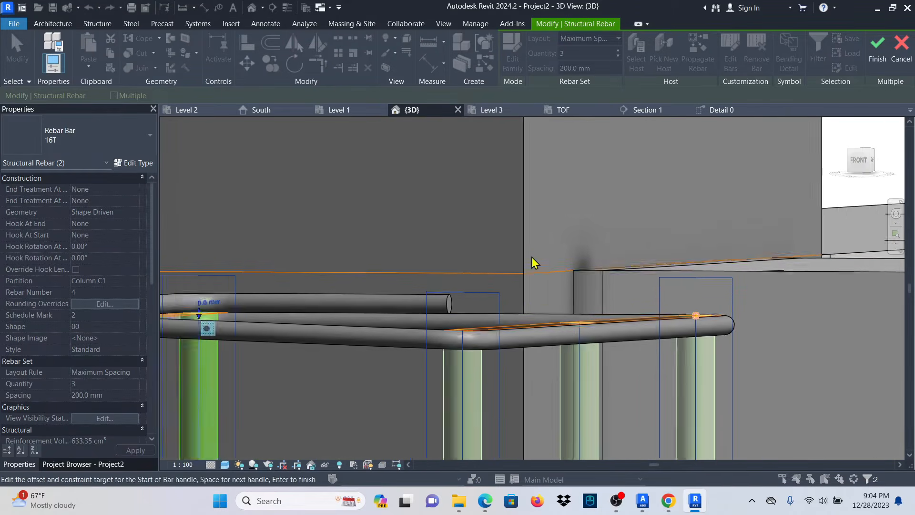
{"action": "middle_click_drag", "start_coordinate": [532, 258], "coordinate": [485, 271], "text": "shift"}
{"action": "scroll", "coordinate": [487, 277], "scroll_direction": "down", "scroll_amount": 4}
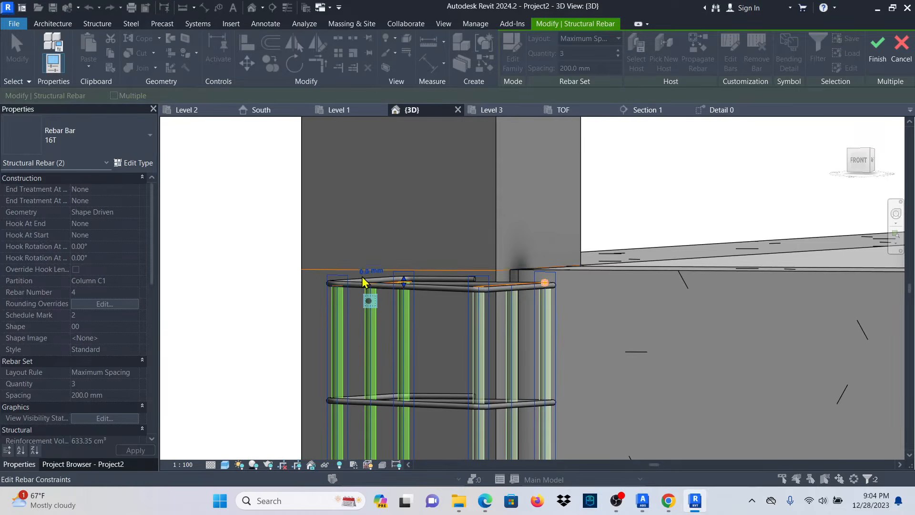
{"action": "scroll", "coordinate": [363, 282], "scroll_direction": "up", "scroll_amount": 3}
{"action": "scroll", "coordinate": [370, 284], "scroll_direction": "down", "scroll_amount": 3}
{"action": "scroll", "coordinate": [375, 289], "scroll_direction": "up", "scroll_amount": 4}
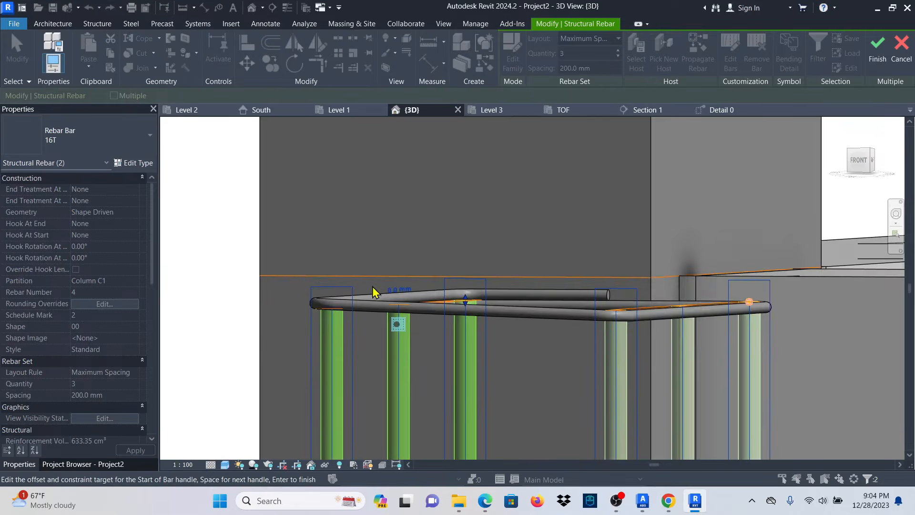
{"action": "left_click", "coordinate": [397, 291]}
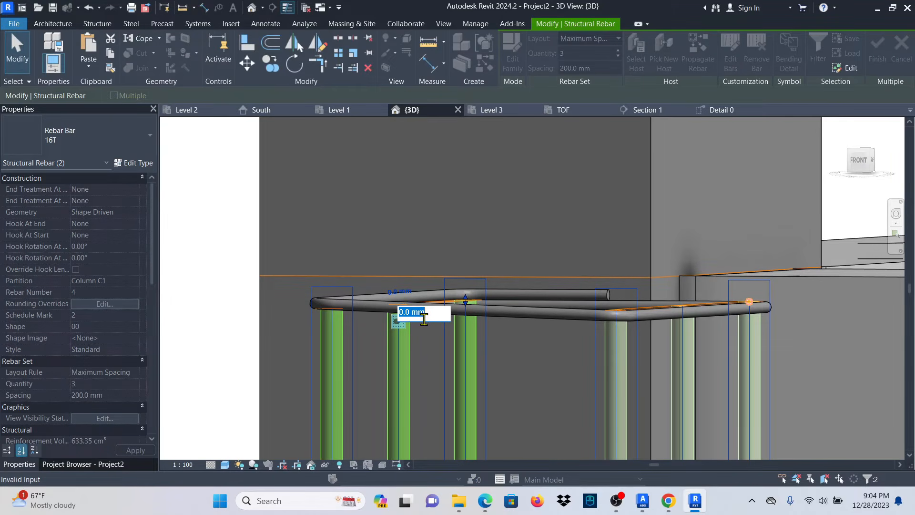
{"action": "type", "text": "600"}
{"action": "key", "text": "Return"}
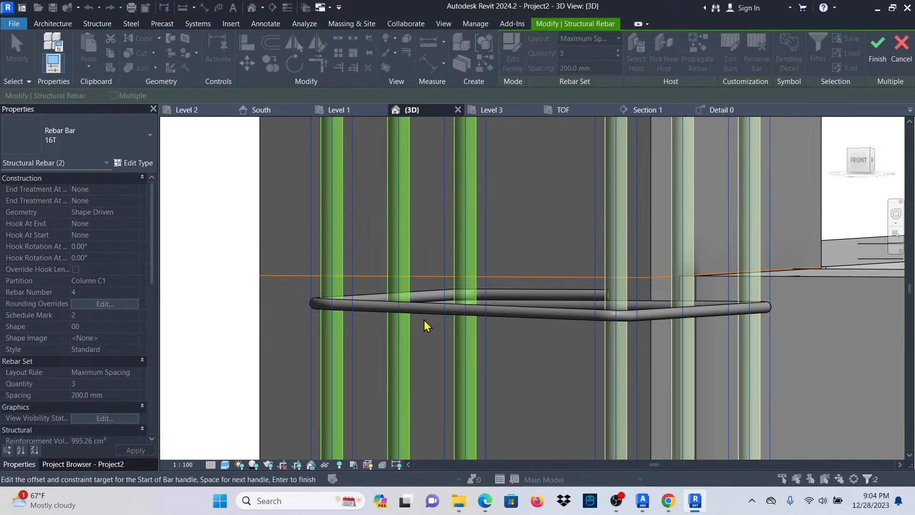
{"action": "scroll", "coordinate": [424, 319], "scroll_direction": "down", "scroll_amount": 5}
{"action": "scroll", "coordinate": [456, 251], "scroll_direction": "up", "scroll_amount": 3}
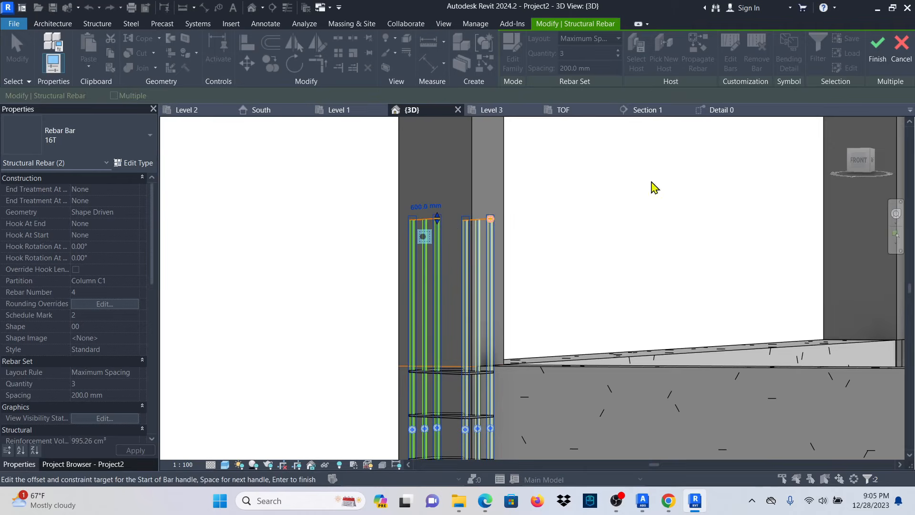
{"action": "left_click", "coordinate": [877, 47]}
Deselect the bars and select the ground column holding the rebar cage at grid A.
{"action": "scroll", "coordinate": [510, 252], "scroll_direction": "down", "scroll_amount": 3}
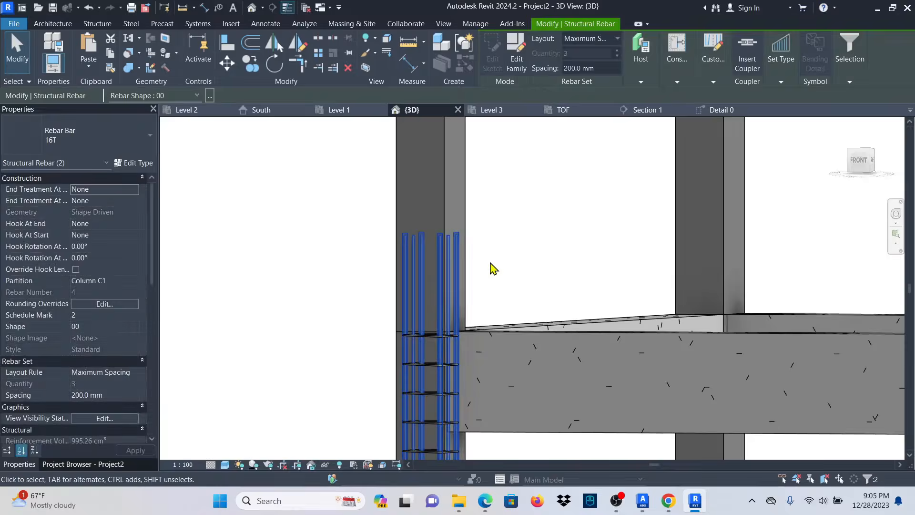
{"action": "left_click", "coordinate": [521, 245]}
{"action": "scroll", "coordinate": [446, 246], "scroll_direction": "down", "scroll_amount": 3}
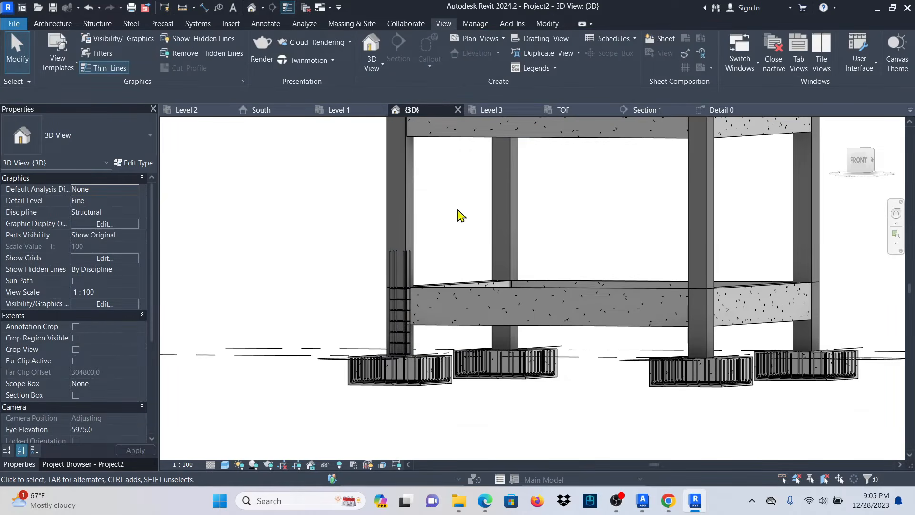
{"action": "middle_click_drag", "start_coordinate": [457, 215], "coordinate": [410, 304], "text": "shift"}
{"action": "scroll", "coordinate": [409, 307], "scroll_direction": "up", "scroll_amount": 5}
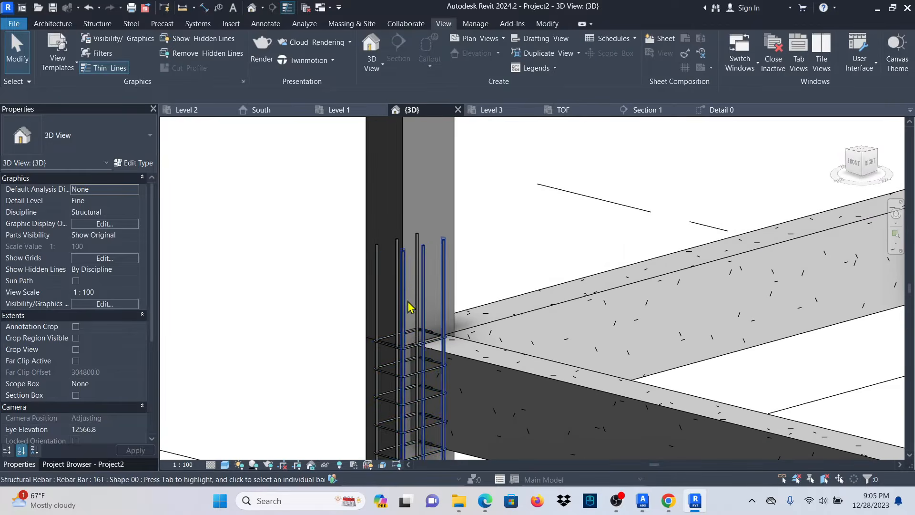
{"action": "scroll", "coordinate": [395, 331], "scroll_direction": "down", "scroll_amount": 3}
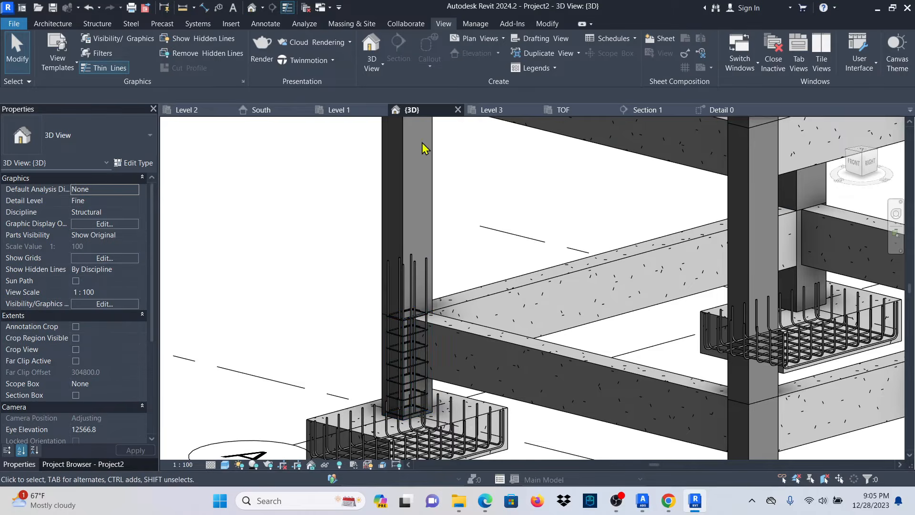
{"action": "scroll", "coordinate": [435, 372], "scroll_direction": "down", "scroll_amount": 3}
{"action": "scroll", "coordinate": [440, 363], "scroll_direction": "up", "scroll_amount": 4}
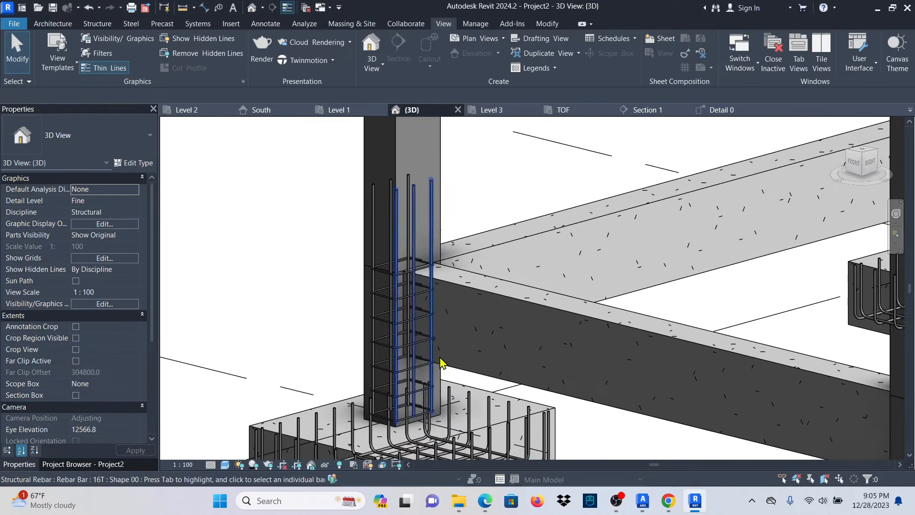
{"action": "left_click", "coordinate": [364, 345]}
Attempt to start copying the column's rebar, zooming around the grid A column.
{"action": "left_click", "coordinate": [648, 50]}
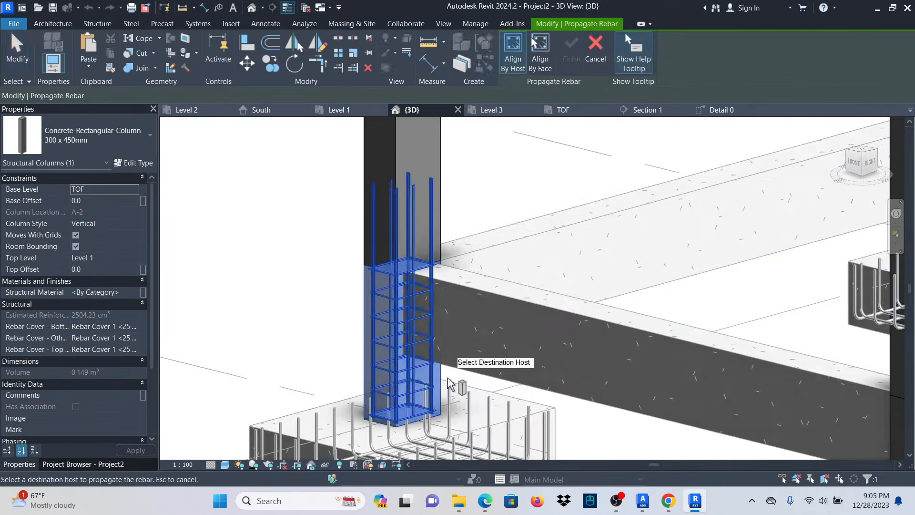
{"action": "scroll", "coordinate": [429, 384], "scroll_direction": "down", "scroll_amount": 5}
{"action": "scroll", "coordinate": [457, 298], "scroll_direction": "up", "scroll_amount": 3}
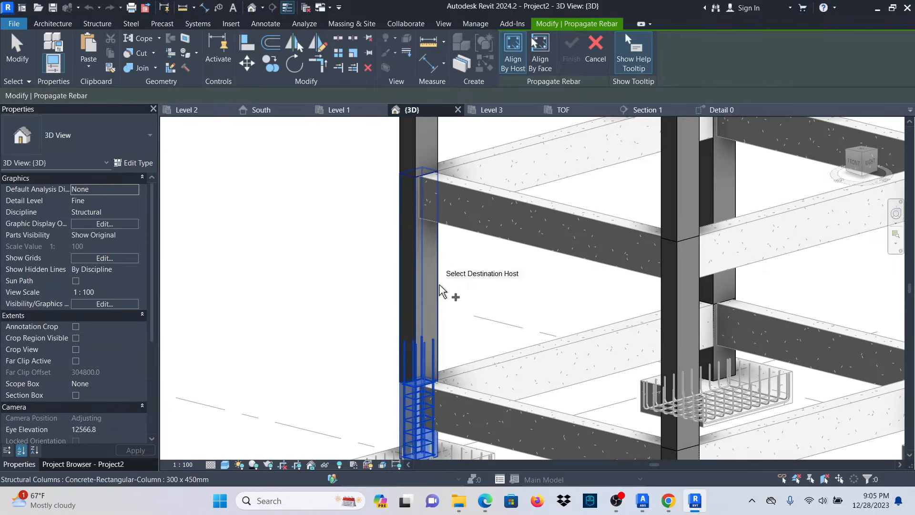
{"action": "scroll", "coordinate": [429, 333], "scroll_direction": "down", "scroll_amount": 3}
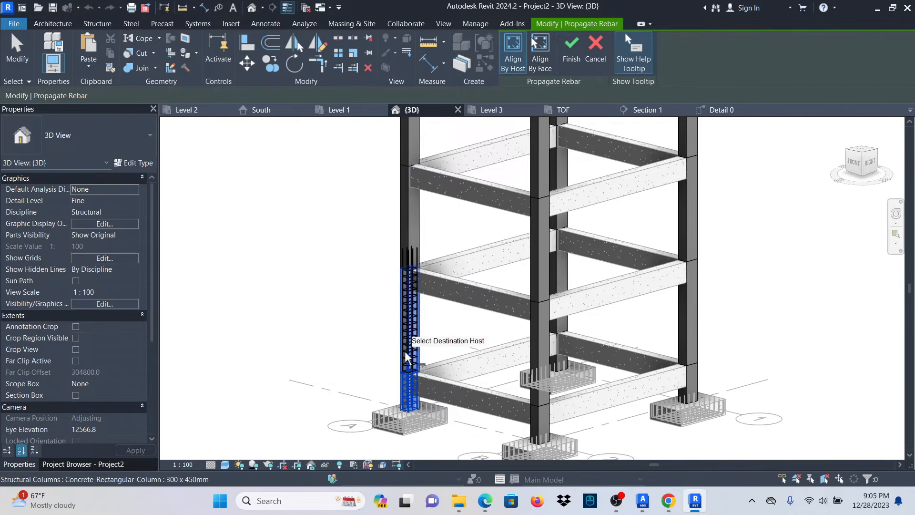
{"action": "scroll", "coordinate": [406, 369], "scroll_direction": "up", "scroll_amount": 5}
{"action": "scroll", "coordinate": [418, 435], "scroll_direction": "down", "scroll_amount": 4}
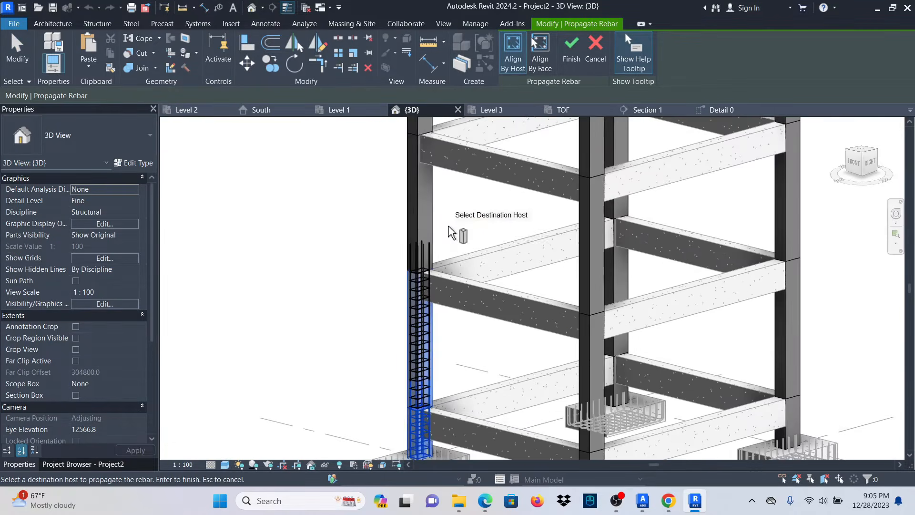
{"action": "scroll", "coordinate": [443, 221], "scroll_direction": "up", "scroll_amount": 2}
{"action": "scroll", "coordinate": [419, 368], "scroll_direction": "down", "scroll_amount": 5}
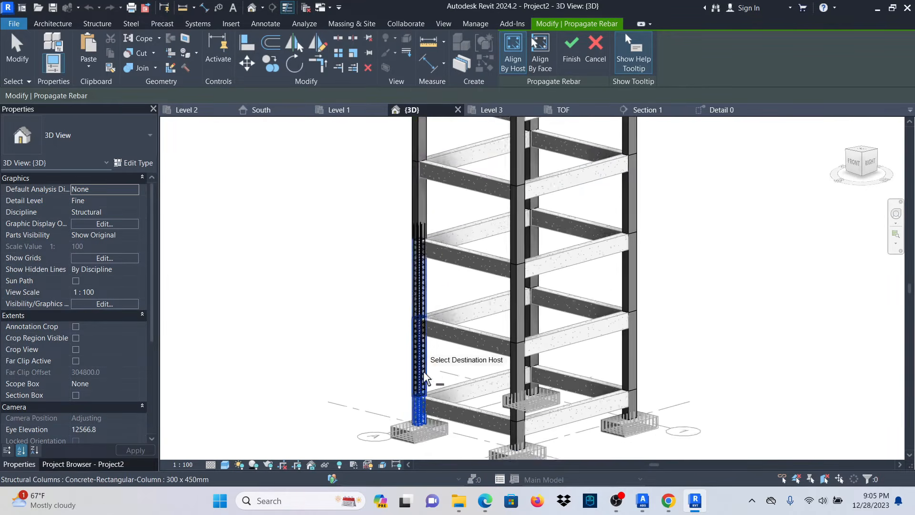
{"action": "scroll", "coordinate": [435, 257], "scroll_direction": "up", "scroll_amount": 5}
{"action": "scroll", "coordinate": [434, 256], "scroll_direction": "down", "scroll_amount": 5}
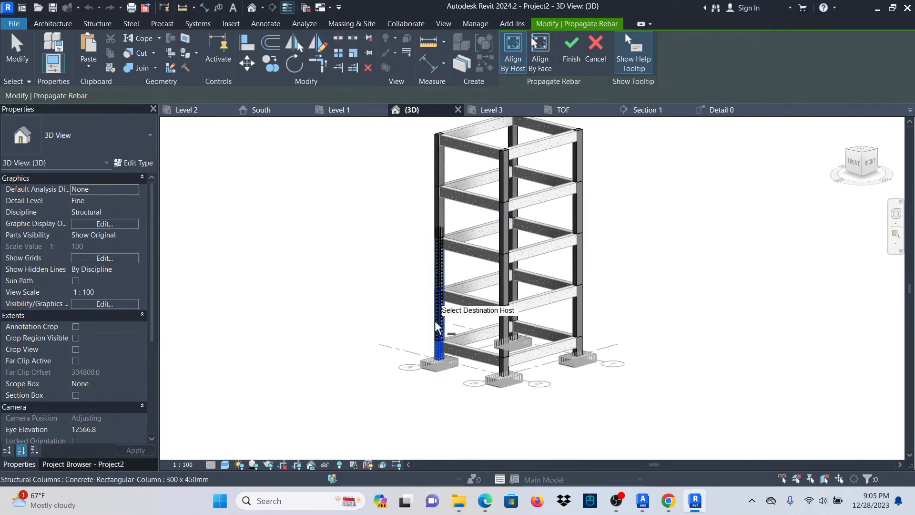
{"action": "scroll", "coordinate": [452, 329], "scroll_direction": "up", "scroll_amount": 6}
{"action": "scroll", "coordinate": [448, 372], "scroll_direction": "up", "scroll_amount": 3}
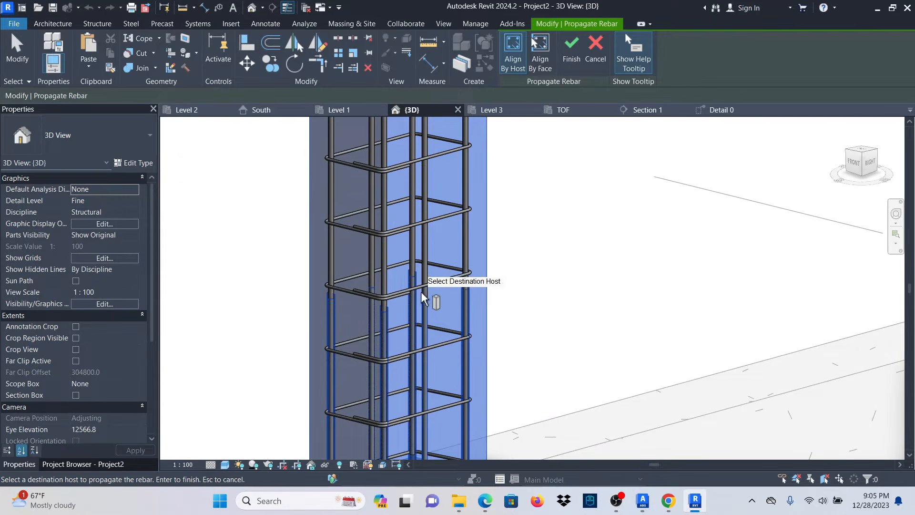
{"action": "scroll", "coordinate": [422, 298], "scroll_direction": "down", "scroll_amount": 4}
{"action": "scroll", "coordinate": [400, 300], "scroll_direction": "up", "scroll_amount": 3}
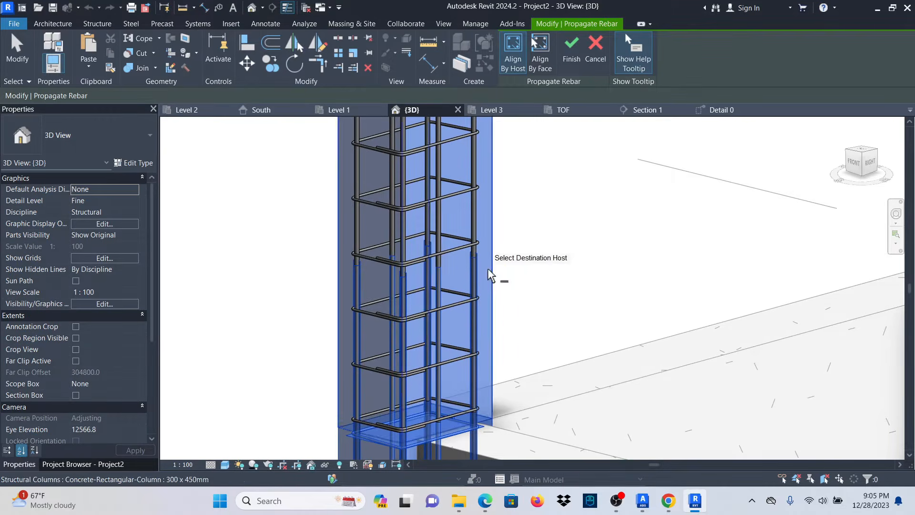
{"action": "scroll", "coordinate": [451, 299], "scroll_direction": "down", "scroll_amount": 1}
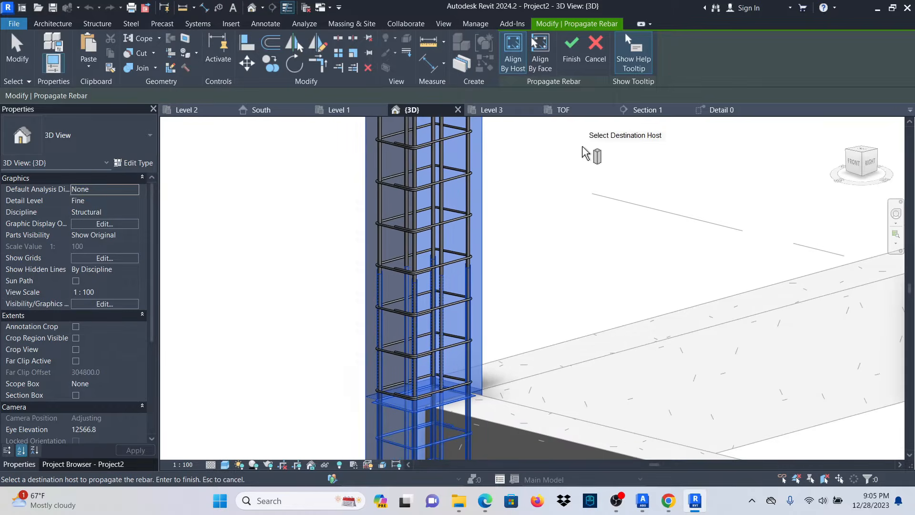
{"action": "scroll", "coordinate": [524, 286], "scroll_direction": "down", "scroll_amount": 3}
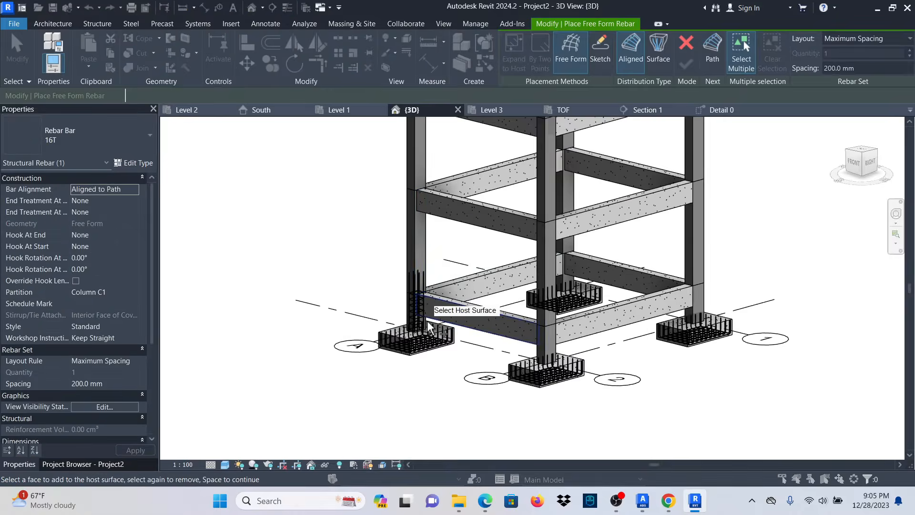
{"action": "scroll", "coordinate": [441, 318], "scroll_direction": "up", "scroll_amount": 4}
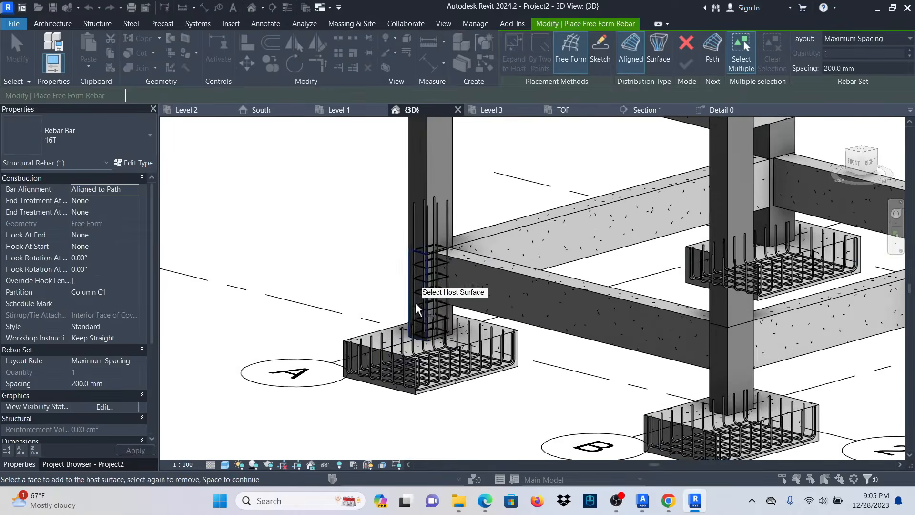
{"action": "scroll", "coordinate": [477, 321], "scroll_direction": "up", "scroll_amount": 2}
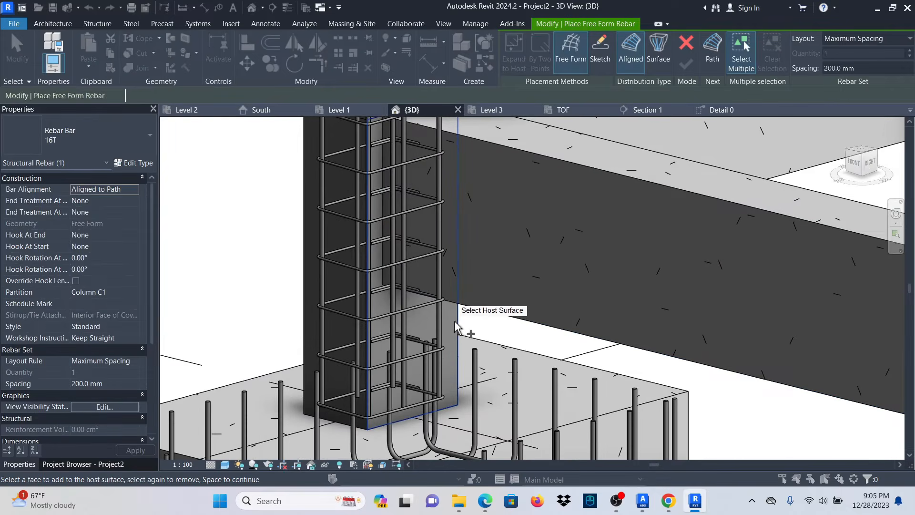
Cancel the accidental free-form rebar placement from the shortcut menu.
{"action": "right_click", "coordinate": [210, 204]}
{"action": "left_click", "coordinate": [233, 208]}
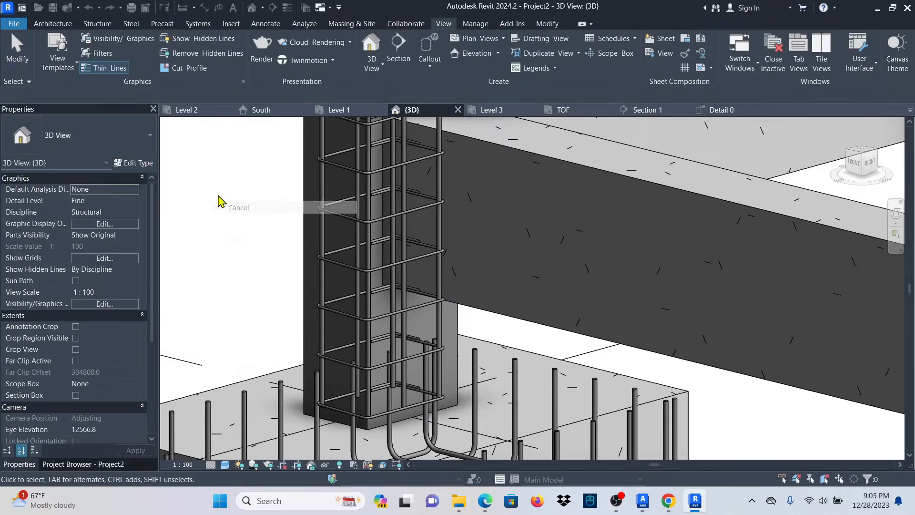
{"action": "right_click", "coordinate": [219, 197]}
{"action": "left_click", "coordinate": [233, 199]}
Reselect the ground column and propagate its rebar cage into the upper column at grid A.
{"action": "left_click", "coordinate": [461, 329]}
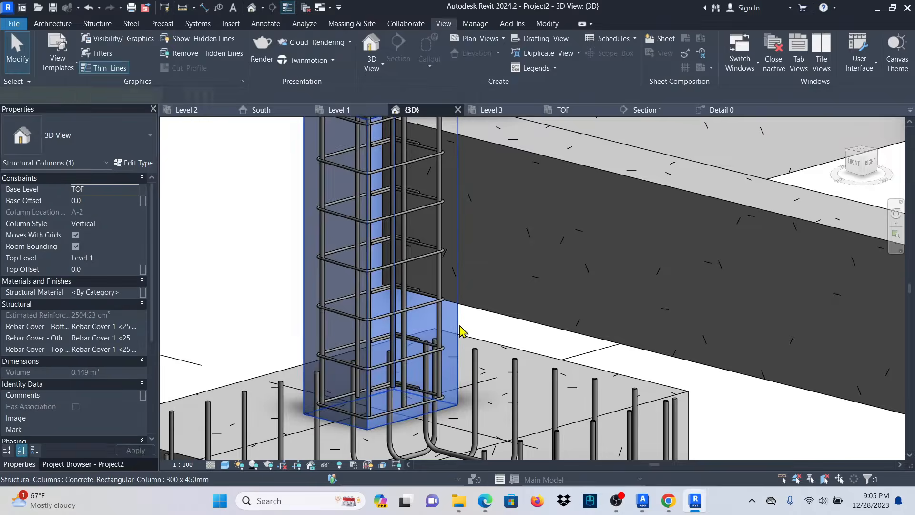
{"action": "scroll", "coordinate": [420, 403], "scroll_direction": "down", "scroll_amount": 3}
{"action": "left_click", "coordinate": [635, 67]}
{"action": "scroll", "coordinate": [471, 250], "scroll_direction": "down", "scroll_amount": 2}
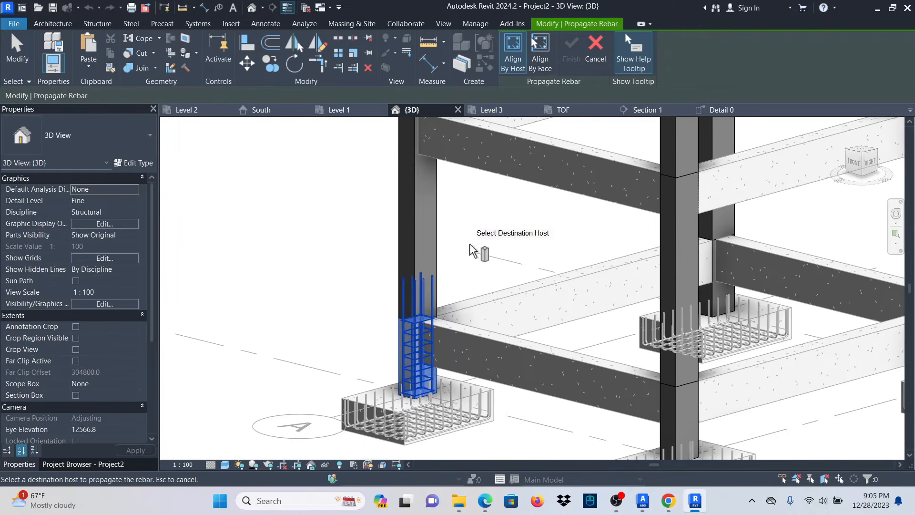
{"action": "left_click", "coordinate": [437, 236]}
{"action": "left_click", "coordinate": [571, 54]}
{"action": "scroll", "coordinate": [537, 135], "scroll_direction": "down", "scroll_amount": 3}
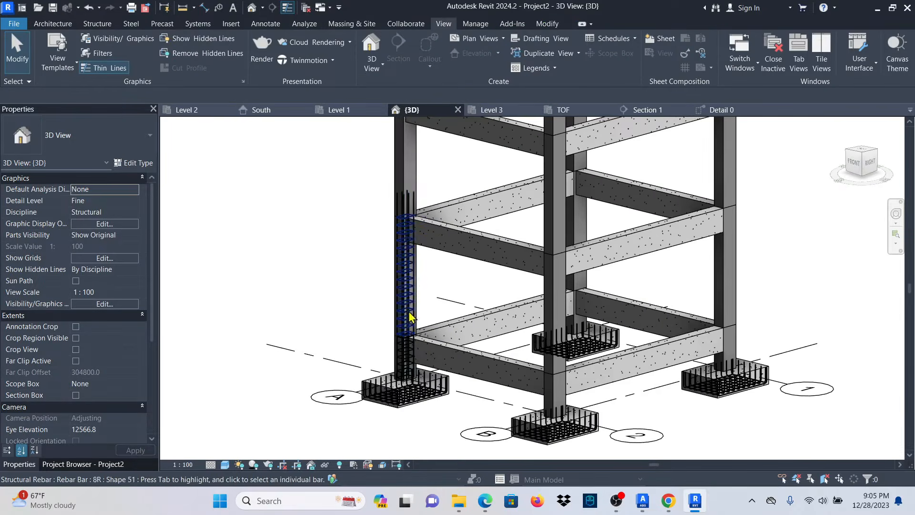
{"action": "scroll", "coordinate": [407, 284], "scroll_direction": "up", "scroll_amount": 5}
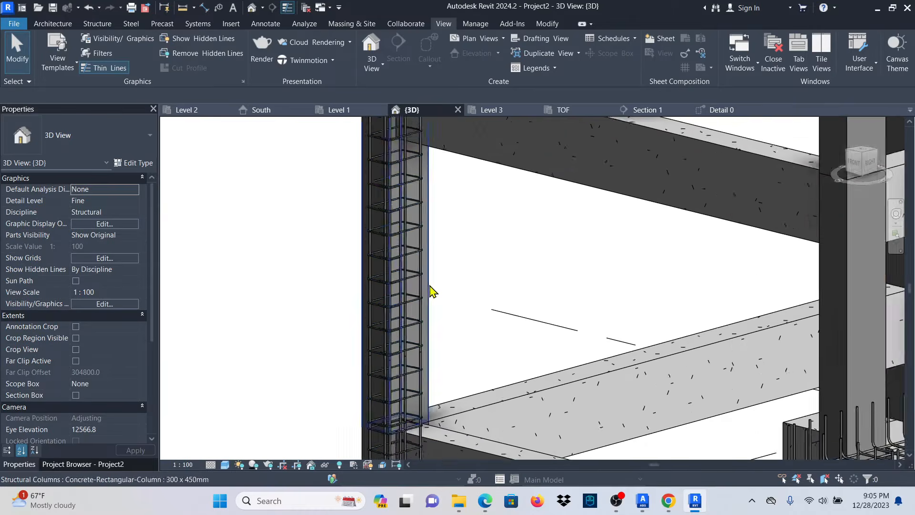
{"action": "scroll", "coordinate": [379, 273], "scroll_direction": "up", "scroll_amount": 3}
{"action": "scroll", "coordinate": [491, 219], "scroll_direction": "up", "scroll_amount": 5}
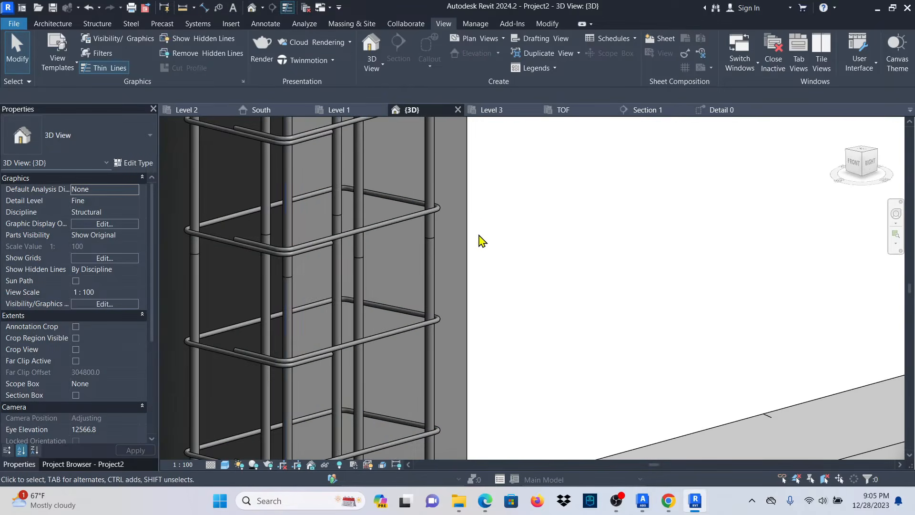
Select one vertical bar of the column cage and enter its constraint editing.
{"action": "left_click", "coordinate": [468, 196]}
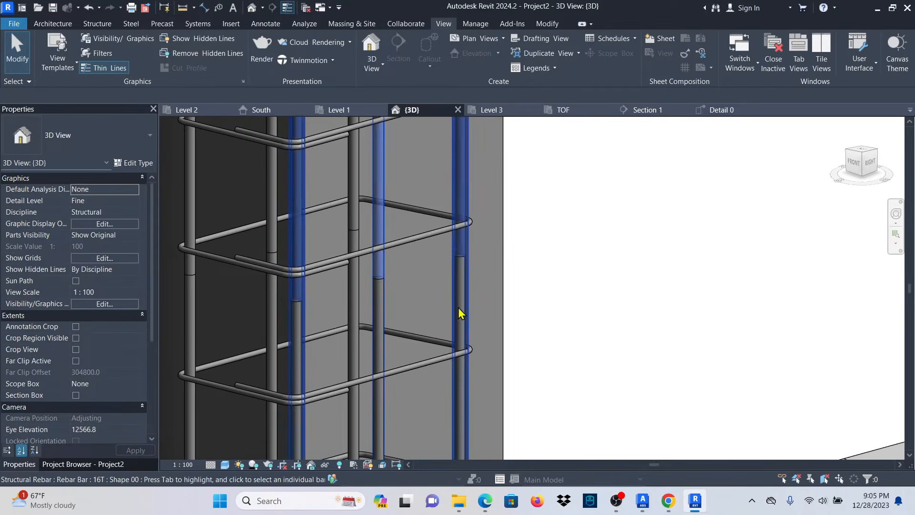
{"action": "scroll", "coordinate": [469, 286], "scroll_direction": "down", "scroll_amount": 4}
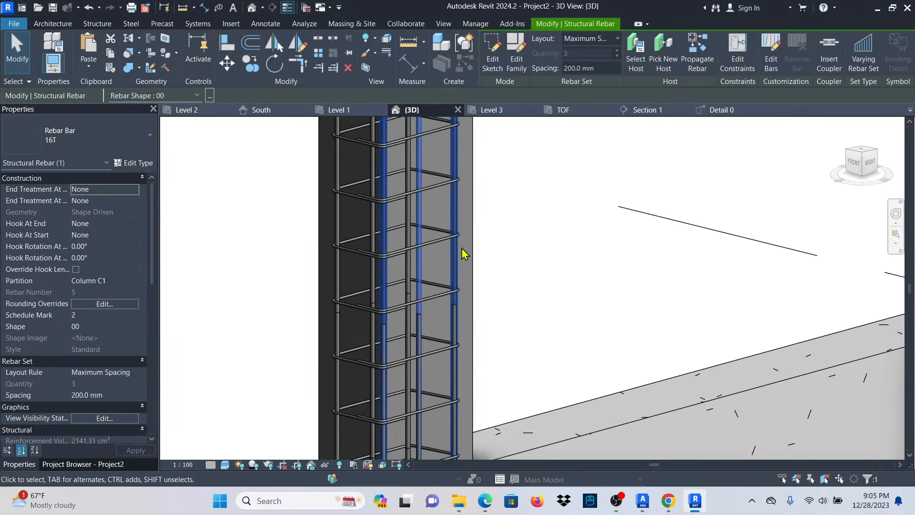
{"action": "left_click", "coordinate": [736, 54]}
{"action": "scroll", "coordinate": [375, 355], "scroll_direction": "up", "scroll_amount": 4}
{"action": "scroll", "coordinate": [381, 353], "scroll_direction": "down", "scroll_amount": 1}
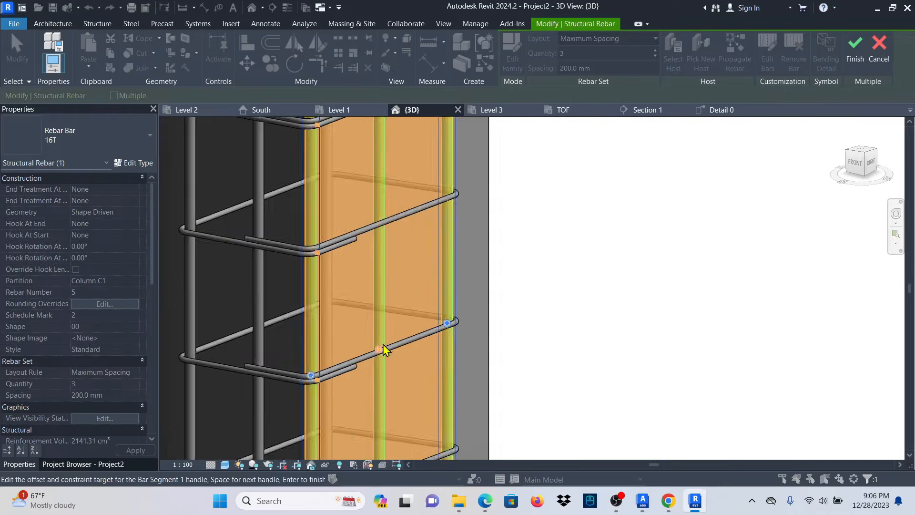
{"action": "scroll", "coordinate": [383, 341], "scroll_direction": "down", "scroll_amount": 4}
{"action": "middle_click_drag", "start_coordinate": [382, 333], "coordinate": [495, 303], "text": "shift"}
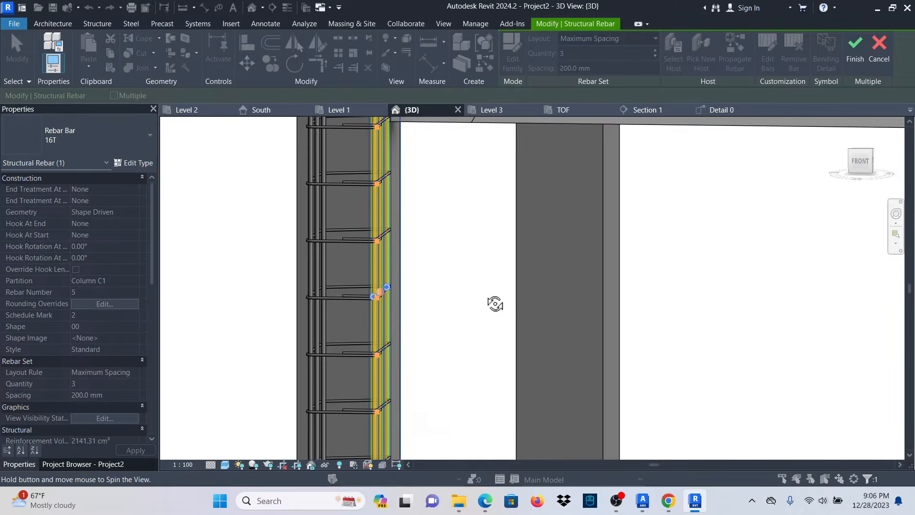
Set the bar's first-segment offset from the column to 55 mm.
{"action": "left_click", "coordinate": [406, 297]}
{"action": "mouse_move", "coordinate": [442, 332]}
{"action": "middle_mouse_down", "text": "shift"}
{"action": "mouse_move", "coordinate": [464, 324]}
{"action": "mouse_move", "coordinate": [453, 322]}
{"action": "middle_mouse_up", "text": "shift"}
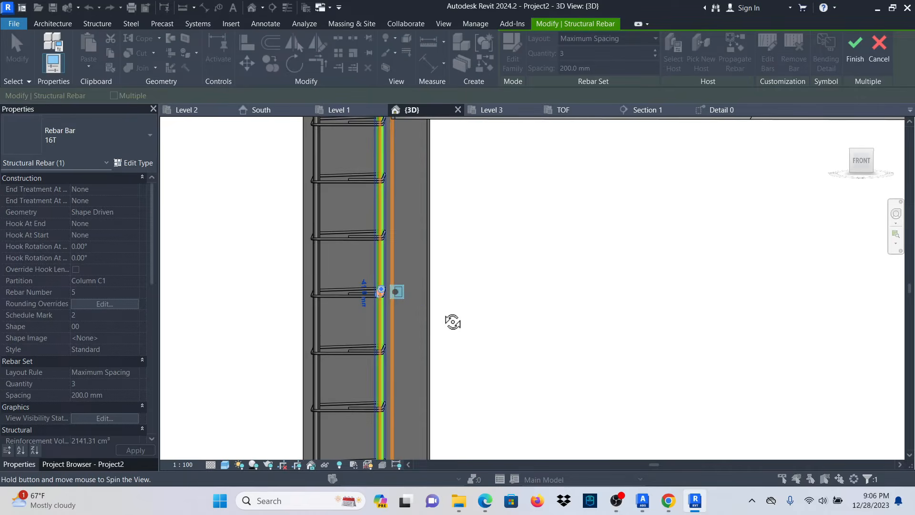
{"action": "scroll", "coordinate": [380, 287], "scroll_direction": "up", "scroll_amount": 5}
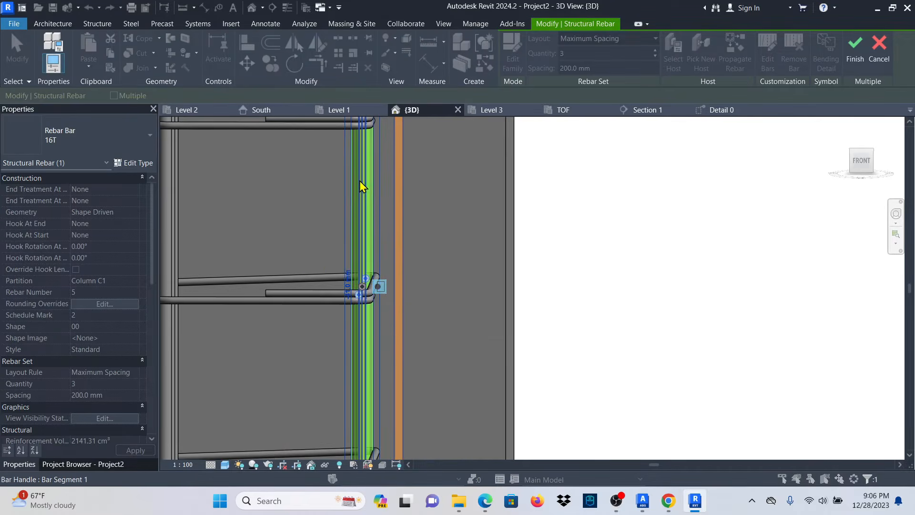
{"action": "scroll", "coordinate": [345, 298], "scroll_direction": "up", "scroll_amount": 4}
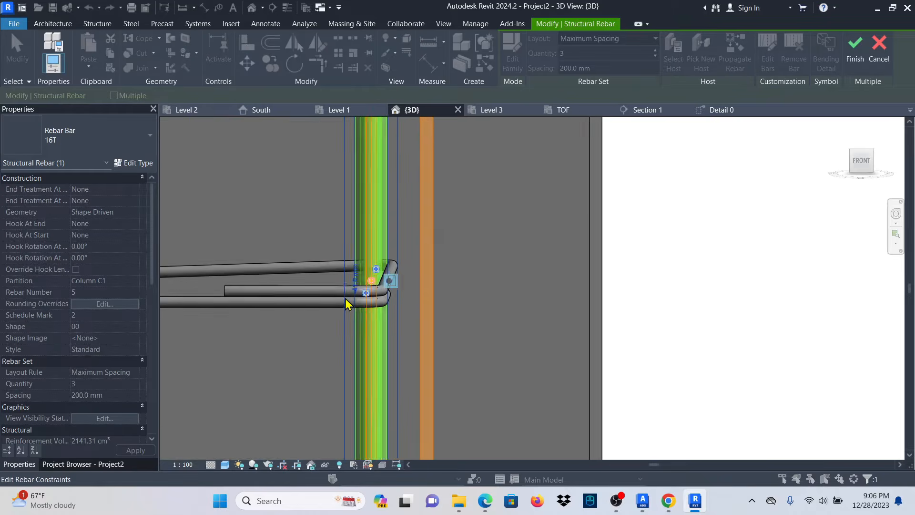
{"action": "scroll", "coordinate": [373, 278], "scroll_direction": "up", "scroll_amount": 2}
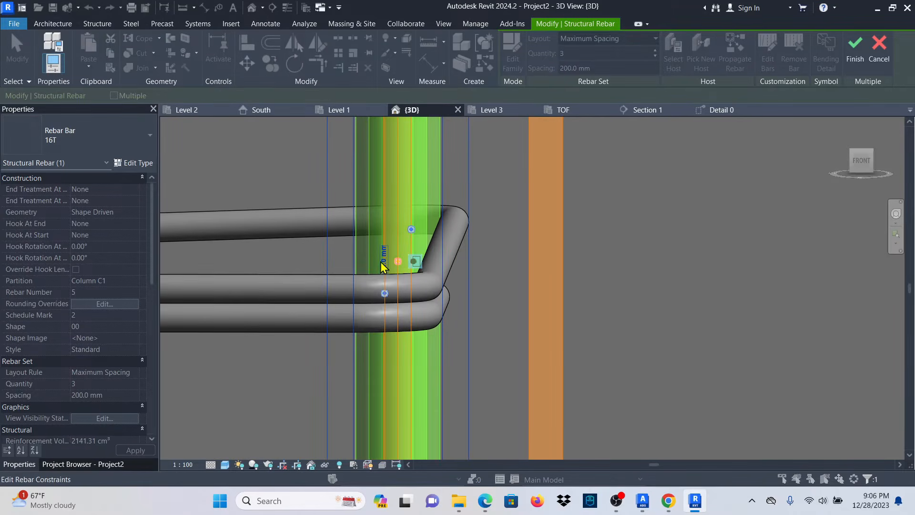
{"action": "scroll", "coordinate": [382, 295], "scroll_direction": "down", "scroll_amount": 4}
{"action": "scroll", "coordinate": [381, 273], "scroll_direction": "up", "scroll_amount": 3}
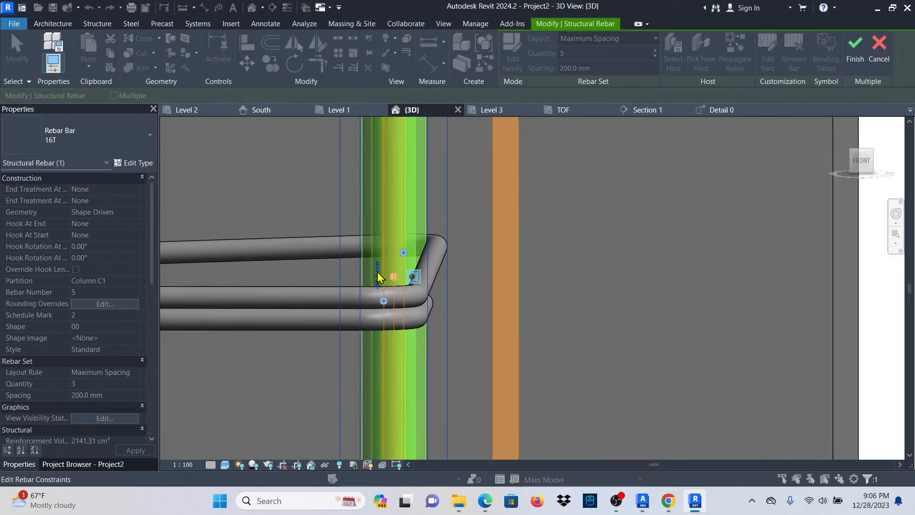
{"action": "left_click", "coordinate": [383, 277]}
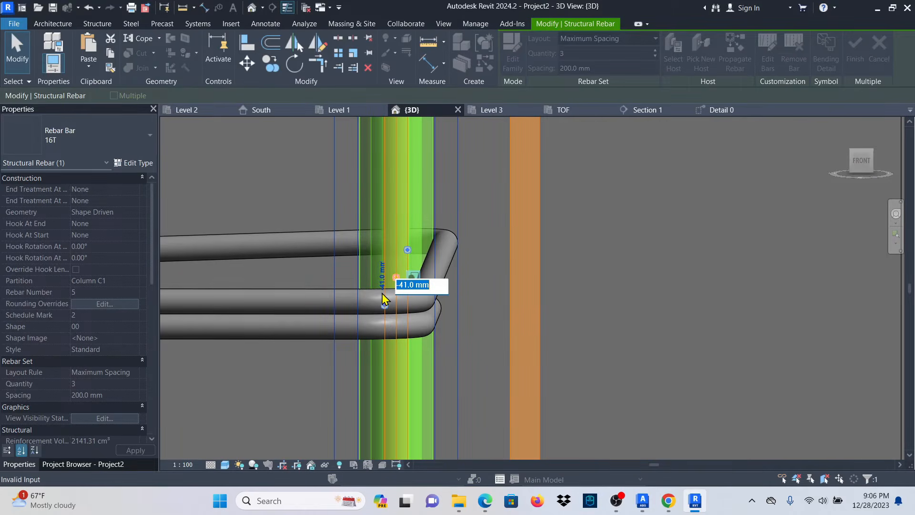
{"action": "type", "text": "55"}
{"action": "key", "text": "Return"}
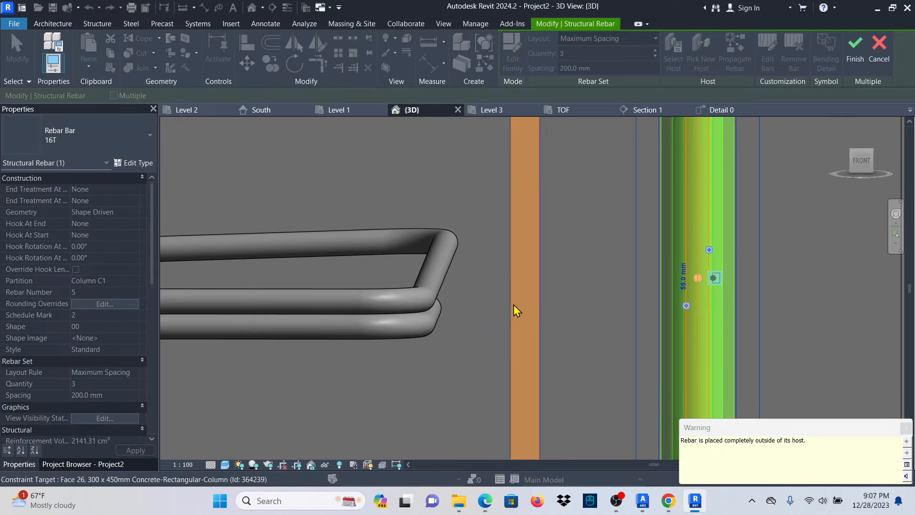
Correct the offset to -55 mm after the outside-host warning and finish the edit.
{"action": "left_click", "coordinate": [682, 284]}
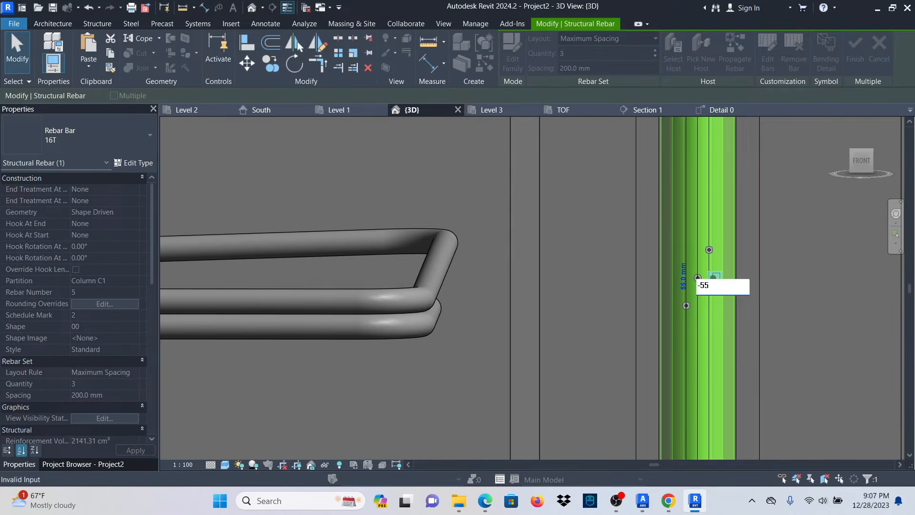
{"action": "type", "text": "-55"}
{"action": "key", "text": "Return"}
{"action": "scroll", "coordinate": [657, 289], "scroll_direction": "down", "scroll_amount": 6}
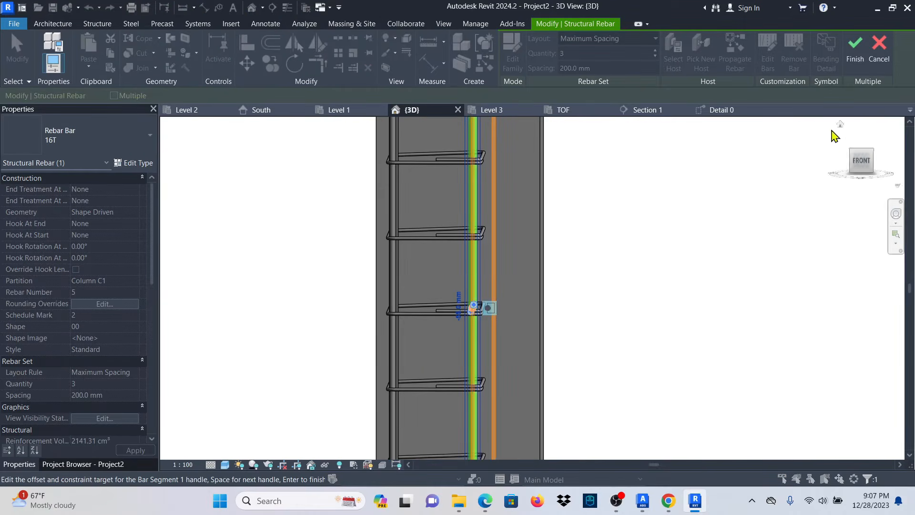
{"action": "left_click", "coordinate": [853, 45]}
{"action": "scroll", "coordinate": [548, 302], "scroll_direction": "down", "scroll_amount": 4}
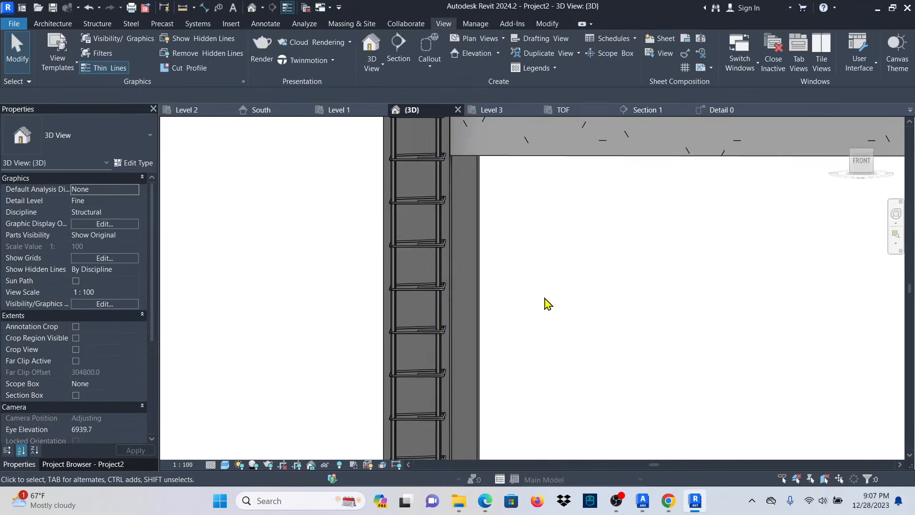
{"action": "scroll", "coordinate": [470, 409], "scroll_direction": "up", "scroll_amount": 5}
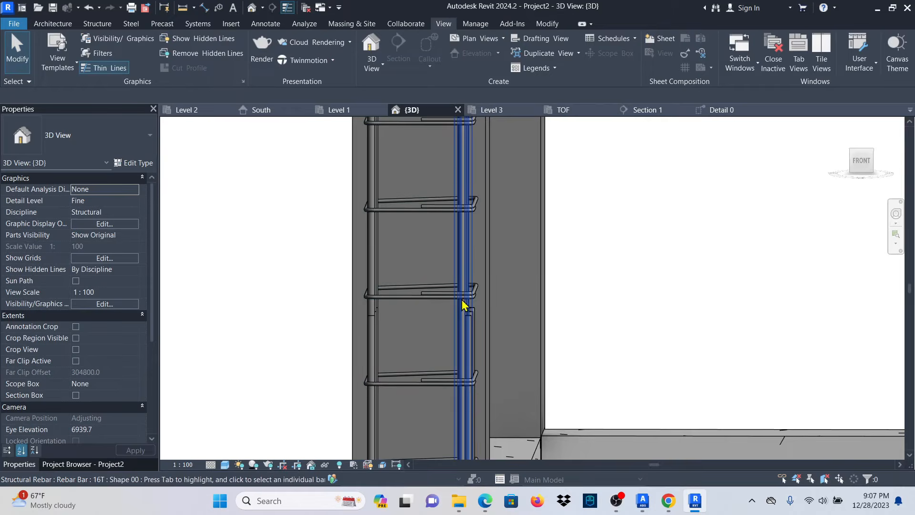
{"action": "scroll", "coordinate": [476, 333], "scroll_direction": "down", "scroll_amount": 3}
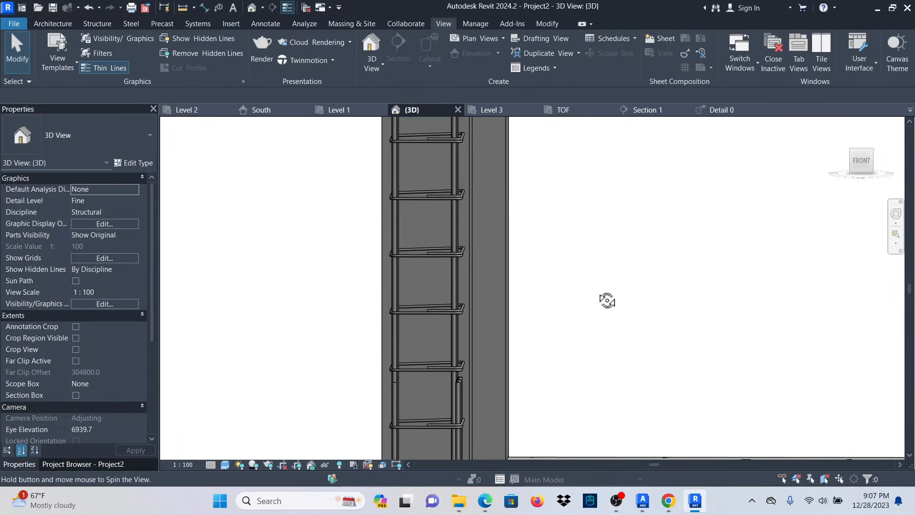
{"action": "middle_click_drag", "start_coordinate": [607, 300], "coordinate": [486, 392], "text": "shift"}
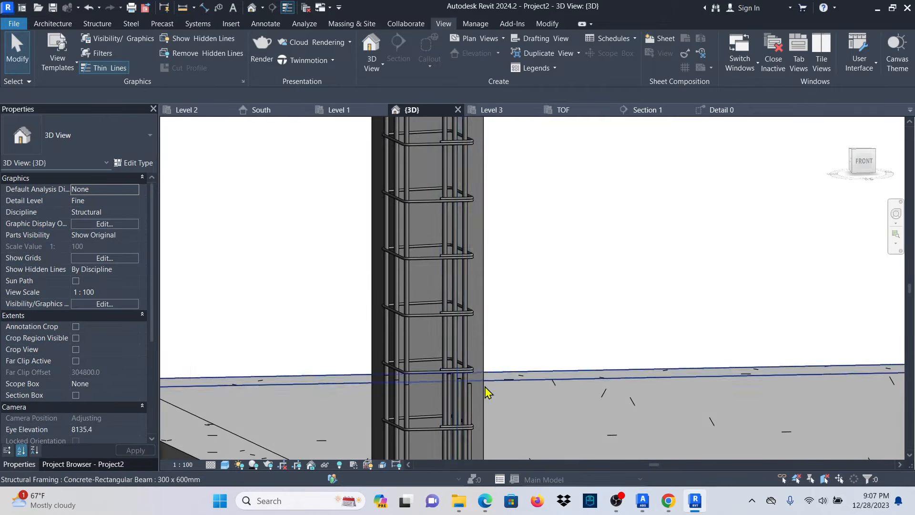
{"action": "scroll", "coordinate": [474, 393], "scroll_direction": "up", "scroll_amount": 5}
{"action": "scroll", "coordinate": [524, 269], "scroll_direction": "down", "scroll_amount": 5}
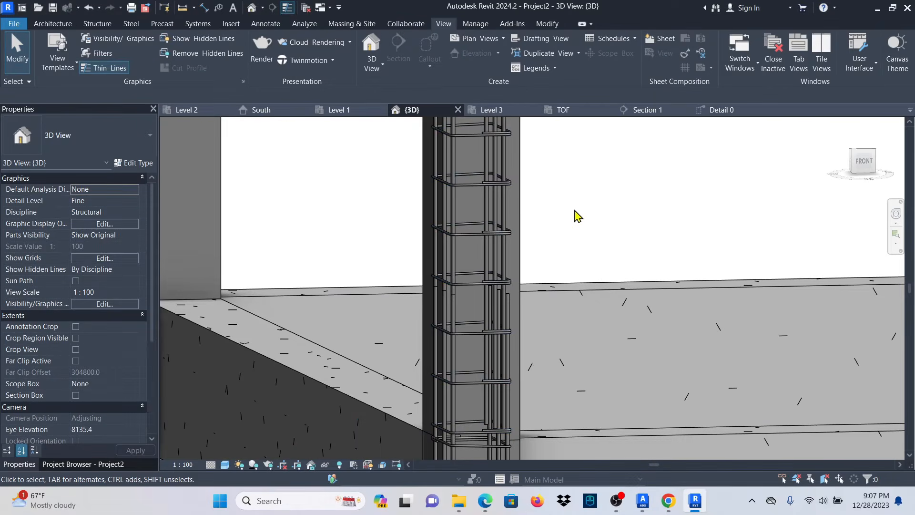
{"action": "scroll", "coordinate": [411, 300], "scroll_direction": "up", "scroll_amount": 5}
{"action": "scroll", "coordinate": [536, 266], "scroll_direction": "down", "scroll_amount": 5}
{"action": "middle_click_drag", "start_coordinate": [578, 259], "coordinate": [598, 299], "text": "shift"}
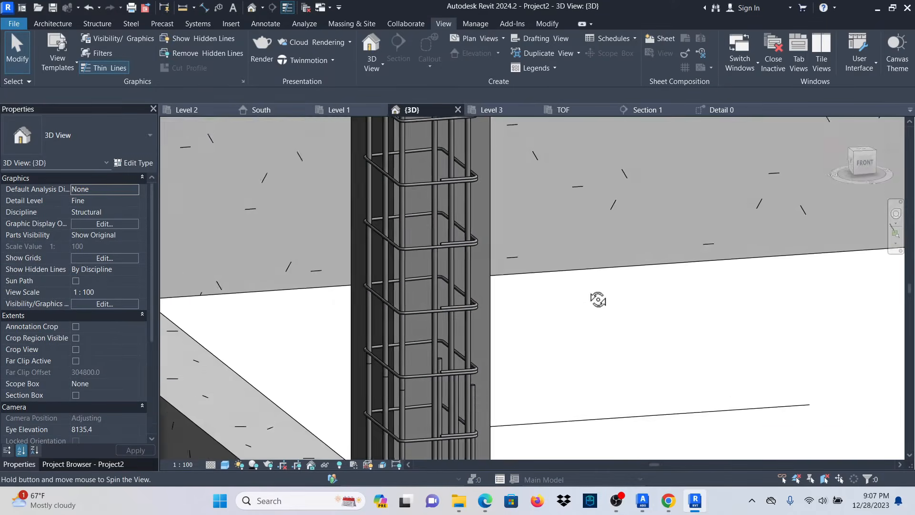
{"action": "scroll", "coordinate": [384, 245], "scroll_direction": "up", "scroll_amount": 4}
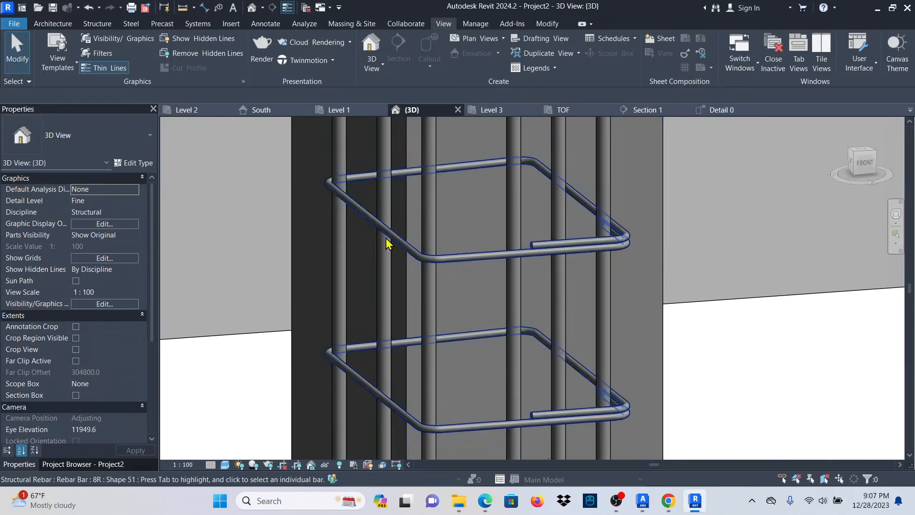
{"action": "left_click", "coordinate": [387, 298]}
Edit the rebar set's constraints and pick the column face as the target.
{"action": "left_click", "coordinate": [738, 47]}
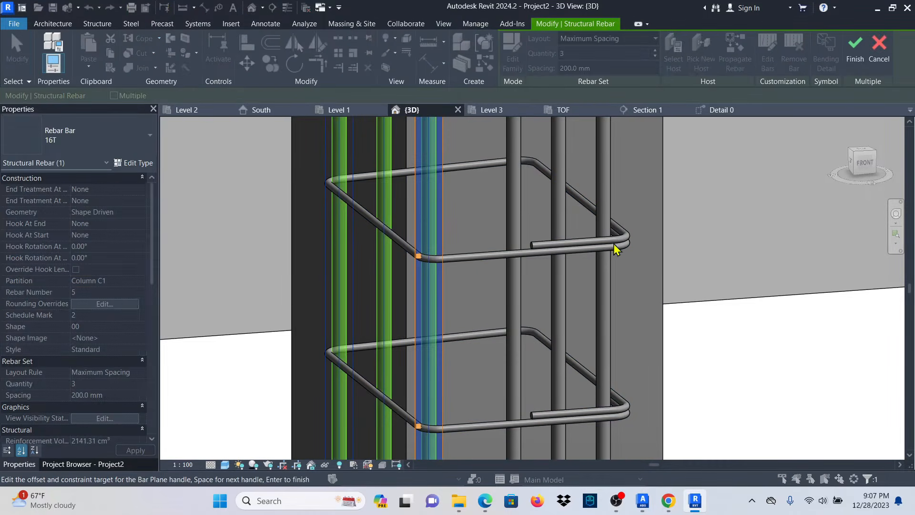
{"action": "scroll", "coordinate": [374, 248], "scroll_direction": "down", "scroll_amount": 3}
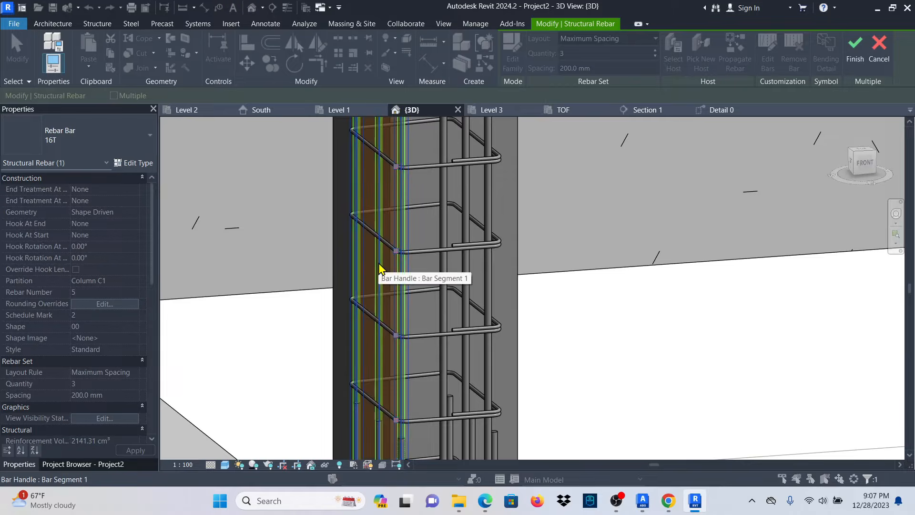
{"action": "middle_click_drag", "start_coordinate": [439, 258], "coordinate": [448, 265], "text": "shift"}
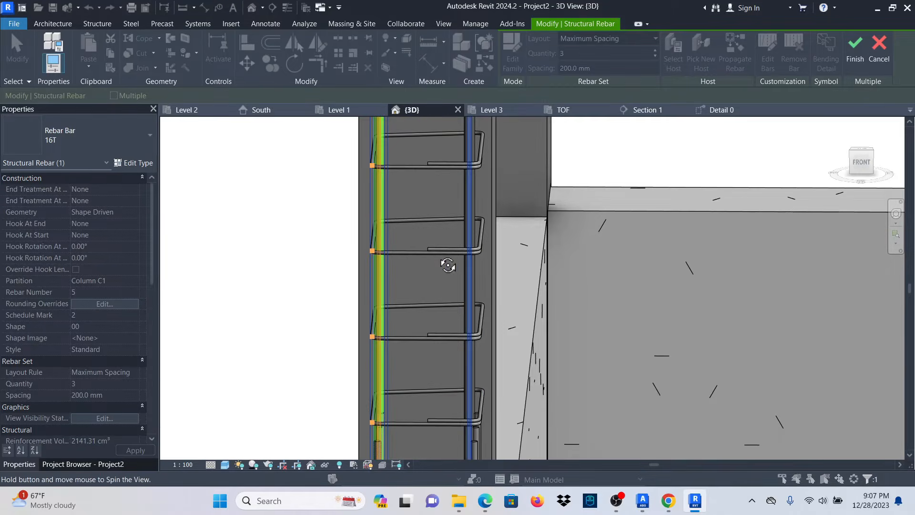
{"action": "middle_click_drag", "start_coordinate": [335, 262], "coordinate": [690, 297], "text": "shift"}
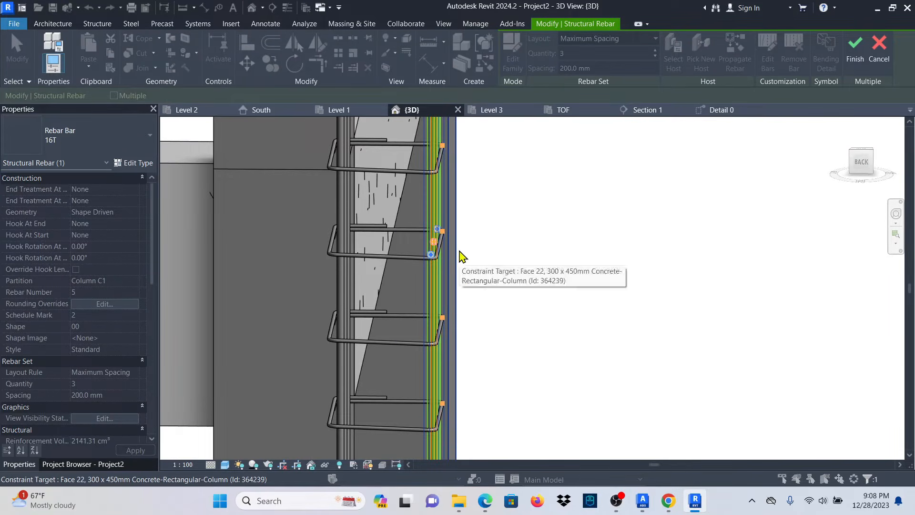
{"action": "left_click", "coordinate": [456, 269]}
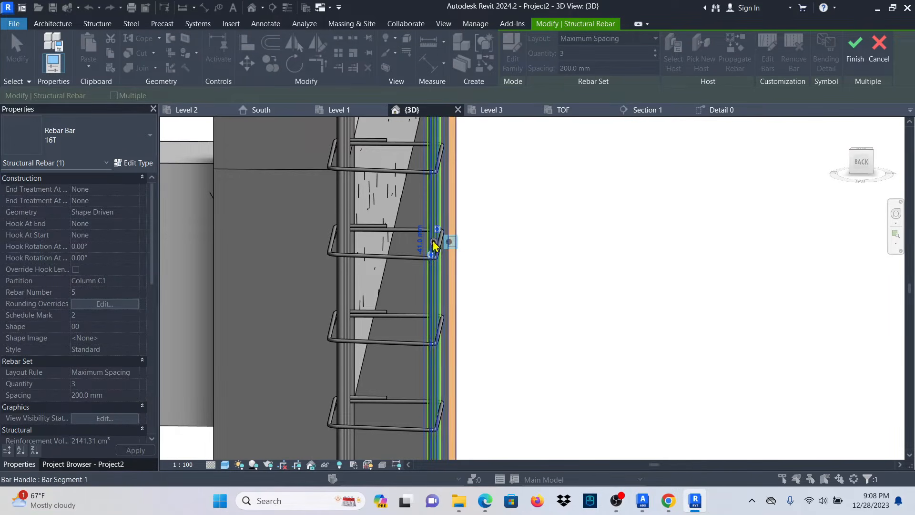
Set the offset from the column face to -55 mm, finish, and deselect the rebar.
{"action": "middle_click_drag", "start_coordinate": [474, 262], "coordinate": [537, 318], "text": "shift"}
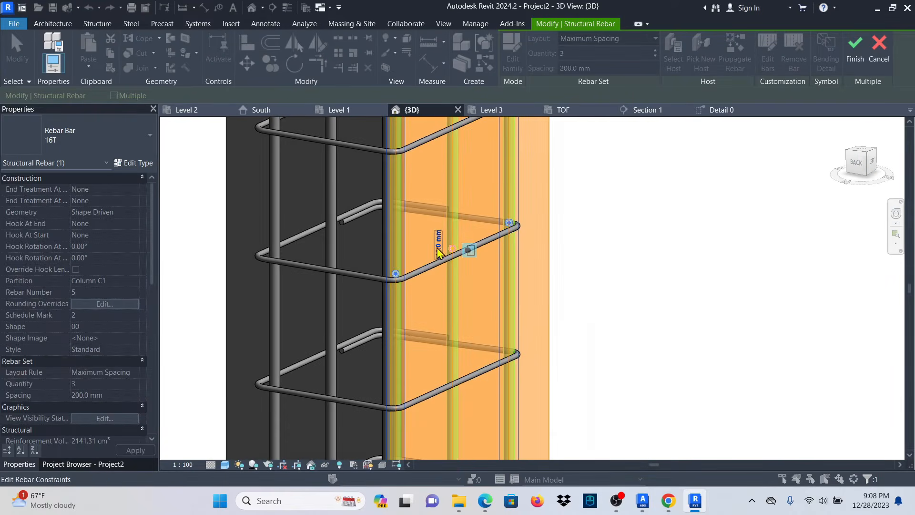
{"action": "left_click", "coordinate": [438, 244]}
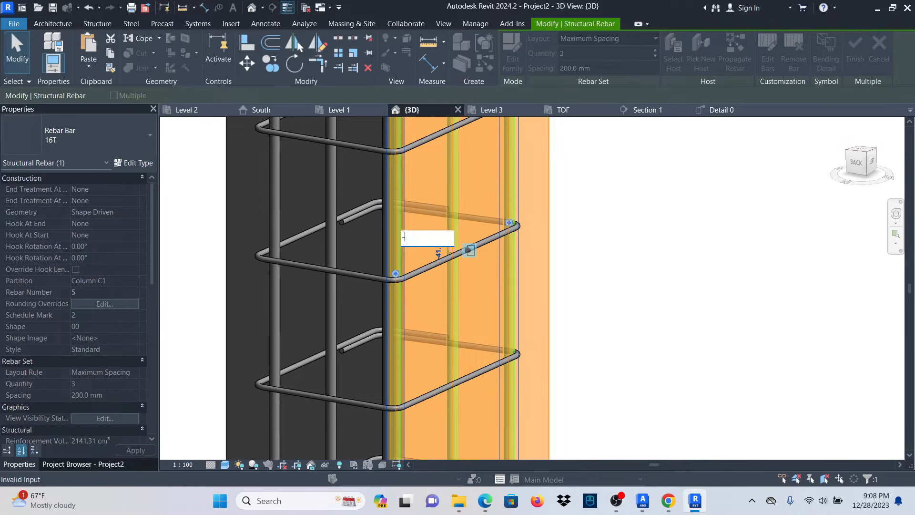
{"action": "type", "text": "-55"}
{"action": "key", "text": "Return"}
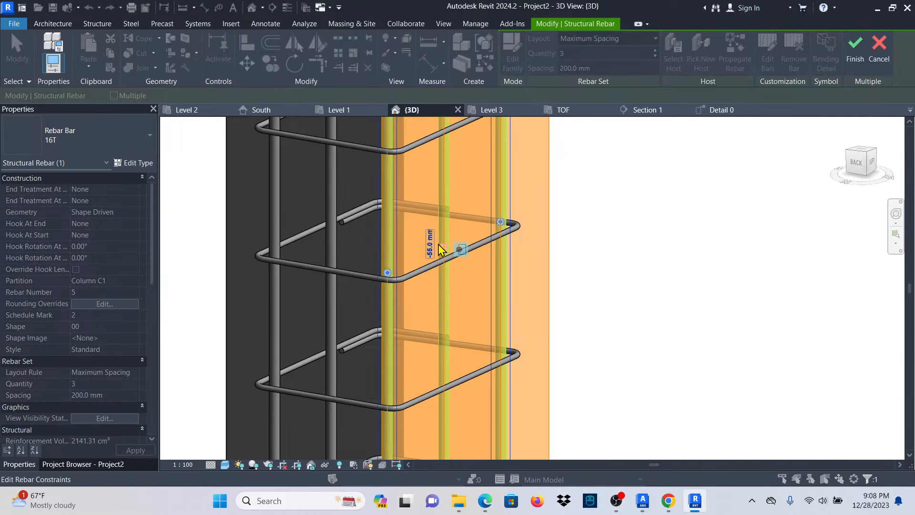
{"action": "left_click", "coordinate": [854, 52]}
{"action": "left_click", "coordinate": [728, 244]}
{"action": "scroll", "coordinate": [465, 269], "scroll_direction": "down", "scroll_amount": 5}
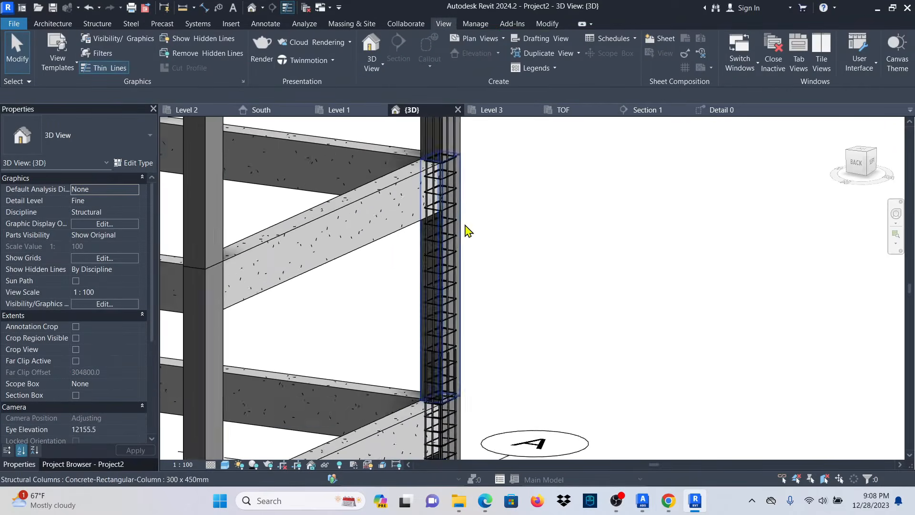
Propagate the selected column's rebar cage into the upper column as the destination host.
{"action": "scroll", "coordinate": [410, 343], "scroll_direction": "up", "scroll_amount": 5}
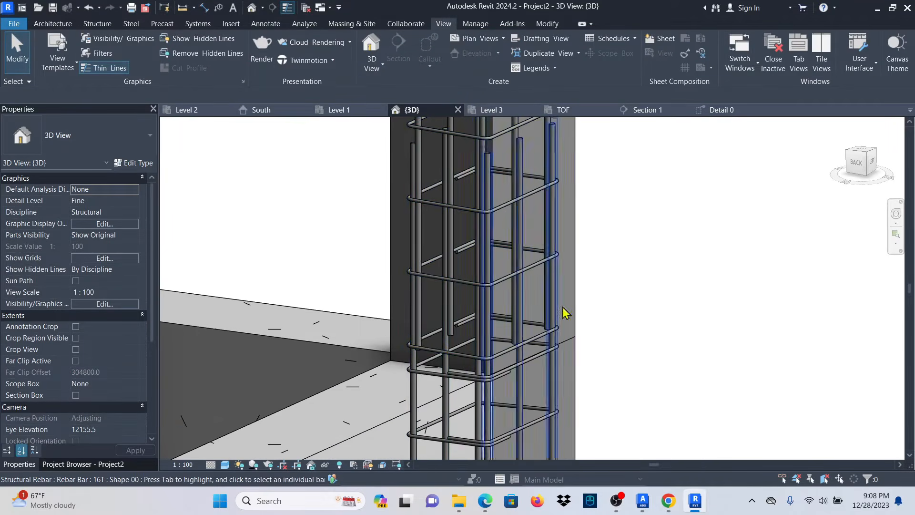
{"action": "scroll", "coordinate": [563, 312], "scroll_direction": "down", "scroll_amount": 6}
{"action": "scroll", "coordinate": [504, 284], "scroll_direction": "up", "scroll_amount": 6}
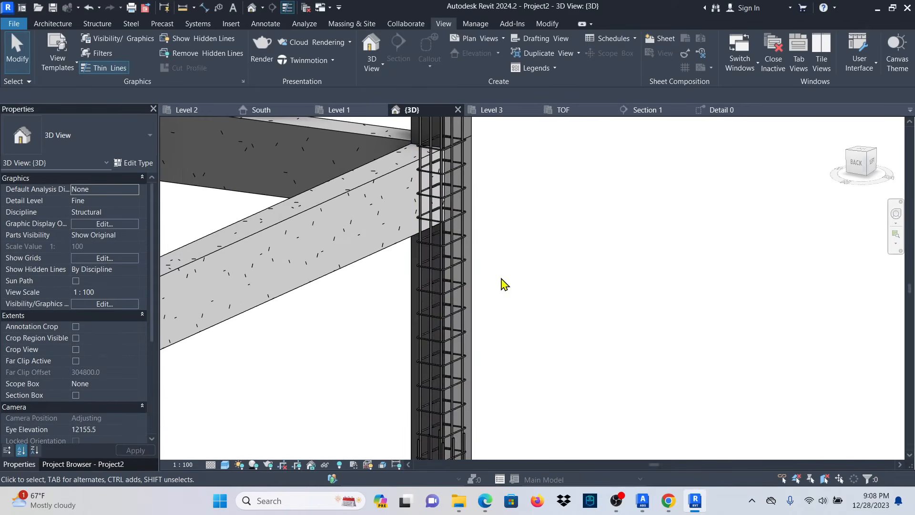
{"action": "left_click", "coordinate": [477, 310]}
{"action": "scroll", "coordinate": [501, 327], "scroll_direction": "down", "scroll_amount": 1}
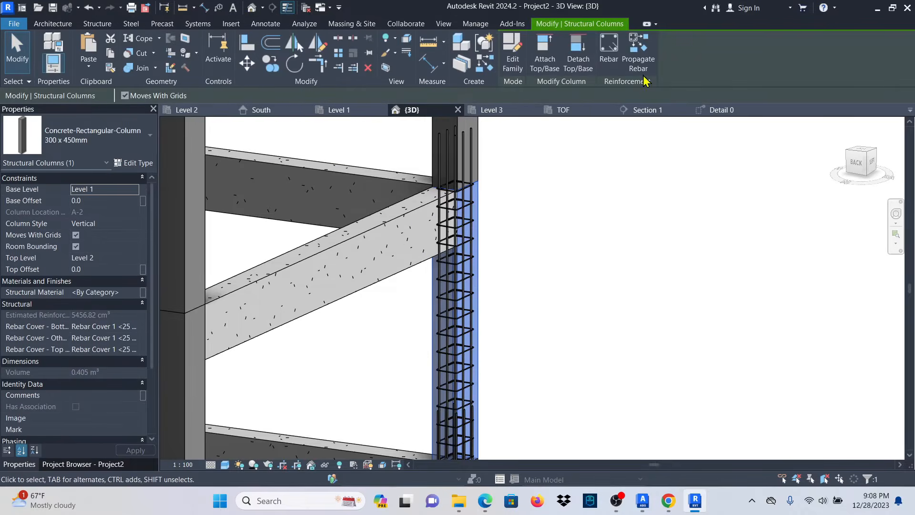
{"action": "left_click", "coordinate": [639, 48]}
{"action": "scroll", "coordinate": [474, 374], "scroll_direction": "down", "scroll_amount": 4}
{"action": "scroll", "coordinate": [489, 293], "scroll_direction": "up", "scroll_amount": 3}
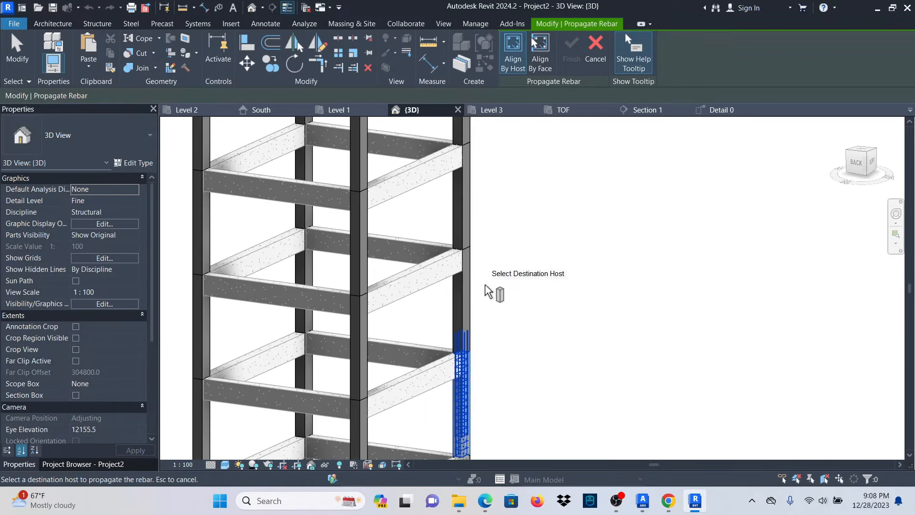
{"action": "left_click", "coordinate": [471, 291]}
{"action": "scroll", "coordinate": [477, 286], "scroll_direction": "down", "scroll_amount": 4}
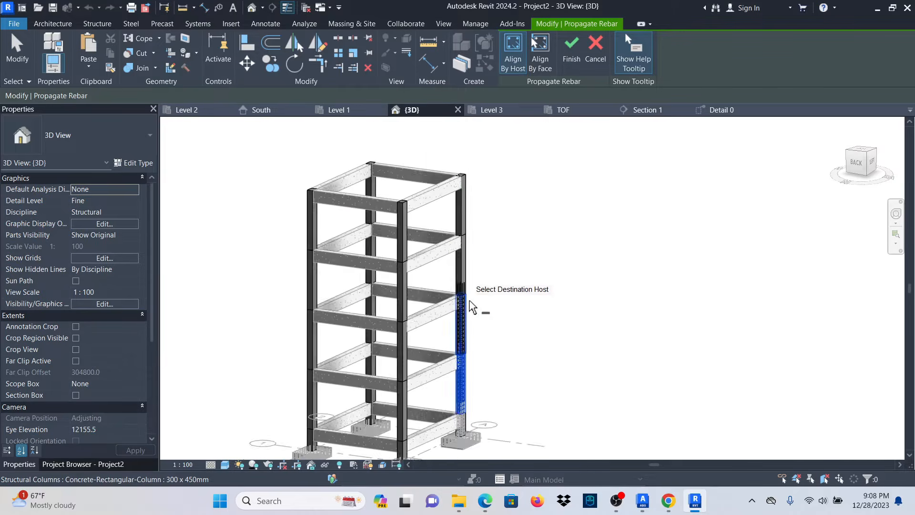
{"action": "scroll", "coordinate": [471, 276], "scroll_direction": "up", "scroll_amount": 4}
{"action": "scroll", "coordinate": [464, 261], "scroll_direction": "down", "scroll_amount": 4}
{"action": "scroll", "coordinate": [476, 230], "scroll_direction": "up", "scroll_amount": 4}
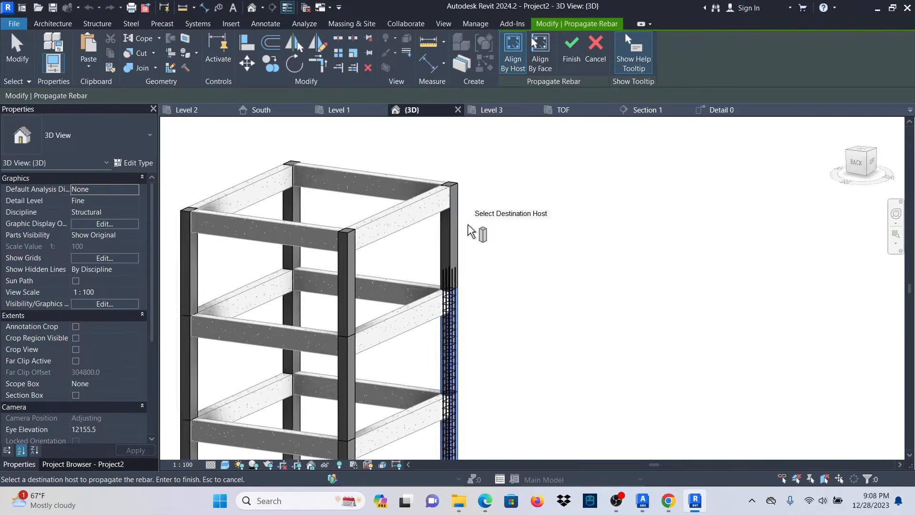
{"action": "scroll", "coordinate": [455, 191], "scroll_direction": "down", "scroll_amount": 3}
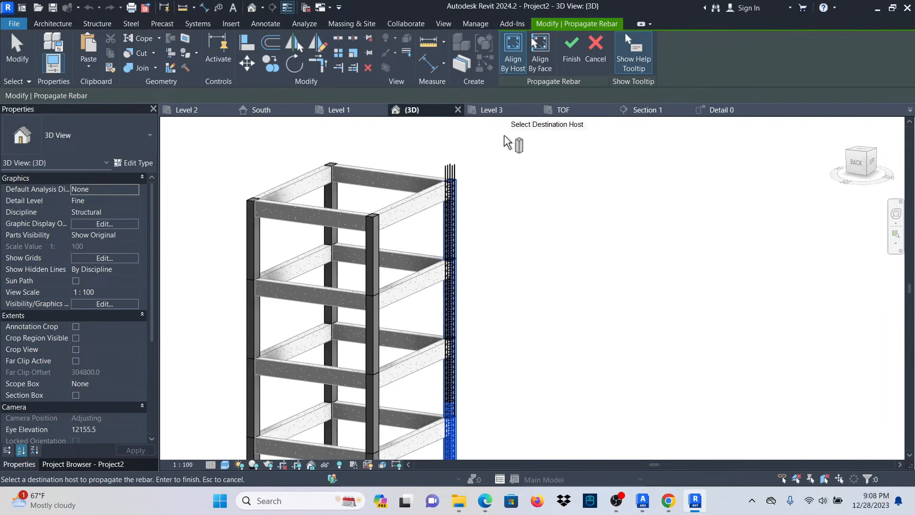
{"action": "left_click", "coordinate": [572, 48]}
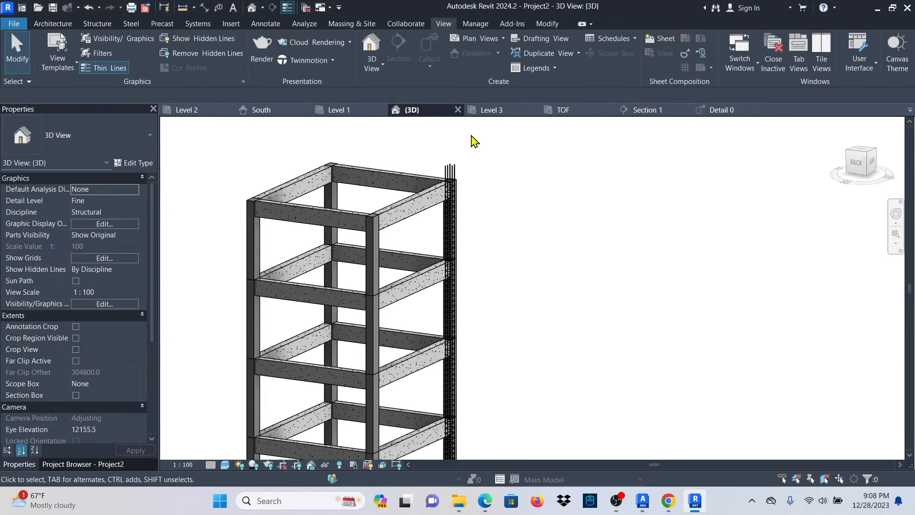
{"action": "scroll", "coordinate": [473, 138], "scroll_direction": "up", "scroll_amount": 4}
{"action": "scroll", "coordinate": [465, 190], "scroll_direction": "up", "scroll_amount": 3}
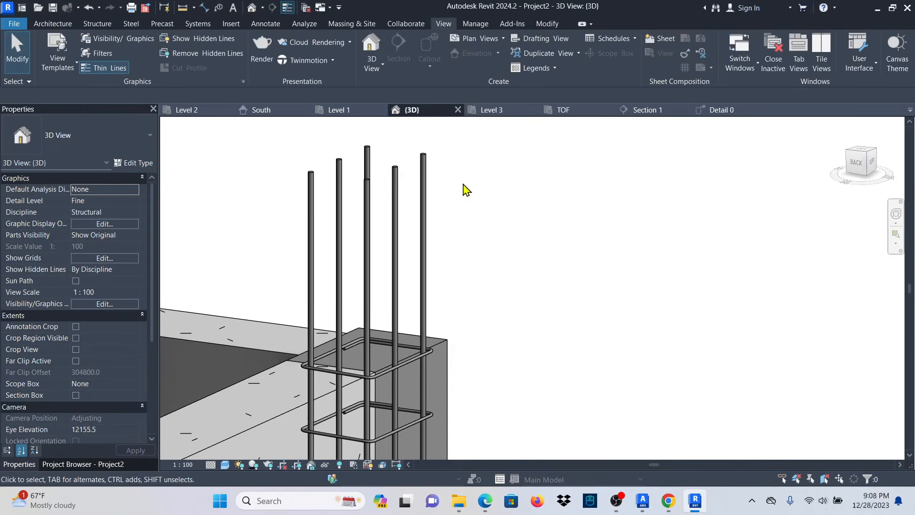
Select both vertical 16T bar sets and pick their top end for constraint editing.
{"action": "left_click", "coordinate": [425, 229]}
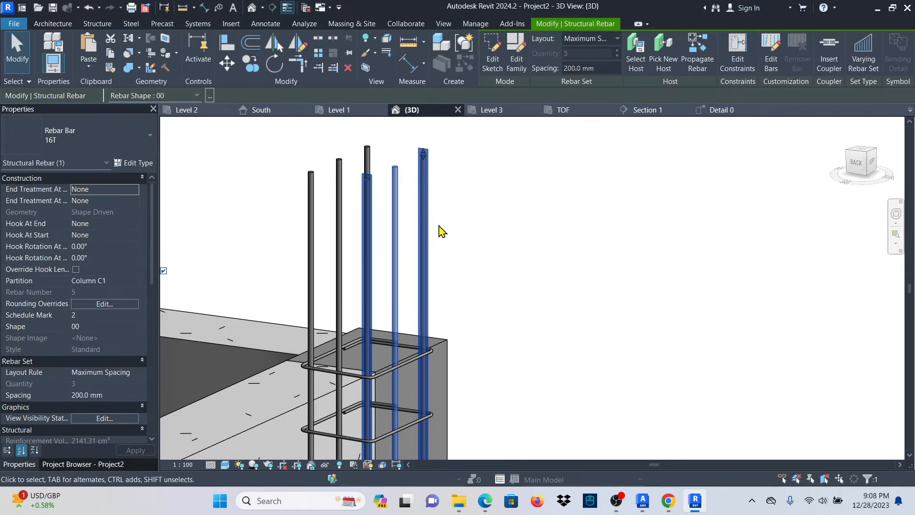
{"action": "left_click", "coordinate": [371, 152], "text": "ctrl"}
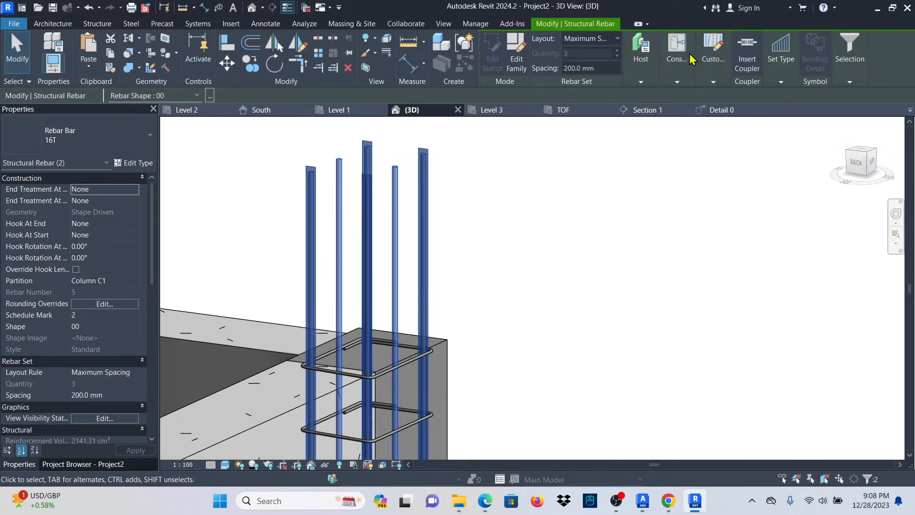
{"action": "left_click", "coordinate": [674, 116]}
{"action": "scroll", "coordinate": [613, 265], "scroll_direction": "down", "scroll_amount": 2}
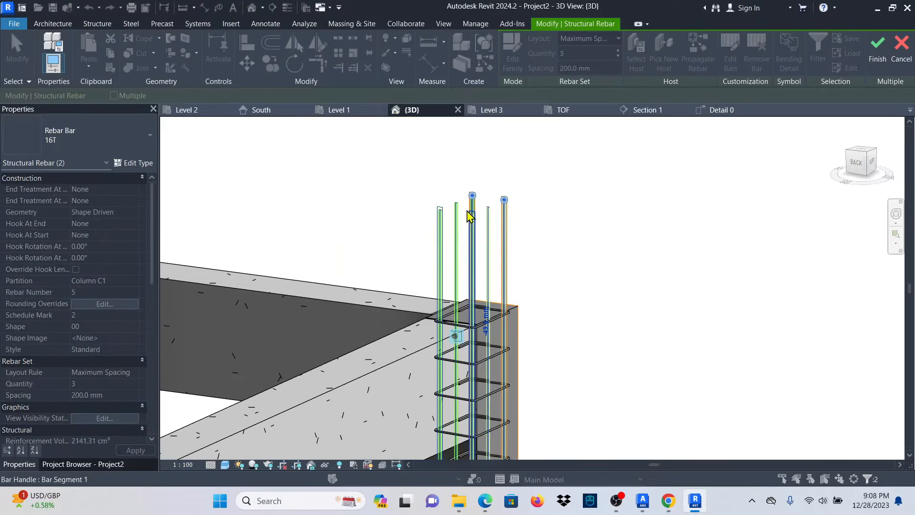
{"action": "scroll", "coordinate": [472, 215], "scroll_direction": "up", "scroll_amount": 5}
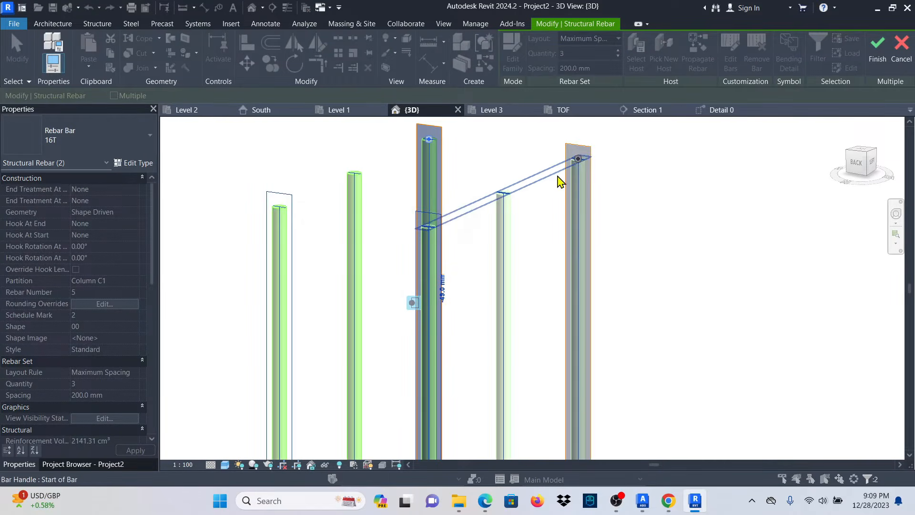
{"action": "left_click", "coordinate": [558, 177]}
{"action": "scroll", "coordinate": [486, 200], "scroll_direction": "down", "scroll_amount": 2}
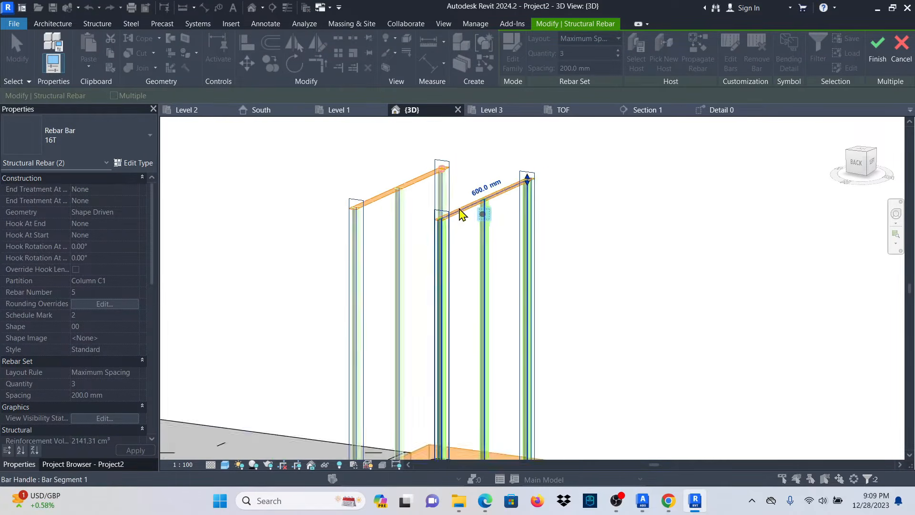
{"action": "scroll", "coordinate": [476, 215], "scroll_direction": "up", "scroll_amount": 3}
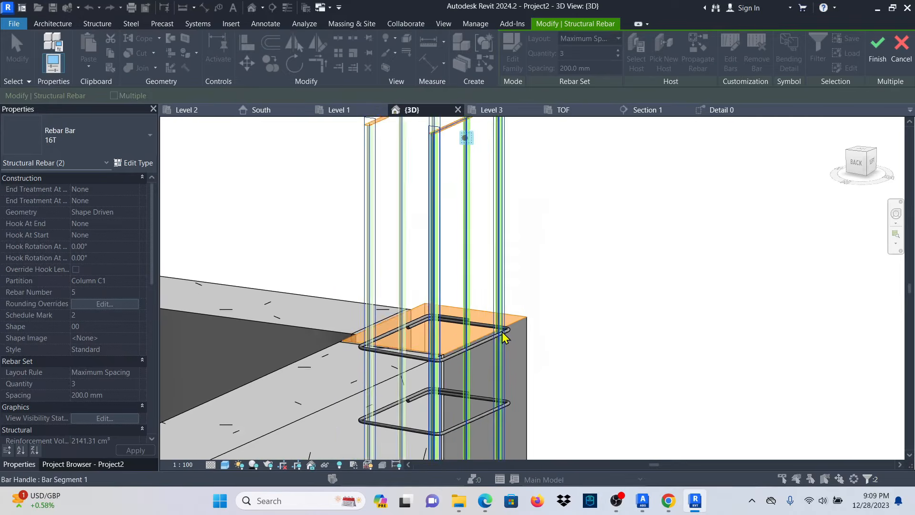
{"action": "scroll", "coordinate": [512, 311], "scroll_direction": "down", "scroll_amount": 4}
{"action": "scroll", "coordinate": [469, 226], "scroll_direction": "up", "scroll_amount": 3}
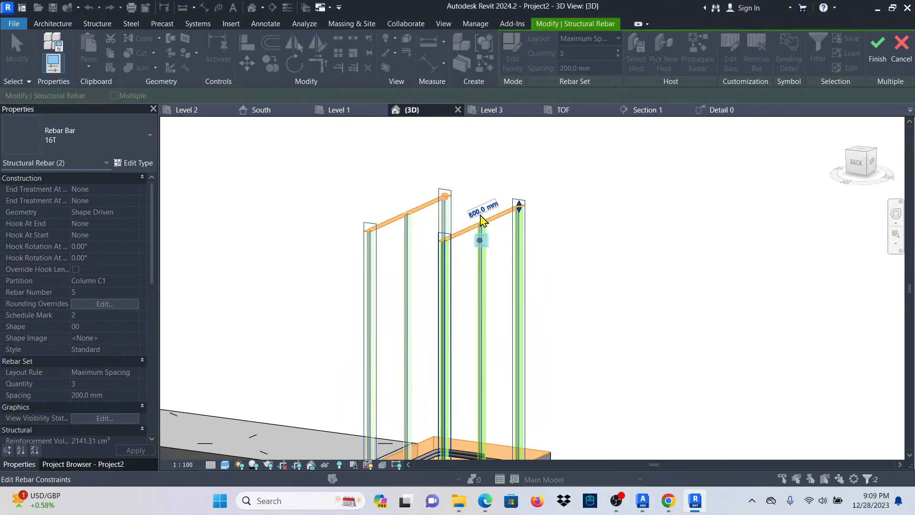
Change the top-end offset from 600 mm to 0, then to -50 mm, and finish.
{"action": "left_click", "coordinate": [483, 212]}
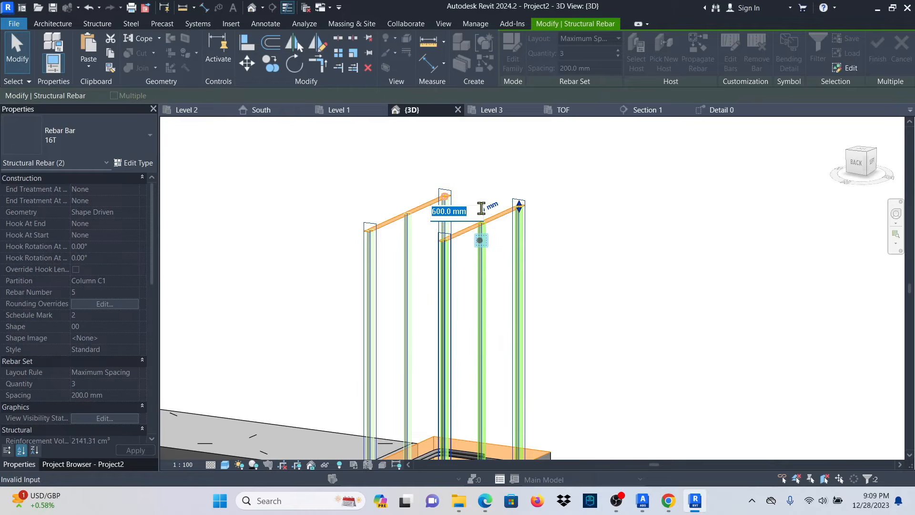
{"action": "key", "text": "Return"}
{"action": "scroll", "coordinate": [507, 218], "scroll_direction": "down", "scroll_amount": 5}
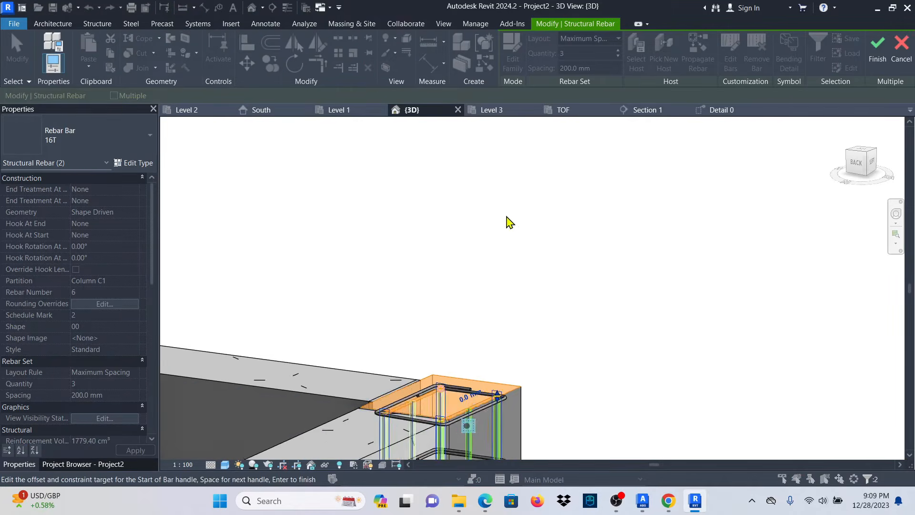
{"action": "scroll", "coordinate": [467, 336], "scroll_direction": "up", "scroll_amount": 4}
{"action": "scroll", "coordinate": [495, 318], "scroll_direction": "up", "scroll_amount": 2}
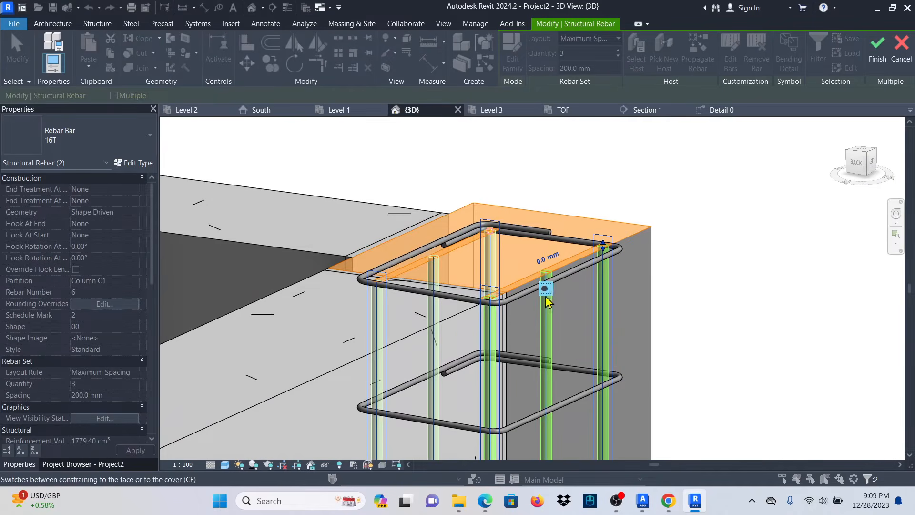
{"action": "left_click", "coordinate": [548, 259]}
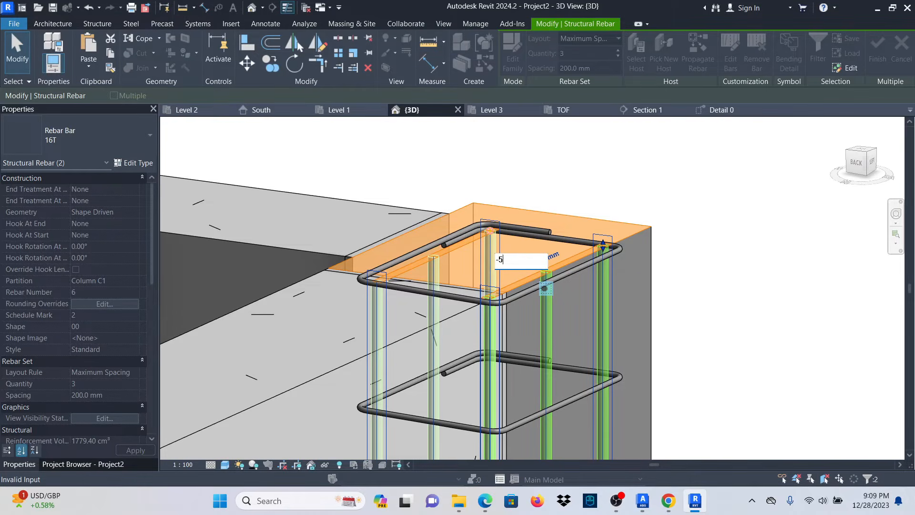
{"action": "key", "text": "Return"}
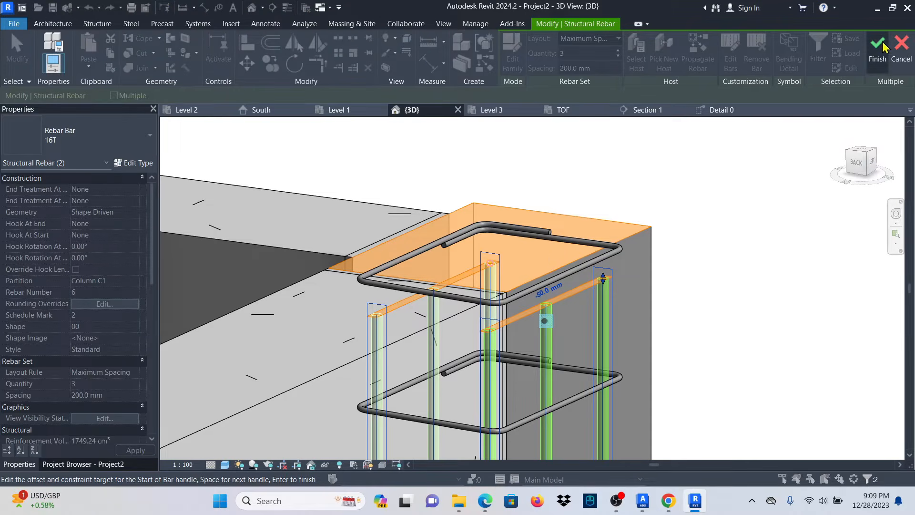
{"action": "left_click", "coordinate": [878, 46]}
Slide the column's stirrup set along the column to a new position.
{"action": "scroll", "coordinate": [603, 235], "scroll_direction": "down", "scroll_amount": 2}
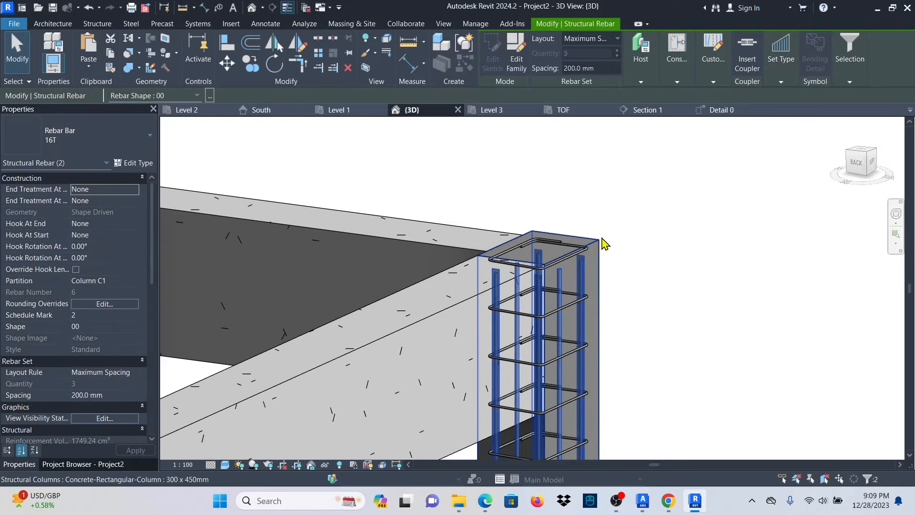
{"action": "scroll", "coordinate": [670, 227], "scroll_direction": "up", "scroll_amount": 3}
{"action": "key", "text": "Escape"}
{"action": "left_click", "coordinate": [524, 260]}
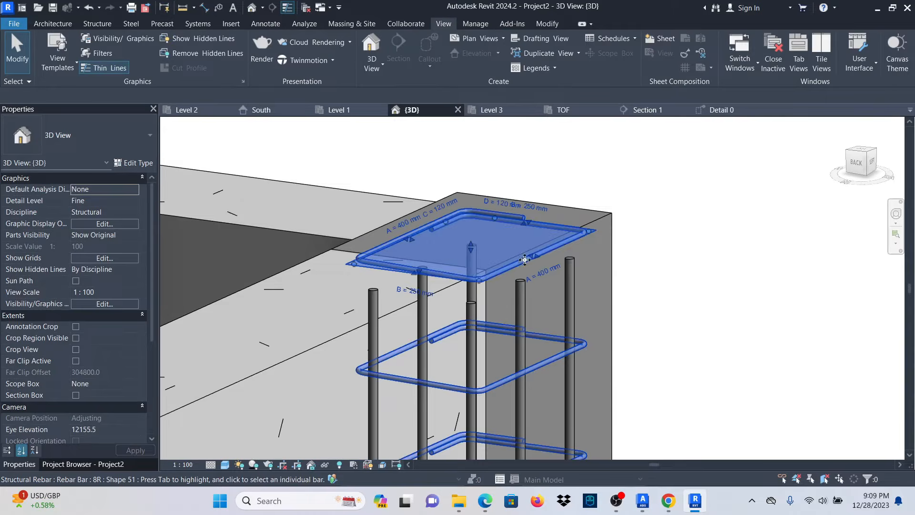
{"action": "scroll", "coordinate": [524, 259], "scroll_direction": "down", "scroll_amount": 5}
{"action": "scroll", "coordinate": [490, 262], "scroll_direction": "up", "scroll_amount": 3}
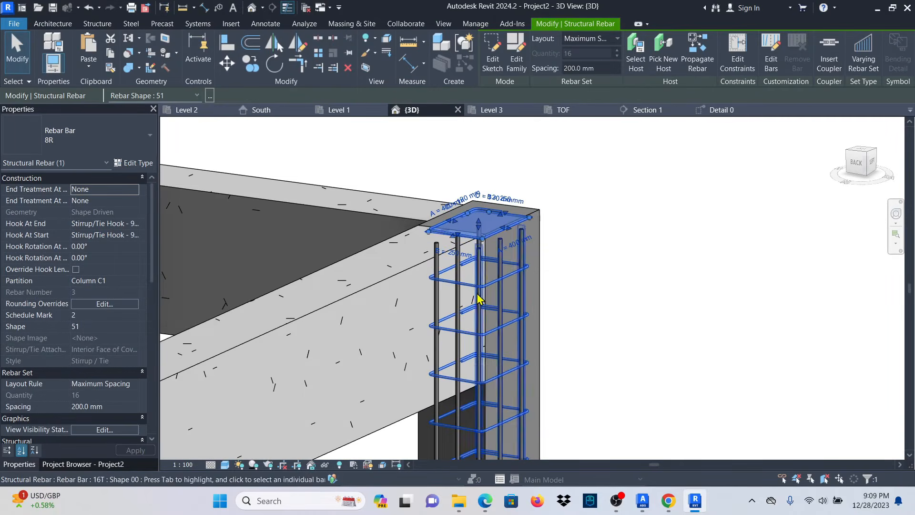
{"action": "scroll", "coordinate": [479, 300], "scroll_direction": "down", "scroll_amount": 4}
{"action": "middle_click_drag", "start_coordinate": [586, 272], "coordinate": [558, 274], "text": "shift"}
{"action": "scroll", "coordinate": [467, 260], "scroll_direction": "up", "scroll_amount": 3}
{"action": "left_click_drag", "start_coordinate": [511, 221], "coordinate": [510, 250]}
{"action": "left_click", "coordinate": [699, 263]}
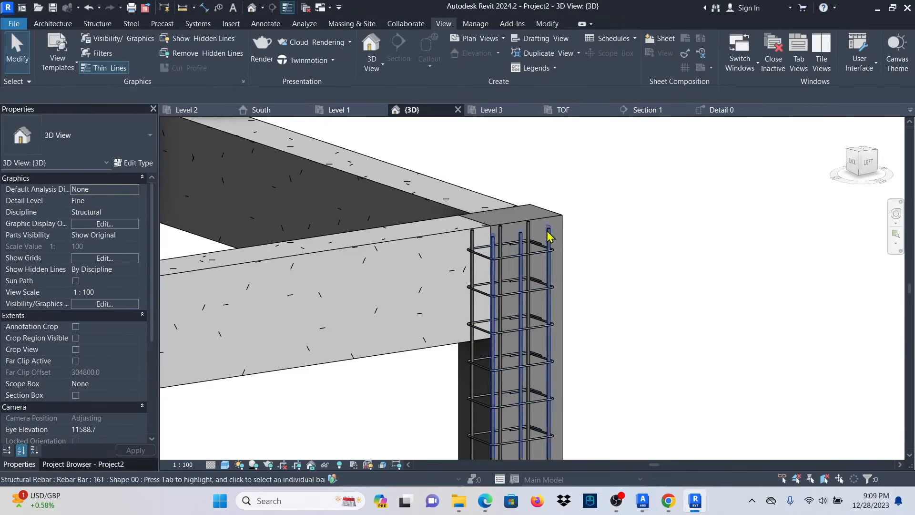
Orbit the model to an angled view of the ground-floor column above its footing.
{"action": "scroll", "coordinate": [551, 234], "scroll_direction": "up", "scroll_amount": 4}
{"action": "scroll", "coordinate": [529, 232], "scroll_direction": "down", "scroll_amount": 5}
{"action": "scroll", "coordinate": [527, 232], "scroll_direction": "down", "scroll_amount": 5}
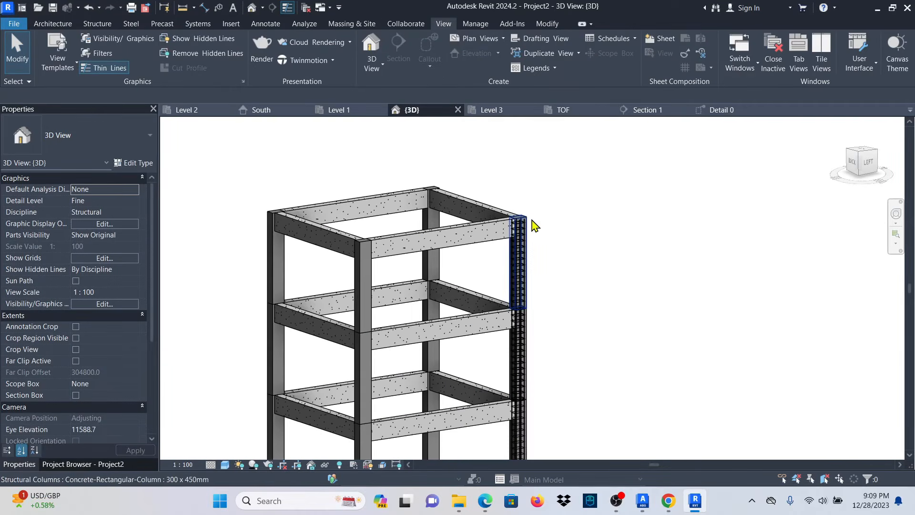
{"action": "middle_click_drag", "start_coordinate": [664, 279], "coordinate": [603, 252], "text": "shift"}
{"action": "scroll", "coordinate": [478, 194], "scroll_direction": "down", "scroll_amount": 4}
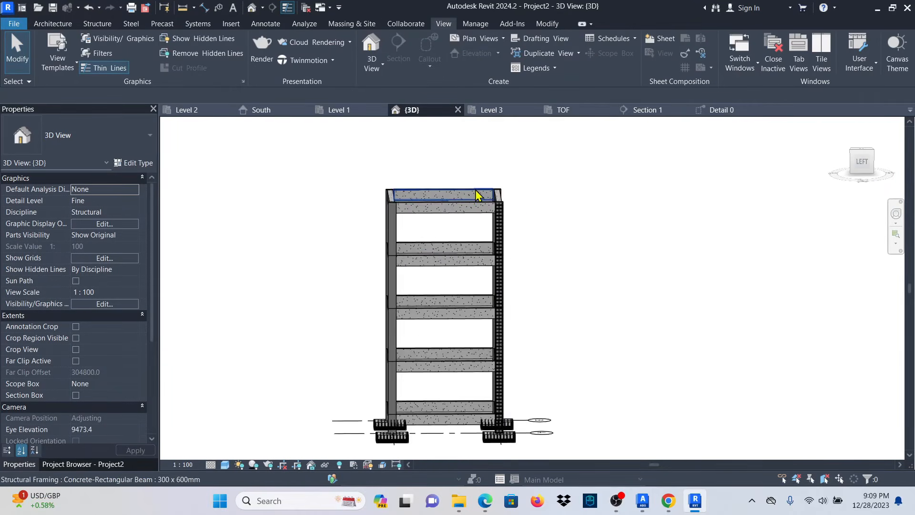
{"action": "scroll", "coordinate": [501, 320], "scroll_direction": "up", "scroll_amount": 5}
{"action": "middle_click_drag", "start_coordinate": [594, 287], "coordinate": [568, 327], "text": "shift"}
{"action": "scroll", "coordinate": [494, 376], "scroll_direction": "up", "scroll_amount": 3}
{"action": "scroll", "coordinate": [495, 376], "scroll_direction": "up", "scroll_amount": 5}
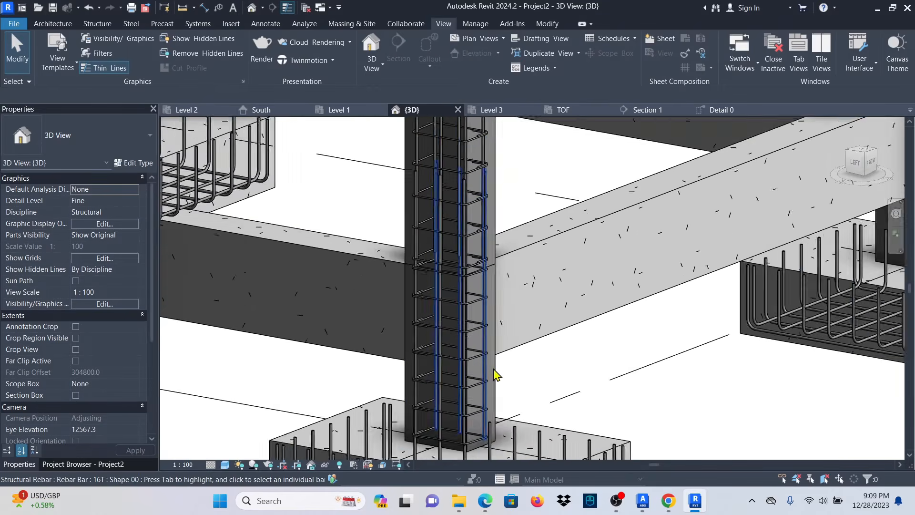
{"action": "left_click", "coordinate": [495, 381]}
{"action": "scroll", "coordinate": [429, 333], "scroll_direction": "down", "scroll_amount": 3}
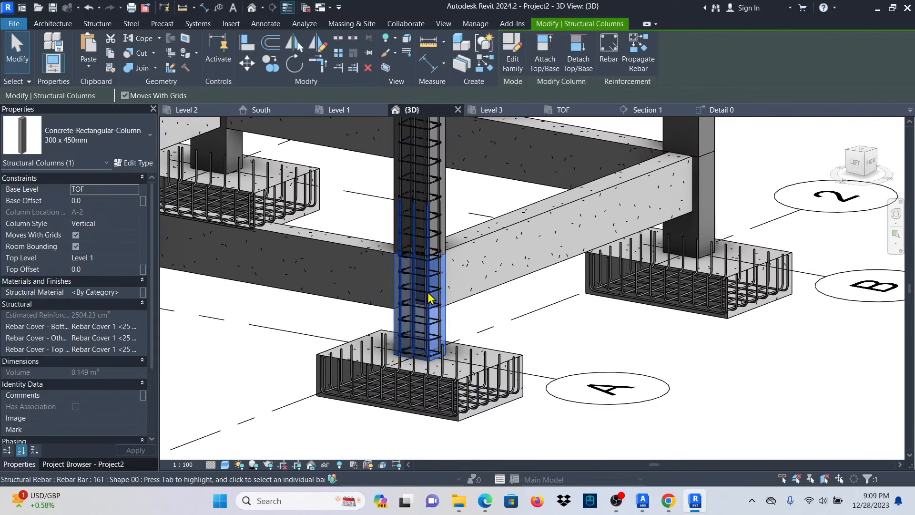
{"action": "scroll", "coordinate": [427, 348], "scroll_direction": "up", "scroll_amount": 2}
{"action": "scroll", "coordinate": [427, 348], "scroll_direction": "down", "scroll_amount": 1}
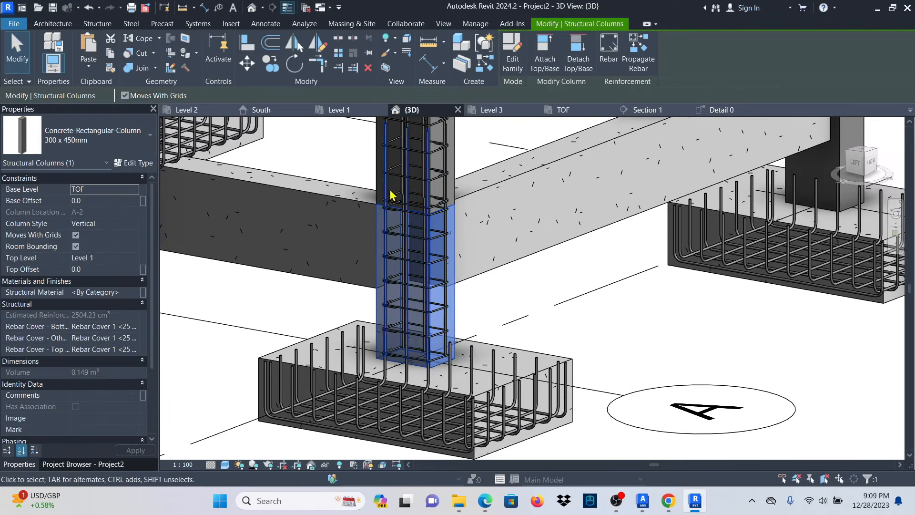
{"action": "scroll", "coordinate": [384, 195], "scroll_direction": "up", "scroll_amount": 3}
{"action": "scroll", "coordinate": [382, 187], "scroll_direction": "down", "scroll_amount": 1}
{"action": "mouse_move", "coordinate": [551, 229]}
{"action": "middle_mouse_down", "text": "shift"}
{"action": "mouse_move", "coordinate": [576, 192]}
{"action": "mouse_move", "coordinate": [559, 232]}
{"action": "middle_mouse_up", "text": "shift"}
{"action": "scroll", "coordinate": [394, 251], "scroll_direction": "up", "scroll_amount": 3}
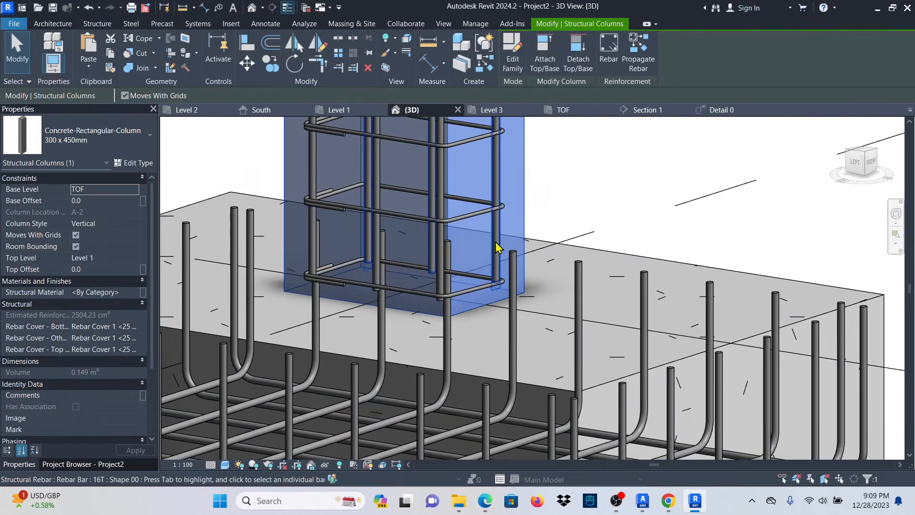
{"action": "left_click", "coordinate": [497, 245]}
{"action": "scroll", "coordinate": [391, 323], "scroll_direction": "down", "scroll_amount": 2}
{"action": "scroll", "coordinate": [390, 316], "scroll_direction": "down", "scroll_amount": 2}
{"action": "scroll", "coordinate": [516, 392], "scroll_direction": "up", "scroll_amount": 2}
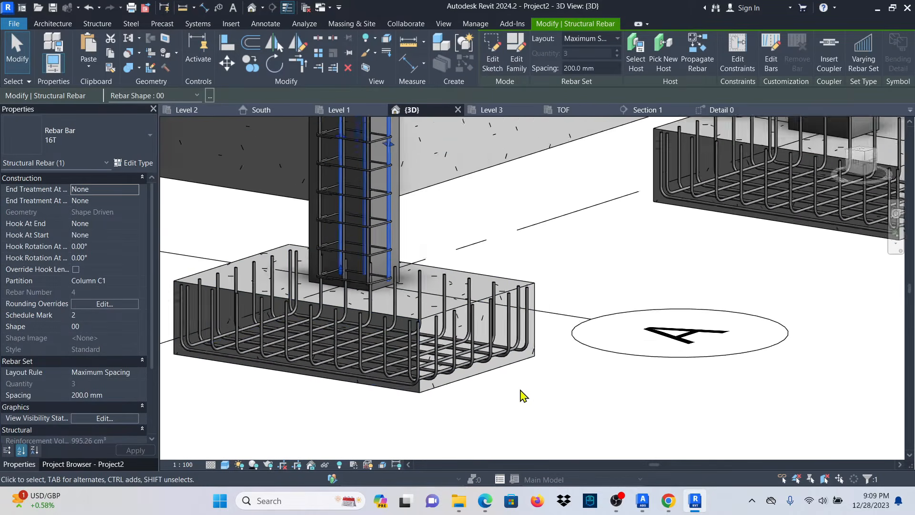
{"action": "left_click", "coordinate": [524, 357]}
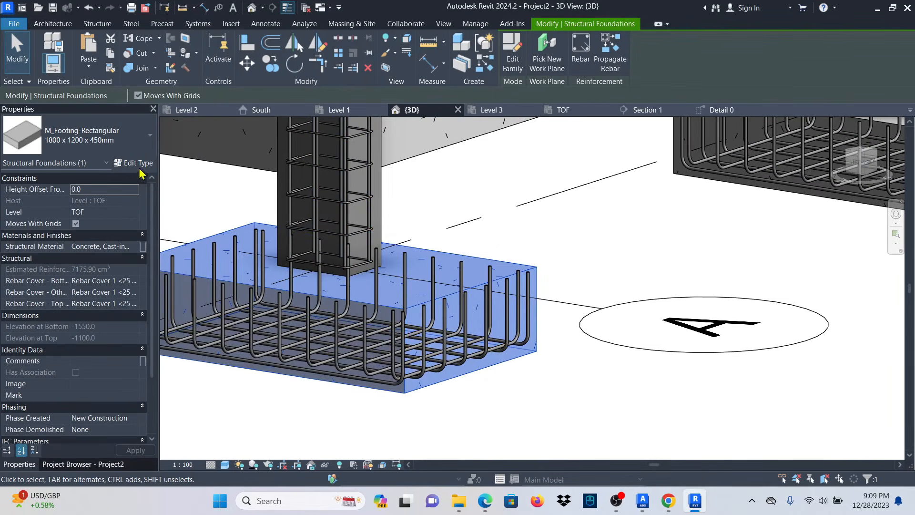
{"action": "left_click", "coordinate": [134, 162]}
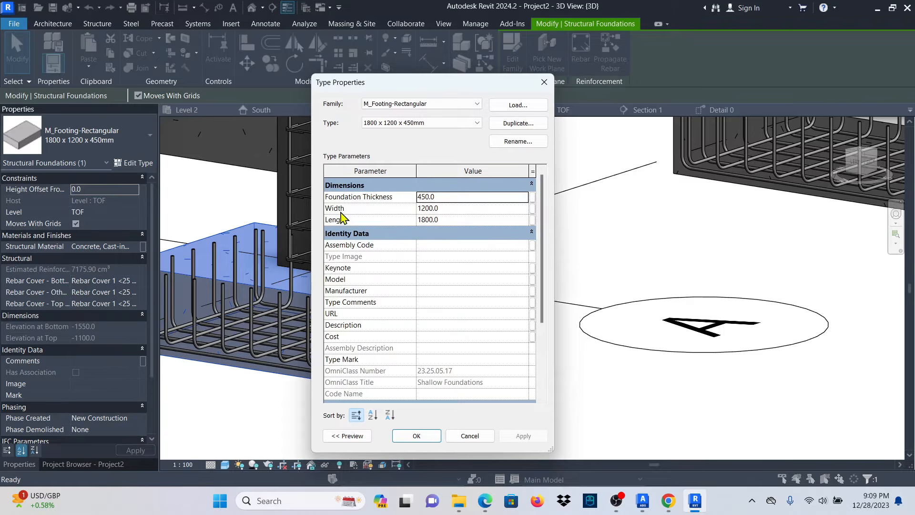
{"action": "left_click", "coordinate": [541, 84]}
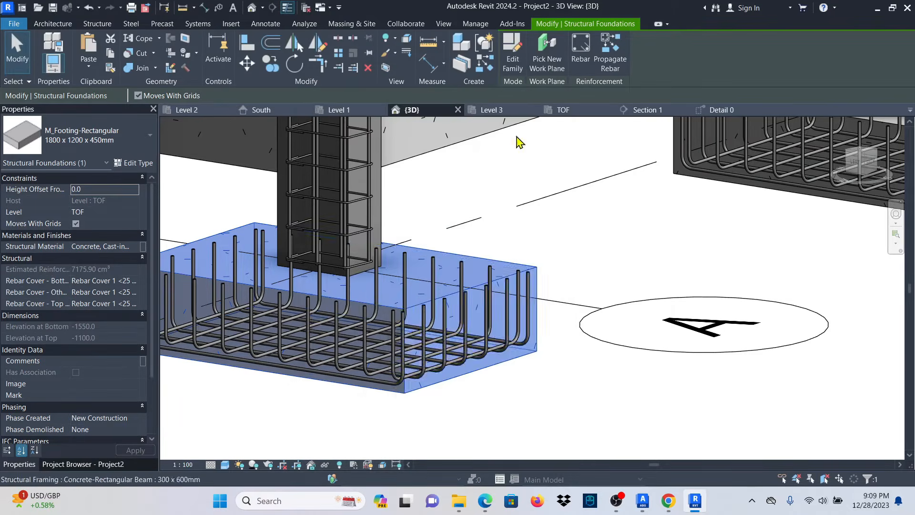
{"action": "scroll", "coordinate": [486, 324], "scroll_direction": "down", "scroll_amount": 3}
{"action": "left_click", "coordinate": [483, 255]}
{"action": "scroll", "coordinate": [381, 283], "scroll_direction": "up", "scroll_amount": 5}
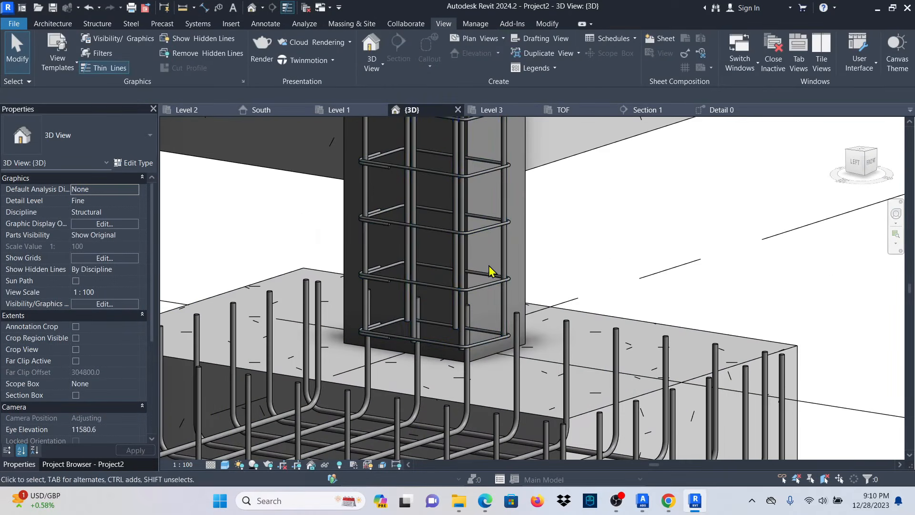
Select both vertical bar sets and pick their bottom end for constraint editing.
{"action": "left_click", "coordinate": [504, 260]}
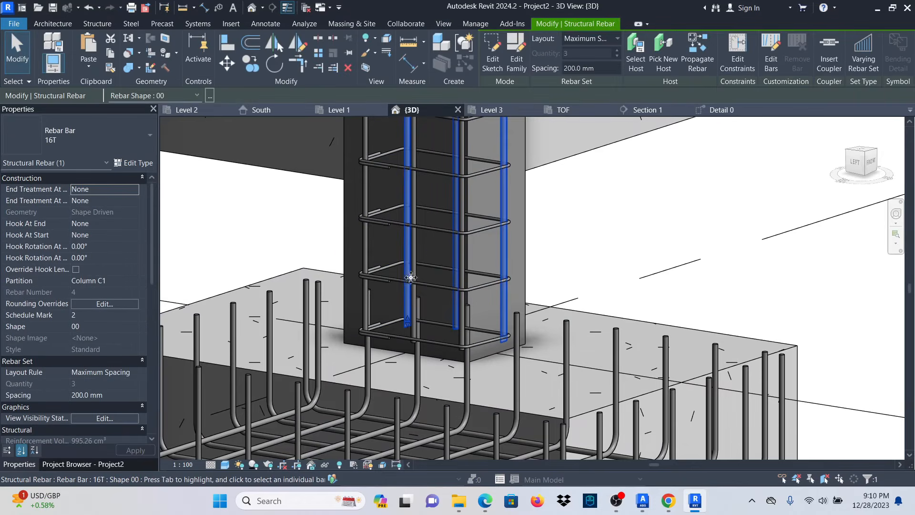
{"action": "left_click", "coordinate": [366, 247], "text": "ctrl"}
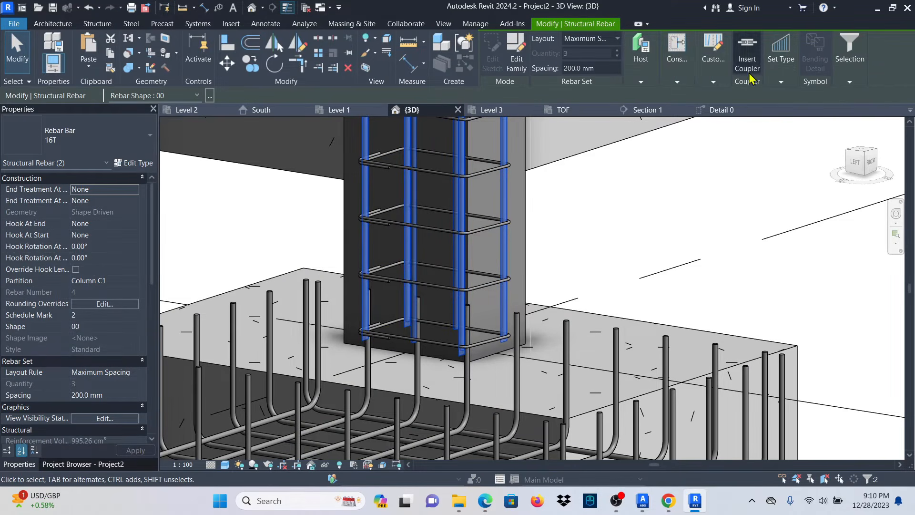
{"action": "mouse_move", "coordinate": [673, 61]}
{"action": "left_click", "coordinate": [678, 102]}
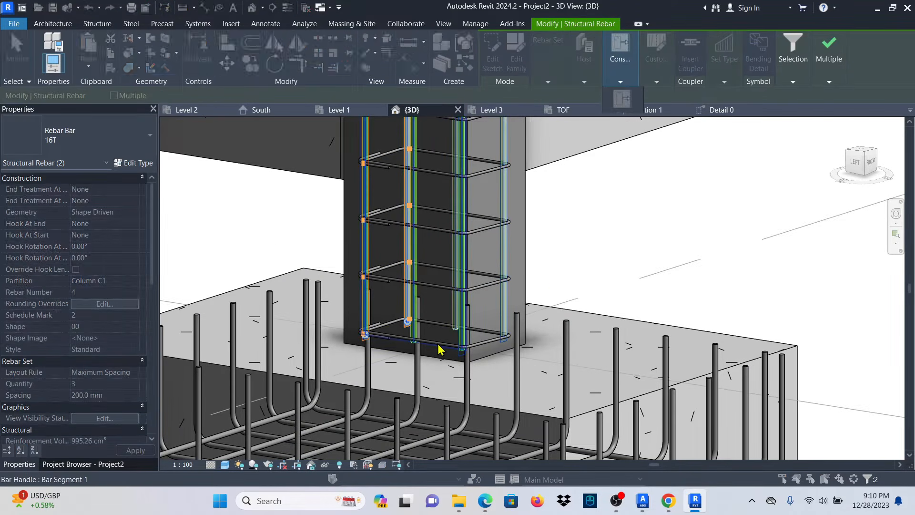
{"action": "scroll", "coordinate": [486, 365], "scroll_direction": "up", "scroll_amount": 5}
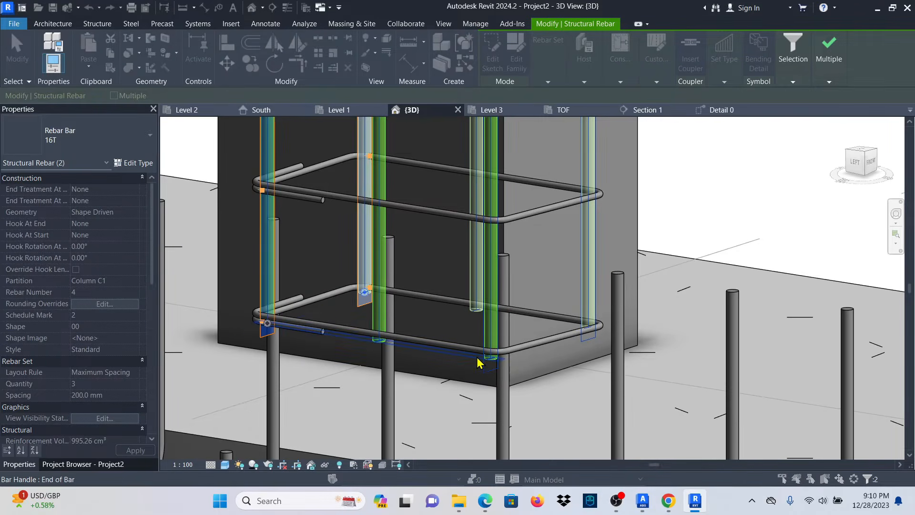
{"action": "left_click", "coordinate": [478, 363]}
Set the bottom-end offset to -400 mm, then 400 mm, and finish the edit.
{"action": "left_click", "coordinate": [379, 360]}
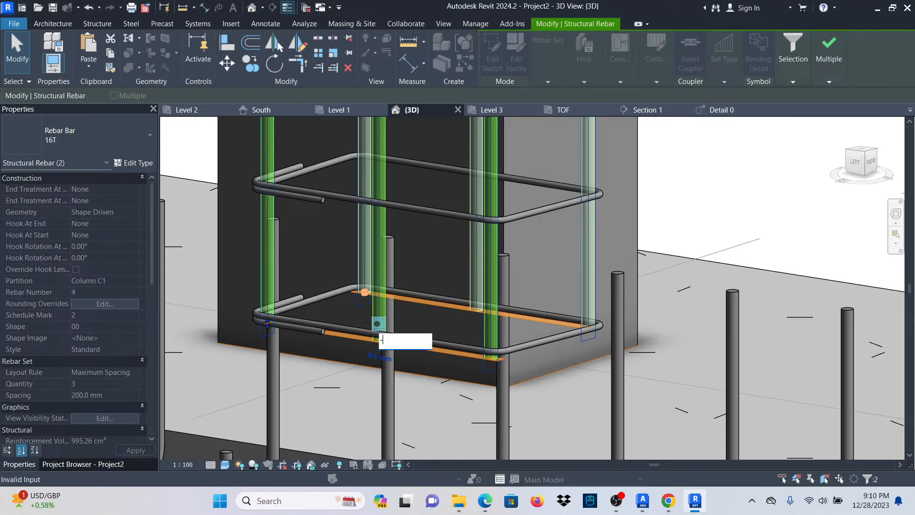
{"action": "key", "text": "Return"}
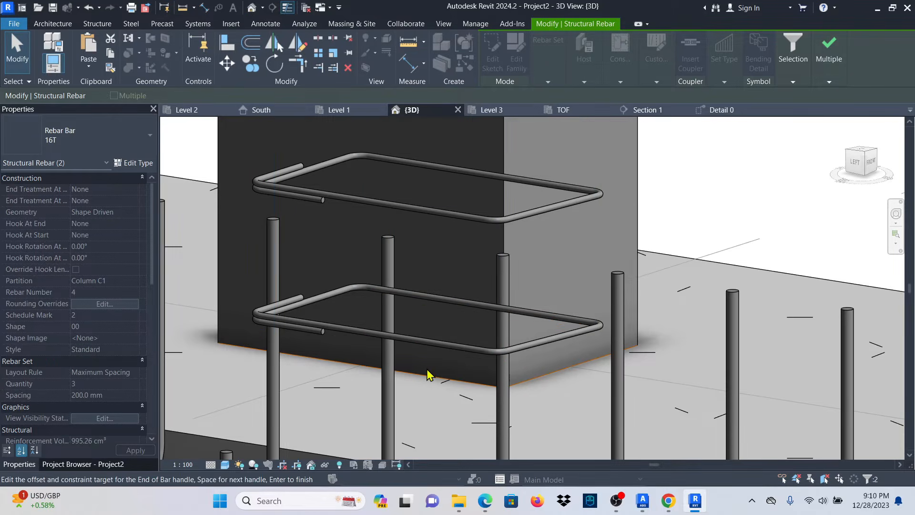
{"action": "scroll", "coordinate": [445, 390], "scroll_direction": "down", "scroll_amount": 5}
{"action": "scroll", "coordinate": [419, 328], "scroll_direction": "up", "scroll_amount": 5}
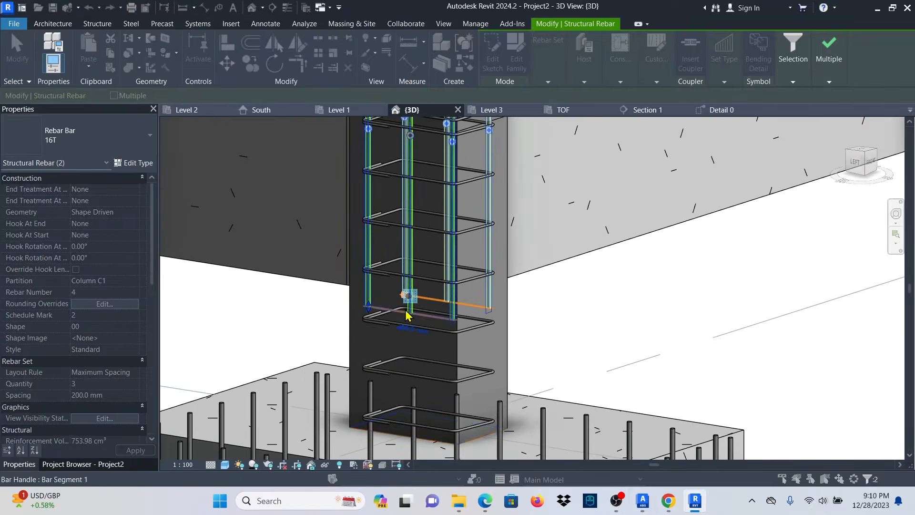
{"action": "left_click", "coordinate": [417, 329]}
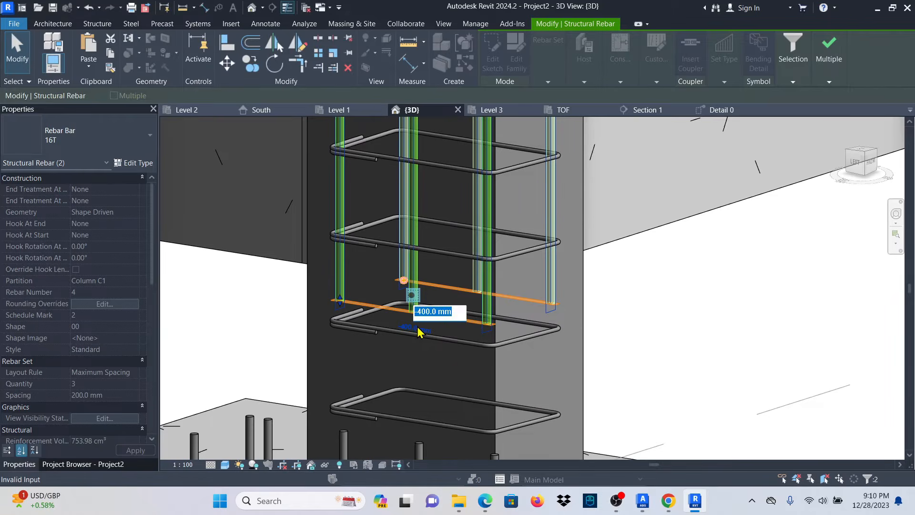
{"action": "type", "text": "400"}
{"action": "key", "text": "Return"}
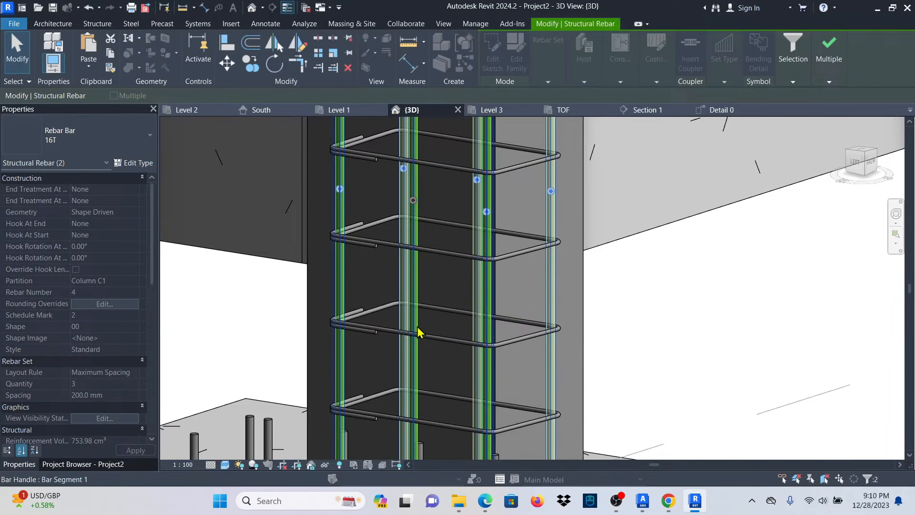
{"action": "scroll", "coordinate": [419, 333], "scroll_direction": "down", "scroll_amount": 5}
{"action": "scroll", "coordinate": [492, 296], "scroll_direction": "up", "scroll_amount": 2}
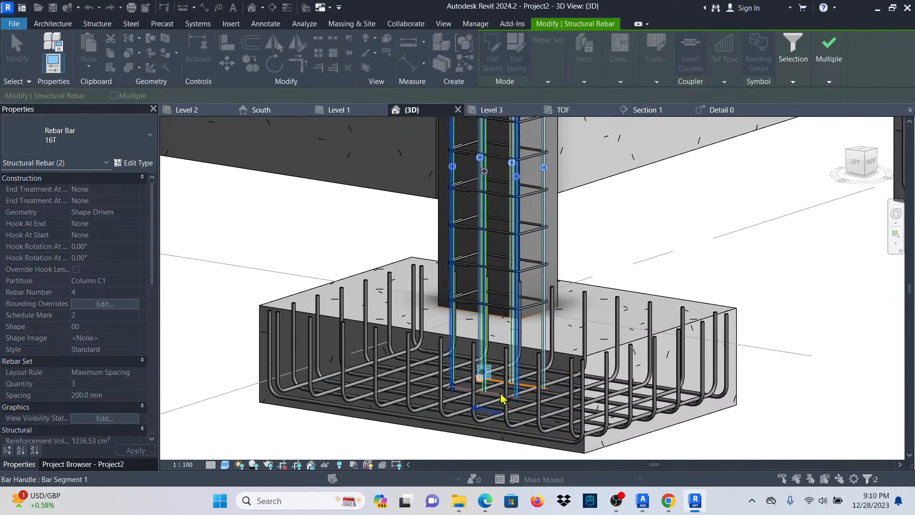
{"action": "left_click", "coordinate": [824, 67]}
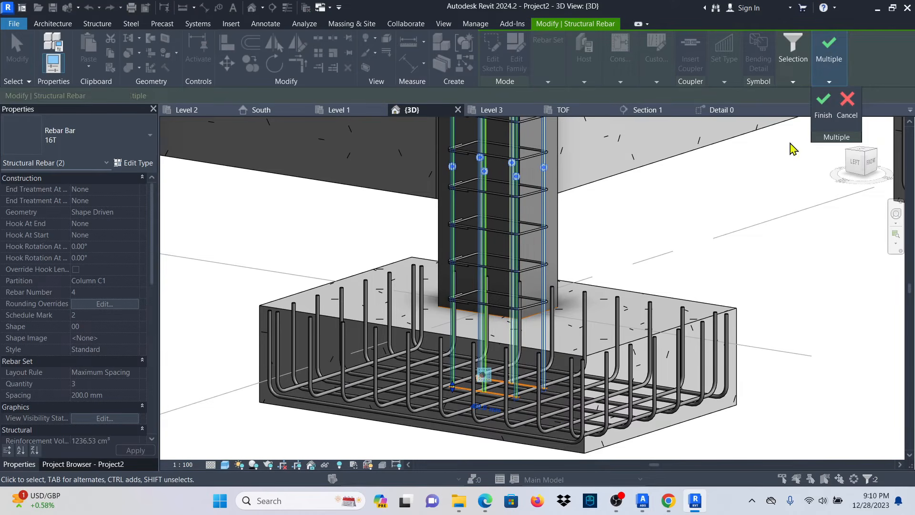
{"action": "scroll", "coordinate": [385, 329], "scroll_direction": "up", "scroll_amount": 3}
{"action": "scroll", "coordinate": [385, 329], "scroll_direction": "down", "scroll_amount": 4}
{"action": "key", "text": "Escape"}
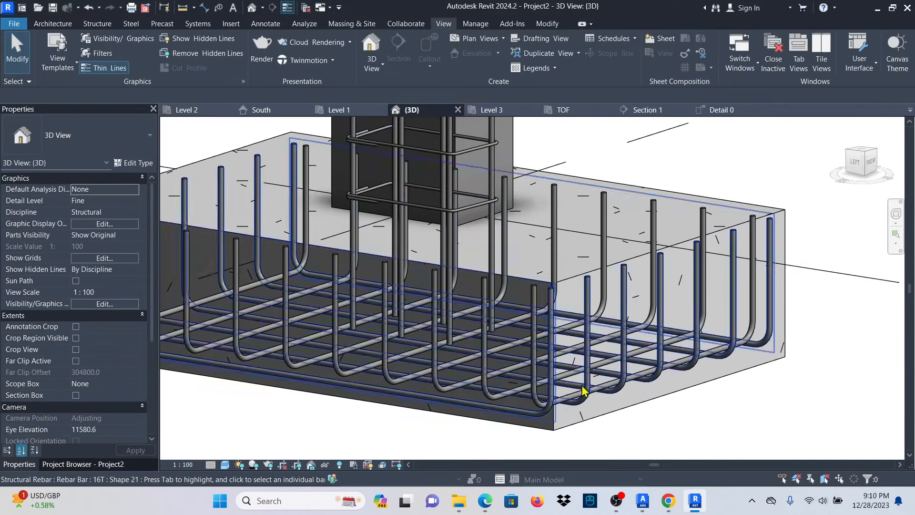
Select the next 16T bar set in the footing, edit its end constraint, and finish.
{"action": "scroll", "coordinate": [496, 323], "scroll_direction": "up", "scroll_amount": 4}
{"action": "left_click", "coordinate": [492, 247]}
{"action": "scroll", "coordinate": [445, 327], "scroll_direction": "down", "scroll_amount": 1}
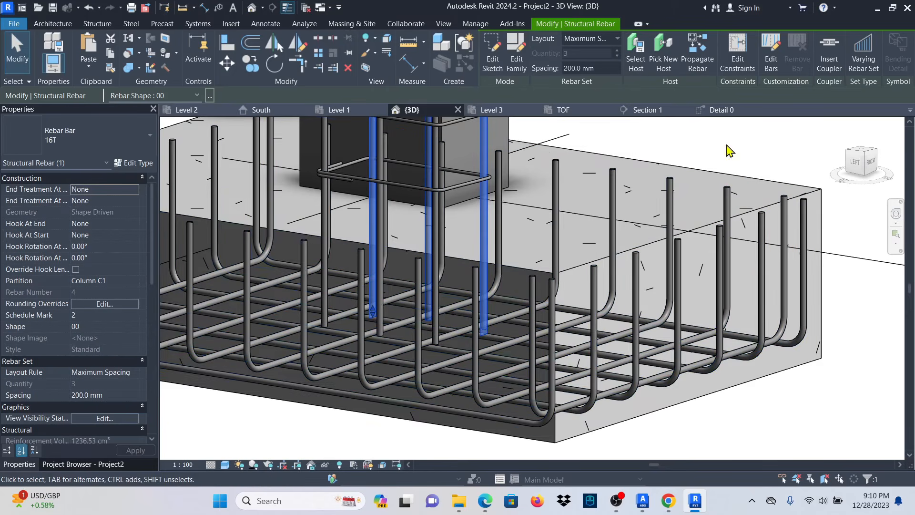
{"action": "left_click", "coordinate": [737, 49]}
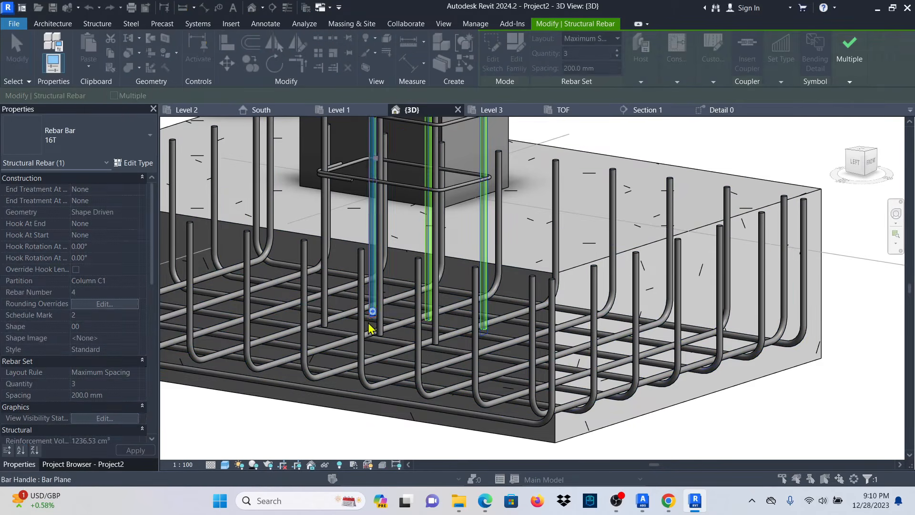
{"action": "scroll", "coordinate": [377, 310], "scroll_direction": "up", "scroll_amount": 5}
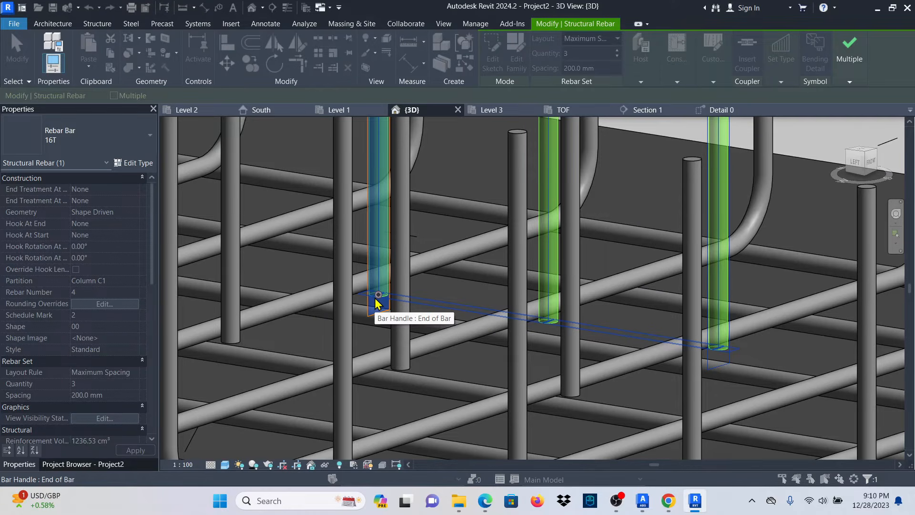
{"action": "scroll", "coordinate": [378, 303], "scroll_direction": "down", "scroll_amount": 5}
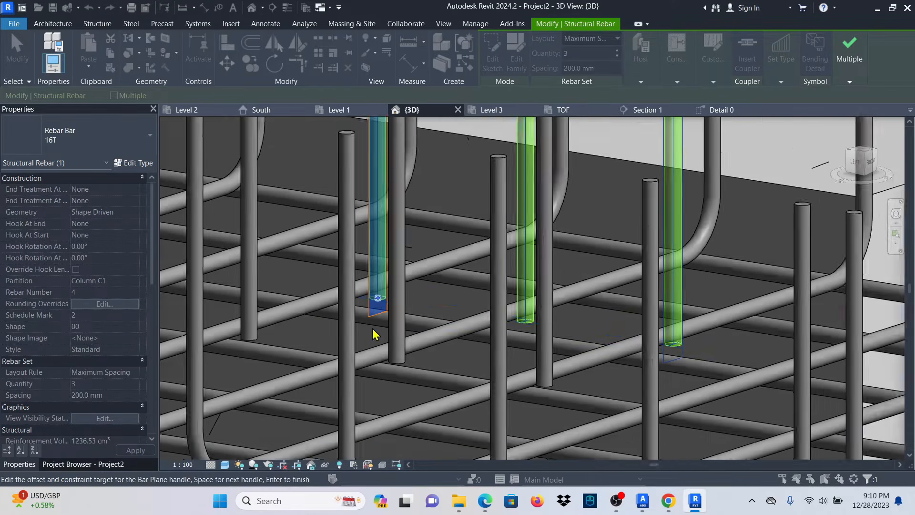
{"action": "scroll", "coordinate": [429, 312], "scroll_direction": "up", "scroll_amount": 1}
{"action": "scroll", "coordinate": [427, 312], "scroll_direction": "up", "scroll_amount": 1}
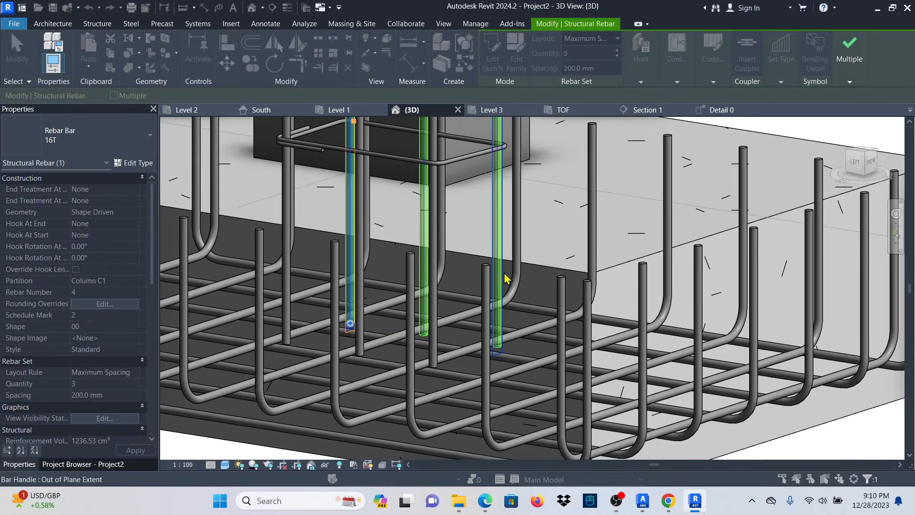
{"action": "mouse_move", "coordinate": [849, 48]}
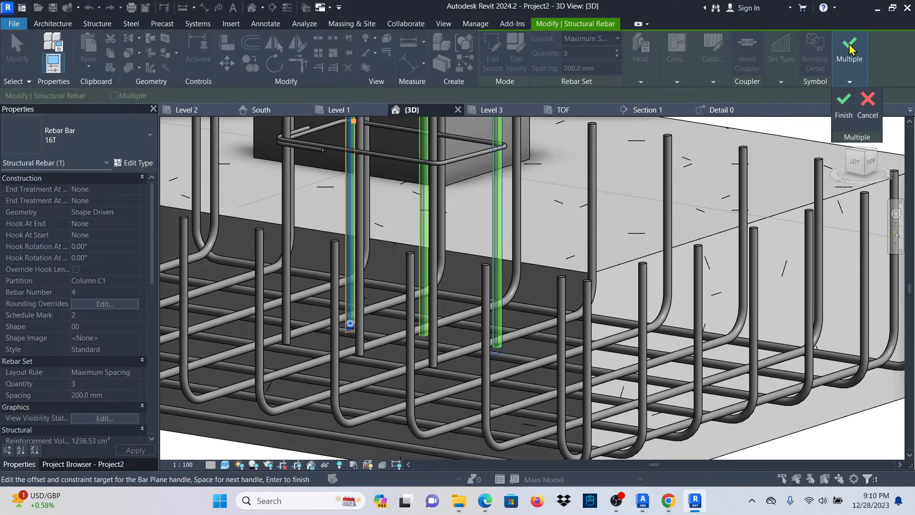
{"action": "left_click", "coordinate": [843, 103]}
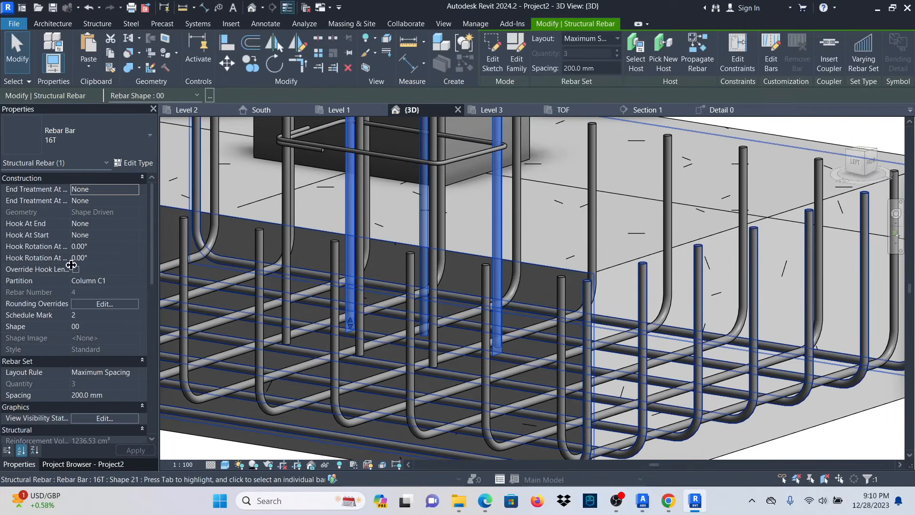
Set Hook At End to Standard Hook - 90 deg. for the selected bar set.
{"action": "left_click", "coordinate": [133, 224]}
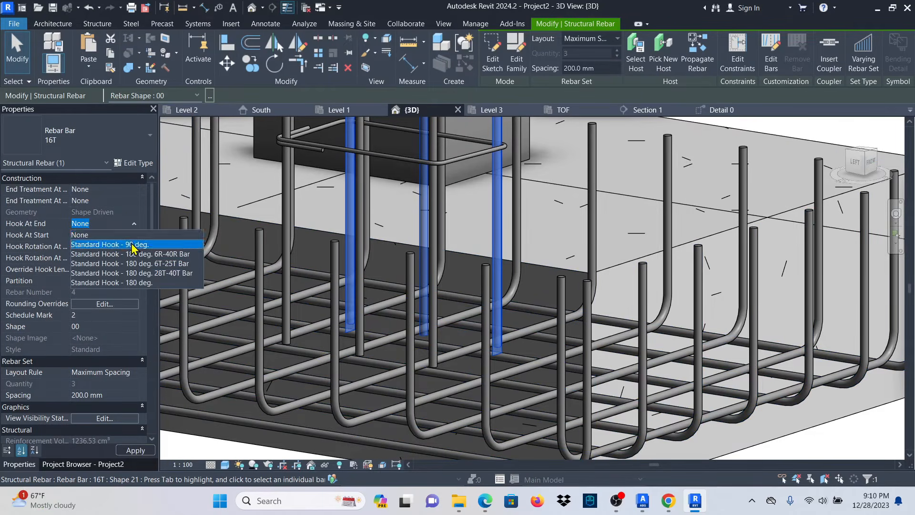
{"action": "left_click", "coordinate": [134, 244]}
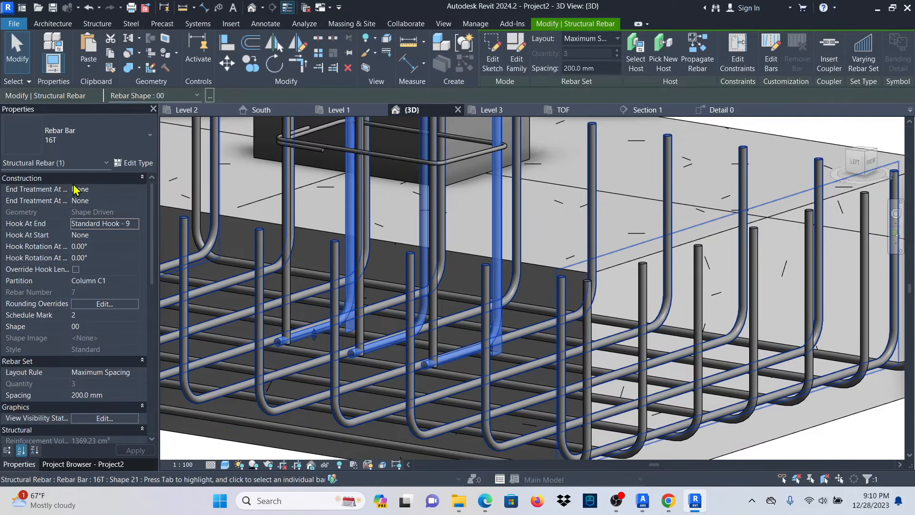
{"action": "left_click_drag", "start_coordinate": [71, 183], "coordinate": [87, 183]}
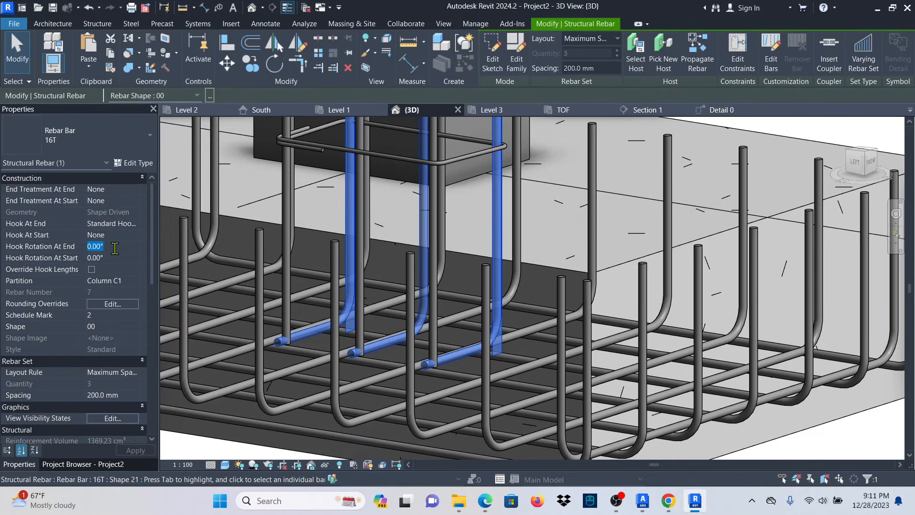
{"action": "scroll", "coordinate": [473, 351], "scroll_direction": "down", "scroll_amount": 6}
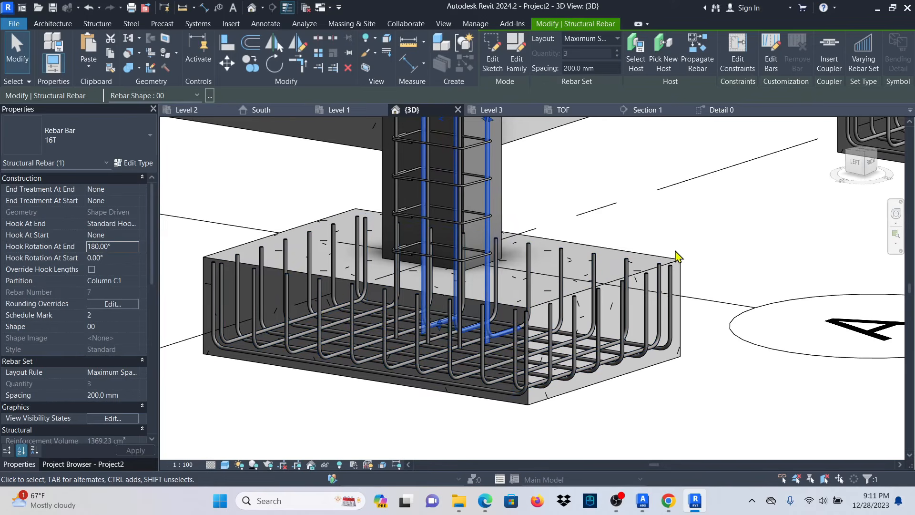
Give the other vertical column bar set a Standard Hook - 90 deg. at its end.
{"action": "left_click", "coordinate": [725, 226]}
{"action": "scroll", "coordinate": [397, 254], "scroll_direction": "up", "scroll_amount": 1}
{"action": "scroll", "coordinate": [401, 266], "scroll_direction": "down", "scroll_amount": 2}
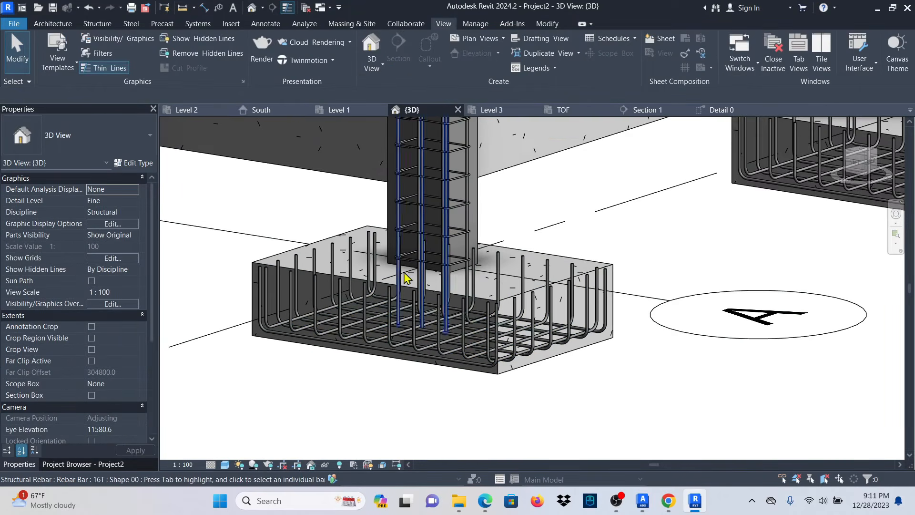
{"action": "middle_click_drag", "start_coordinate": [688, 285], "coordinate": [607, 325], "text": "shift"}
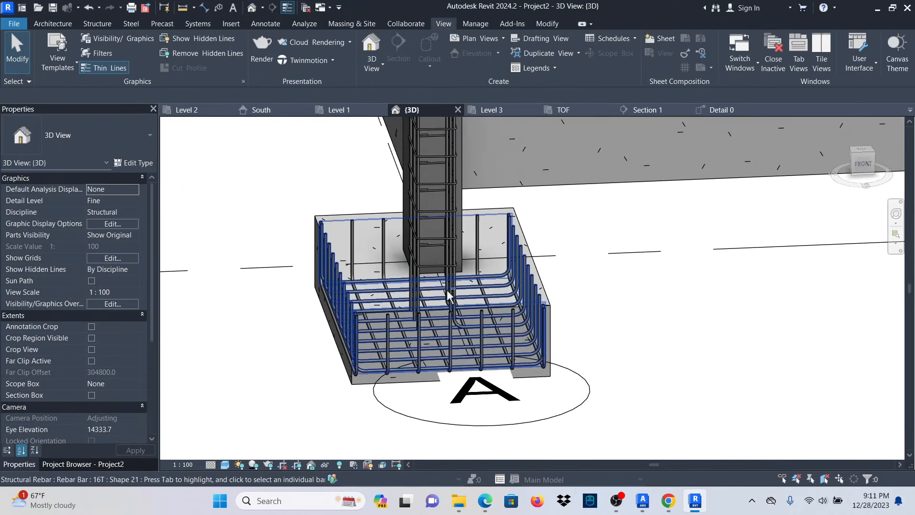
{"action": "scroll", "coordinate": [403, 297], "scroll_direction": "up", "scroll_amount": 3}
{"action": "scroll", "coordinate": [402, 302], "scroll_direction": "up", "scroll_amount": 1}
{"action": "left_click", "coordinate": [431, 318]}
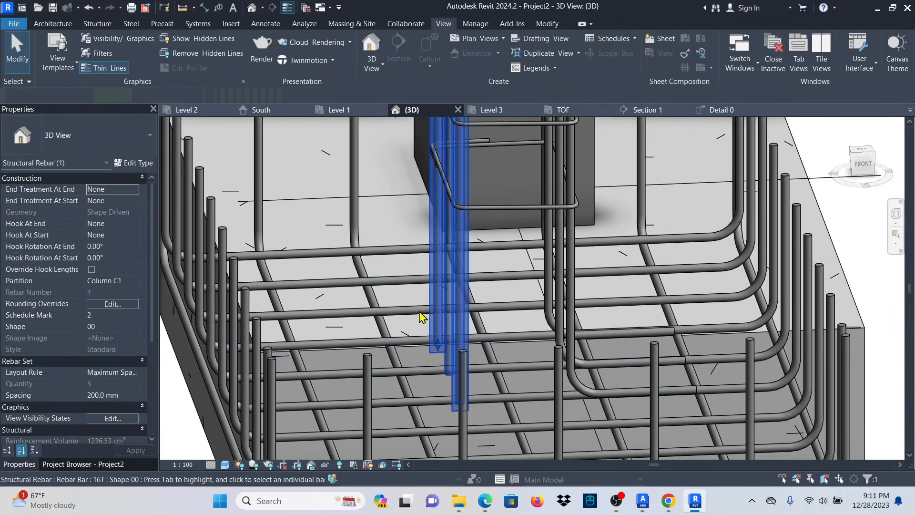
{"action": "scroll", "coordinate": [430, 328], "scroll_direction": "down", "scroll_amount": 4}
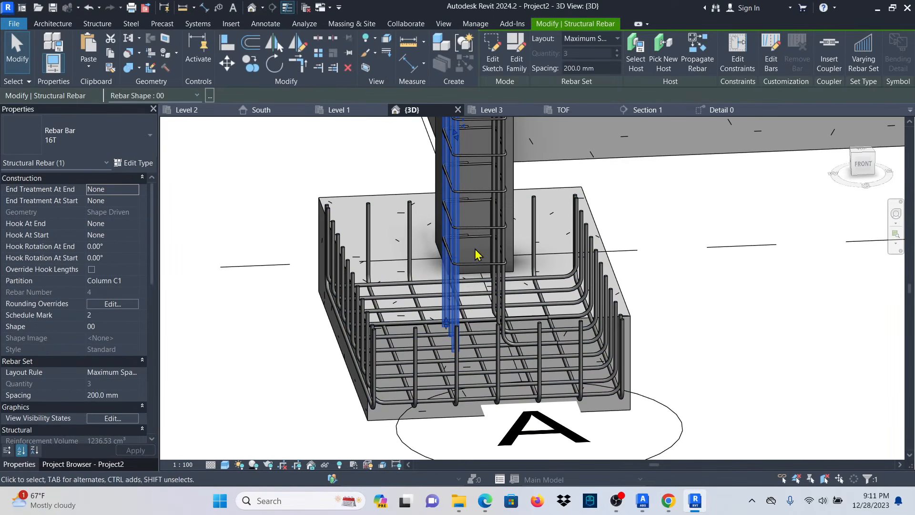
{"action": "left_click", "coordinate": [136, 223]}
{"action": "left_click", "coordinate": [141, 245]}
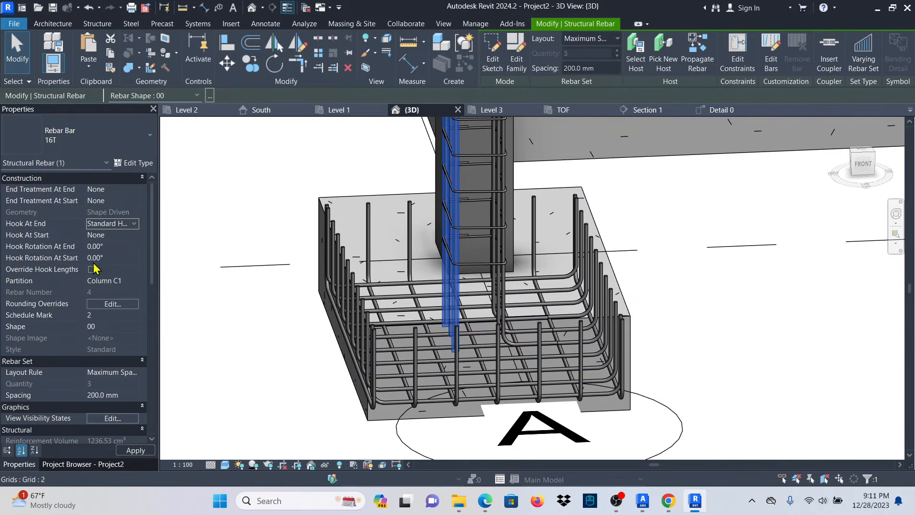
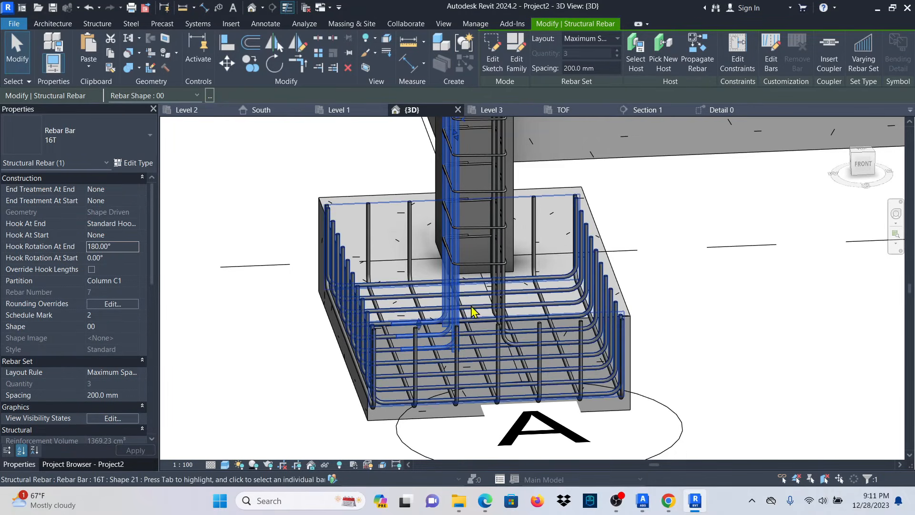
Give the footing's blue starter bars 180° end hook rotation and clear the selection.
{"action": "scroll", "coordinate": [435, 364], "scroll_direction": "up", "scroll_amount": 3}
{"action": "left_click", "coordinate": [227, 378]}
{"action": "scroll", "coordinate": [503, 337], "scroll_direction": "down", "scroll_amount": 2}
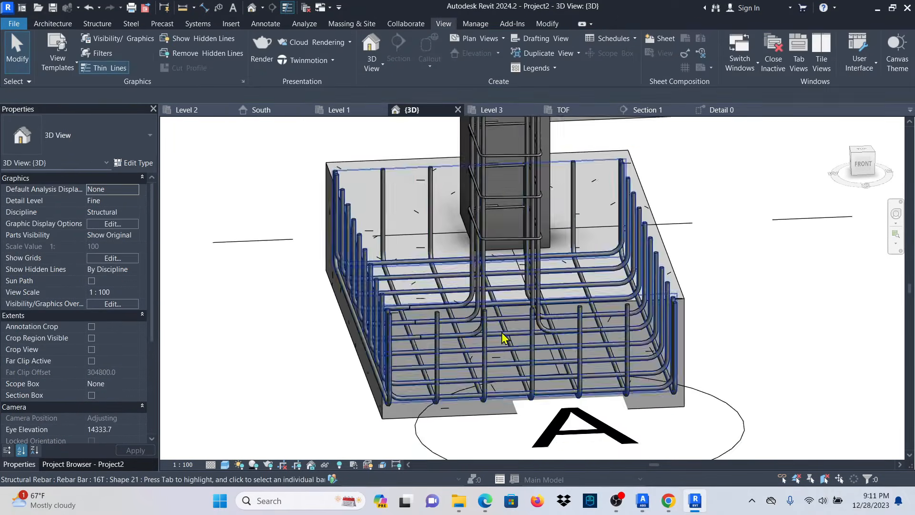
Orbit to the column base and select the reinforced ground-storey column.
{"action": "middle_click_drag", "start_coordinate": [786, 347], "coordinate": [659, 407], "text": "shift"}
{"action": "scroll", "coordinate": [659, 408], "scroll_direction": "down", "scroll_amount": 3}
{"action": "scroll", "coordinate": [576, 324], "scroll_direction": "up", "scroll_amount": 8}
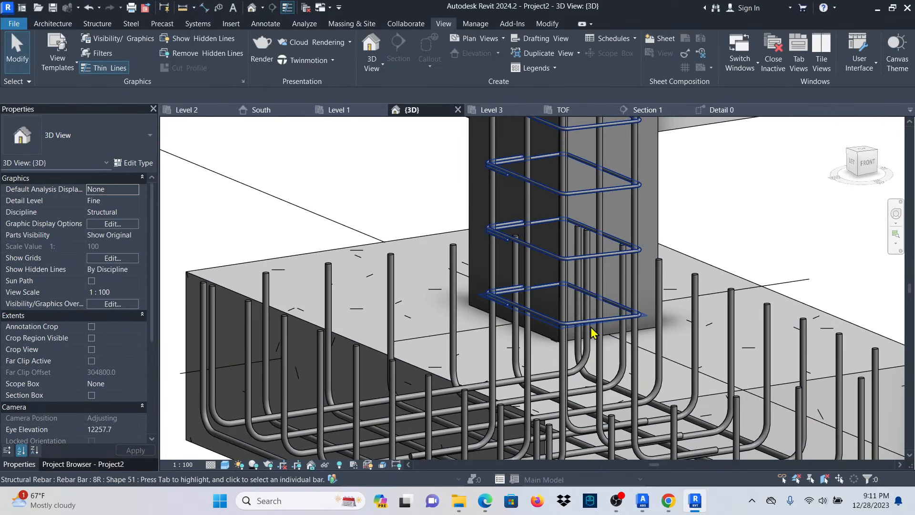
{"action": "scroll", "coordinate": [498, 356], "scroll_direction": "down", "scroll_amount": 6}
{"action": "scroll", "coordinate": [503, 363], "scroll_direction": "down", "scroll_amount": 4}
{"action": "scroll", "coordinate": [547, 379], "scroll_direction": "up", "scroll_amount": 5}
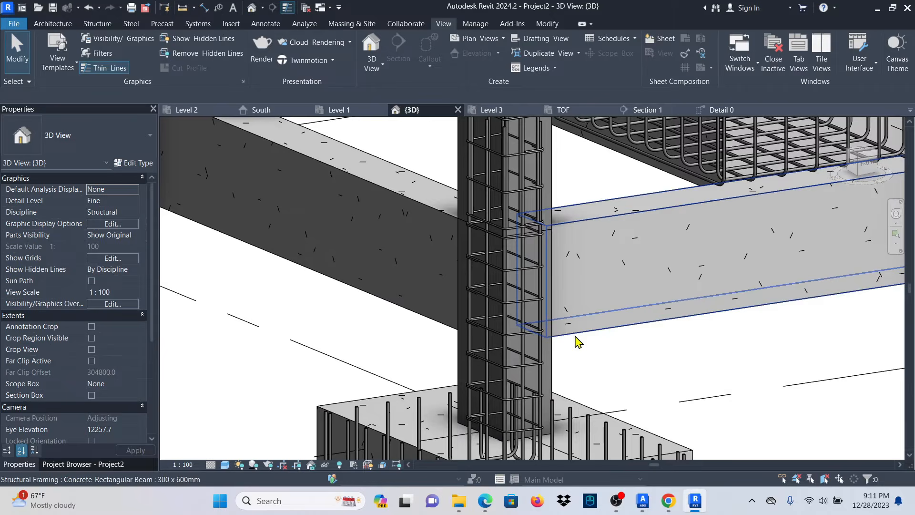
{"action": "left_click", "coordinate": [548, 349]}
Propagate the ground-storey column's rebar into the right, back and left columns.
{"action": "left_click", "coordinate": [638, 47]}
{"action": "scroll", "coordinate": [592, 255], "scroll_direction": "down", "scroll_amount": 5}
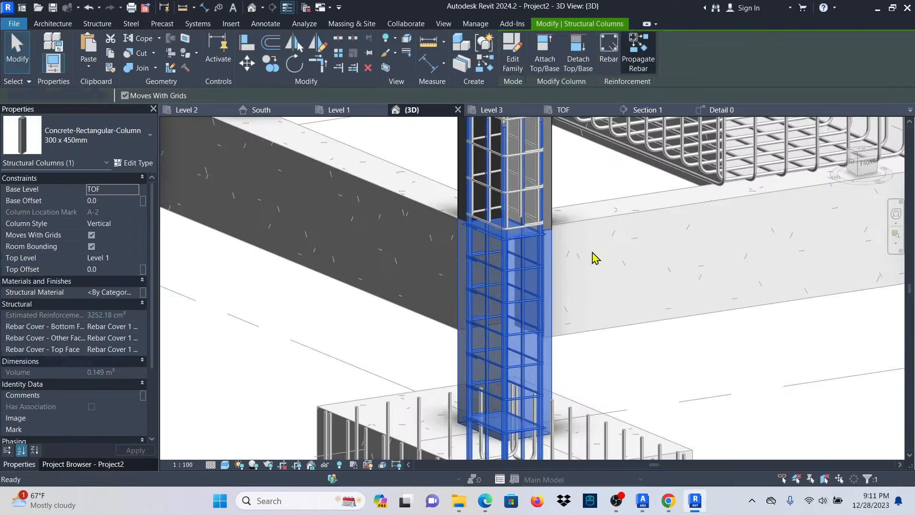
{"action": "scroll", "coordinate": [619, 305], "scroll_direction": "up", "scroll_amount": 2}
{"action": "left_click", "coordinate": [640, 300]}
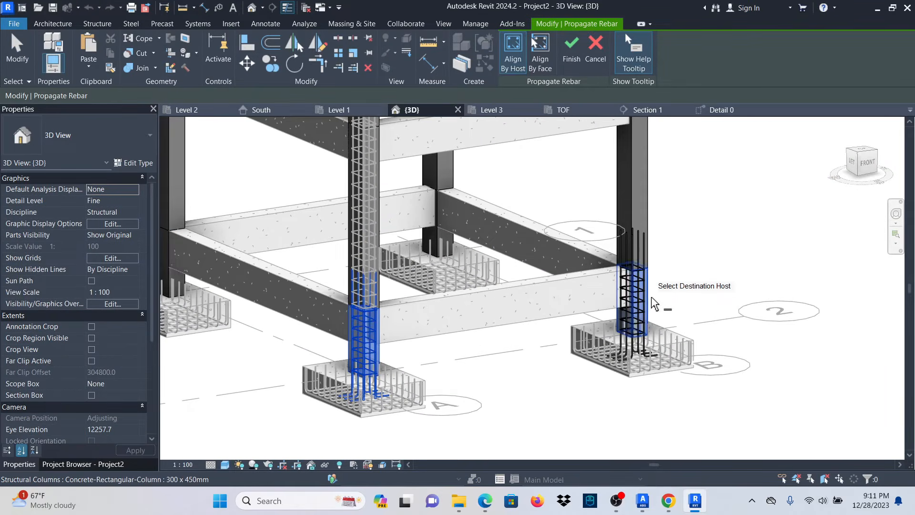
{"action": "scroll", "coordinate": [477, 265], "scroll_direction": "up", "scroll_amount": 3}
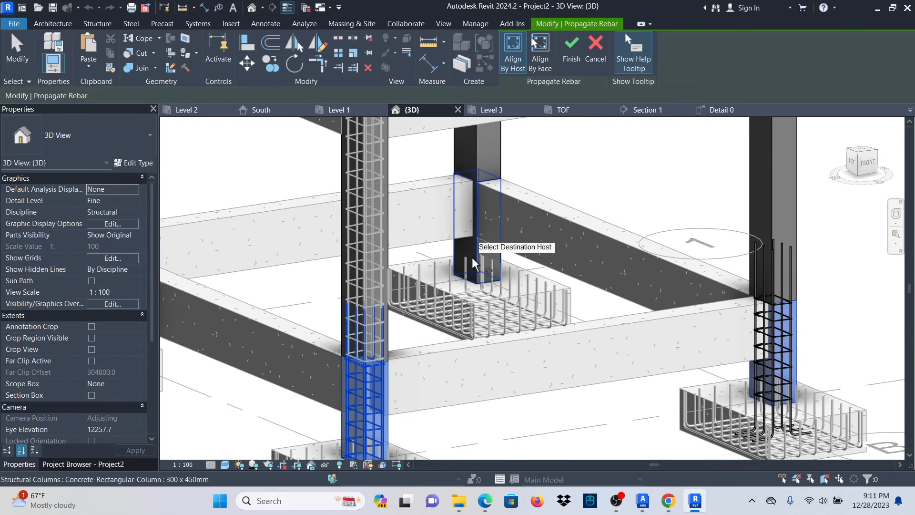
{"action": "left_click", "coordinate": [476, 259]}
{"action": "scroll", "coordinate": [405, 410], "scroll_direction": "down", "scroll_amount": 3}
{"action": "scroll", "coordinate": [274, 291], "scroll_direction": "up", "scroll_amount": 3}
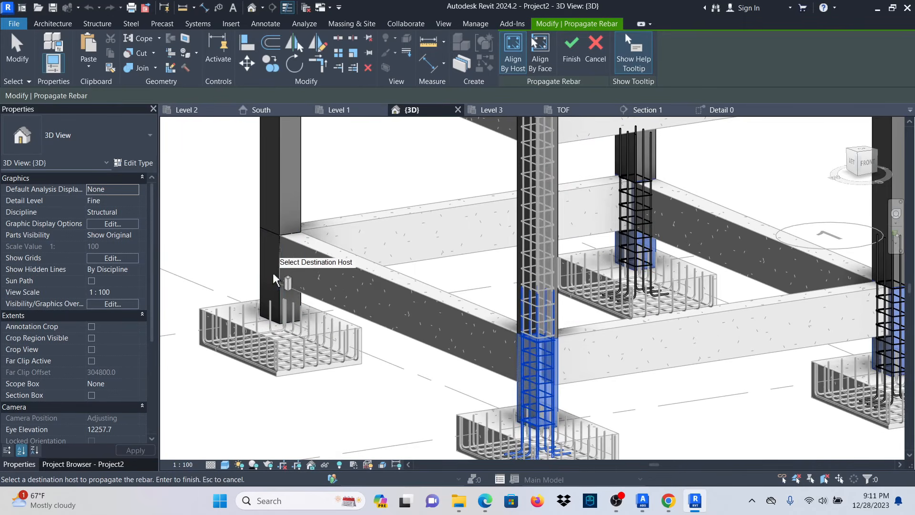
{"action": "left_click", "coordinate": [275, 284]}
{"action": "scroll", "coordinate": [329, 362], "scroll_direction": "down", "scroll_amount": 3}
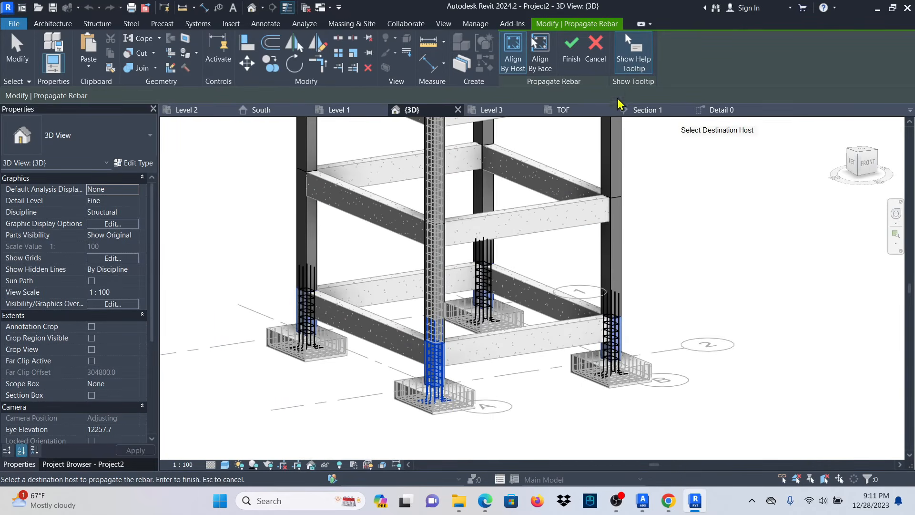
{"action": "left_click", "coordinate": [572, 48]}
{"action": "scroll", "coordinate": [547, 184], "scroll_direction": "down", "scroll_amount": 4}
{"action": "scroll", "coordinate": [484, 327], "scroll_direction": "up", "scroll_amount": 3}
{"action": "scroll", "coordinate": [524, 314], "scroll_direction": "down", "scroll_amount": 1}
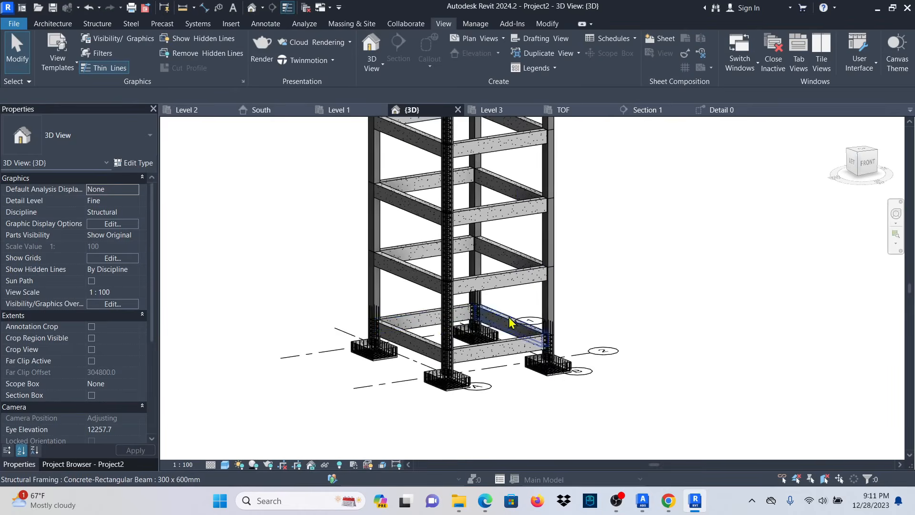
{"action": "scroll", "coordinate": [477, 309], "scroll_direction": "up", "scroll_amount": 6}
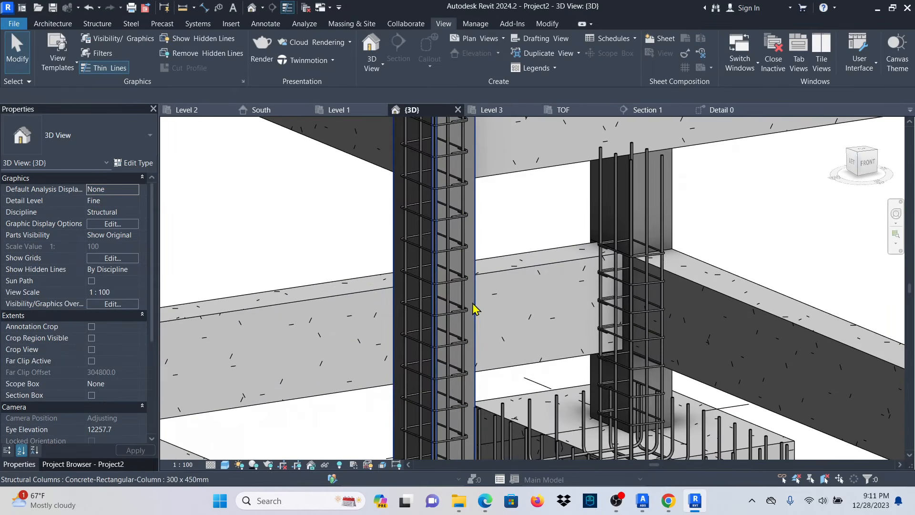
Propagate the Level 1–Level 2 column's rebar into the middle and left columns.
{"action": "left_click", "coordinate": [473, 305]}
{"action": "scroll", "coordinate": [474, 305], "scroll_direction": "down", "scroll_amount": 4}
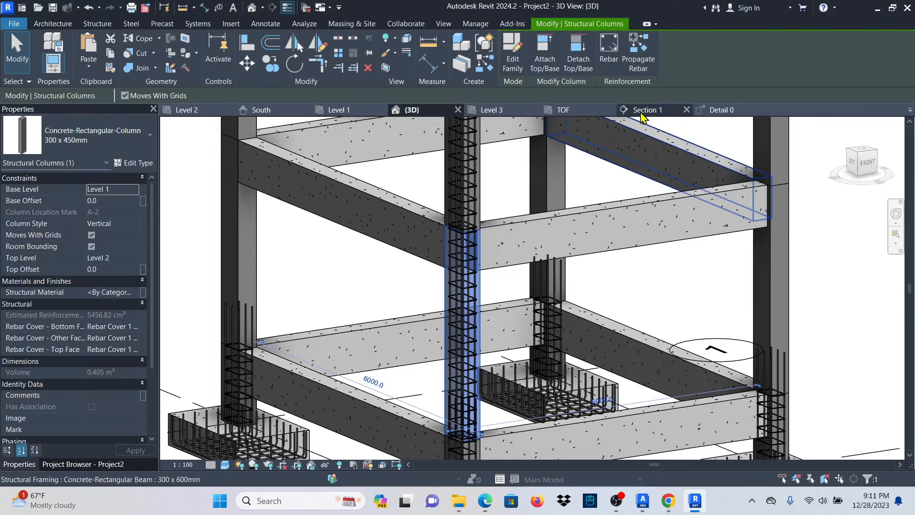
{"action": "scroll", "coordinate": [490, 282], "scroll_direction": "down", "scroll_amount": 1}
{"action": "scroll", "coordinate": [478, 273], "scroll_direction": "up", "scroll_amount": 5}
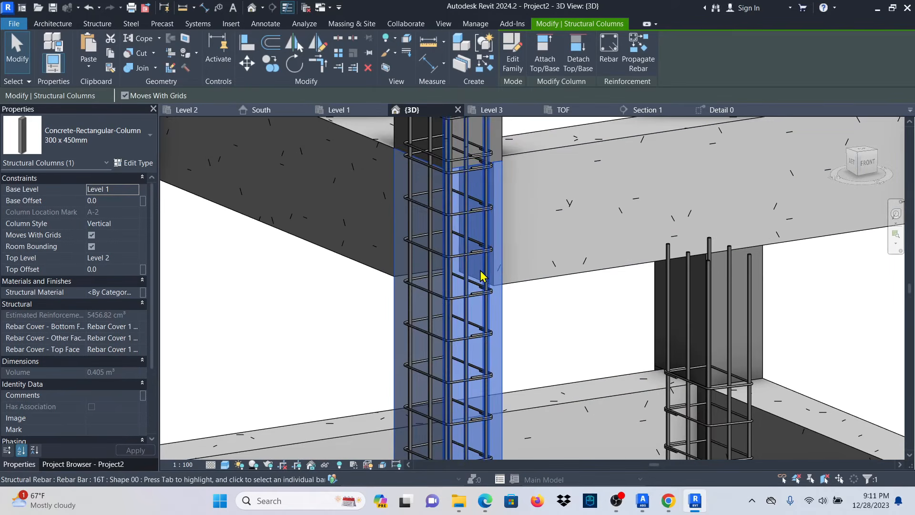
{"action": "scroll", "coordinate": [474, 194], "scroll_direction": "down", "scroll_amount": 4}
{"action": "middle_click_drag", "start_coordinate": [468, 255], "coordinate": [437, 362]}
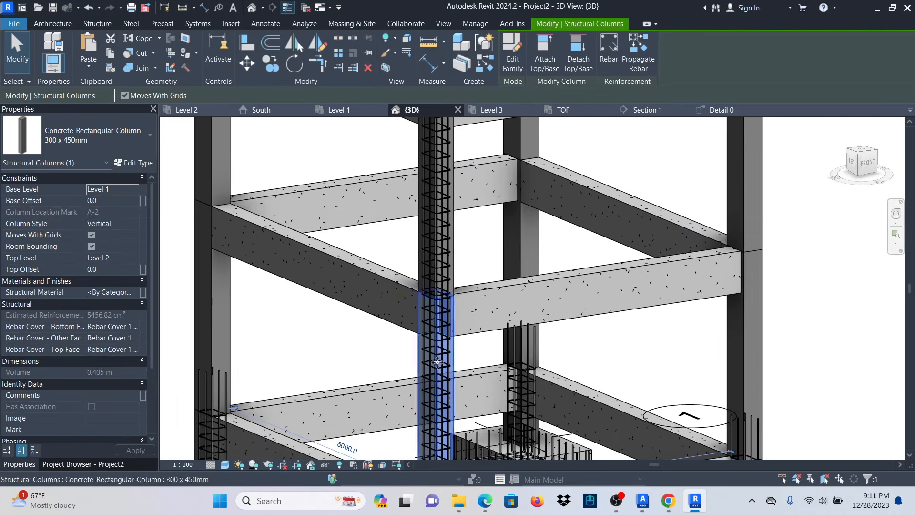
{"action": "left_click", "coordinate": [629, 66]}
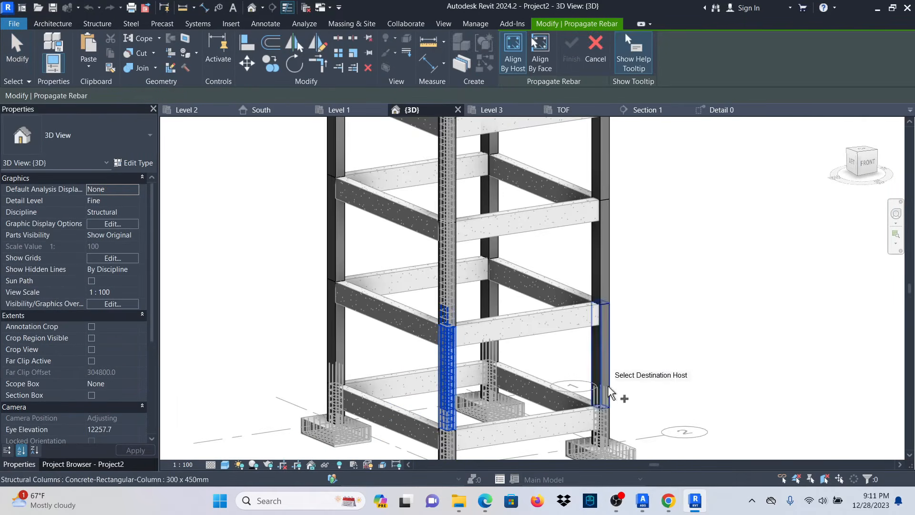
{"action": "left_click", "coordinate": [500, 310]}
{"action": "left_click", "coordinate": [341, 332]}
{"action": "left_click", "coordinate": [571, 46]}
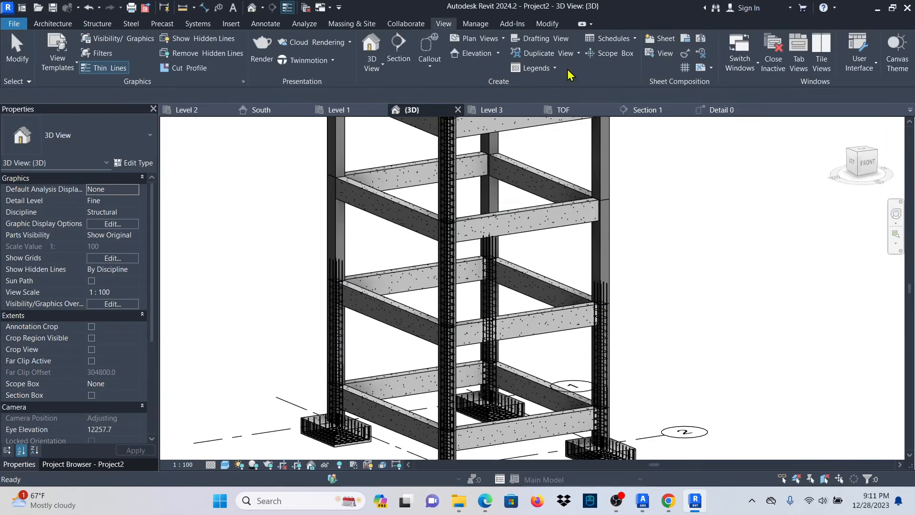
Propagate the Level 2–Level 3 column rebar into the left column and the right, middle-back and left upper lifts.
{"action": "scroll", "coordinate": [470, 272], "scroll_direction": "up", "scroll_amount": 3}
{"action": "scroll", "coordinate": [469, 286], "scroll_direction": "down", "scroll_amount": 2}
{"action": "scroll", "coordinate": [447, 316], "scroll_direction": "up", "scroll_amount": 5}
{"action": "scroll", "coordinate": [429, 331], "scroll_direction": "up", "scroll_amount": 2}
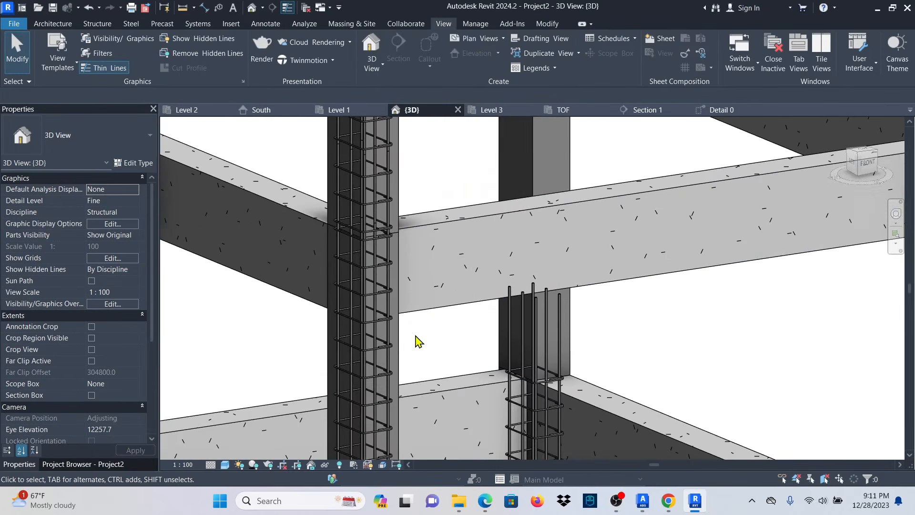
{"action": "left_click", "coordinate": [403, 349]}
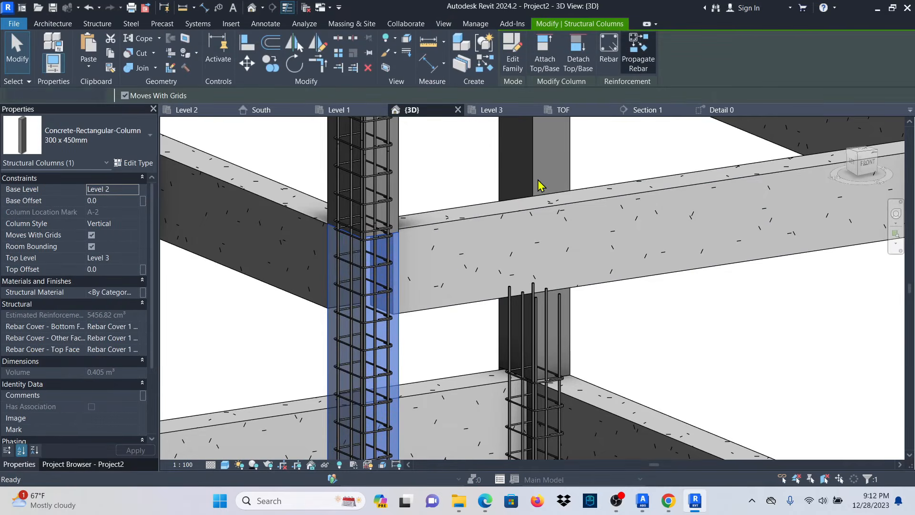
{"action": "scroll", "coordinate": [428, 305], "scroll_direction": "down", "scroll_amount": 5}
{"action": "scroll", "coordinate": [600, 260], "scroll_direction": "down", "scroll_amount": 3}
{"action": "left_click", "coordinate": [604, 282]}
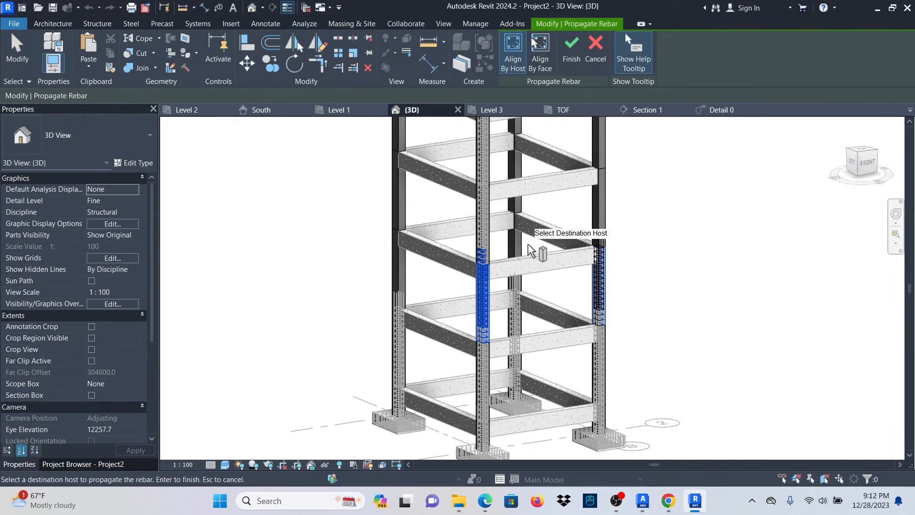
{"action": "left_click", "coordinate": [416, 280]}
{"action": "scroll", "coordinate": [457, 341], "scroll_direction": "down", "scroll_amount": 2}
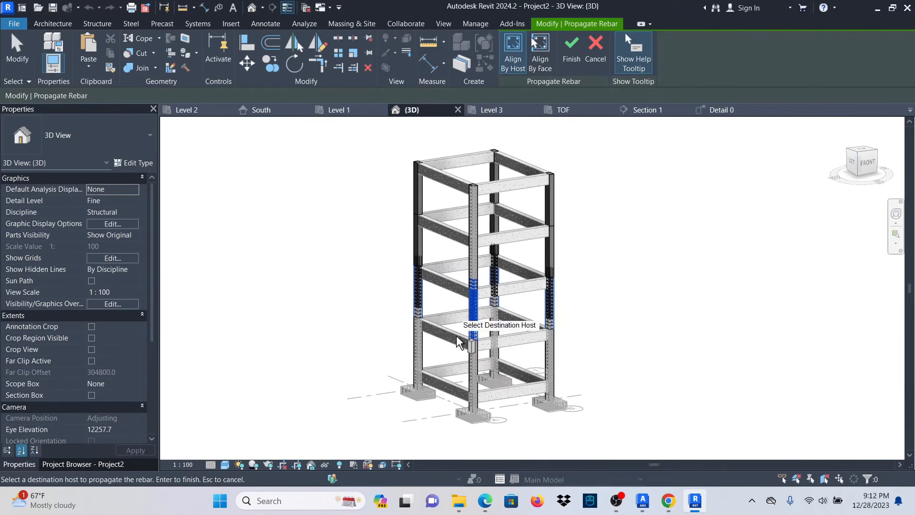
{"action": "scroll", "coordinate": [471, 286], "scroll_direction": "up", "scroll_amount": 2}
{"action": "scroll", "coordinate": [476, 277], "scroll_direction": "up", "scroll_amount": 2}
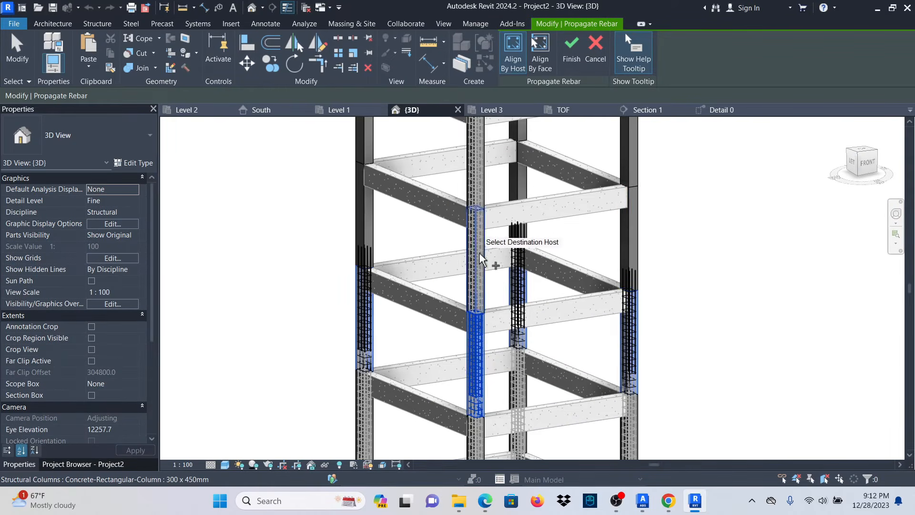
{"action": "left_click", "coordinate": [638, 254]}
{"action": "left_click", "coordinate": [529, 192]}
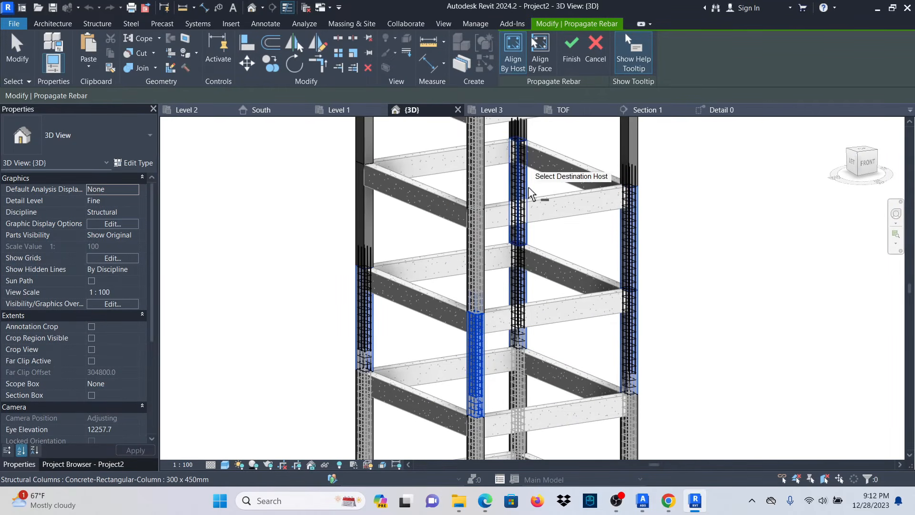
{"action": "left_click", "coordinate": [374, 228]}
{"action": "scroll", "coordinate": [691, 205], "scroll_direction": "down", "scroll_amount": 3}
{"action": "left_click", "coordinate": [563, 54]}
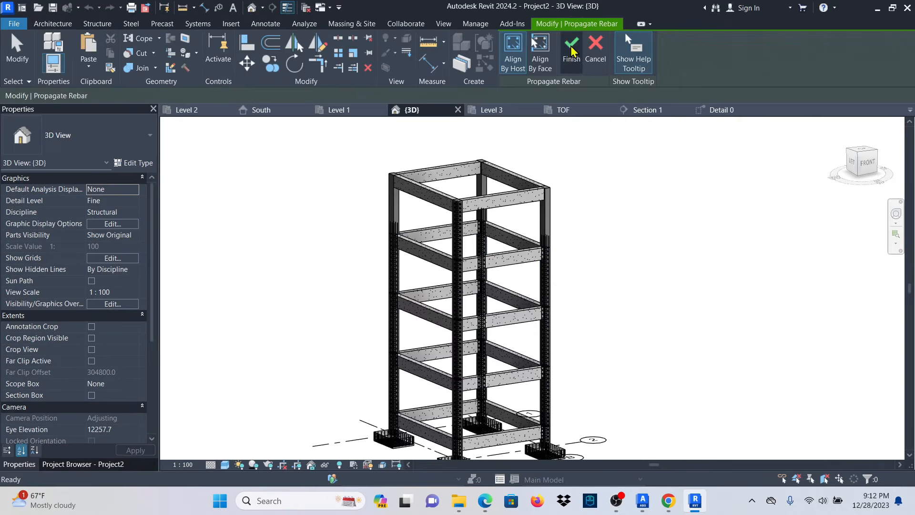
{"action": "scroll", "coordinate": [472, 212], "scroll_direction": "up", "scroll_amount": 6}
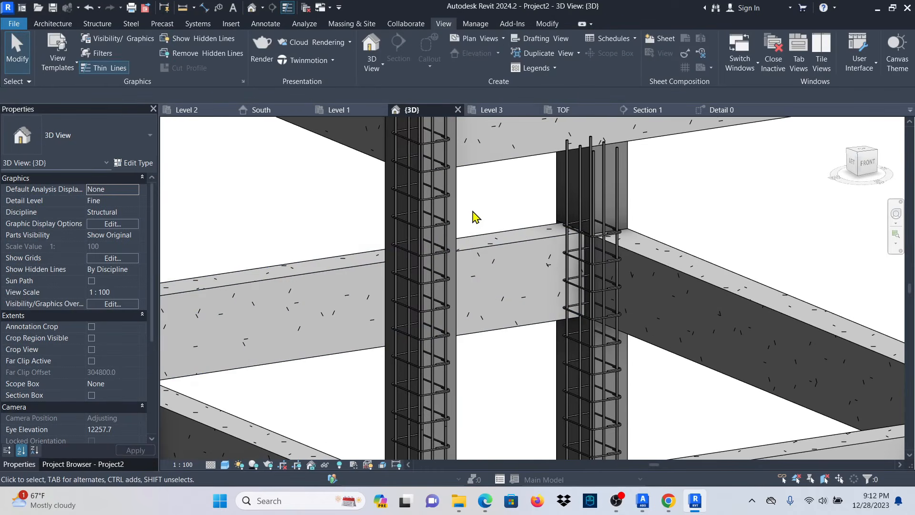
Copy the top-storey column rebar into the right and back-left top-storey columns.
{"action": "left_click", "coordinate": [453, 218]}
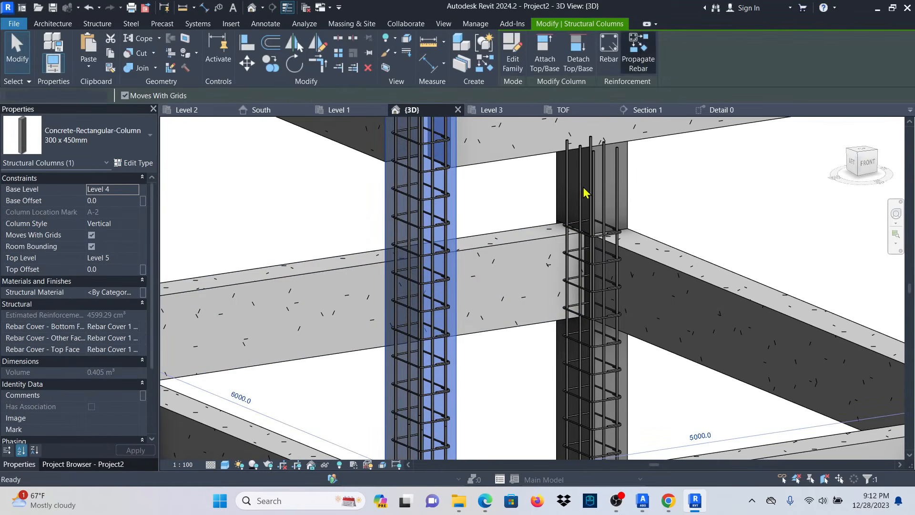
{"action": "scroll", "coordinate": [478, 258], "scroll_direction": "down", "scroll_amount": 5}
{"action": "left_click", "coordinate": [628, 234]}
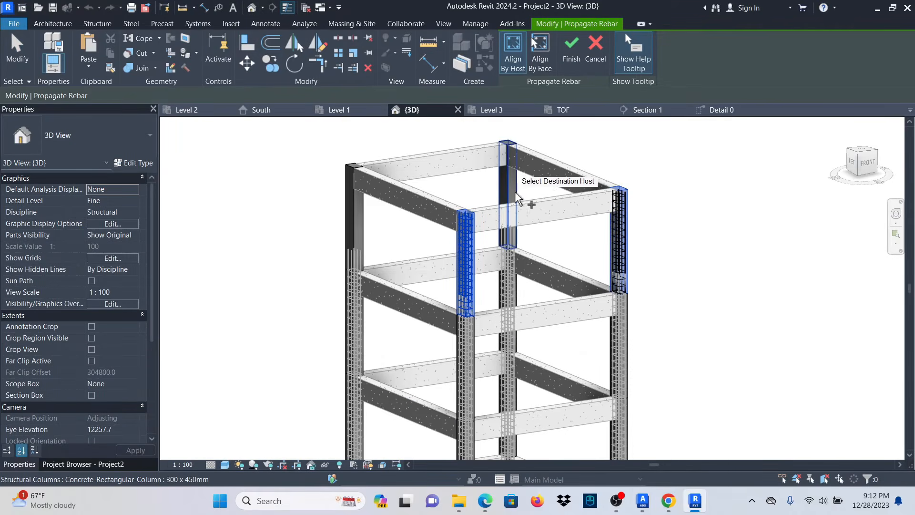
{"action": "left_click", "coordinate": [360, 198]}
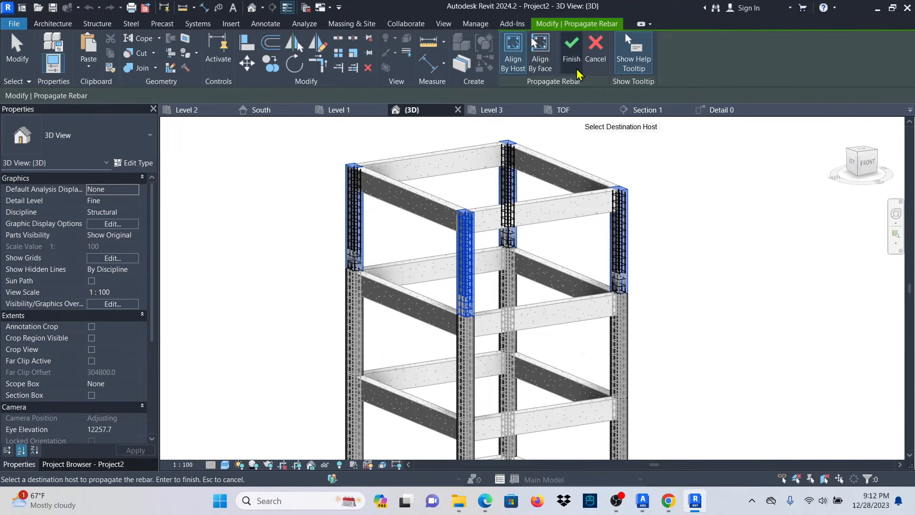
{"action": "left_click", "coordinate": [571, 47]}
{"action": "scroll", "coordinate": [495, 310], "scroll_direction": "up", "scroll_amount": 3}
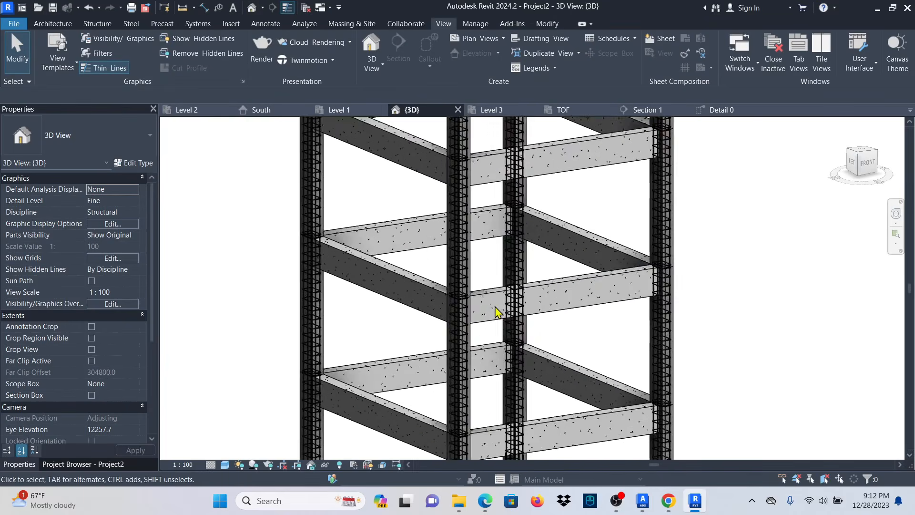
{"action": "scroll", "coordinate": [645, 300], "scroll_direction": "down", "scroll_amount": 3}
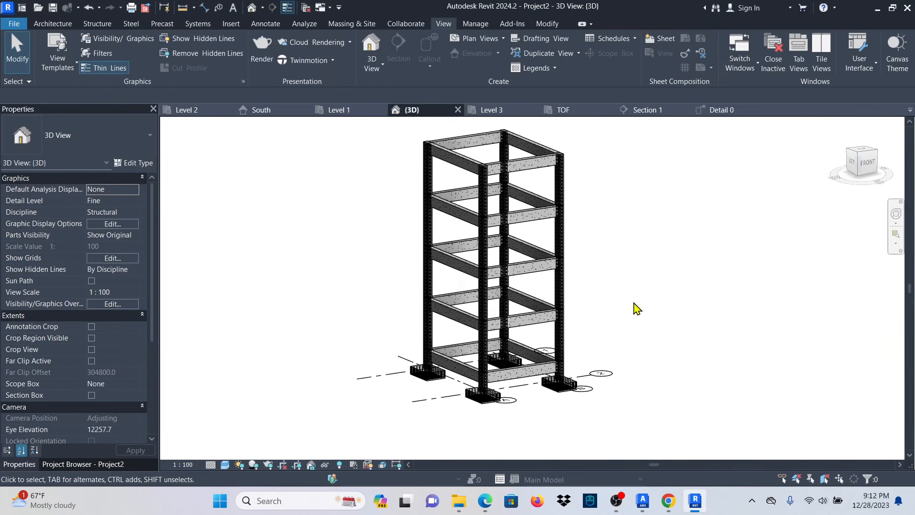
Set the Concrete, Cast-in-Place gray surface foreground pattern to <No pattern> through a beam's material.
{"action": "middle_click_drag", "start_coordinate": [635, 305], "coordinate": [658, 318], "text": "shift"}
{"action": "scroll", "coordinate": [658, 318], "scroll_direction": "up", "scroll_amount": 5}
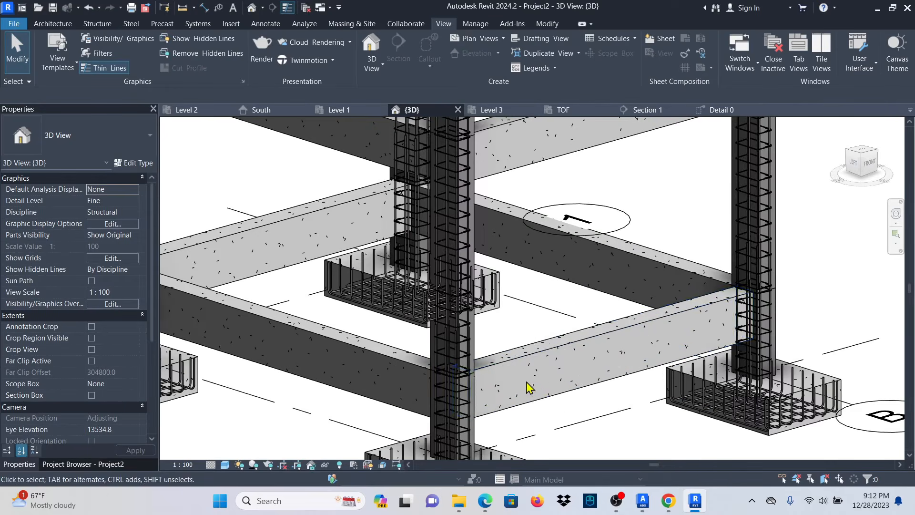
{"action": "scroll", "coordinate": [527, 384], "scroll_direction": "down", "scroll_amount": 2}
{"action": "scroll", "coordinate": [553, 362], "scroll_direction": "up", "scroll_amount": 3}
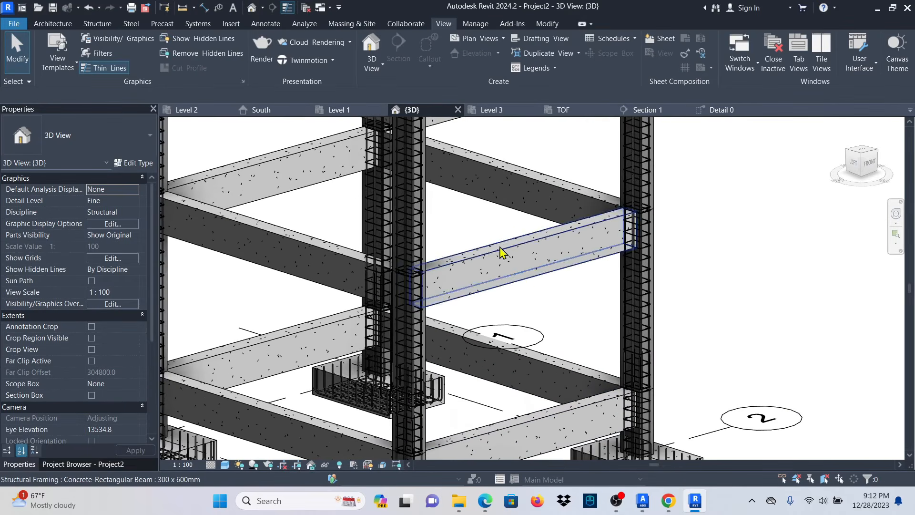
{"action": "scroll", "coordinate": [532, 286], "scroll_direction": "up", "scroll_amount": 3}
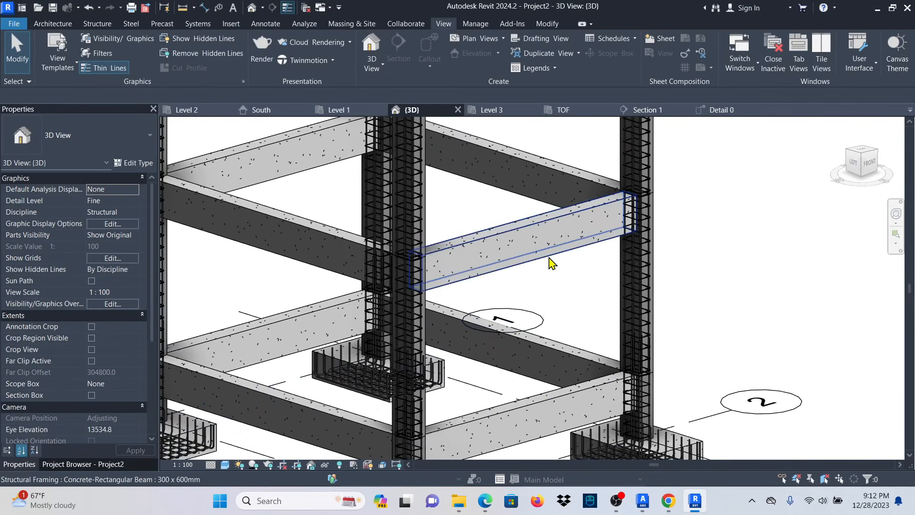
{"action": "left_click", "coordinate": [551, 263]}
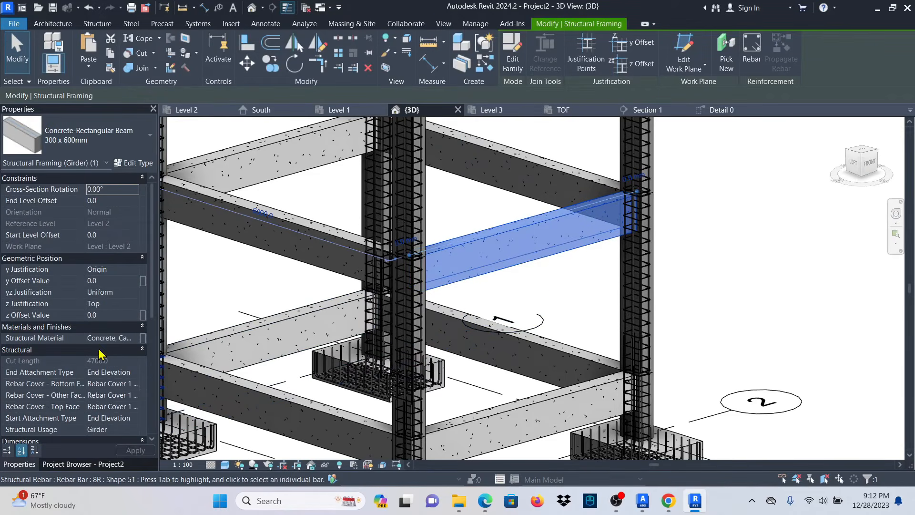
{"action": "left_click", "coordinate": [109, 338]}
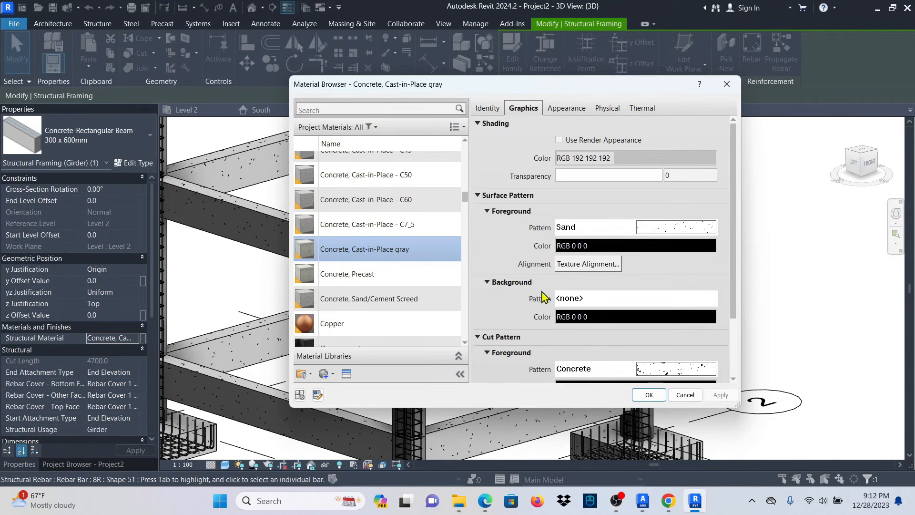
{"action": "left_click", "coordinate": [669, 229]}
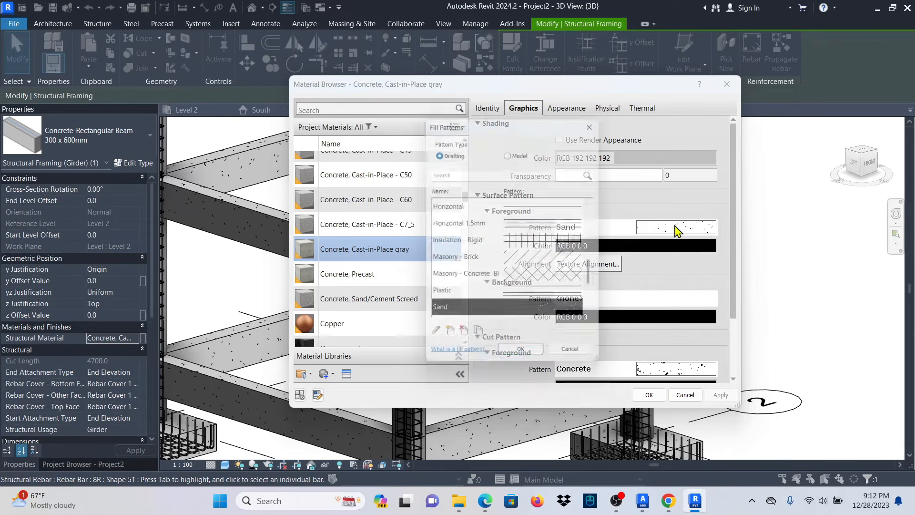
{"action": "left_click_drag", "start_coordinate": [597, 276], "coordinate": [601, 220]}
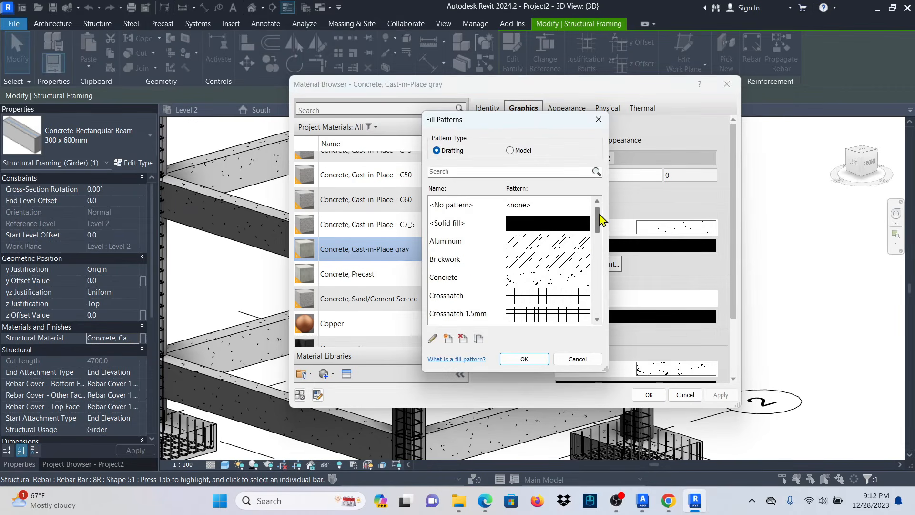
{"action": "left_click", "coordinate": [543, 209]}
{"action": "left_click", "coordinate": [524, 359]}
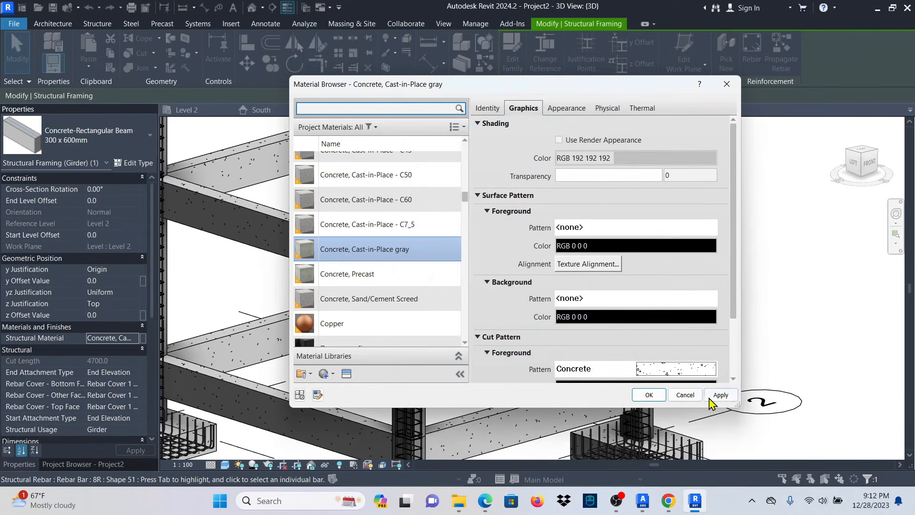
{"action": "left_click", "coordinate": [649, 394]}
{"action": "left_click", "coordinate": [750, 262]}
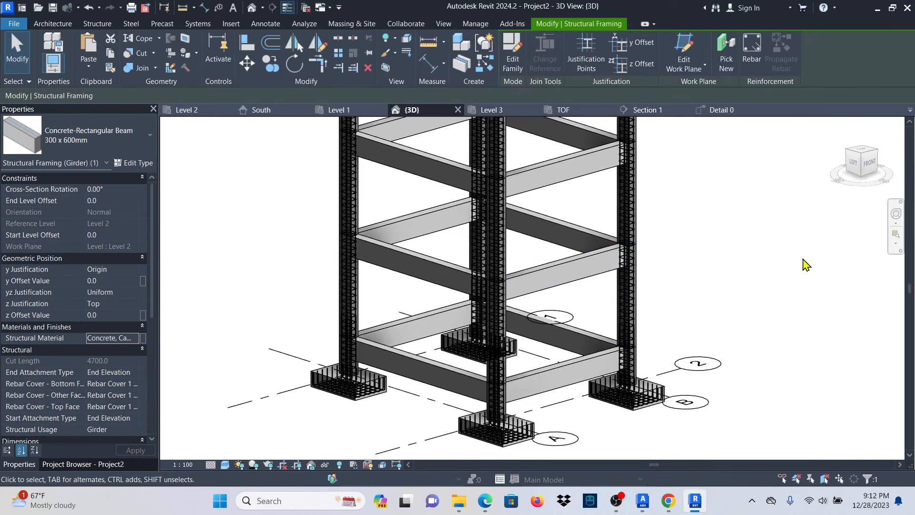
Widen Section 1's crop region to take in both columns and the Level 1–3 beams.
{"action": "scroll", "coordinate": [522, 358], "scroll_direction": "down", "scroll_amount": 2}
{"action": "left_click", "coordinate": [656, 116]}
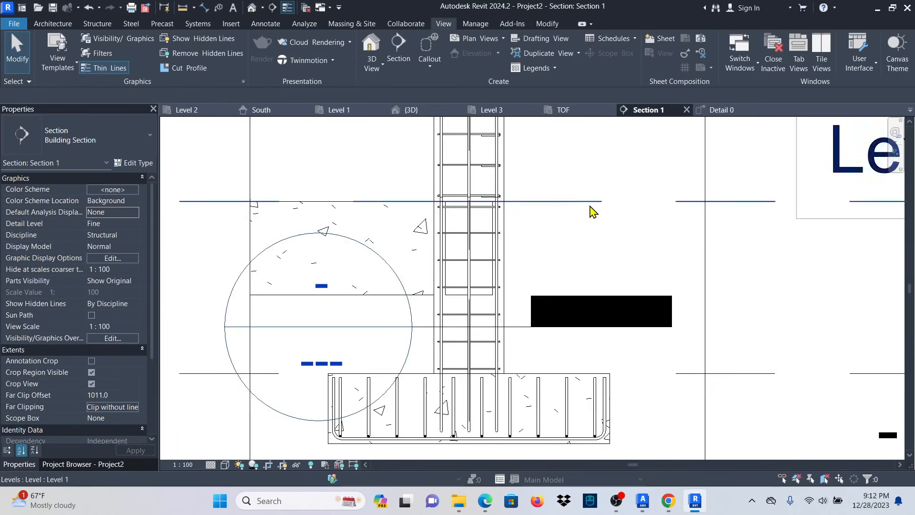
{"action": "scroll", "coordinate": [532, 320], "scroll_direction": "down", "scroll_amount": 4}
{"action": "scroll", "coordinate": [496, 266], "scroll_direction": "up", "scroll_amount": 2}
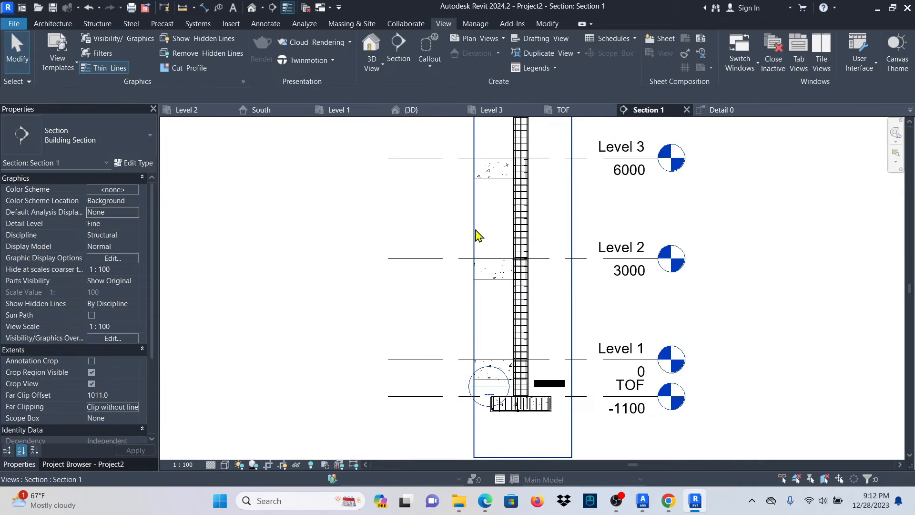
{"action": "left_click", "coordinate": [474, 226]}
{"action": "scroll", "coordinate": [502, 269], "scroll_direction": "down", "scroll_amount": 2}
{"action": "left_click_drag", "start_coordinate": [485, 217], "coordinate": [353, 225]}
{"action": "scroll", "coordinate": [490, 282], "scroll_direction": "up", "scroll_amount": 3}
{"action": "scroll", "coordinate": [421, 340], "scroll_direction": "up", "scroll_amount": 2}
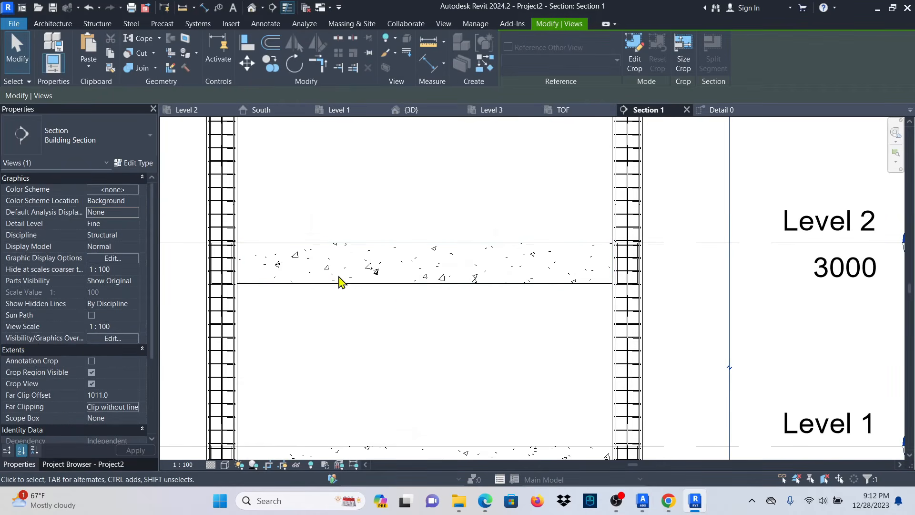
{"action": "scroll", "coordinate": [379, 319], "scroll_direction": "down", "scroll_amount": 3}
{"action": "scroll", "coordinate": [390, 301], "scroll_direction": "up", "scroll_amount": 2}
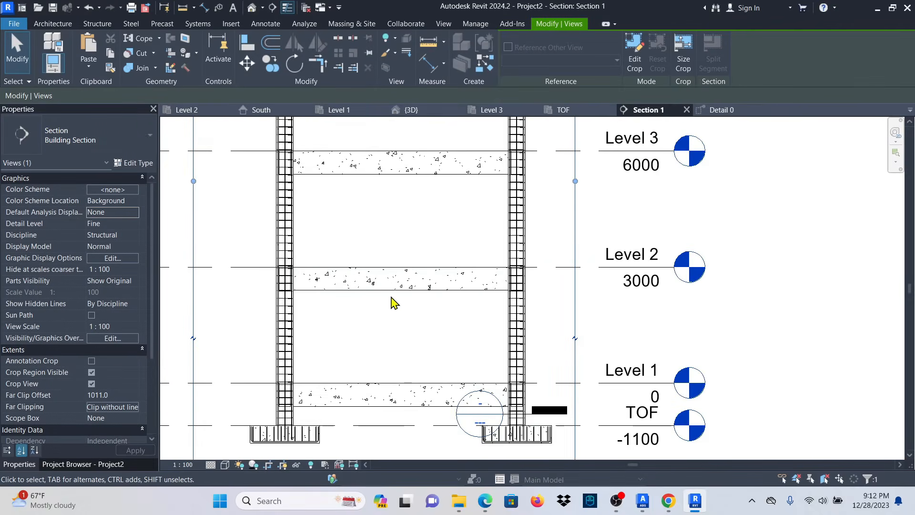
Draw a vertical section through the Level 2 beam and open the resulting Detail 1 view.
{"action": "left_click", "coordinate": [443, 25]}
{"action": "left_click", "coordinate": [398, 49]}
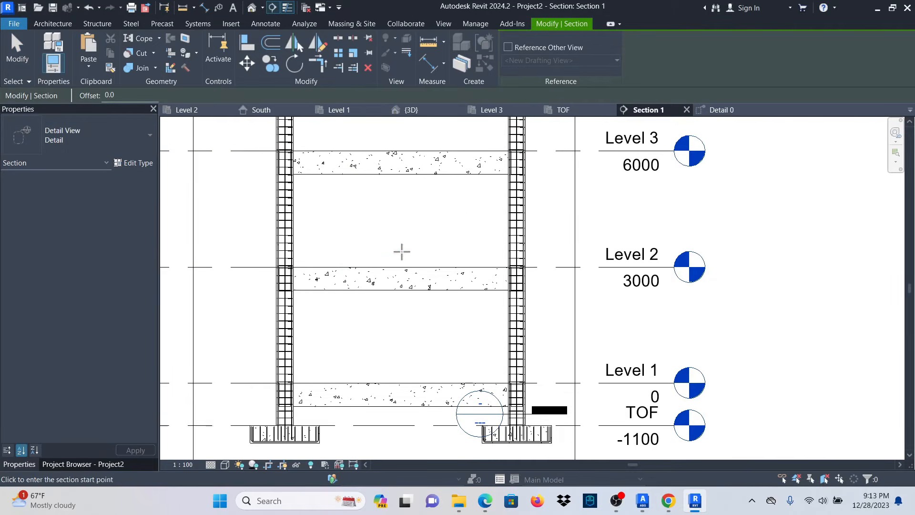
{"action": "left_click", "coordinate": [401, 251]}
{"action": "left_click", "coordinate": [402, 346]}
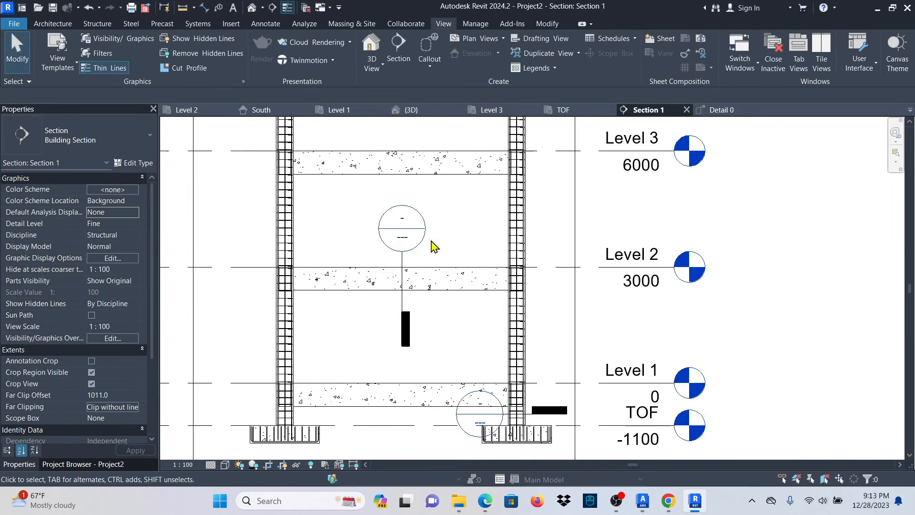
{"action": "double_click", "coordinate": [418, 235]}
Enlarge the Detail 1 crop region to the right and select the beam.
{"action": "scroll", "coordinate": [543, 296], "scroll_direction": "up", "scroll_amount": 3}
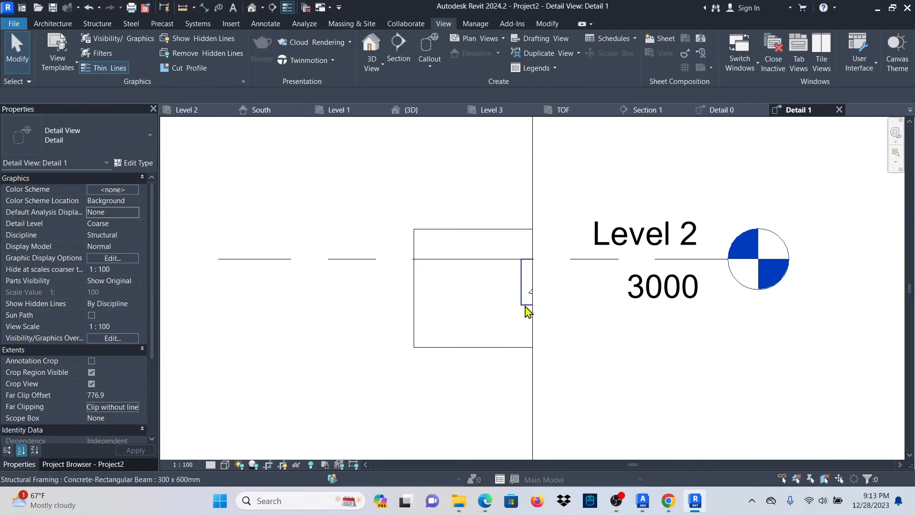
{"action": "left_click", "coordinate": [500, 347]}
{"action": "left_click_drag", "start_coordinate": [533, 292], "coordinate": [629, 292]}
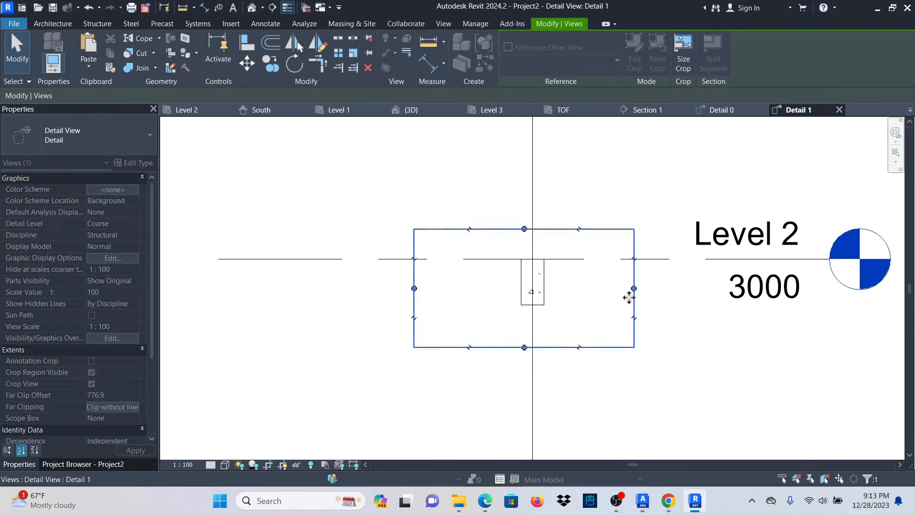
{"action": "scroll", "coordinate": [561, 295], "scroll_direction": "up", "scroll_amount": 3}
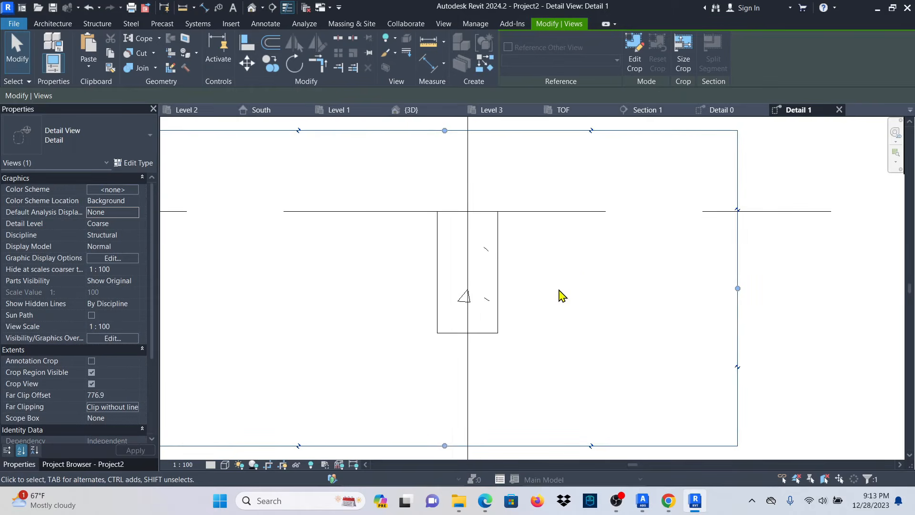
{"action": "left_click", "coordinate": [501, 273]}
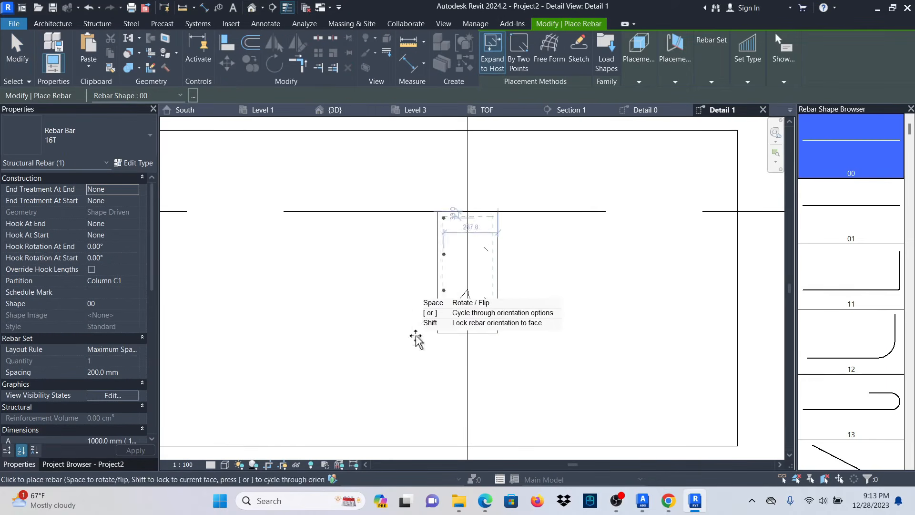
Choose the 8R bar type and closed-stirrup shape 51 for the beam rebar.
{"action": "left_click", "coordinate": [132, 143]}
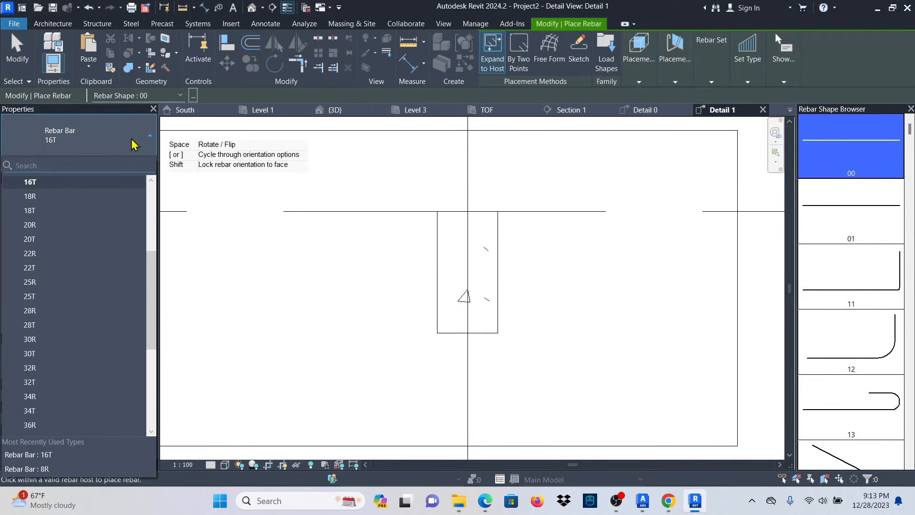
{"action": "scroll", "coordinate": [81, 305], "scroll_direction": "up", "scroll_amount": 4}
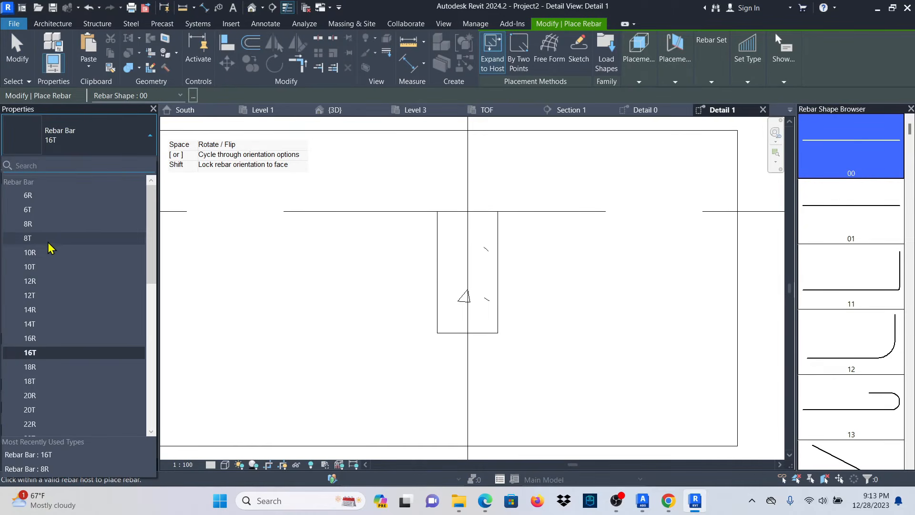
{"action": "left_click", "coordinate": [38, 229]}
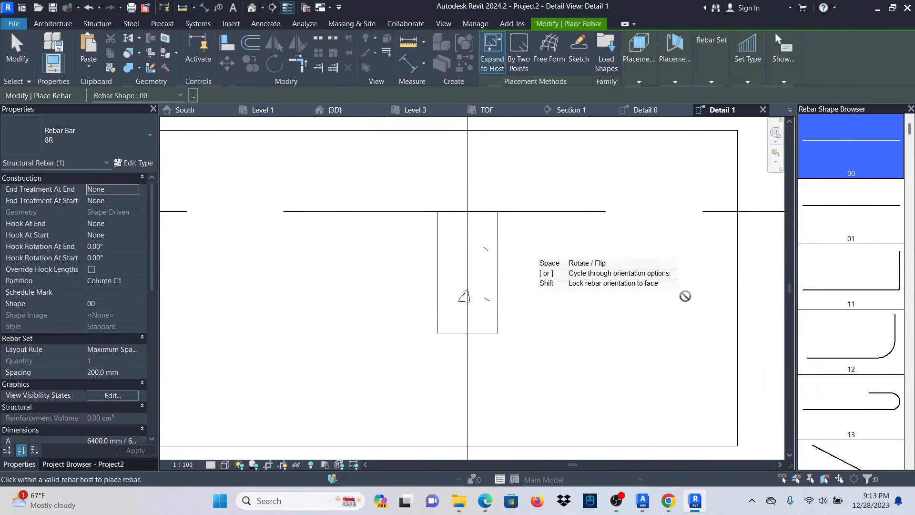
{"action": "scroll", "coordinate": [853, 300], "scroll_direction": "down", "scroll_amount": 5}
{"action": "scroll", "coordinate": [849, 305], "scroll_direction": "down", "scroll_amount": 8}
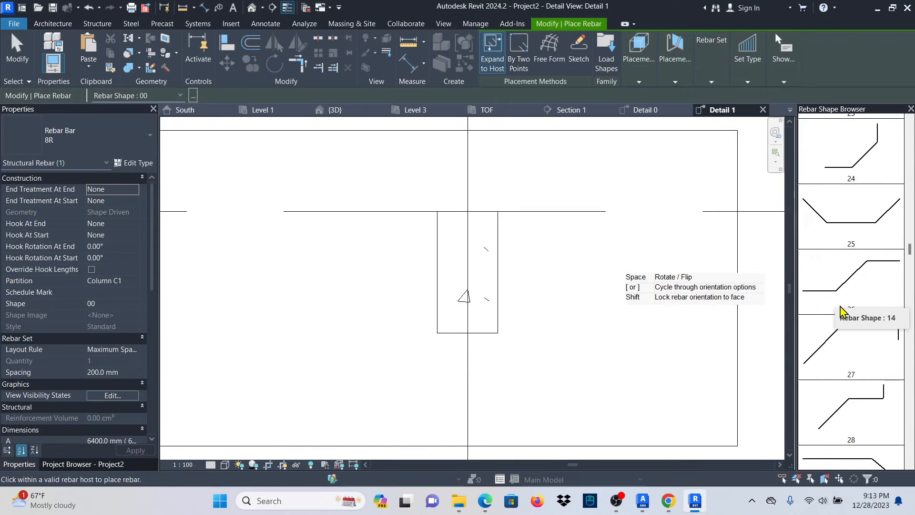
{"action": "scroll", "coordinate": [848, 363], "scroll_direction": "down", "scroll_amount": 8}
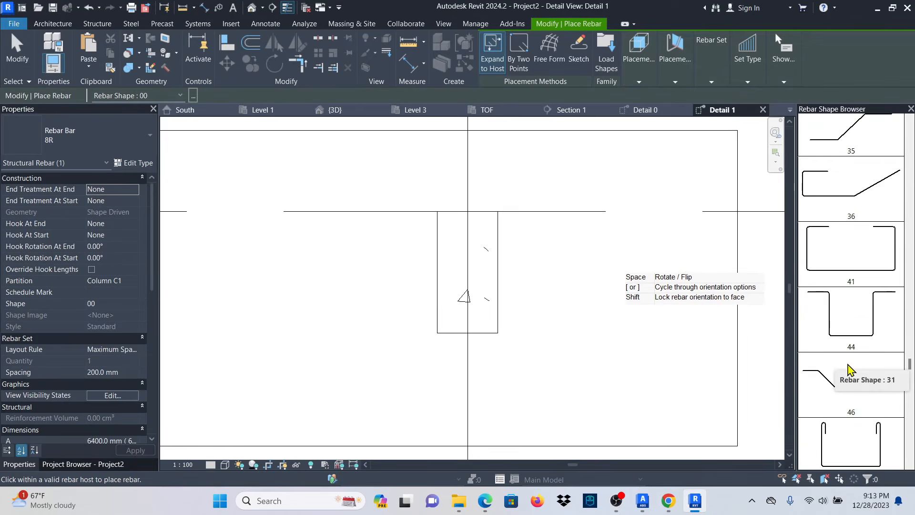
{"action": "scroll", "coordinate": [863, 405], "scroll_direction": "down", "scroll_amount": 1}
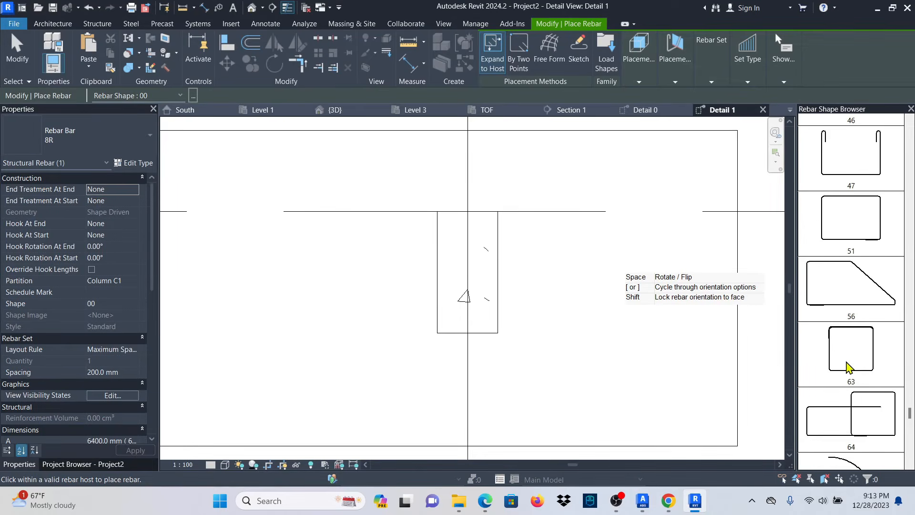
{"action": "left_click", "coordinate": [844, 224]}
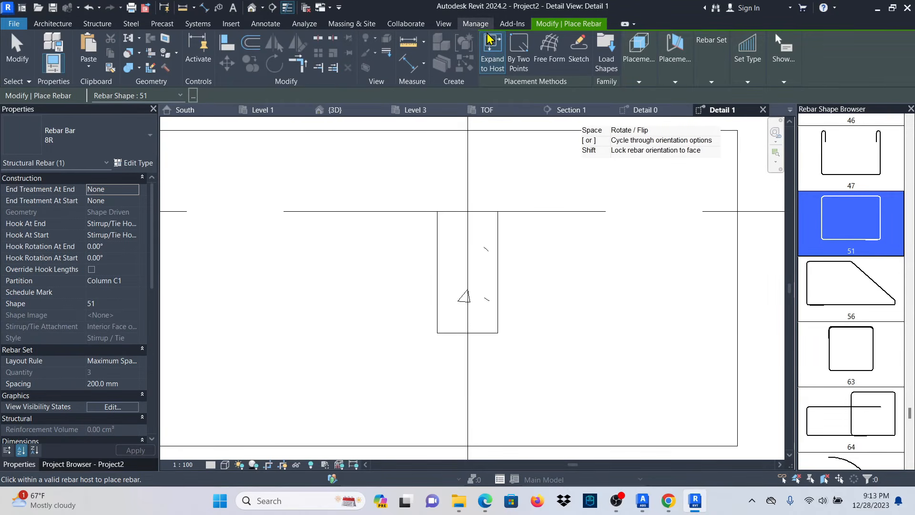
Place the stirrup set parallel to the work plane inside the beam, shown at Fine detail.
{"action": "left_click", "coordinate": [639, 83]}
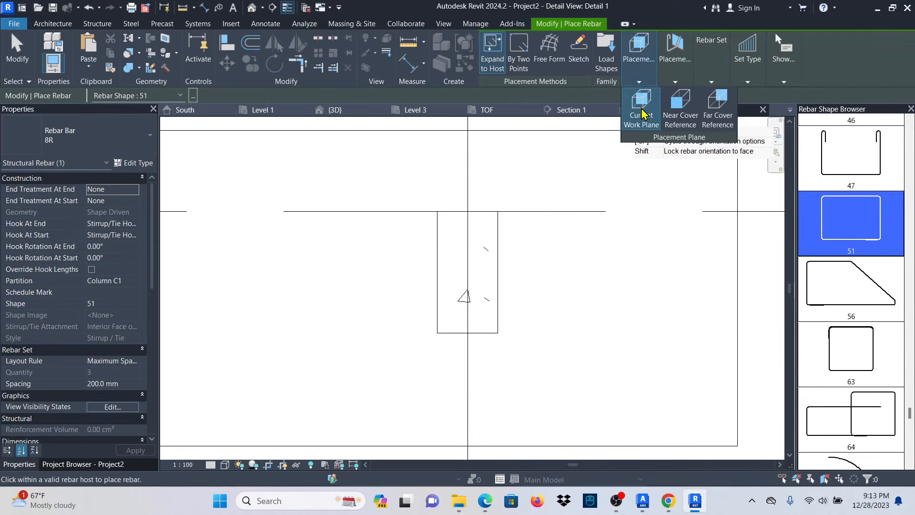
{"action": "left_click", "coordinate": [676, 83]}
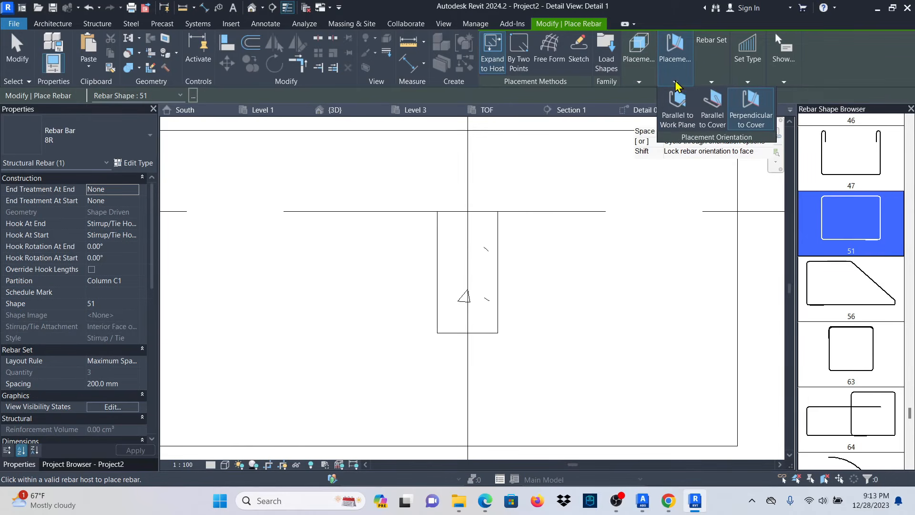
{"action": "left_click", "coordinate": [675, 119]}
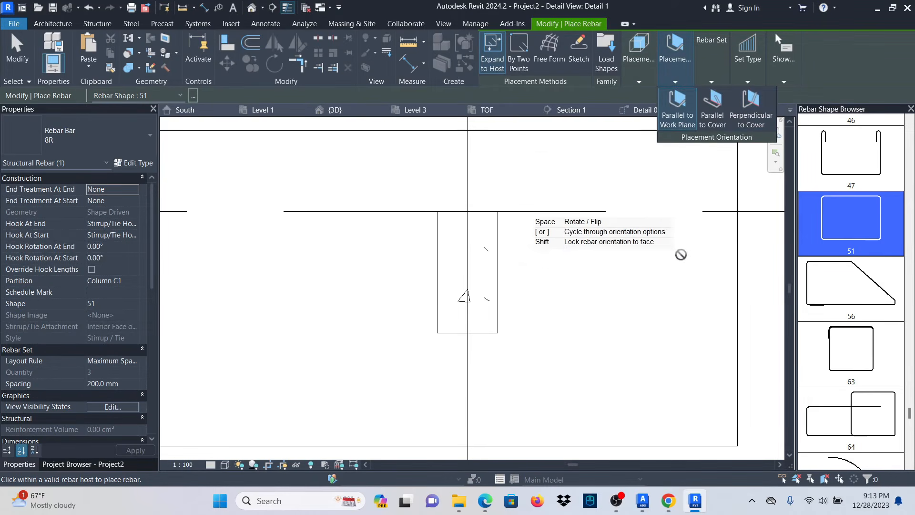
{"action": "left_click", "coordinate": [481, 270]}
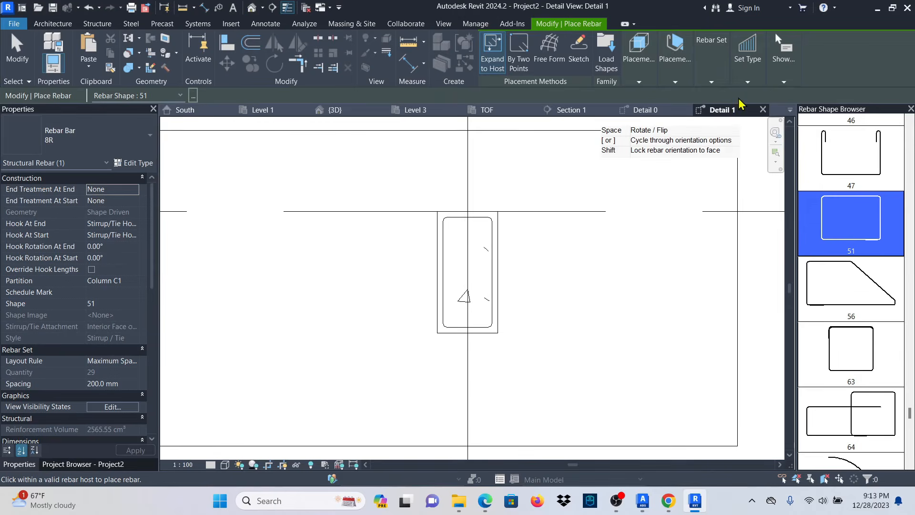
{"action": "left_click", "coordinate": [711, 83]}
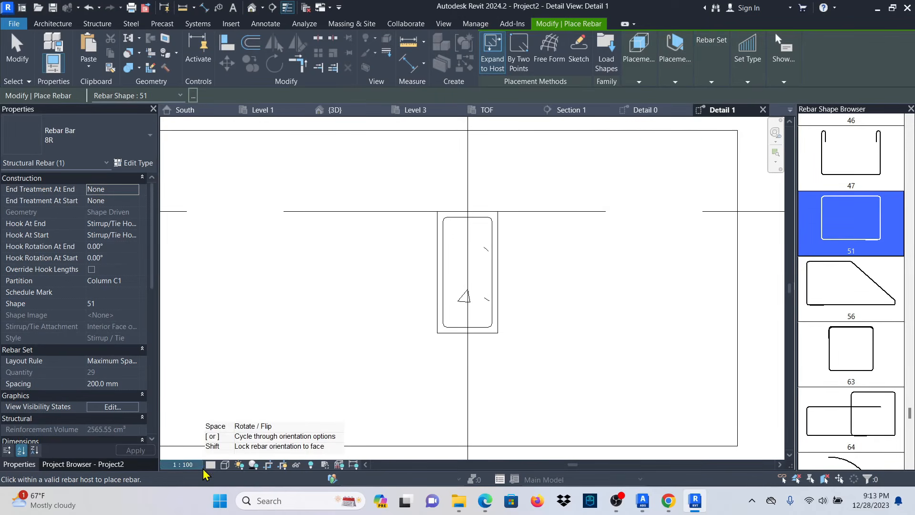
{"action": "left_click", "coordinate": [233, 452]}
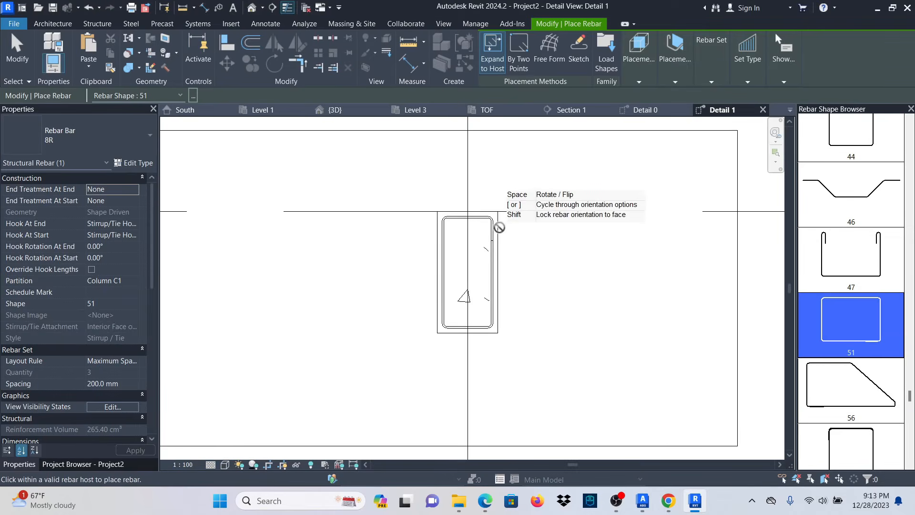
{"action": "scroll", "coordinate": [496, 225], "scroll_direction": "up", "scroll_amount": 2}
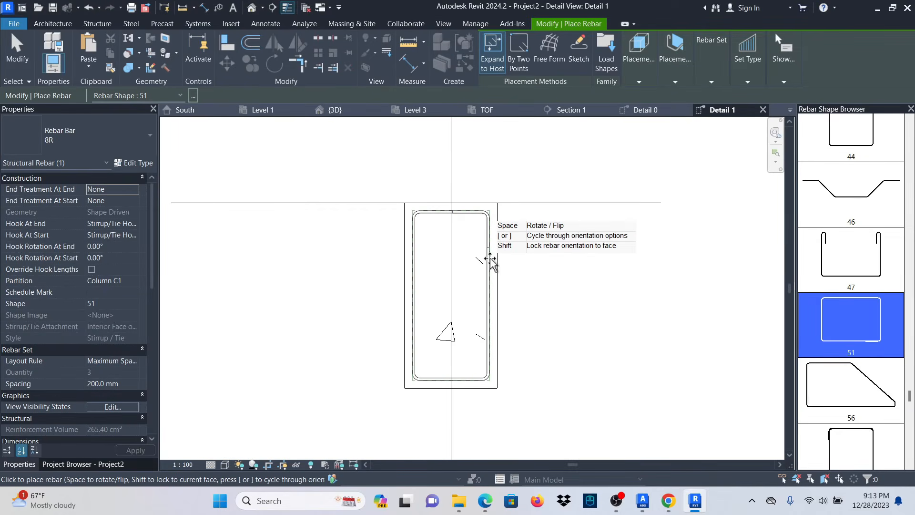
{"action": "left_click", "coordinate": [16, 56]}
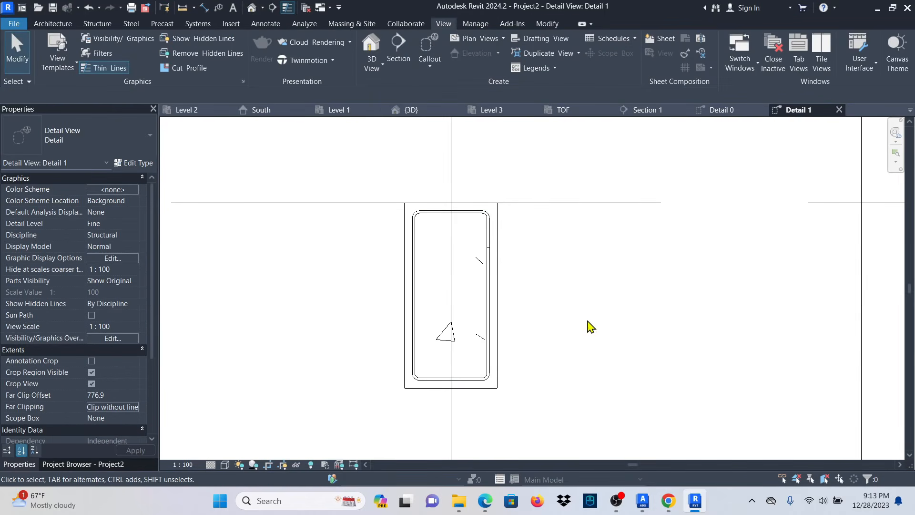
Set up straight shape 00 rebar of type 16T in the selected beam.
{"action": "scroll", "coordinate": [484, 323], "scroll_direction": "up", "scroll_amount": 3}
{"action": "left_click", "coordinate": [508, 294]}
{"action": "scroll", "coordinate": [509, 300], "scroll_direction": "down", "scroll_amount": 1}
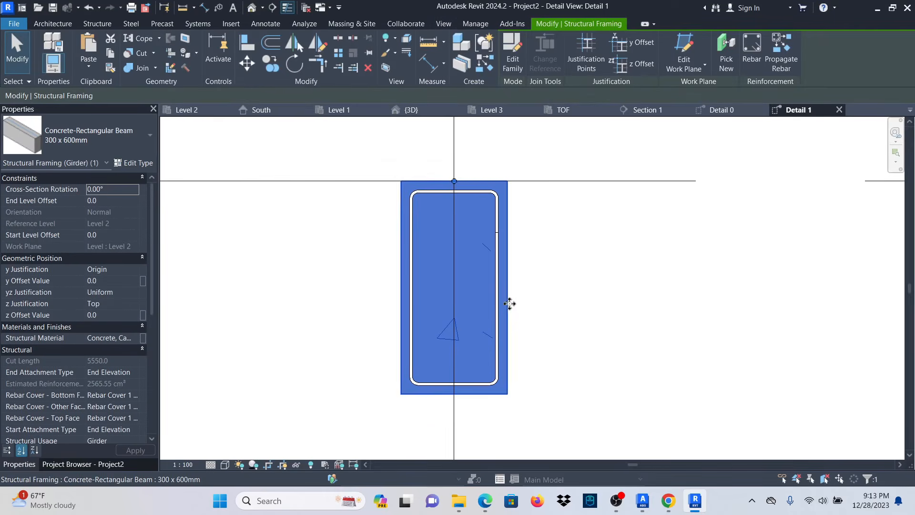
{"action": "left_click", "coordinate": [752, 50]}
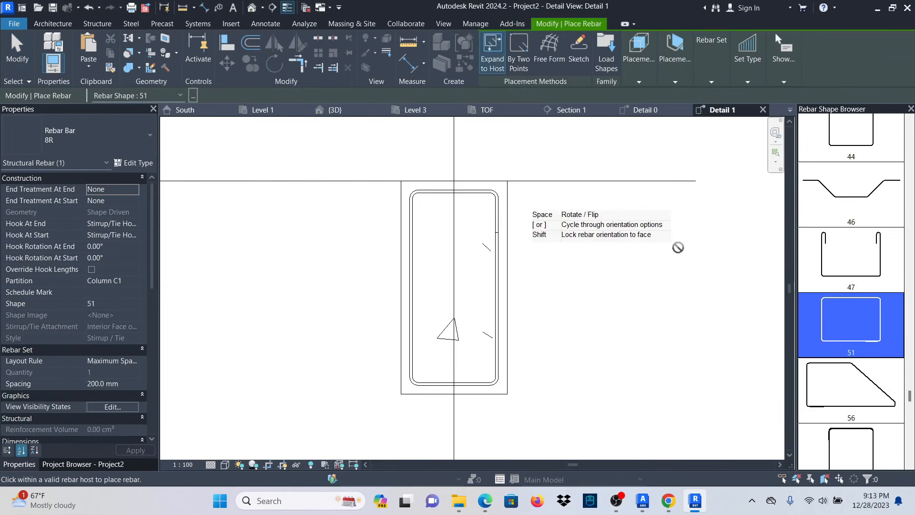
{"action": "left_click_drag", "start_coordinate": [910, 357], "coordinate": [909, 128]}
{"action": "left_click", "coordinate": [877, 162]}
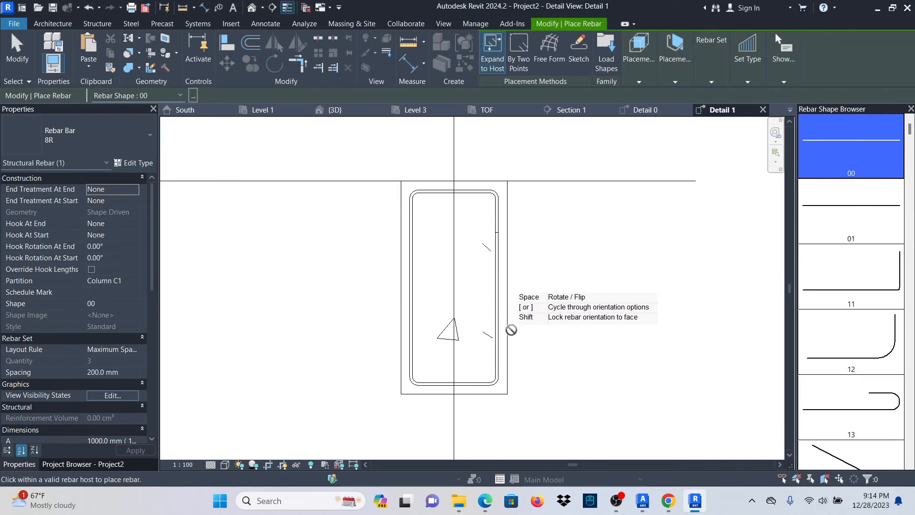
{"action": "left_click", "coordinate": [120, 144]}
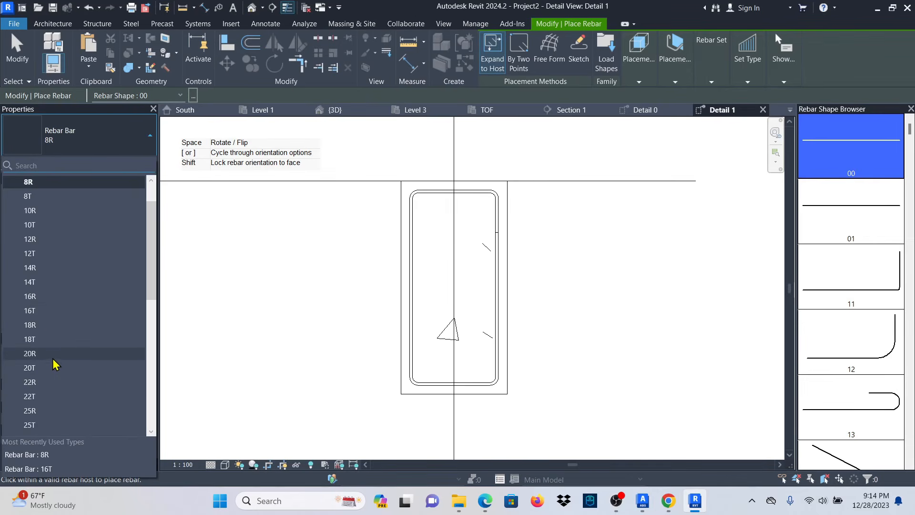
{"action": "scroll", "coordinate": [54, 360], "scroll_direction": "up", "scroll_amount": 1}
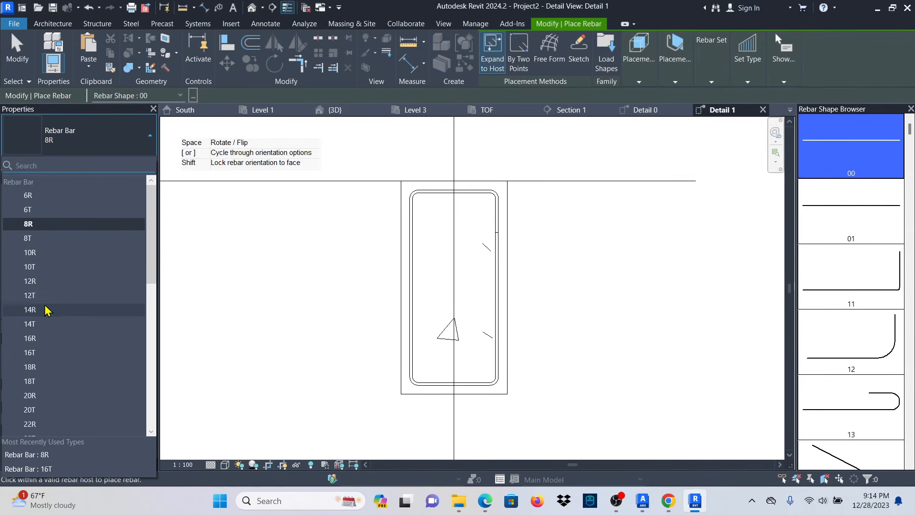
{"action": "scroll", "coordinate": [53, 314], "scroll_direction": "down", "scroll_amount": 8}
{"action": "scroll", "coordinate": [53, 345], "scroll_direction": "up", "scroll_amount": 1}
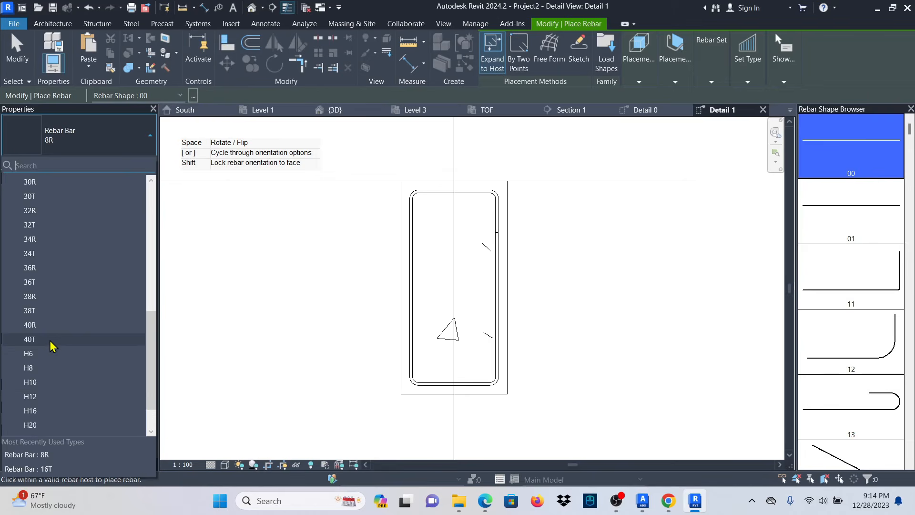
{"action": "scroll", "coordinate": [52, 344], "scroll_direction": "up", "scroll_amount": 4}
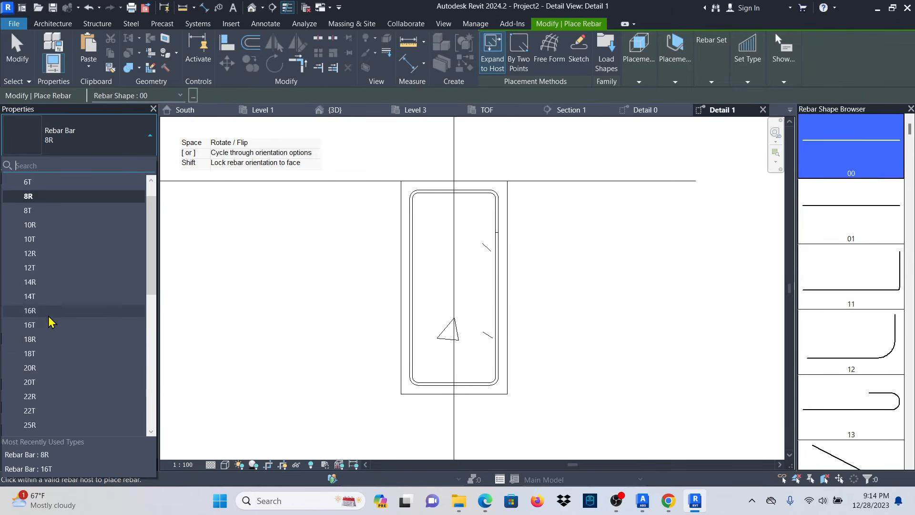
{"action": "scroll", "coordinate": [49, 320], "scroll_direction": "up", "scroll_amount": 1}
{"action": "scroll", "coordinate": [55, 324], "scroll_direction": "down", "scroll_amount": 3}
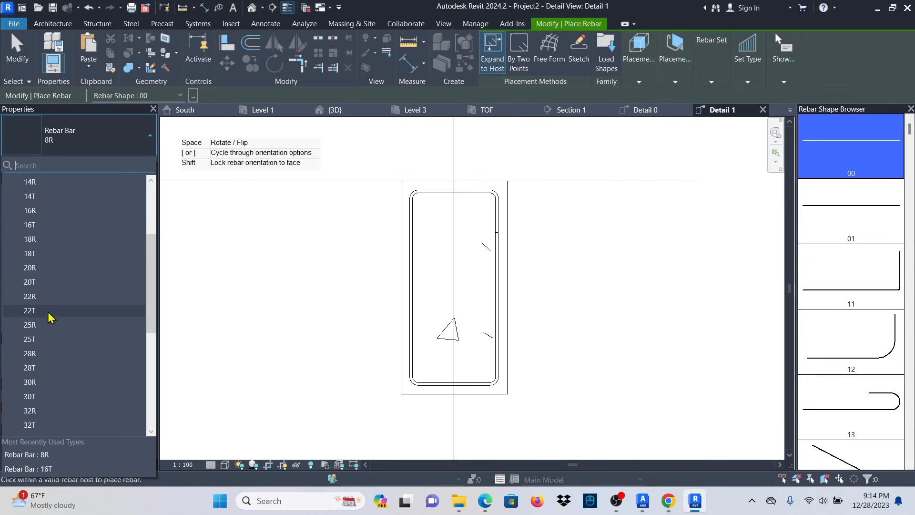
{"action": "left_click", "coordinate": [53, 224]}
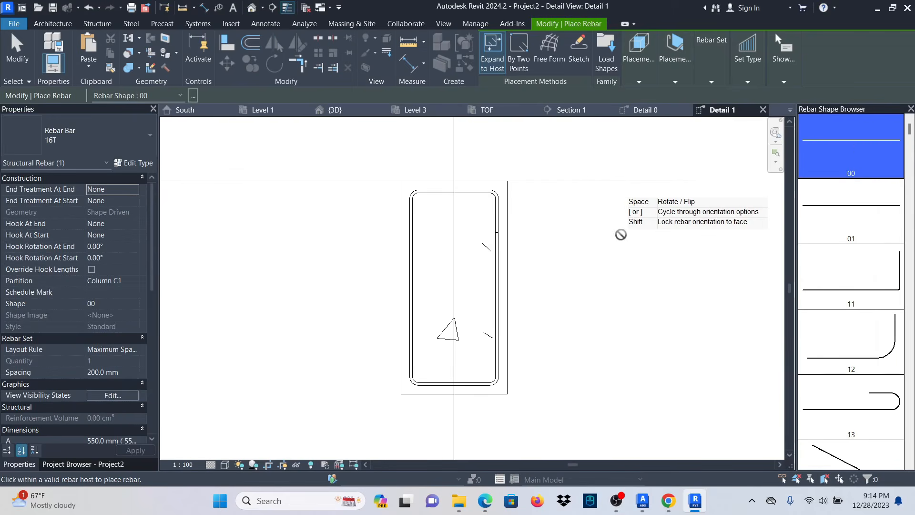
Place three 16T bars perpendicular to cover along the beam's top and bottom.
{"action": "left_click", "coordinate": [675, 83]}
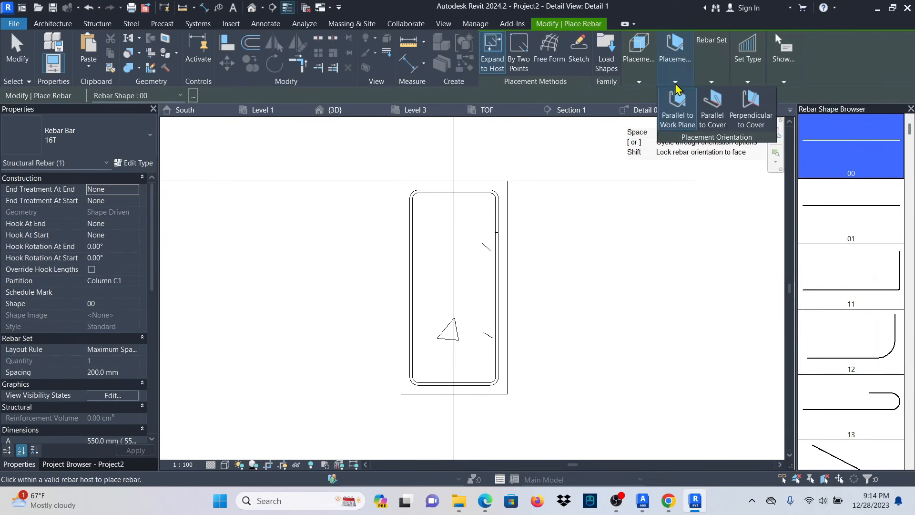
{"action": "left_click", "coordinate": [743, 119]}
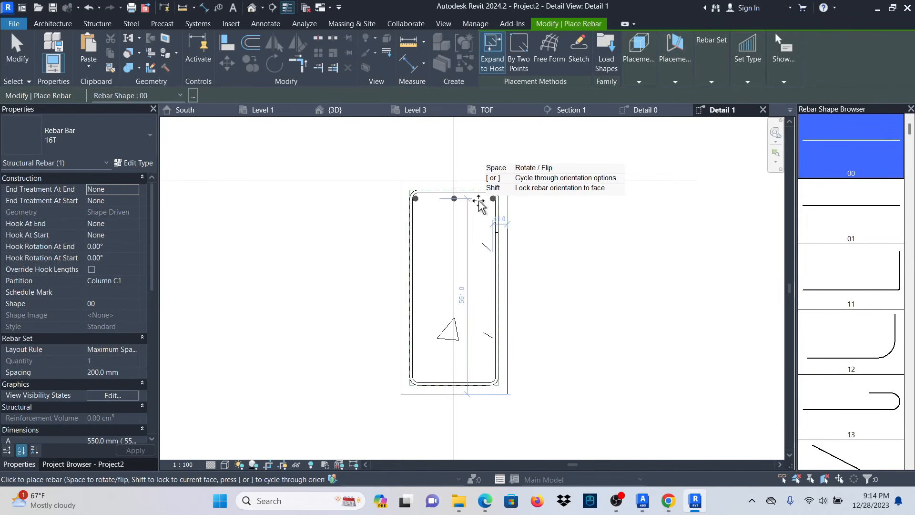
{"action": "left_click", "coordinate": [480, 201]}
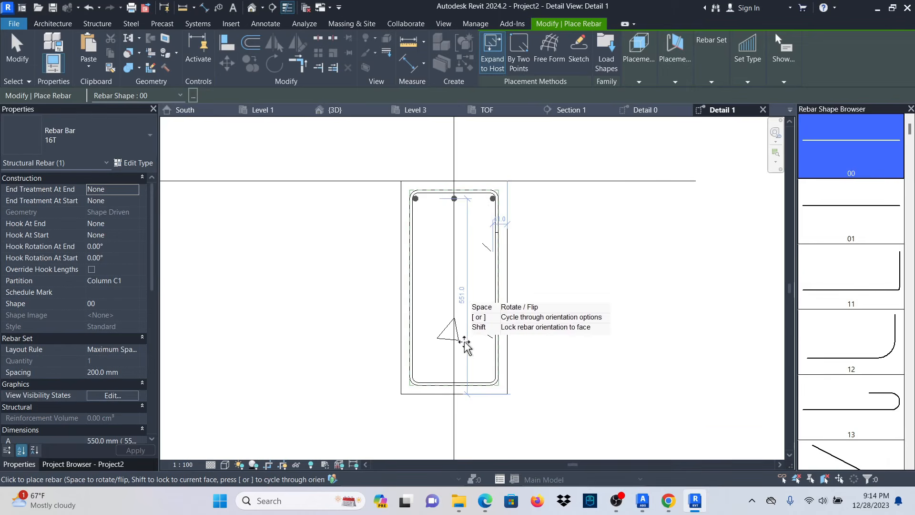
{"action": "left_click", "coordinate": [470, 381]}
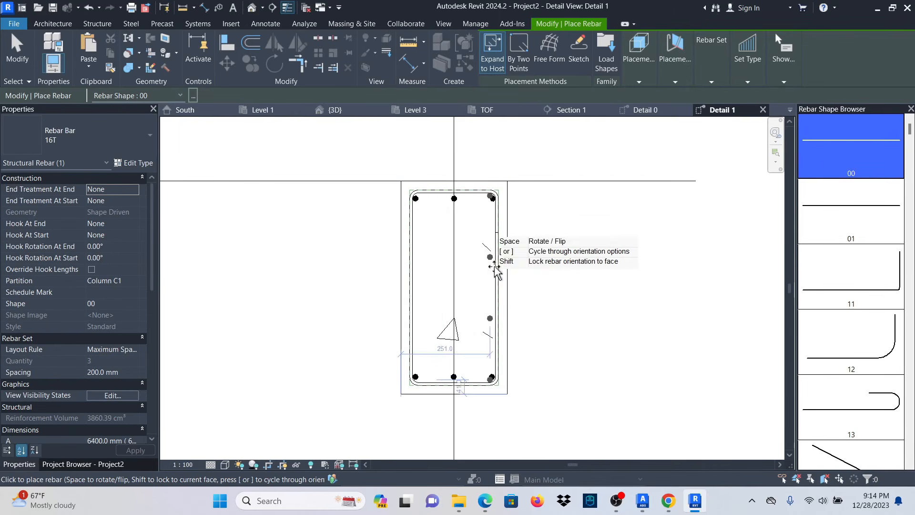
{"action": "left_click", "coordinate": [19, 52]}
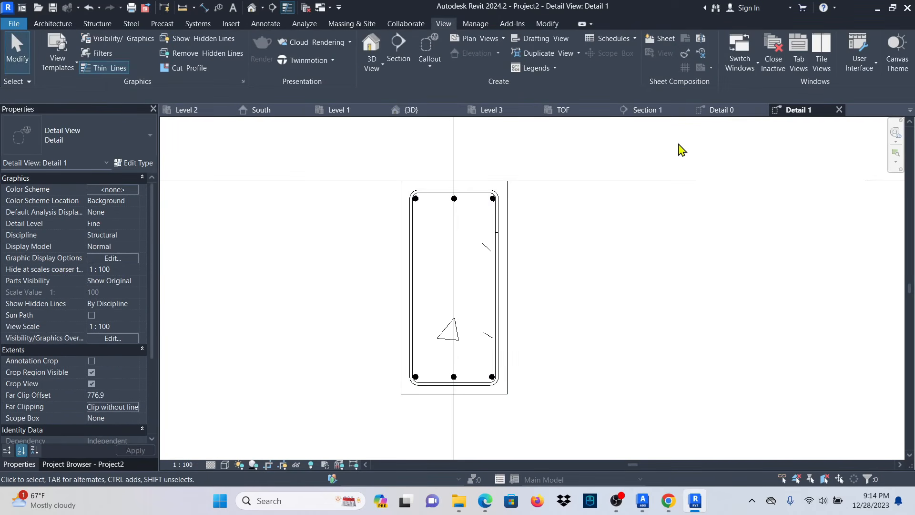
Inspect the Level 2 beam bars in Section 1, then return to the {3D} view.
{"action": "left_click", "coordinate": [662, 113]}
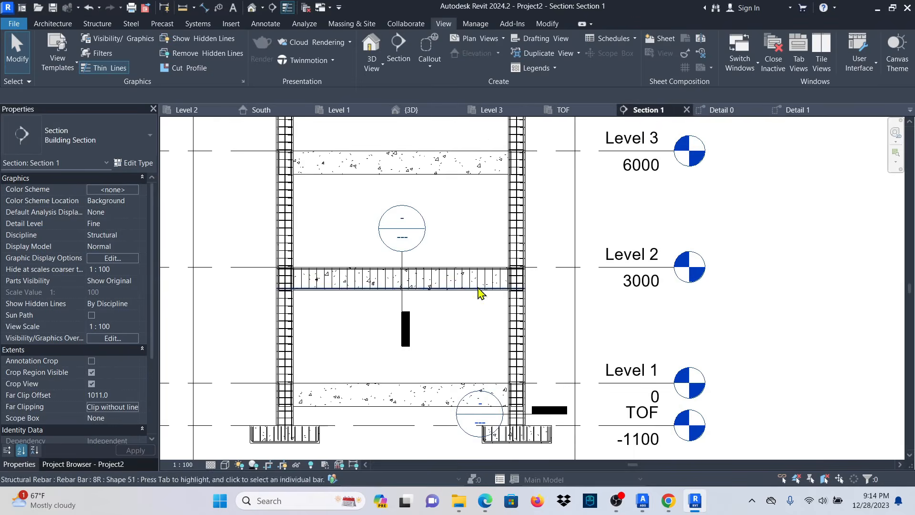
{"action": "scroll", "coordinate": [300, 281], "scroll_direction": "up", "scroll_amount": 5}
{"action": "scroll", "coordinate": [290, 279], "scroll_direction": "up", "scroll_amount": 2}
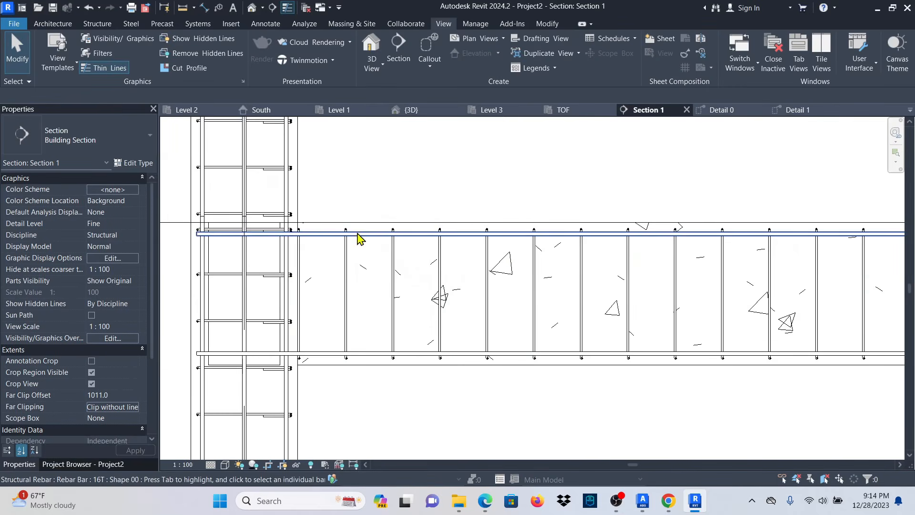
{"action": "scroll", "coordinate": [385, 316], "scroll_direction": "down", "scroll_amount": 3}
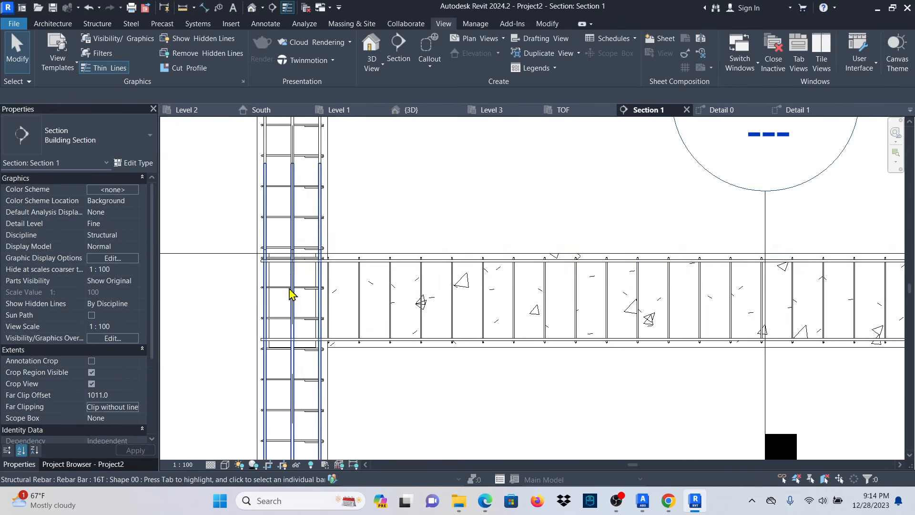
{"action": "scroll", "coordinate": [381, 335], "scroll_direction": "down", "scroll_amount": 3}
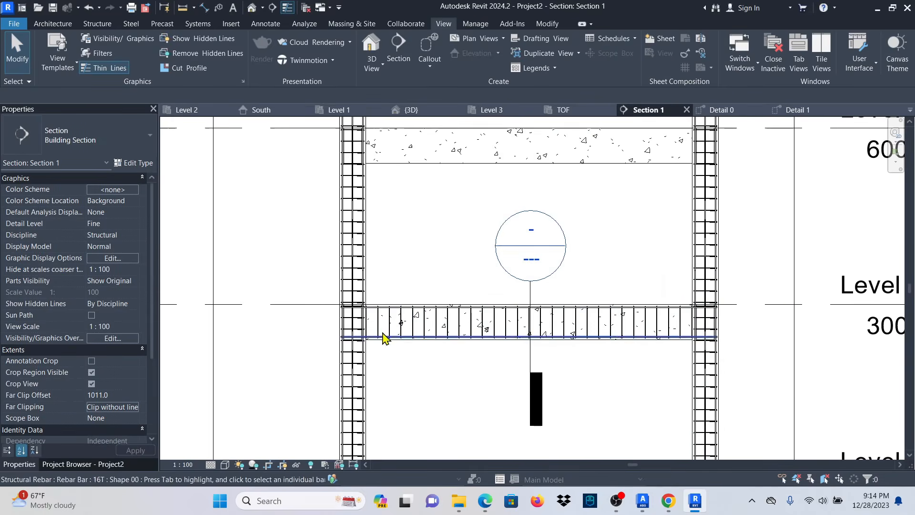
{"action": "scroll", "coordinate": [679, 333], "scroll_direction": "up", "scroll_amount": 3}
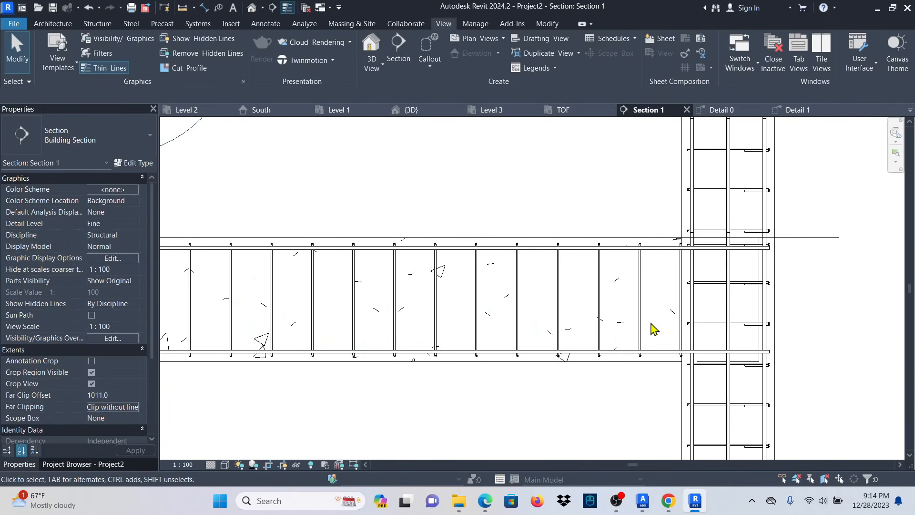
{"action": "scroll", "coordinate": [648, 317], "scroll_direction": "down", "scroll_amount": 4}
{"action": "scroll", "coordinate": [498, 322], "scroll_direction": "down", "scroll_amount": 2}
{"action": "scroll", "coordinate": [486, 333], "scroll_direction": "up", "scroll_amount": 2}
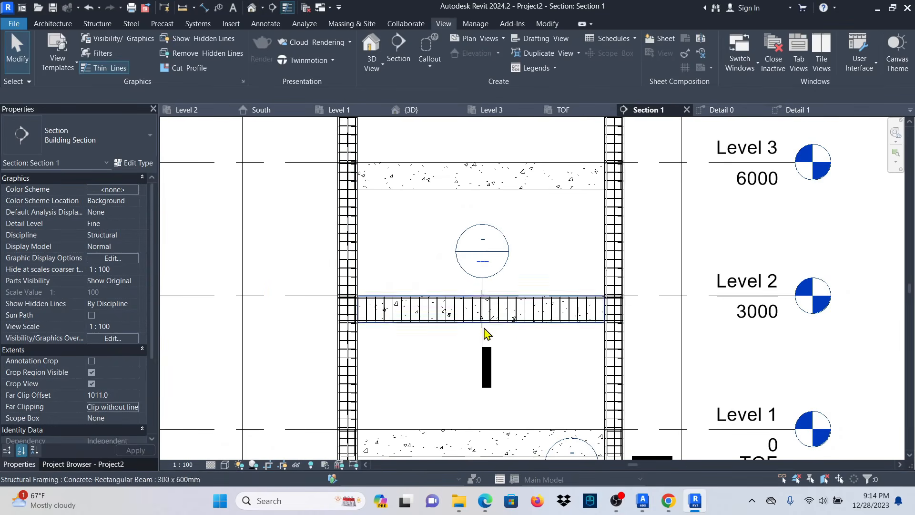
{"action": "left_click", "coordinate": [413, 110]}
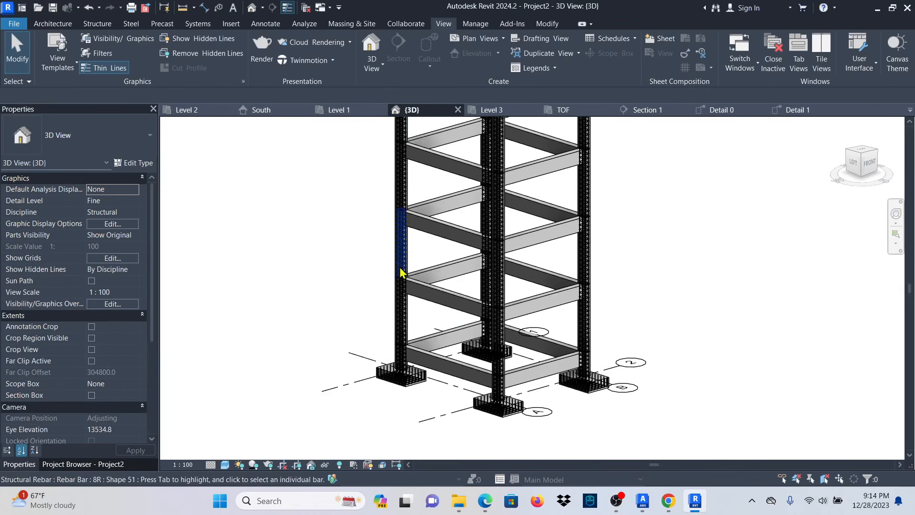
Window-select the lower frame and filter the selection down to its 35 Structural Rebar elements.
{"action": "left_click_drag", "start_coordinate": [358, 249], "coordinate": [527, 364]}
{"action": "scroll", "coordinate": [448, 305], "scroll_direction": "up", "scroll_amount": 3}
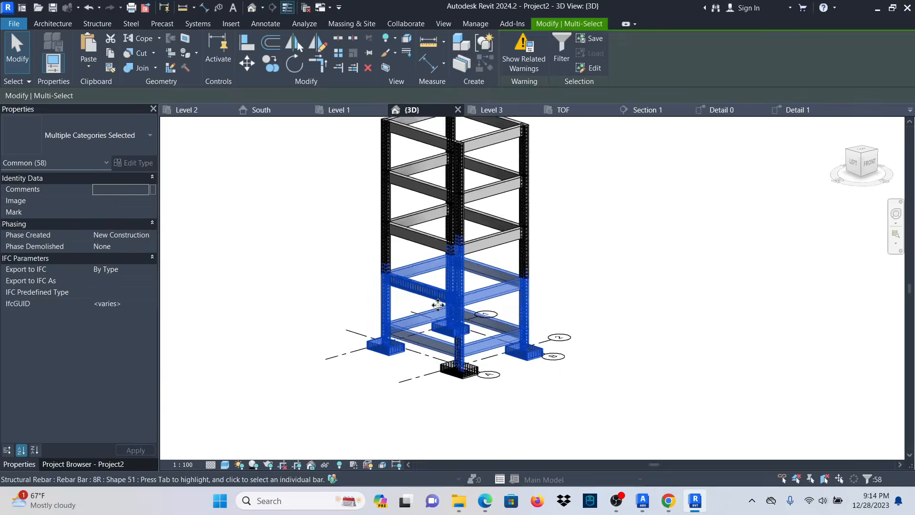
{"action": "left_click", "coordinate": [562, 47]}
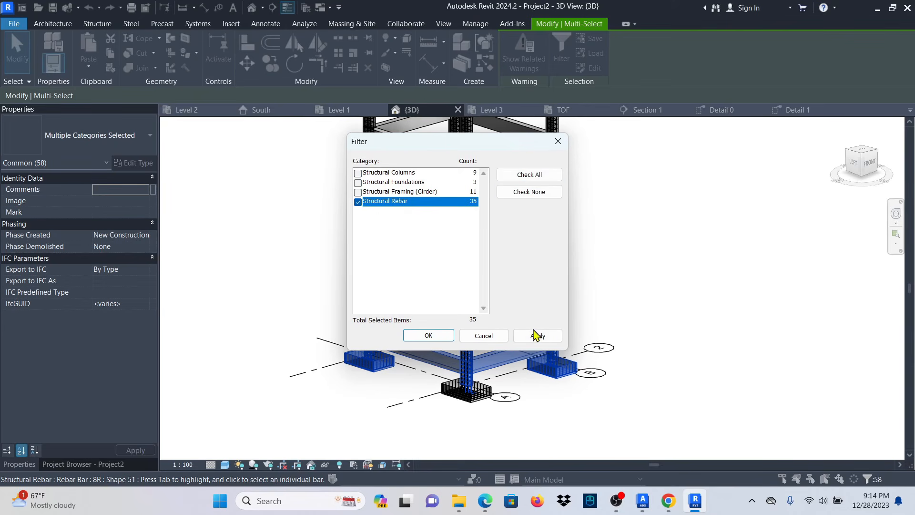
{"action": "left_click", "coordinate": [428, 336]}
Set the selected rebar to View Unobscured in the {3D} view, then deselect.
{"action": "scroll", "coordinate": [319, 333], "scroll_direction": "up", "scroll_amount": 3}
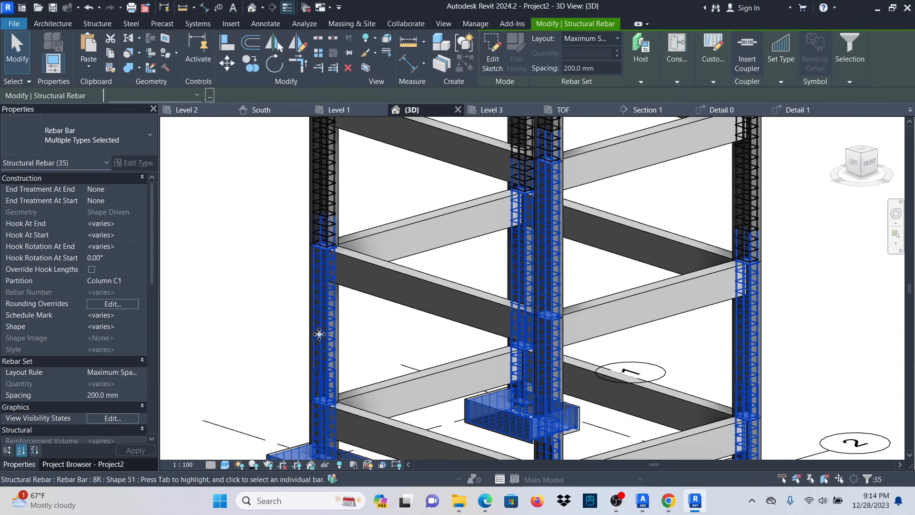
{"action": "left_click", "coordinate": [111, 418]}
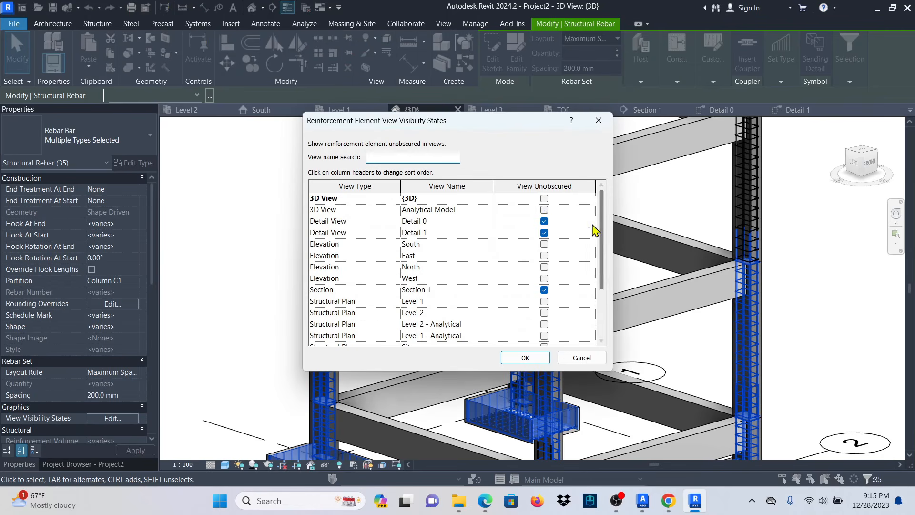
{"action": "left_click", "coordinate": [526, 358]}
{"action": "left_click", "coordinate": [230, 280]}
{"action": "scroll", "coordinate": [325, 247], "scroll_direction": "up", "scroll_amount": 6}
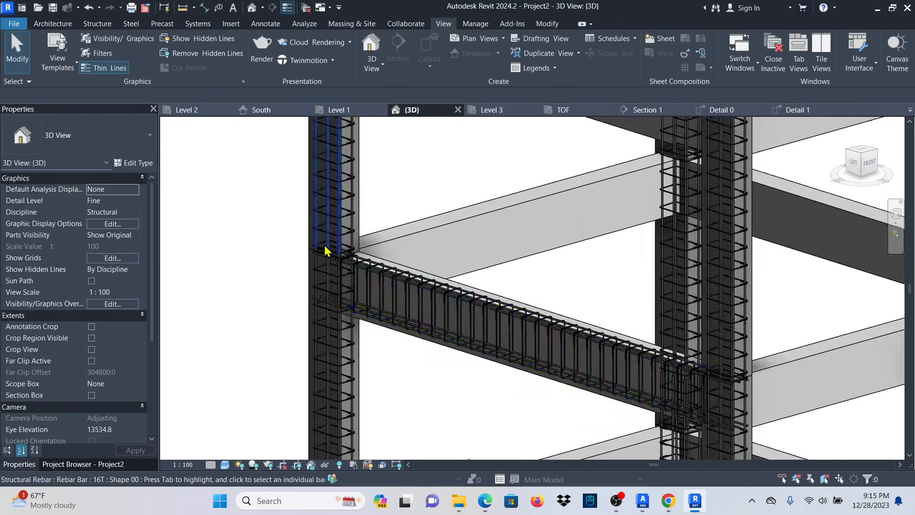
Select the Level 2 beam that already has rebar and start Propagate Rebar.
{"action": "scroll", "coordinate": [422, 231], "scroll_direction": "down", "scroll_amount": 4}
{"action": "scroll", "coordinate": [408, 274], "scroll_direction": "down", "scroll_amount": 4}
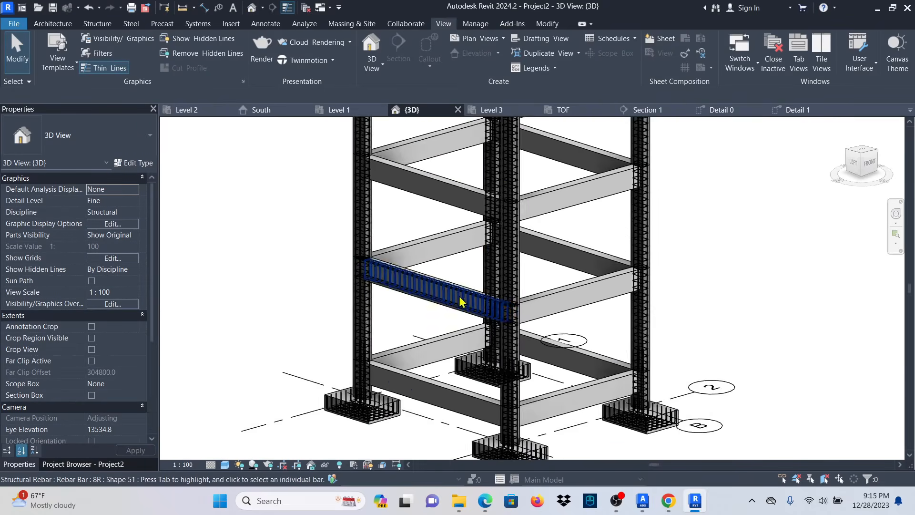
{"action": "scroll", "coordinate": [459, 302], "scroll_direction": "up", "scroll_amount": 6}
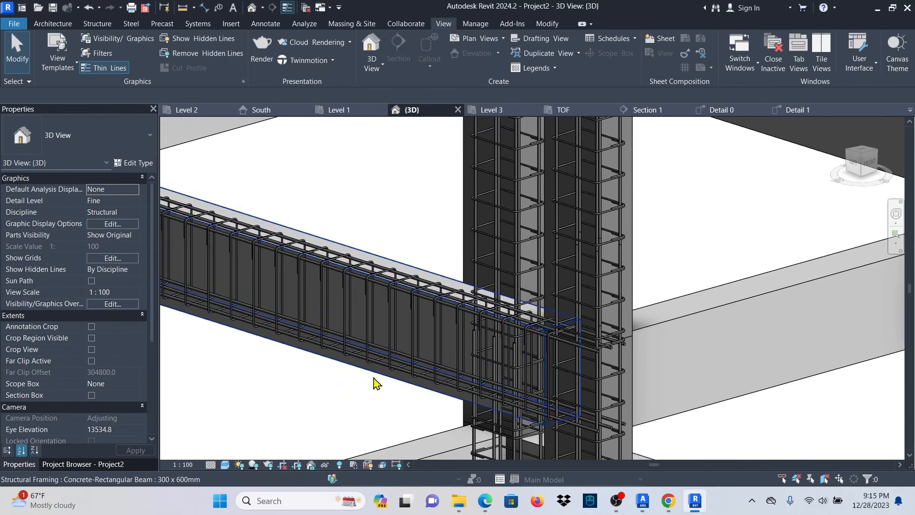
{"action": "left_click", "coordinate": [374, 382]}
{"action": "scroll", "coordinate": [490, 241], "scroll_direction": "down", "scroll_amount": 5}
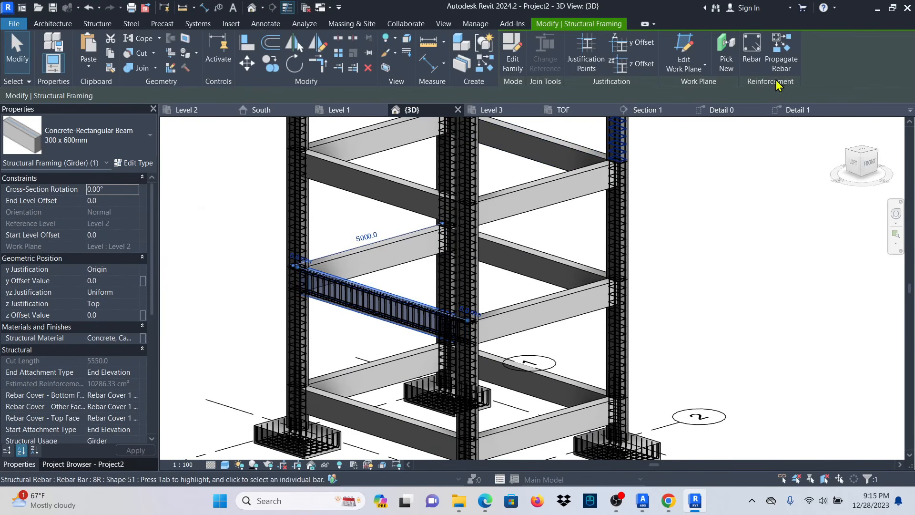
{"action": "left_click", "coordinate": [781, 52]}
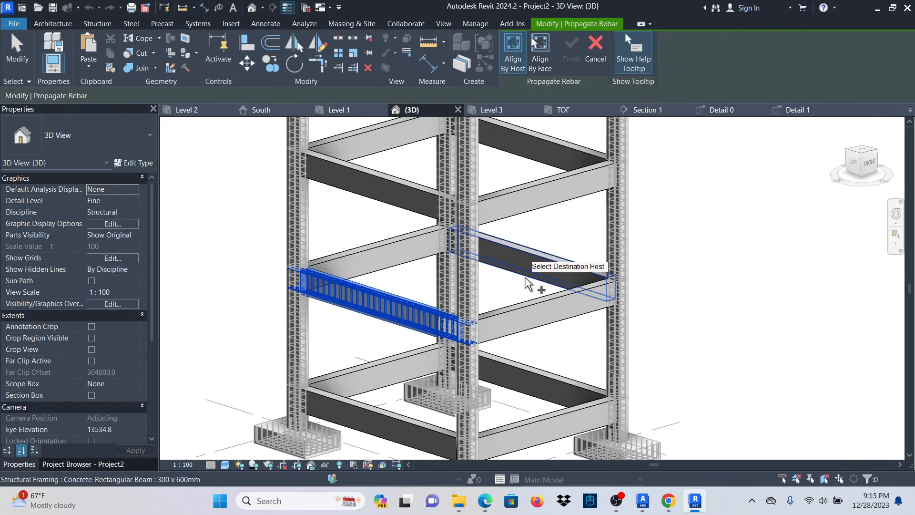
Pick the beam above, the lower, lower-left, upper-left, second-level left and top-left beams as destinations.
{"action": "left_click", "coordinate": [528, 283]}
{"action": "scroll", "coordinate": [594, 269], "scroll_direction": "down", "scroll_amount": 3}
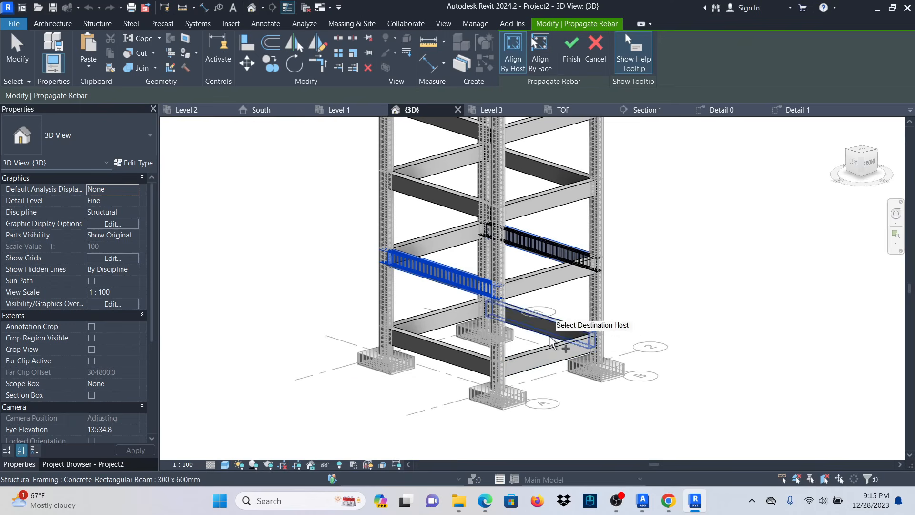
{"action": "left_click", "coordinate": [551, 334]}
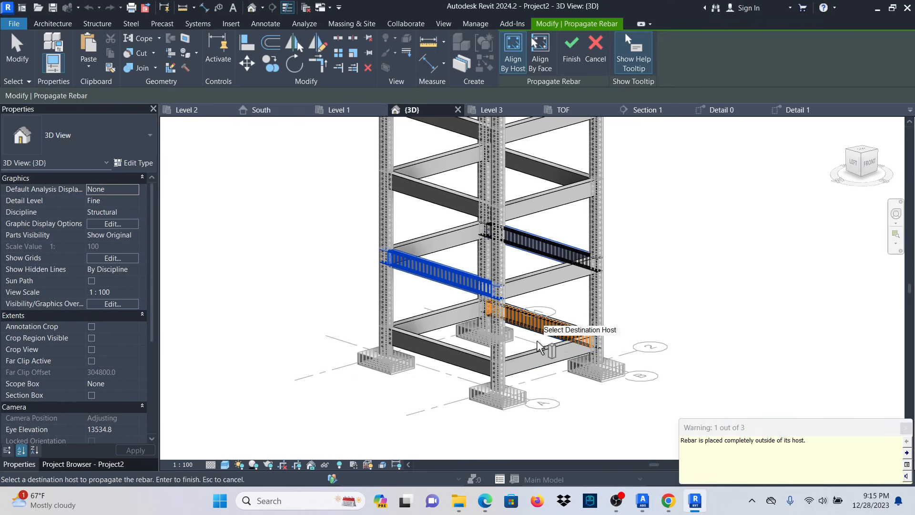
{"action": "left_click", "coordinate": [454, 361]}
{"action": "left_click", "coordinate": [440, 209]}
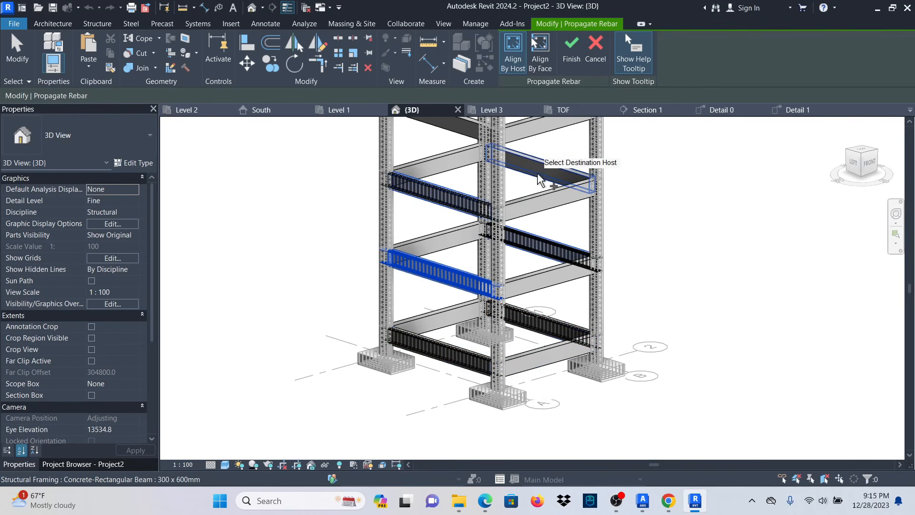
{"action": "scroll", "coordinate": [459, 334], "scroll_direction": "down", "scroll_amount": 2}
{"action": "scroll", "coordinate": [501, 208], "scroll_direction": "up", "scroll_amount": 1}
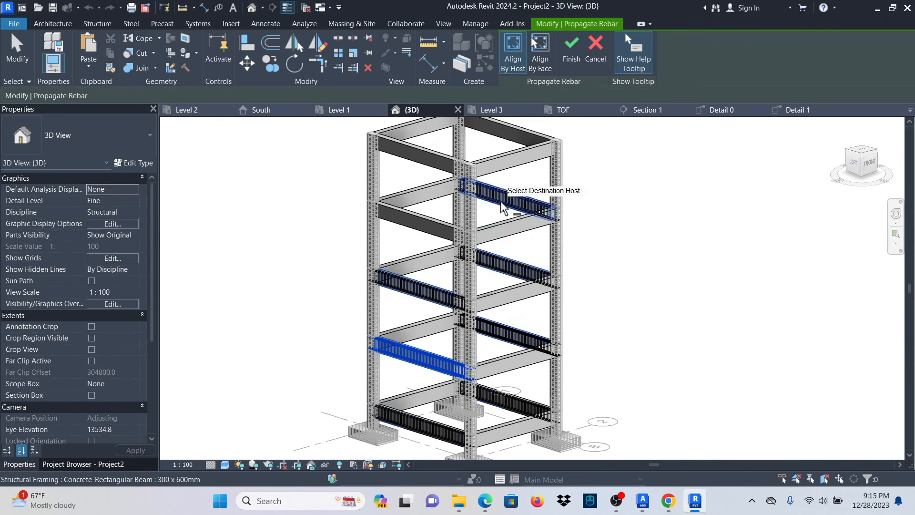
{"action": "left_click", "coordinate": [420, 232]}
{"action": "left_click", "coordinate": [422, 165]}
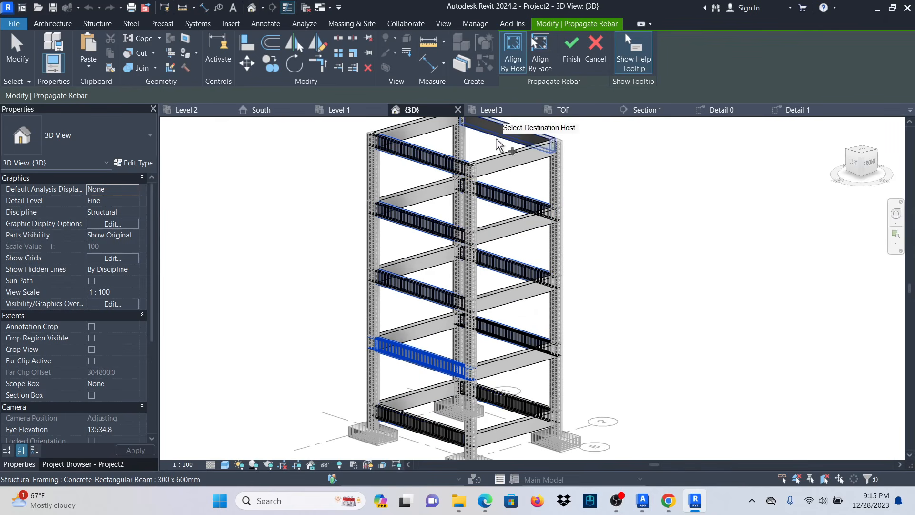
Finish the rebar propagation and cancel out of the rebar tool.
{"action": "left_click", "coordinate": [571, 47]}
{"action": "right_click", "coordinate": [630, 149]}
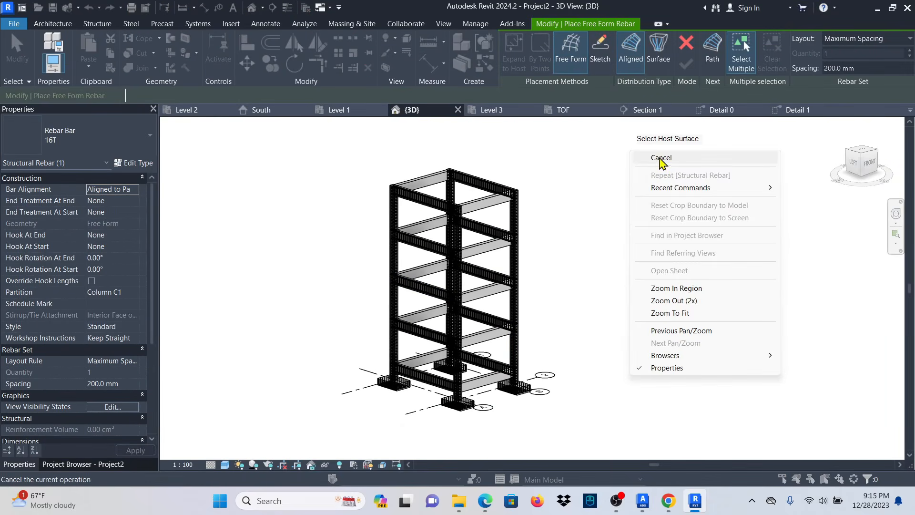
{"action": "left_click", "coordinate": [662, 161]}
{"action": "scroll", "coordinate": [417, 352], "scroll_direction": "up", "scroll_amount": 4}
{"action": "scroll", "coordinate": [417, 353], "scroll_direction": "up", "scroll_amount": 3}
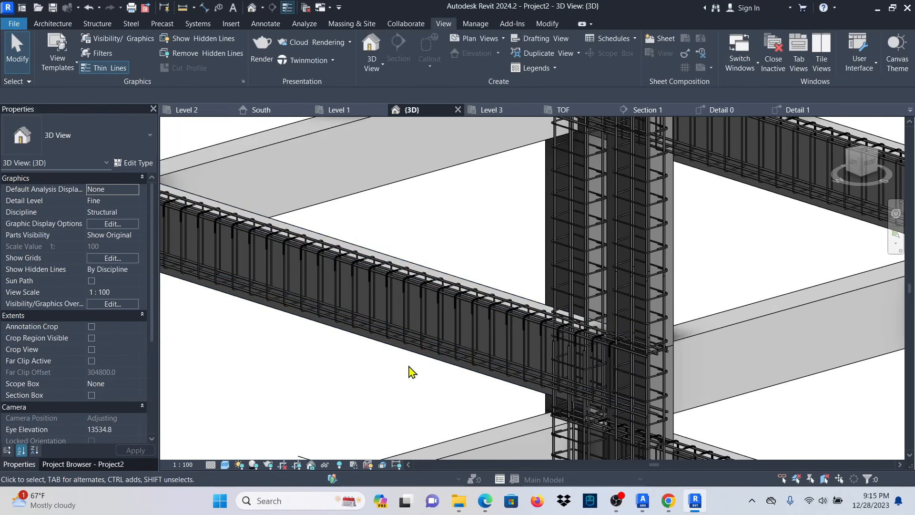
Select a reinforced beam as the source and start Propagate Rebar.
{"action": "left_click", "coordinate": [409, 351]}
{"action": "scroll", "coordinate": [415, 348], "scroll_direction": "down", "scroll_amount": 4}
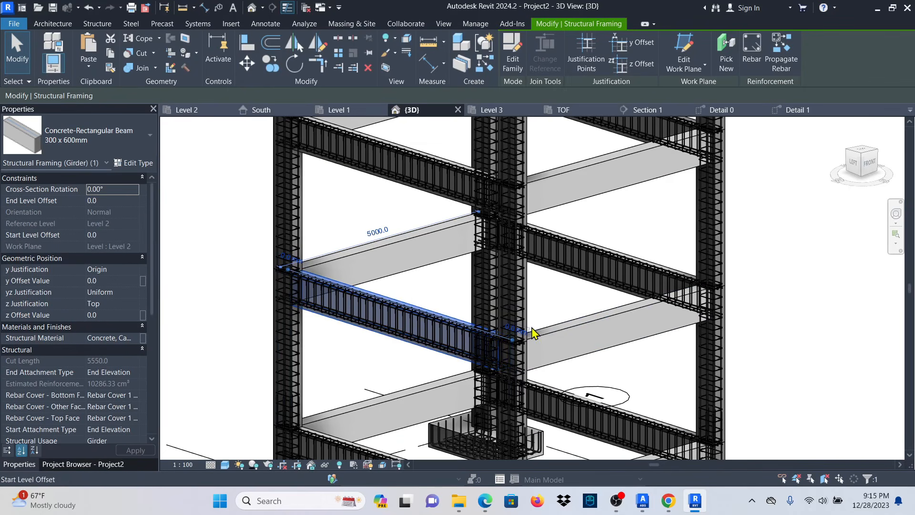
{"action": "scroll", "coordinate": [518, 349], "scroll_direction": "down", "scroll_amount": 3}
{"action": "scroll", "coordinate": [379, 343], "scroll_direction": "up", "scroll_amount": 4}
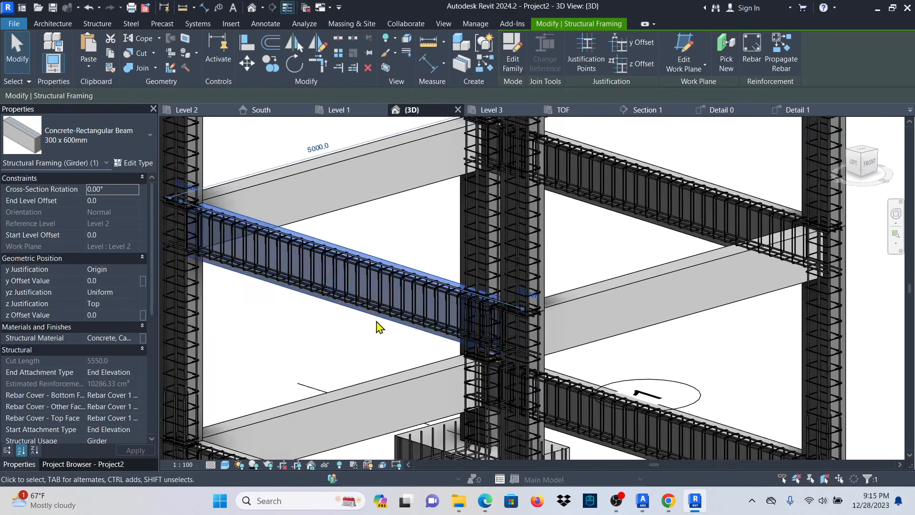
{"action": "scroll", "coordinate": [371, 318], "scroll_direction": "down", "scroll_amount": 2}
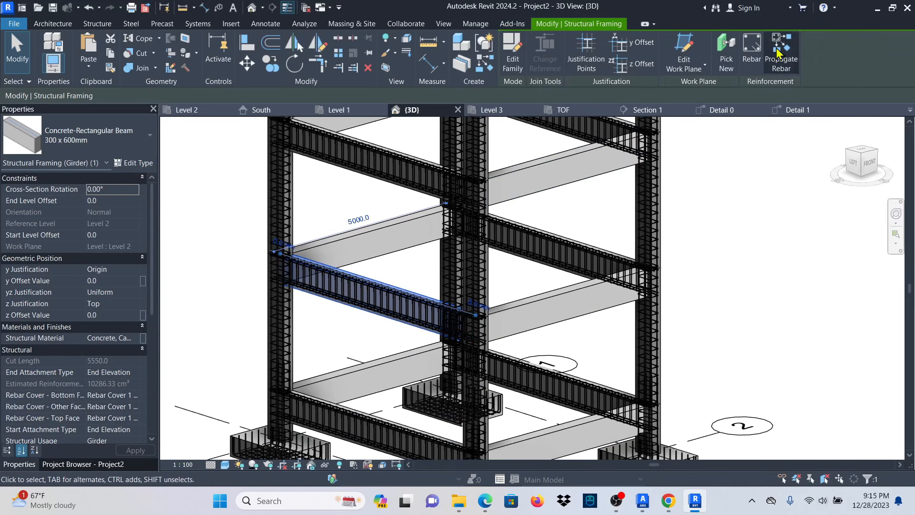
{"action": "left_click", "coordinate": [777, 53]}
Propagate onto the right-hand, middle and two upper perpendicular beams, then Finish.
{"action": "left_click", "coordinate": [603, 327]}
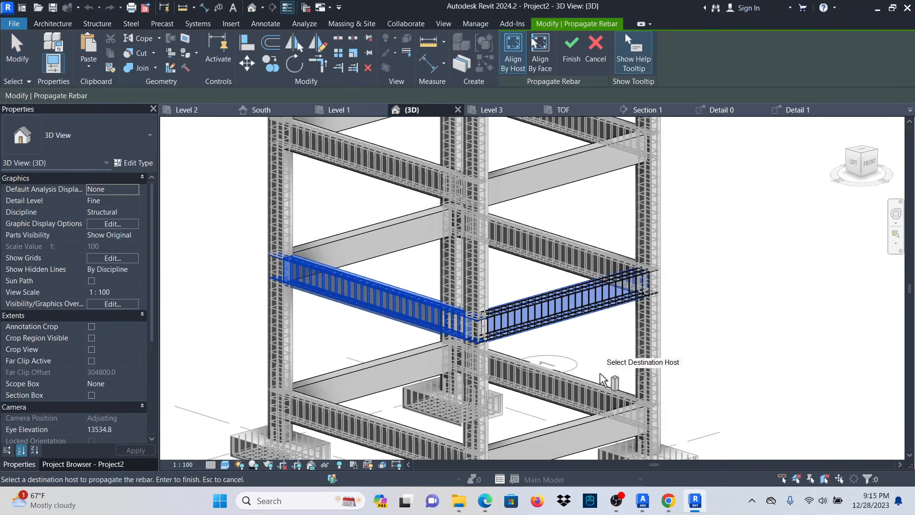
{"action": "scroll", "coordinate": [619, 371], "scroll_direction": "down", "scroll_amount": 2}
{"action": "middle_click_drag", "start_coordinate": [725, 356], "coordinate": [715, 380], "text": "shift"}
{"action": "scroll", "coordinate": [506, 342], "scroll_direction": "down", "scroll_amount": 2}
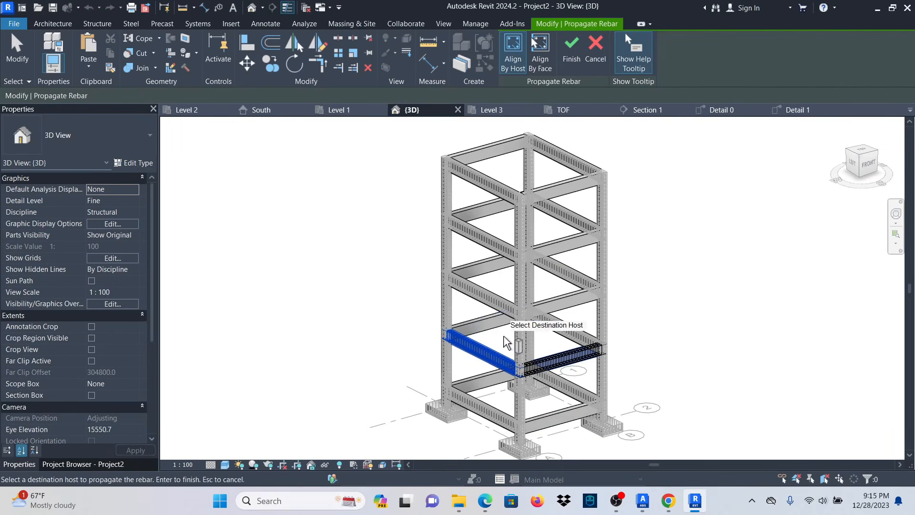
{"action": "left_click", "coordinate": [527, 307]}
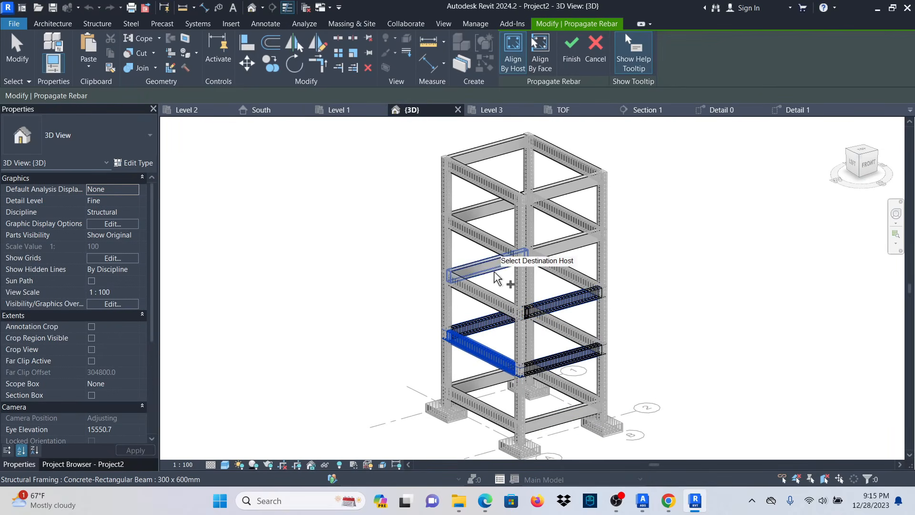
{"action": "left_click", "coordinate": [488, 219]}
{"action": "left_click", "coordinate": [568, 194]}
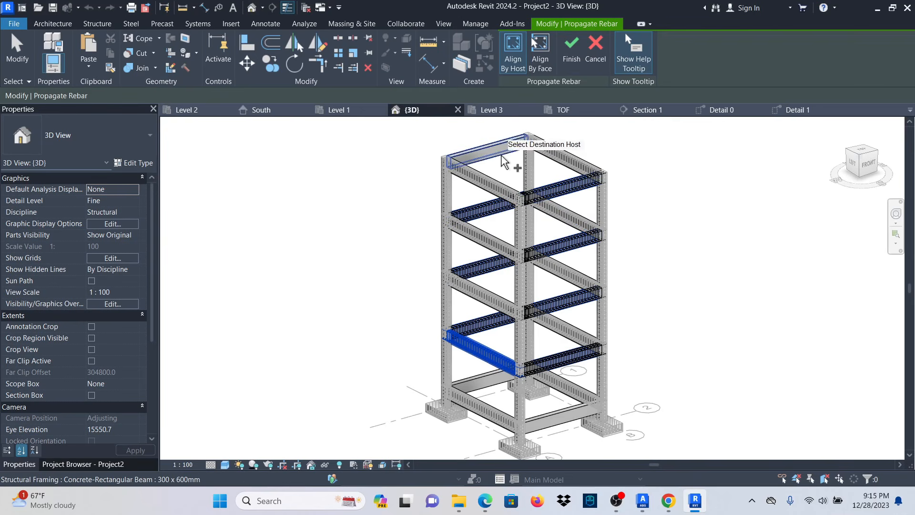
{"action": "left_click", "coordinate": [572, 61]}
{"action": "scroll", "coordinate": [517, 242], "scroll_direction": "down", "scroll_amount": 2}
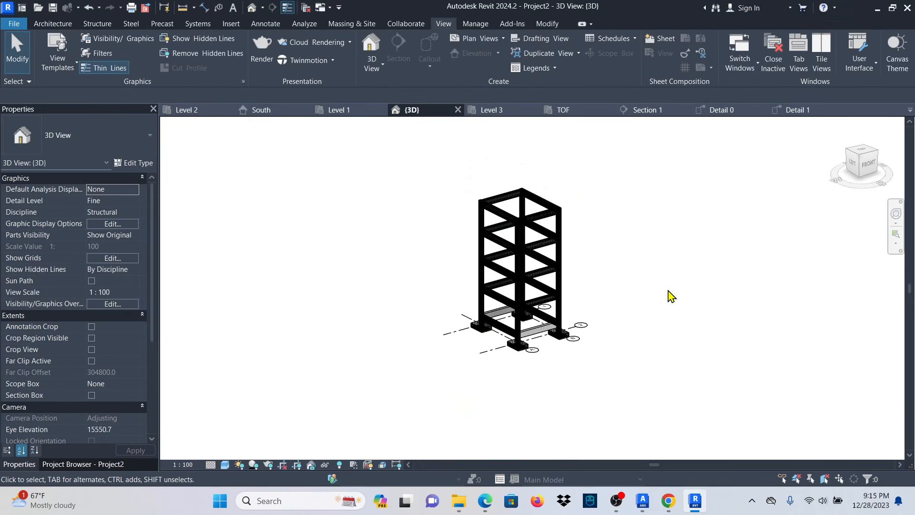
Orbit around the frame to check it and select an upper concrete beam as the rebar source.
{"action": "scroll", "coordinate": [547, 296], "scroll_direction": "up", "scroll_amount": 8}
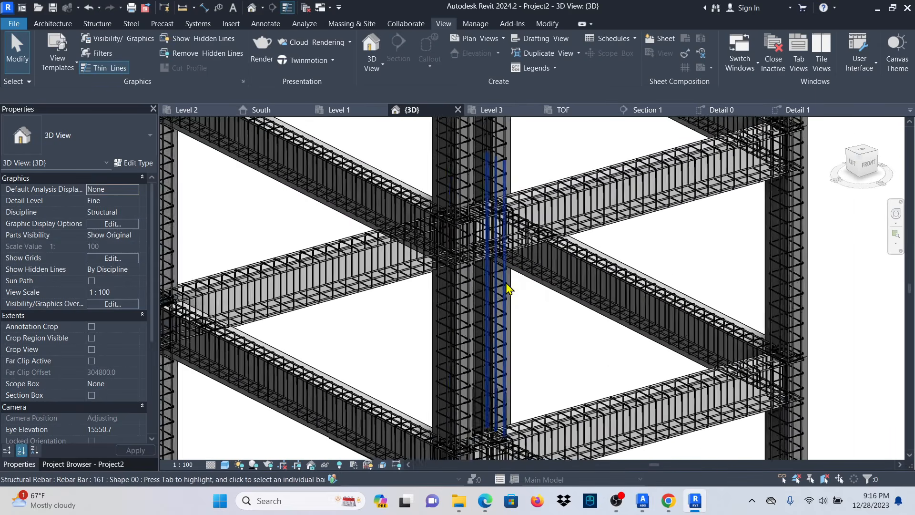
{"action": "scroll", "coordinate": [496, 293], "scroll_direction": "down", "scroll_amount": 2}
{"action": "middle_click_drag", "start_coordinate": [441, 313], "coordinate": [520, 235], "text": "shift"}
{"action": "scroll", "coordinate": [523, 230], "scroll_direction": "down", "scroll_amount": 4}
{"action": "middle_click_drag", "start_coordinate": [706, 308], "coordinate": [827, 327], "text": "shift"}
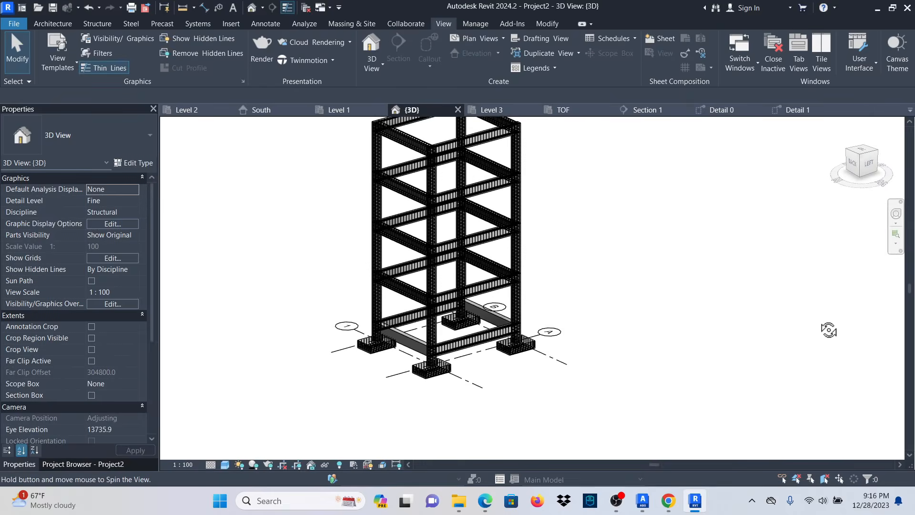
{"action": "scroll", "coordinate": [429, 343], "scroll_direction": "up", "scroll_amount": 8}
{"action": "scroll", "coordinate": [528, 315], "scroll_direction": "down", "scroll_amount": 6}
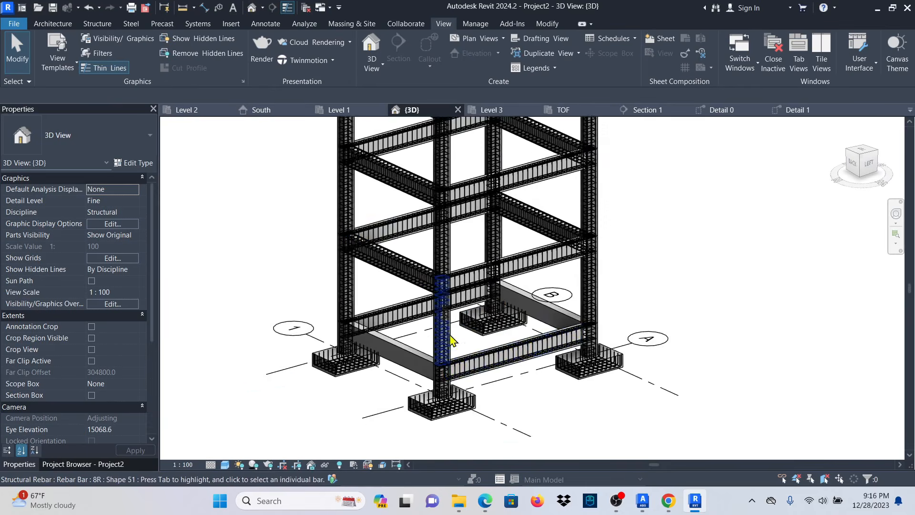
{"action": "scroll", "coordinate": [373, 300], "scroll_direction": "up", "scroll_amount": 12}
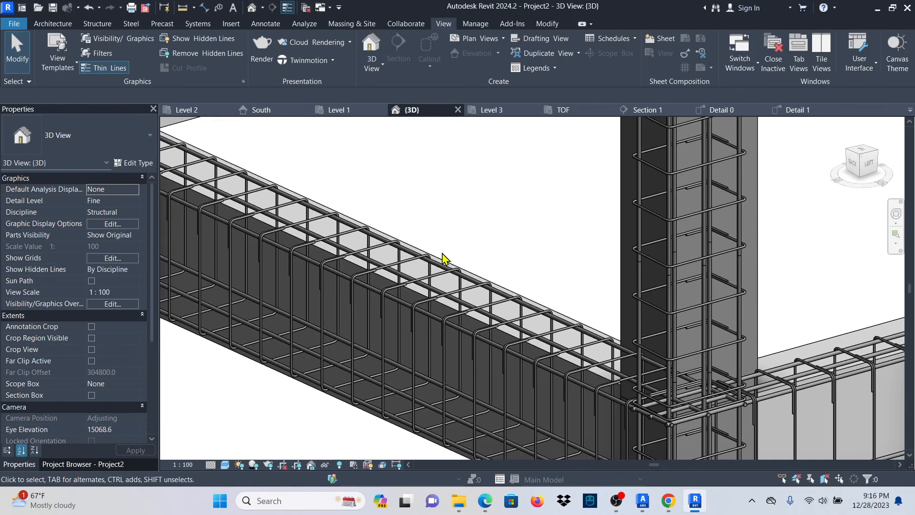
{"action": "scroll", "coordinate": [424, 286], "scroll_direction": "down", "scroll_amount": 4}
{"action": "scroll", "coordinate": [388, 348], "scroll_direction": "up", "scroll_amount": 4}
{"action": "scroll", "coordinate": [436, 293], "scroll_direction": "down", "scroll_amount": 6}
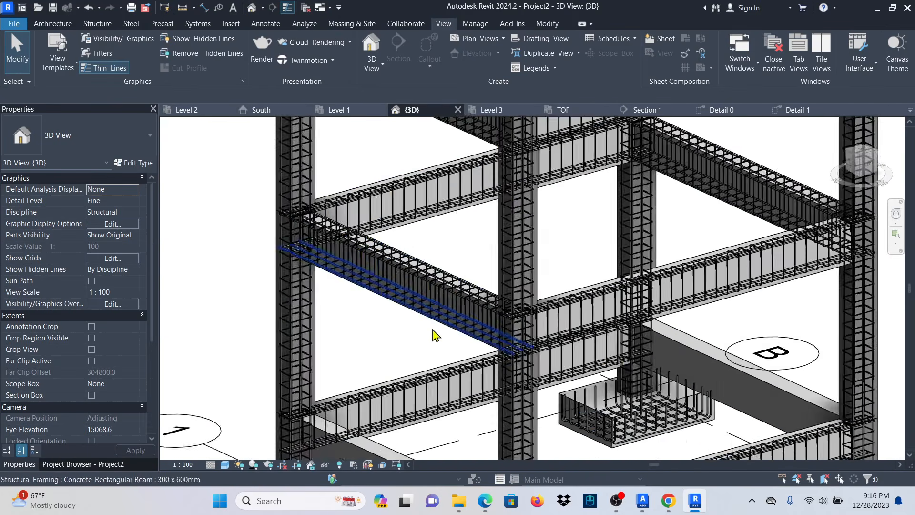
{"action": "scroll", "coordinate": [434, 328], "scroll_direction": "down", "scroll_amount": 2}
{"action": "scroll", "coordinate": [444, 263], "scroll_direction": "up", "scroll_amount": 7}
{"action": "left_click", "coordinate": [434, 239]}
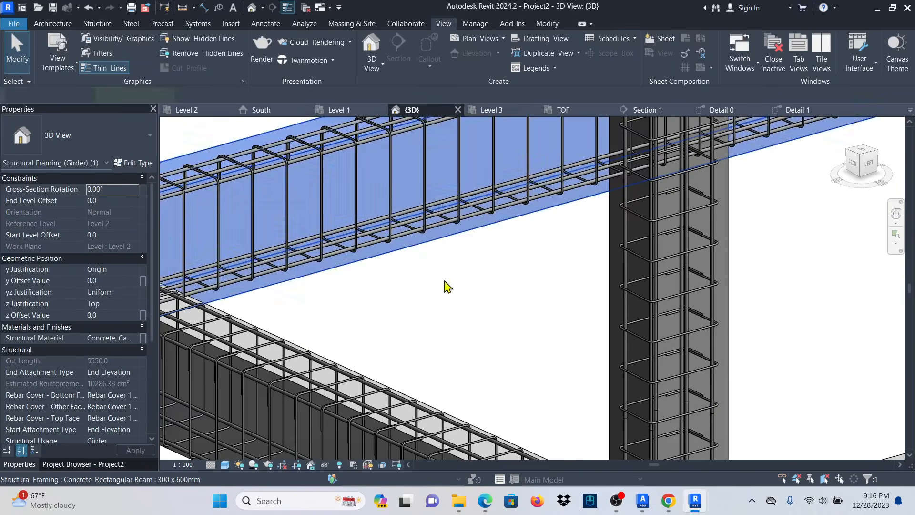
Propagate that beam's rebar onto the front and back ground beams and Finish.
{"action": "scroll", "coordinate": [450, 296], "scroll_direction": "down", "scroll_amount": 4}
{"action": "left_click", "coordinate": [782, 65]}
{"action": "scroll", "coordinate": [500, 141], "scroll_direction": "down", "scroll_amount": 5}
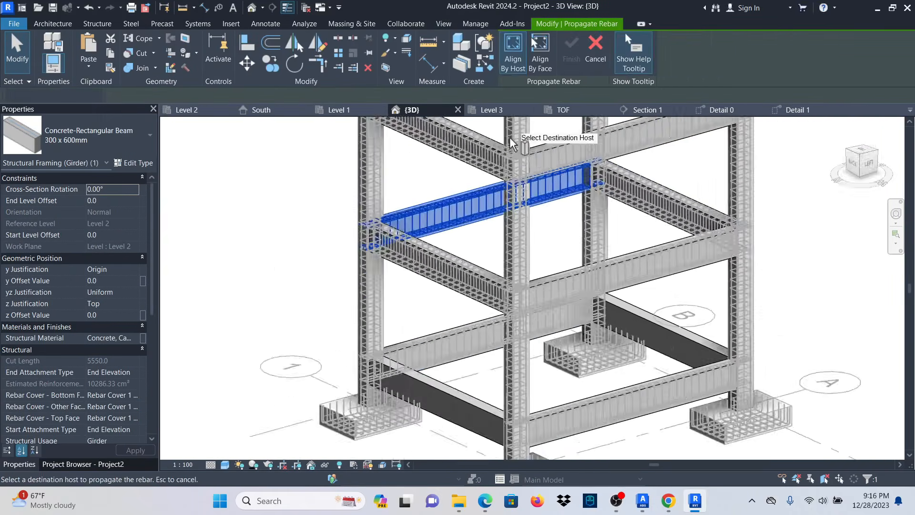
{"action": "scroll", "coordinate": [452, 264], "scroll_direction": "up", "scroll_amount": 5}
{"action": "scroll", "coordinate": [596, 260], "scroll_direction": "down", "scroll_amount": 3}
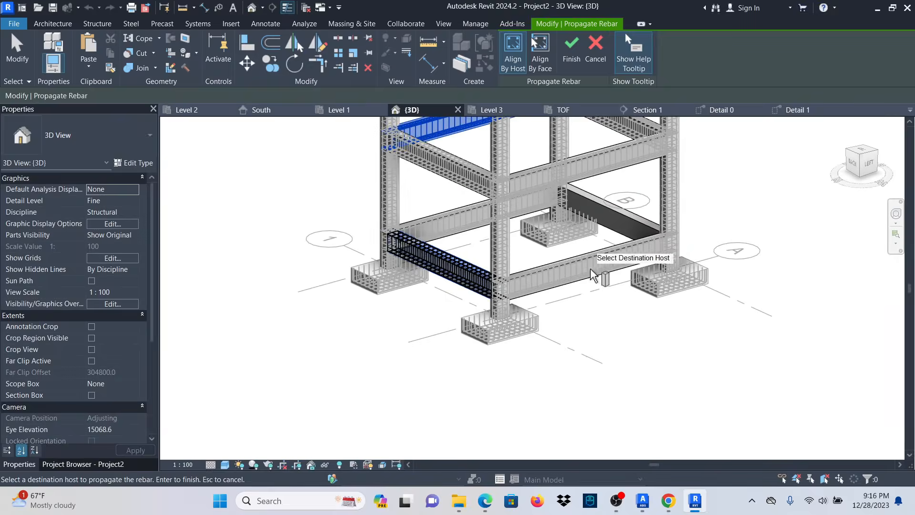
{"action": "scroll", "coordinate": [598, 260], "scroll_direction": "up", "scroll_amount": 3}
{"action": "left_click", "coordinate": [600, 260]}
{"action": "left_click", "coordinate": [601, 240]}
{"action": "scroll", "coordinate": [615, 158], "scroll_direction": "down", "scroll_amount": 3}
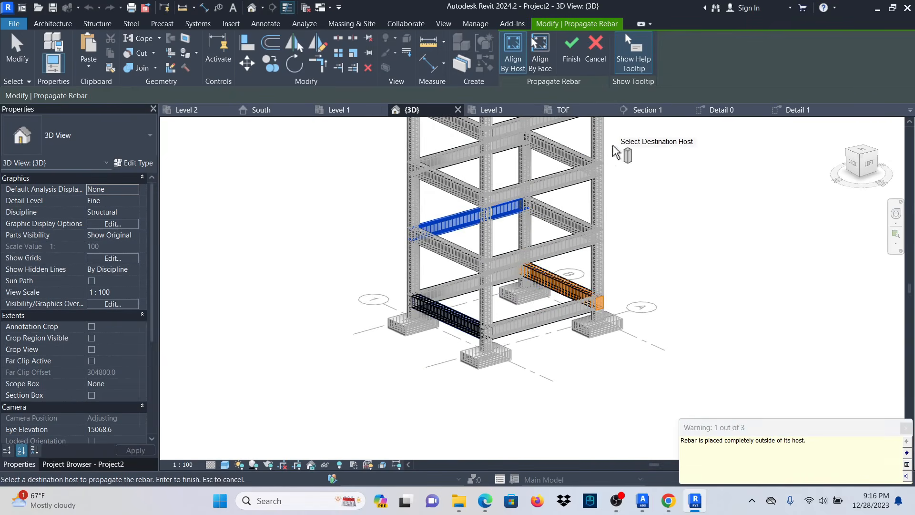
{"action": "left_click", "coordinate": [596, 57]}
{"action": "scroll", "coordinate": [469, 398], "scroll_direction": "up", "scroll_amount": 2}
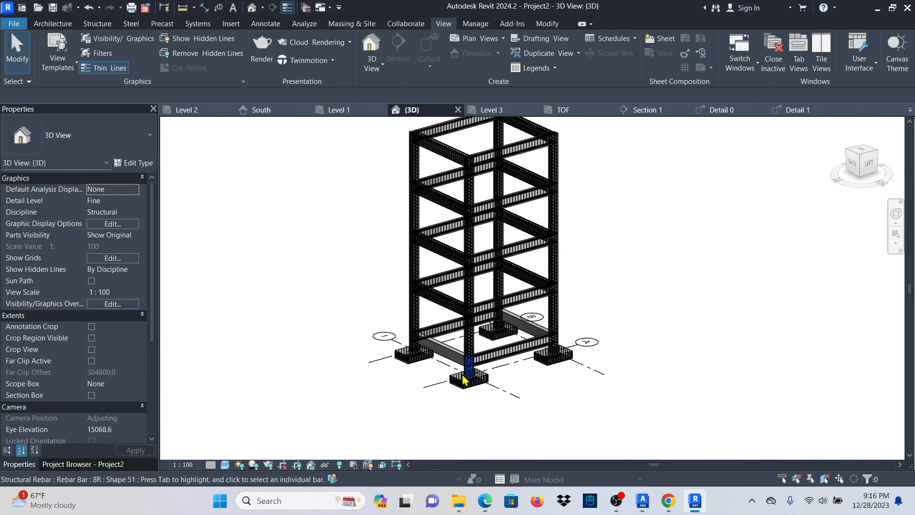
{"action": "scroll", "coordinate": [463, 380], "scroll_direction": "up", "scroll_amount": 4}
{"action": "scroll", "coordinate": [458, 419], "scroll_direction": "down", "scroll_amount": 2}
{"action": "middle_click_drag", "start_coordinate": [567, 308], "coordinate": [548, 362], "text": "shift"}
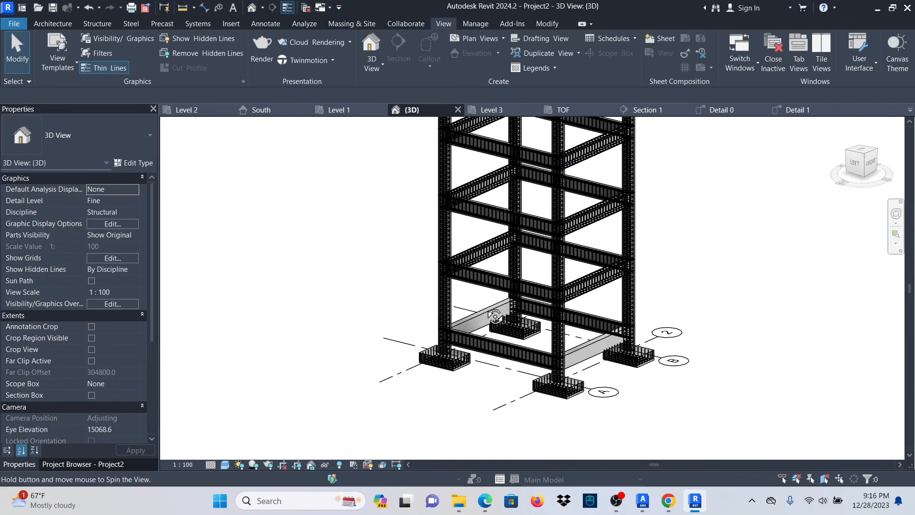
{"action": "scroll", "coordinate": [546, 368], "scroll_direction": "up", "scroll_amount": 3}
{"action": "scroll", "coordinate": [547, 369], "scroll_direction": "down", "scroll_amount": 2}
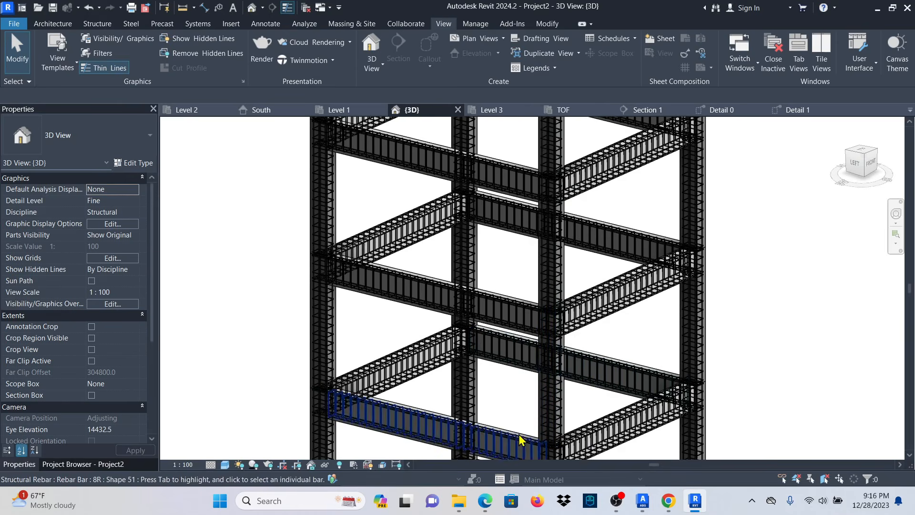
{"action": "scroll", "coordinate": [501, 295], "scroll_direction": "down", "scroll_amount": 2}
{"action": "scroll", "coordinate": [523, 152], "scroll_direction": "down", "scroll_amount": 2}
{"action": "scroll", "coordinate": [466, 432], "scroll_direction": "up", "scroll_amount": 2}
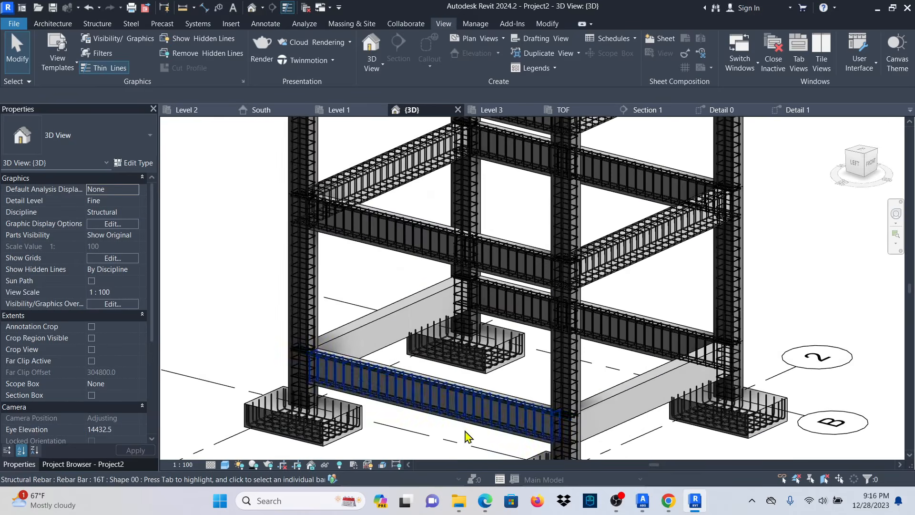
{"action": "scroll", "coordinate": [485, 240], "scroll_direction": "up", "scroll_amount": 4}
{"action": "scroll", "coordinate": [495, 308], "scroll_direction": "down", "scroll_amount": 2}
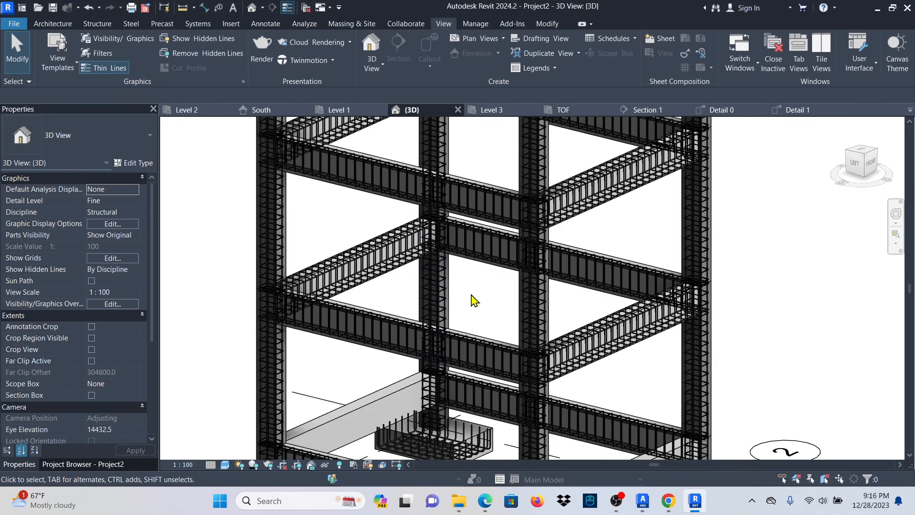